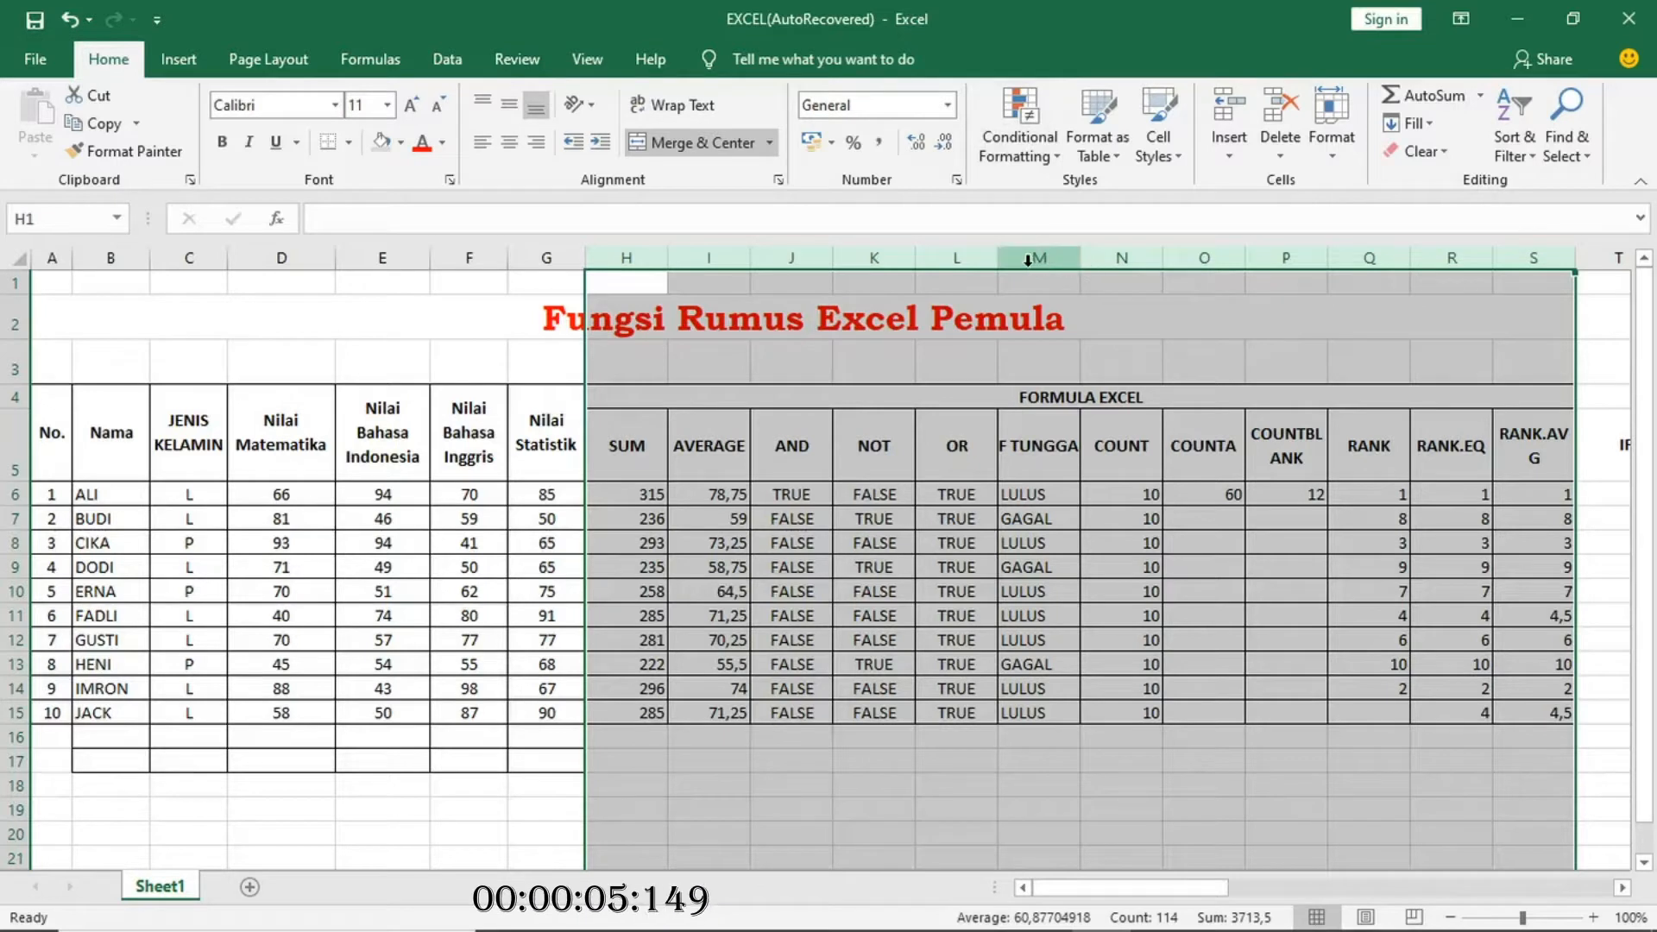
# Widen column M to fit its IF TUNGGAL header and shrink columns J to L and N to S to thin slivers.
pyautogui.moveTo(1082, 269); pyautogui.dragTo(1109, 264)
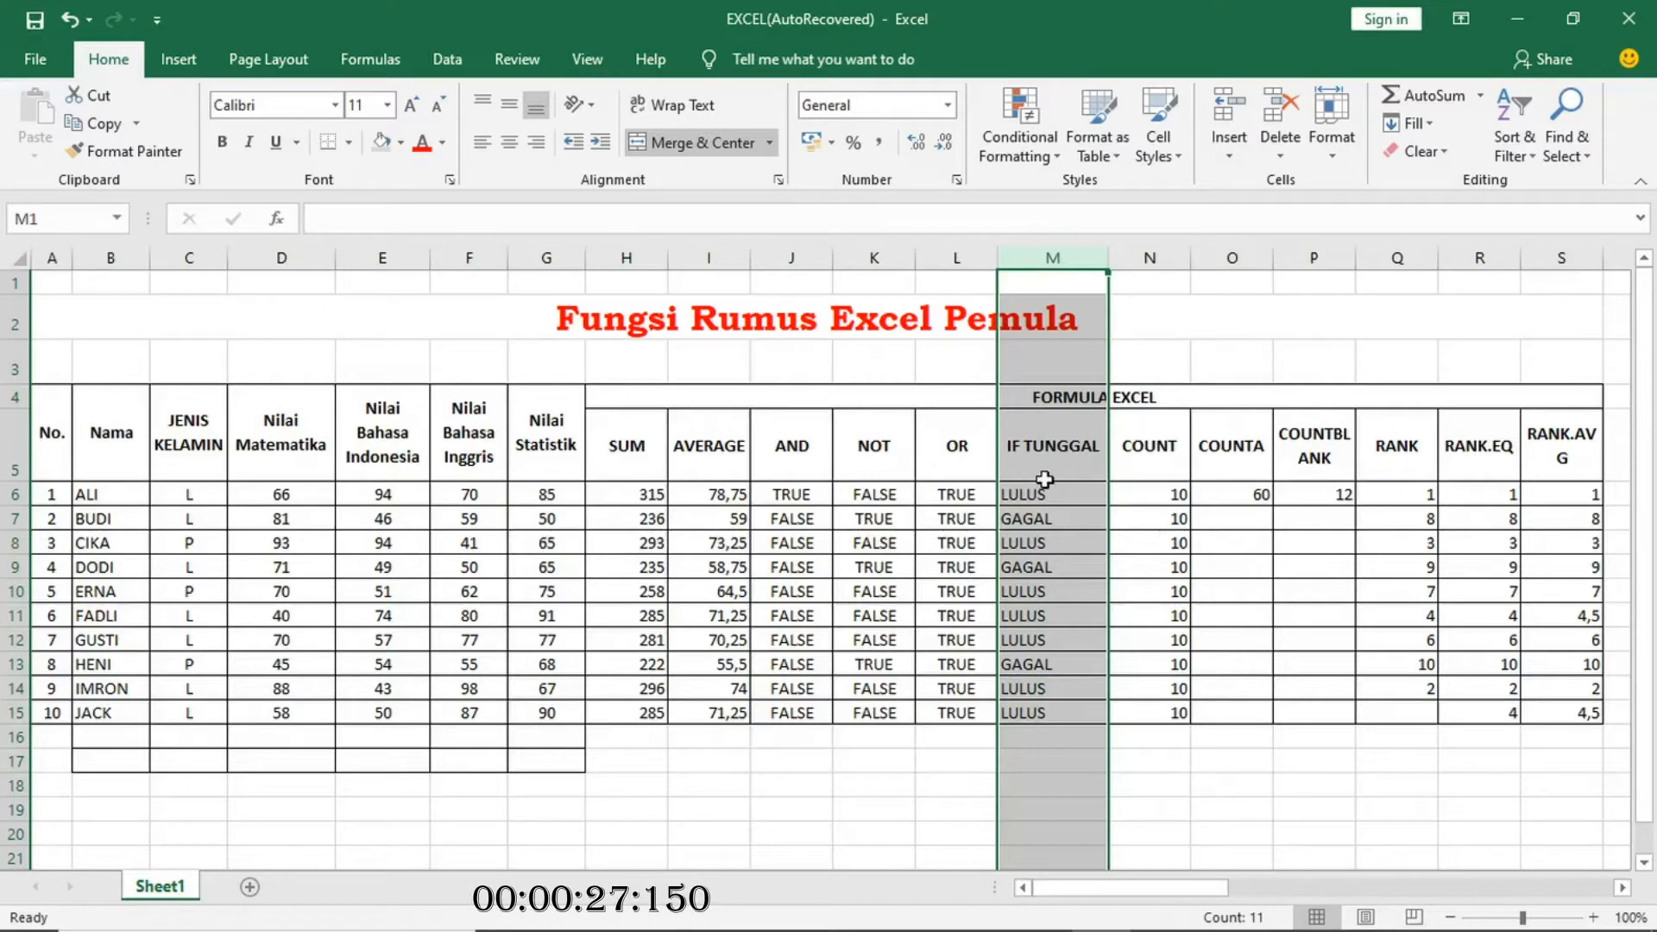
pyautogui.click(1047, 473)
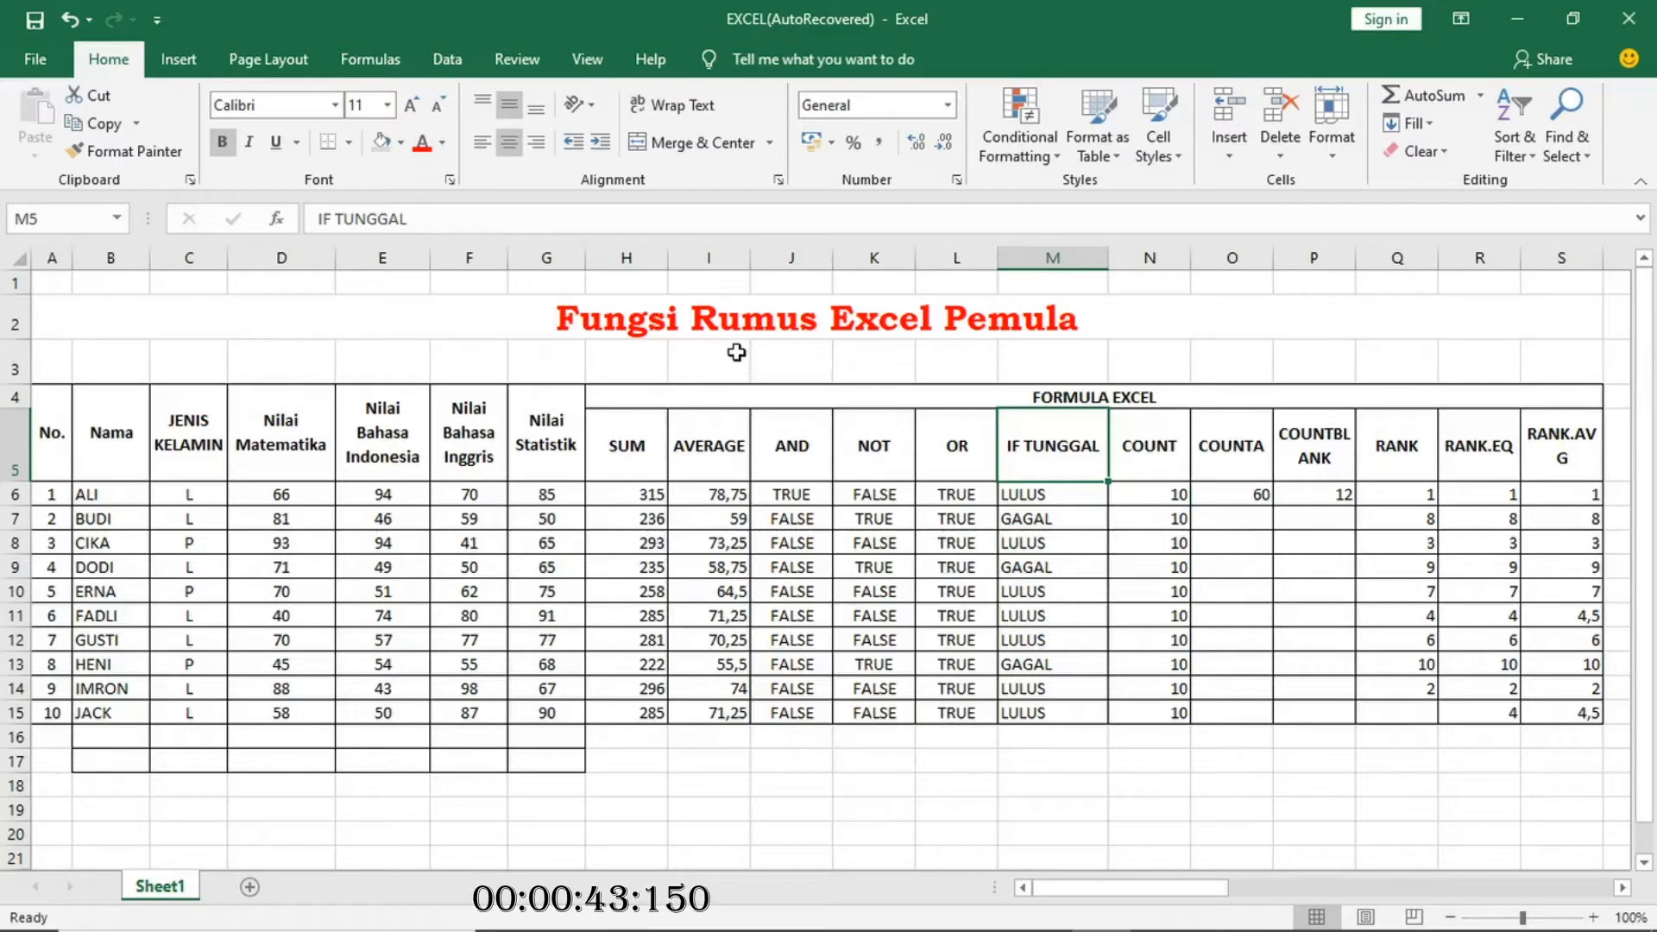
pyautogui.moveTo(792, 258); pyautogui.dragTo(922, 255)
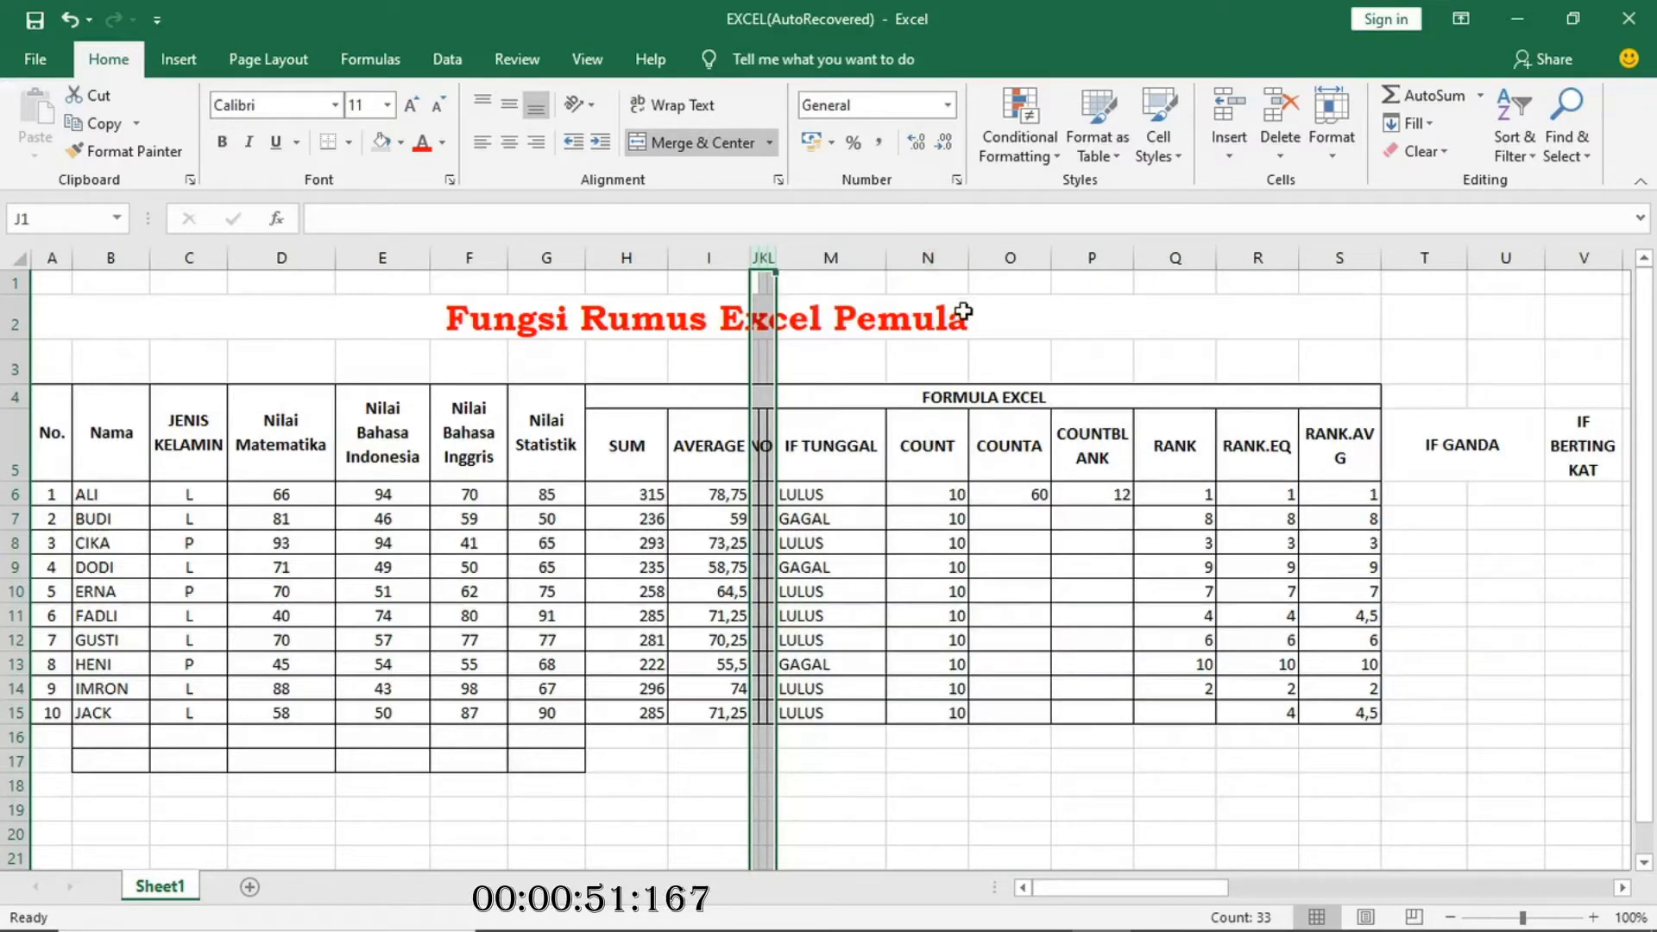
pyautogui.moveTo(924, 257); pyautogui.dragTo(1306, 253)
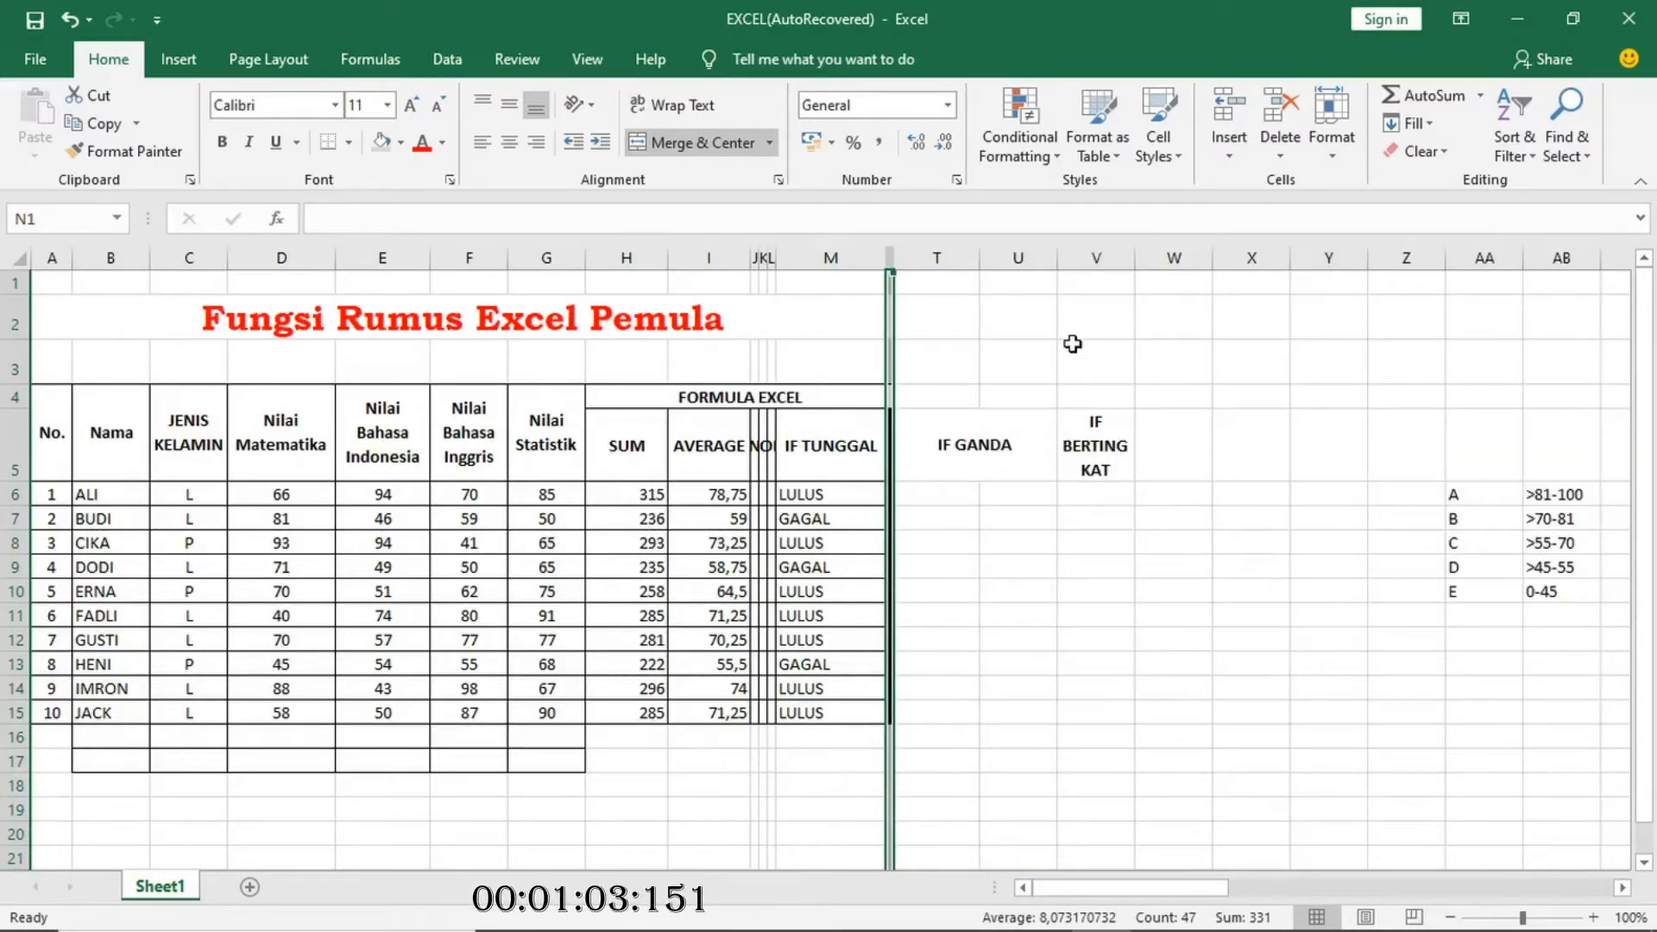
# Widen column V so that the IF BERTINGKAT header fits on one line.
pyautogui.click(1109, 255)
pyautogui.moveTo(1129, 254); pyautogui.dragTo(1222, 253)
pyautogui.click(992, 447)
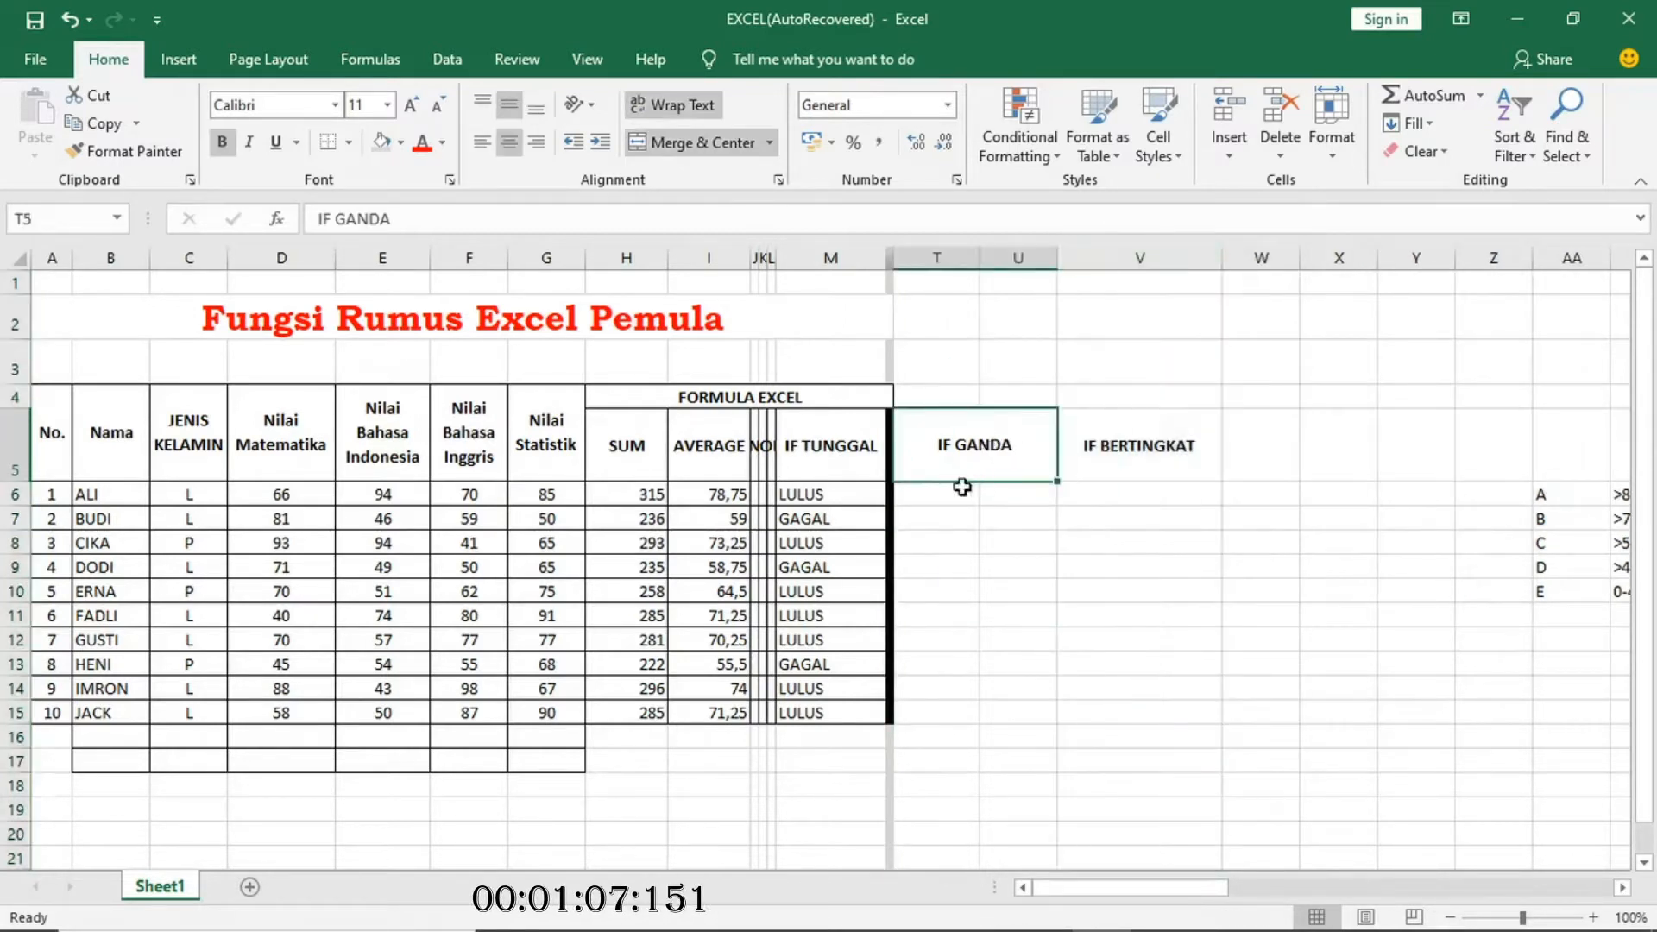
# Inspect the single IF formula behind the first IF TUNGGAL result in M6.
pyautogui.click(955, 495)
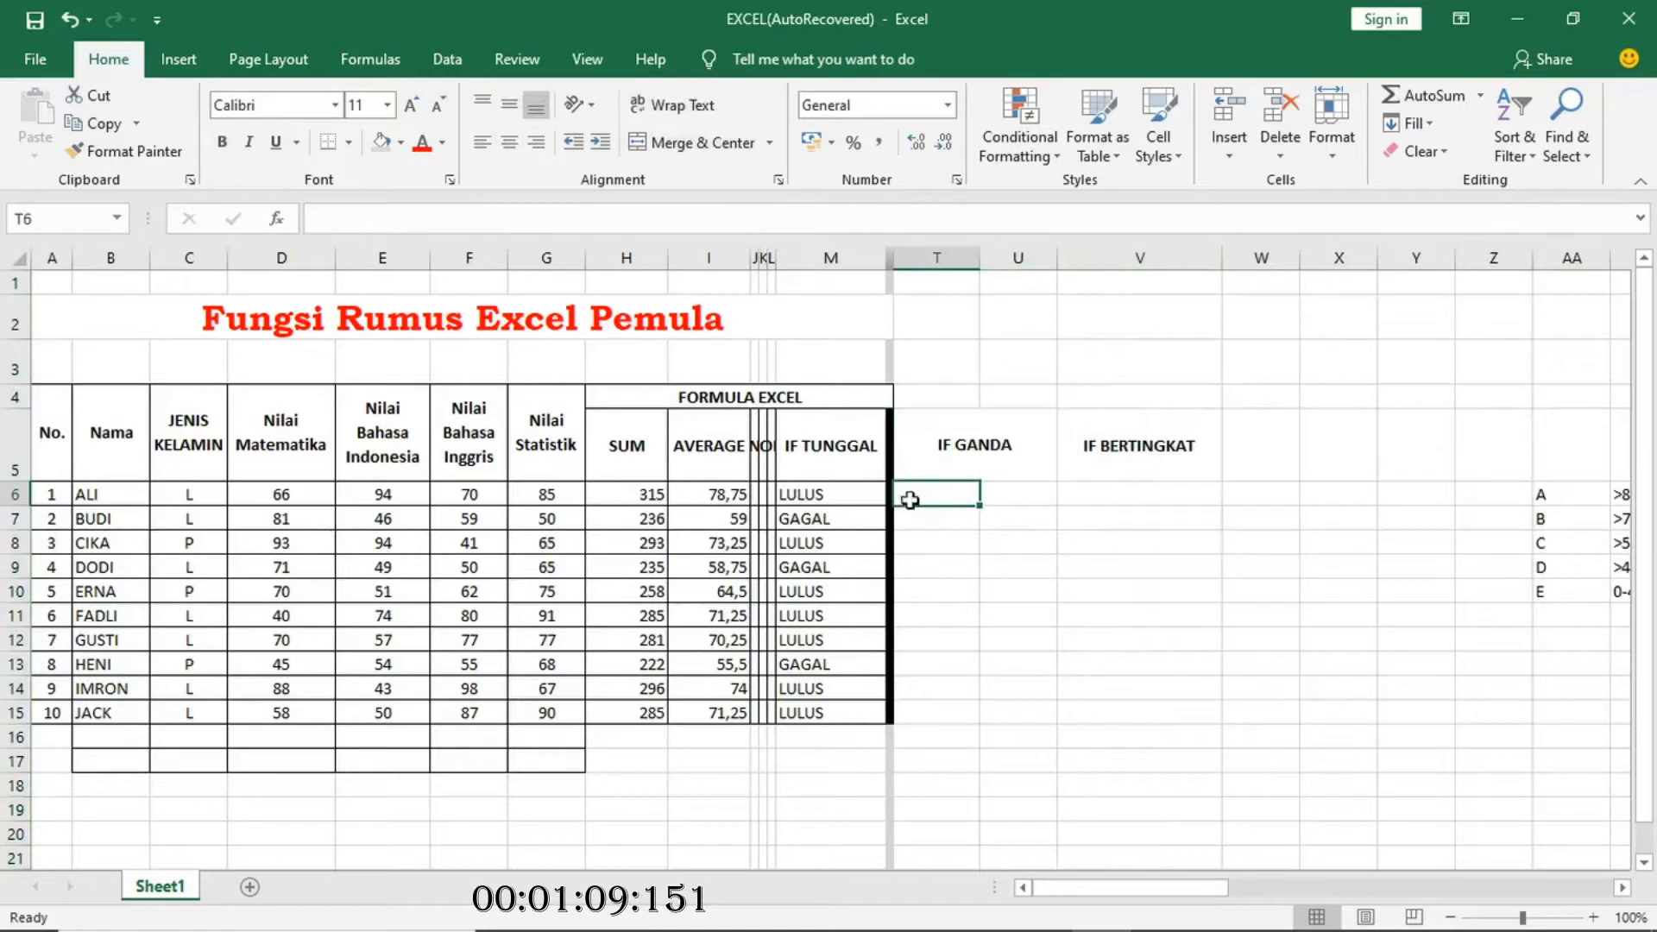
pyautogui.click(831, 494)
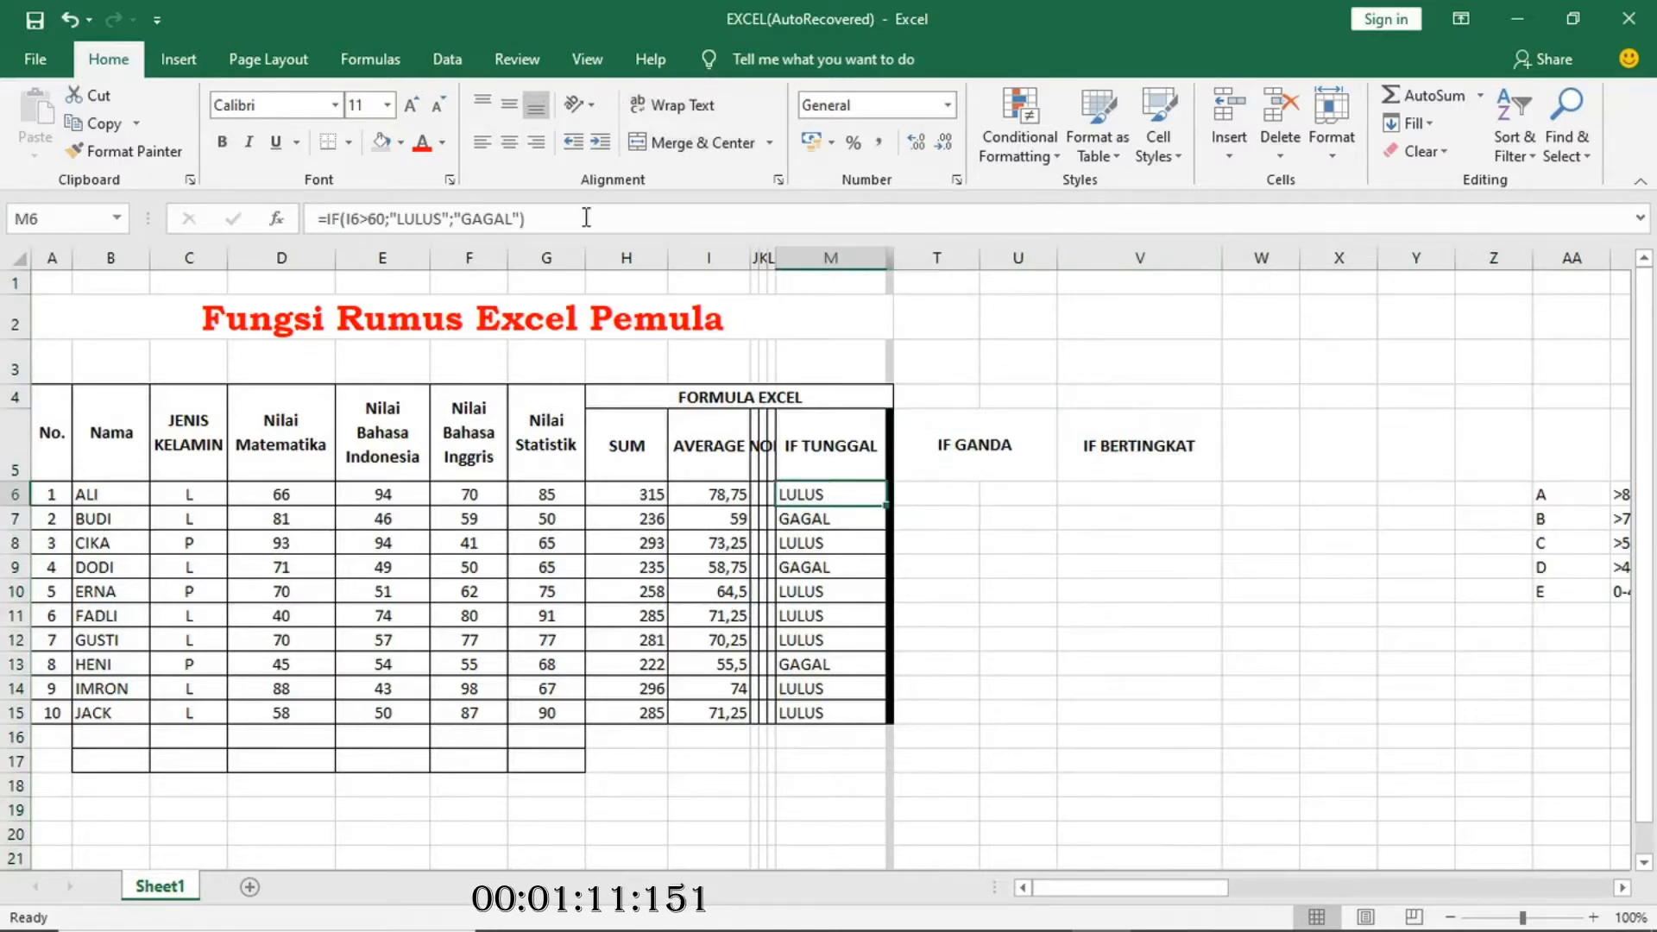
pyautogui.click(586, 218)
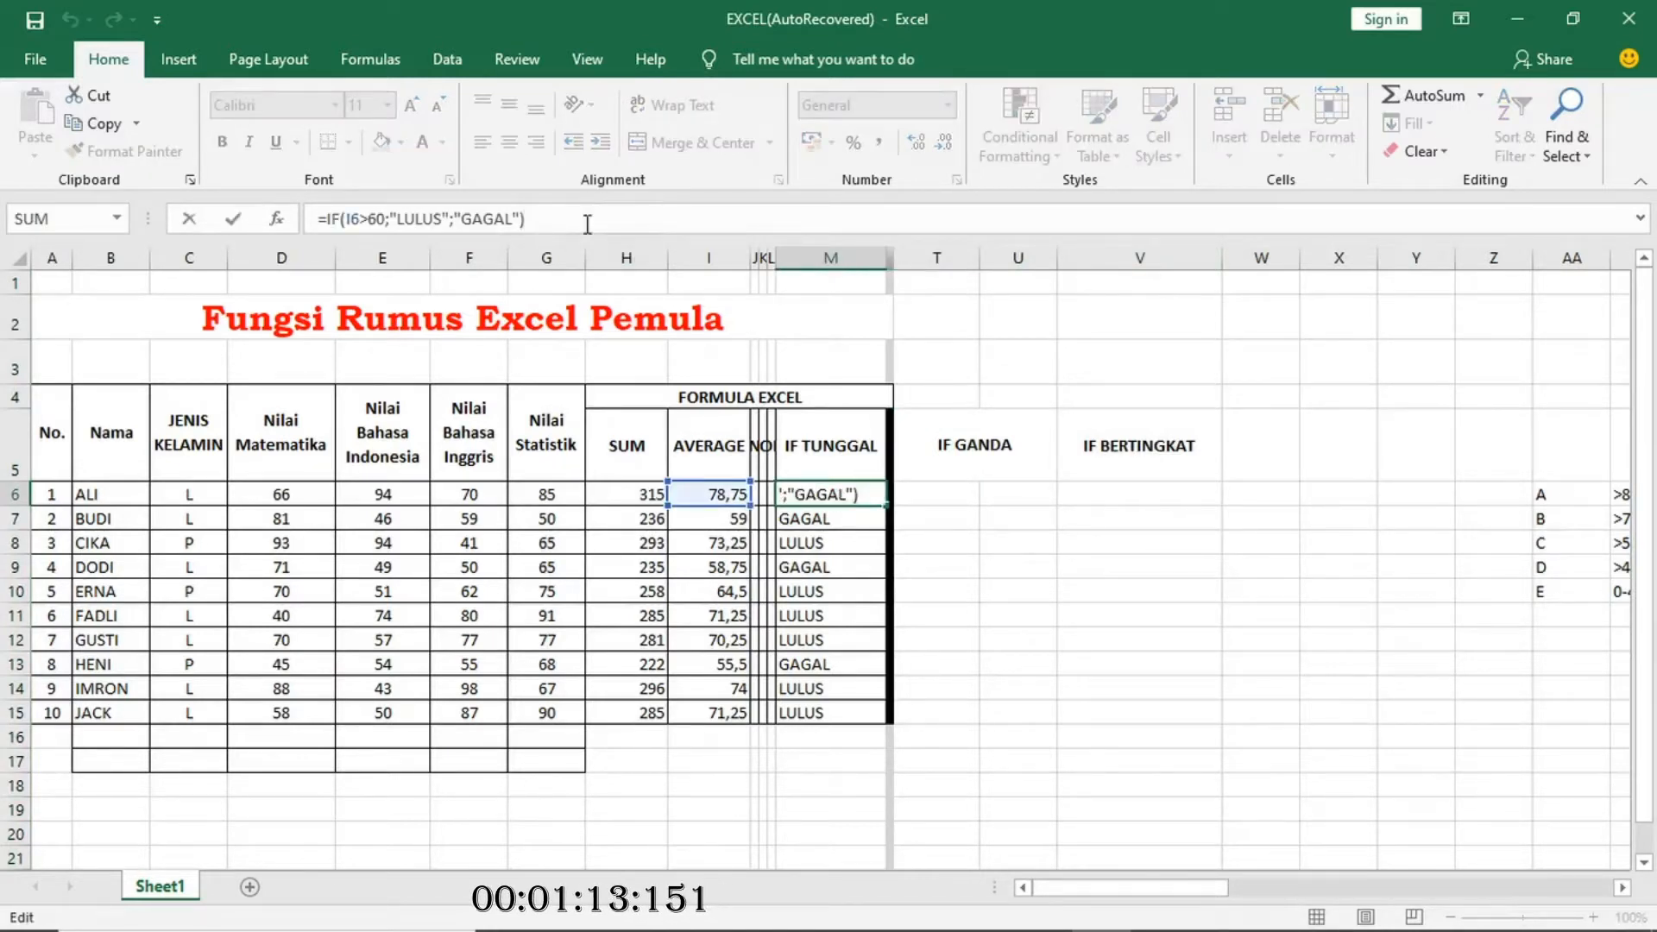
# Start a nested formula in T6 under IF GANDA with =IF(D6<=60;"GAGAL"; as the mathematics test.
pyautogui.click(939, 495)
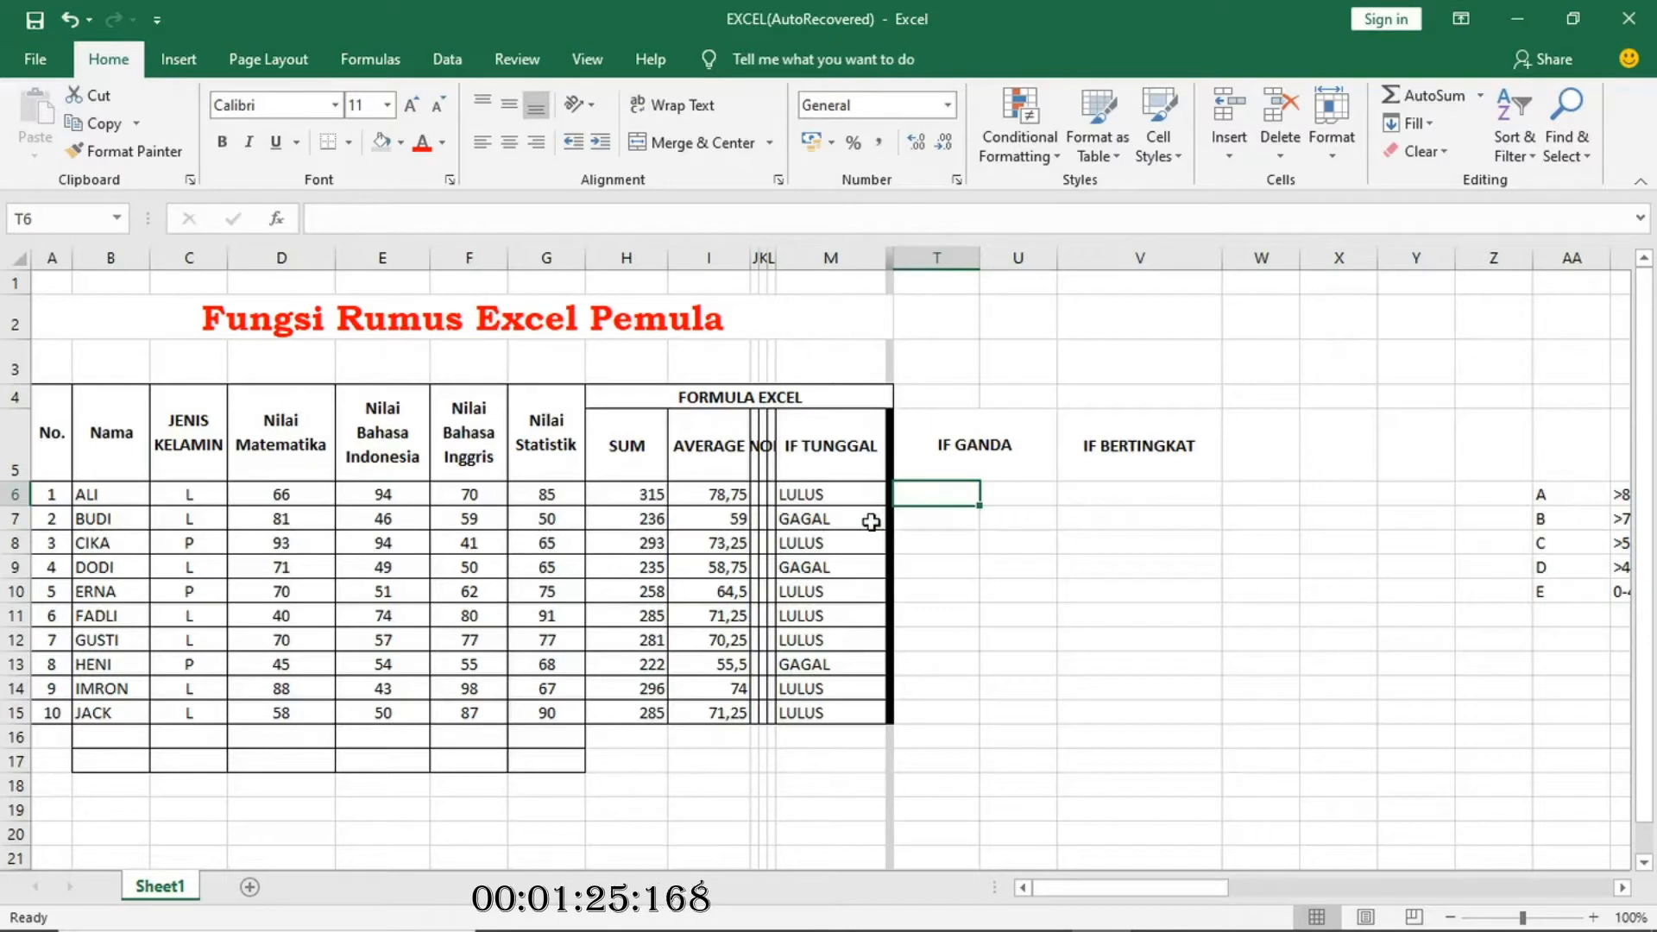
pyautogui.write('=')
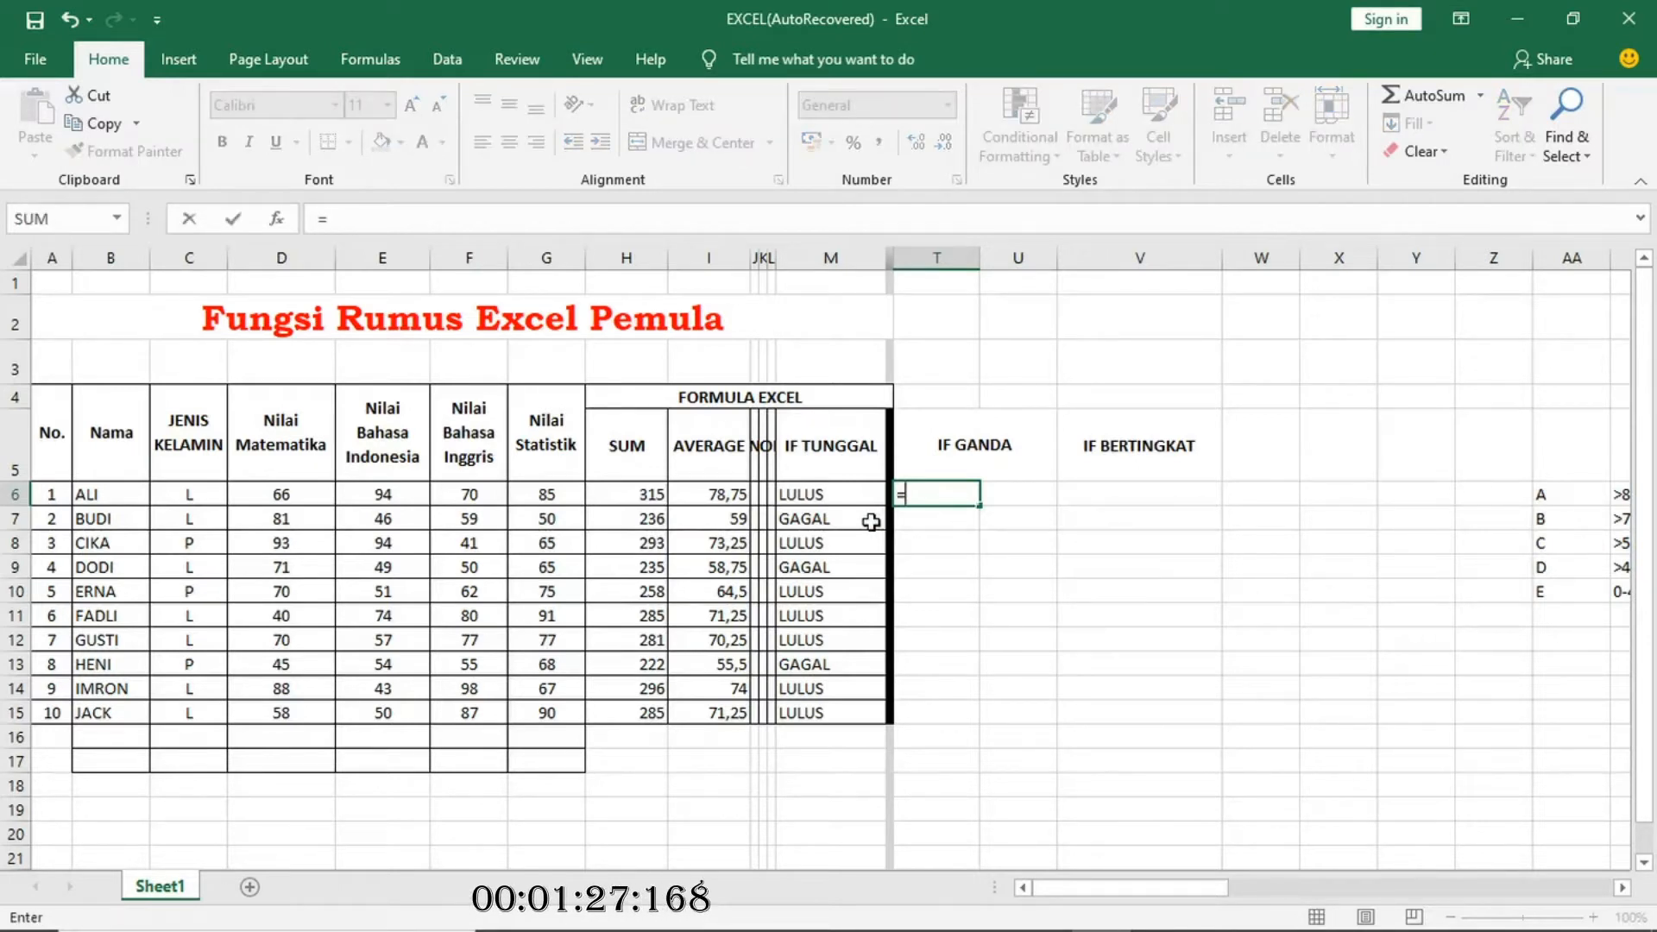
pyautogui.write('IF')
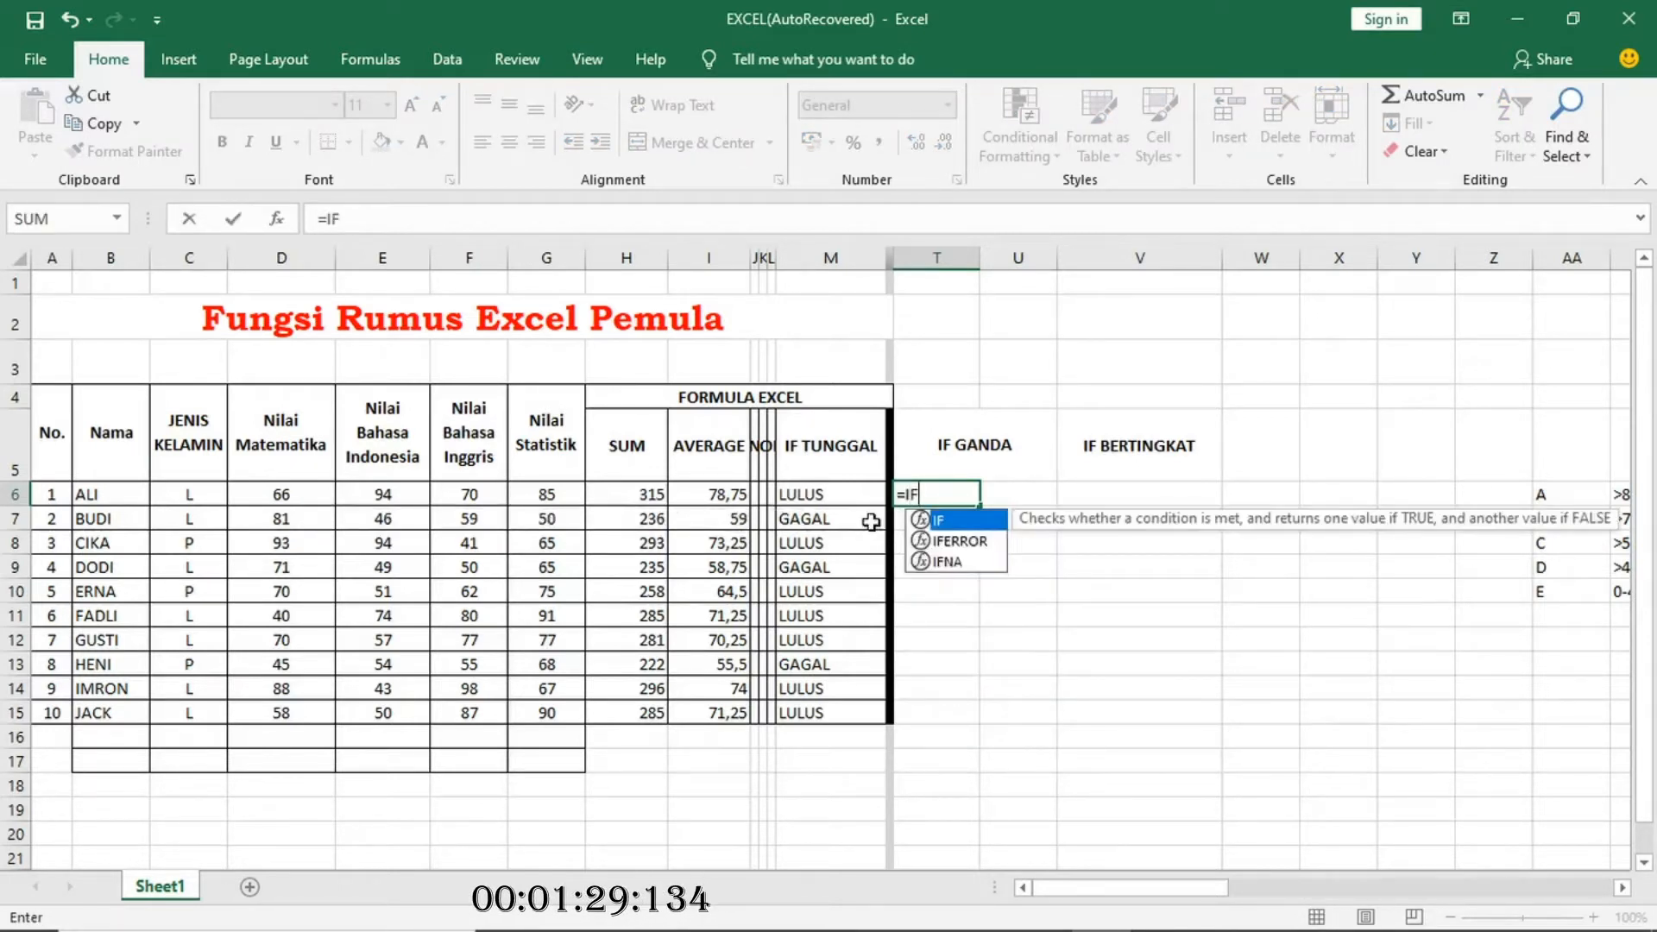
pyautogui.write('(')
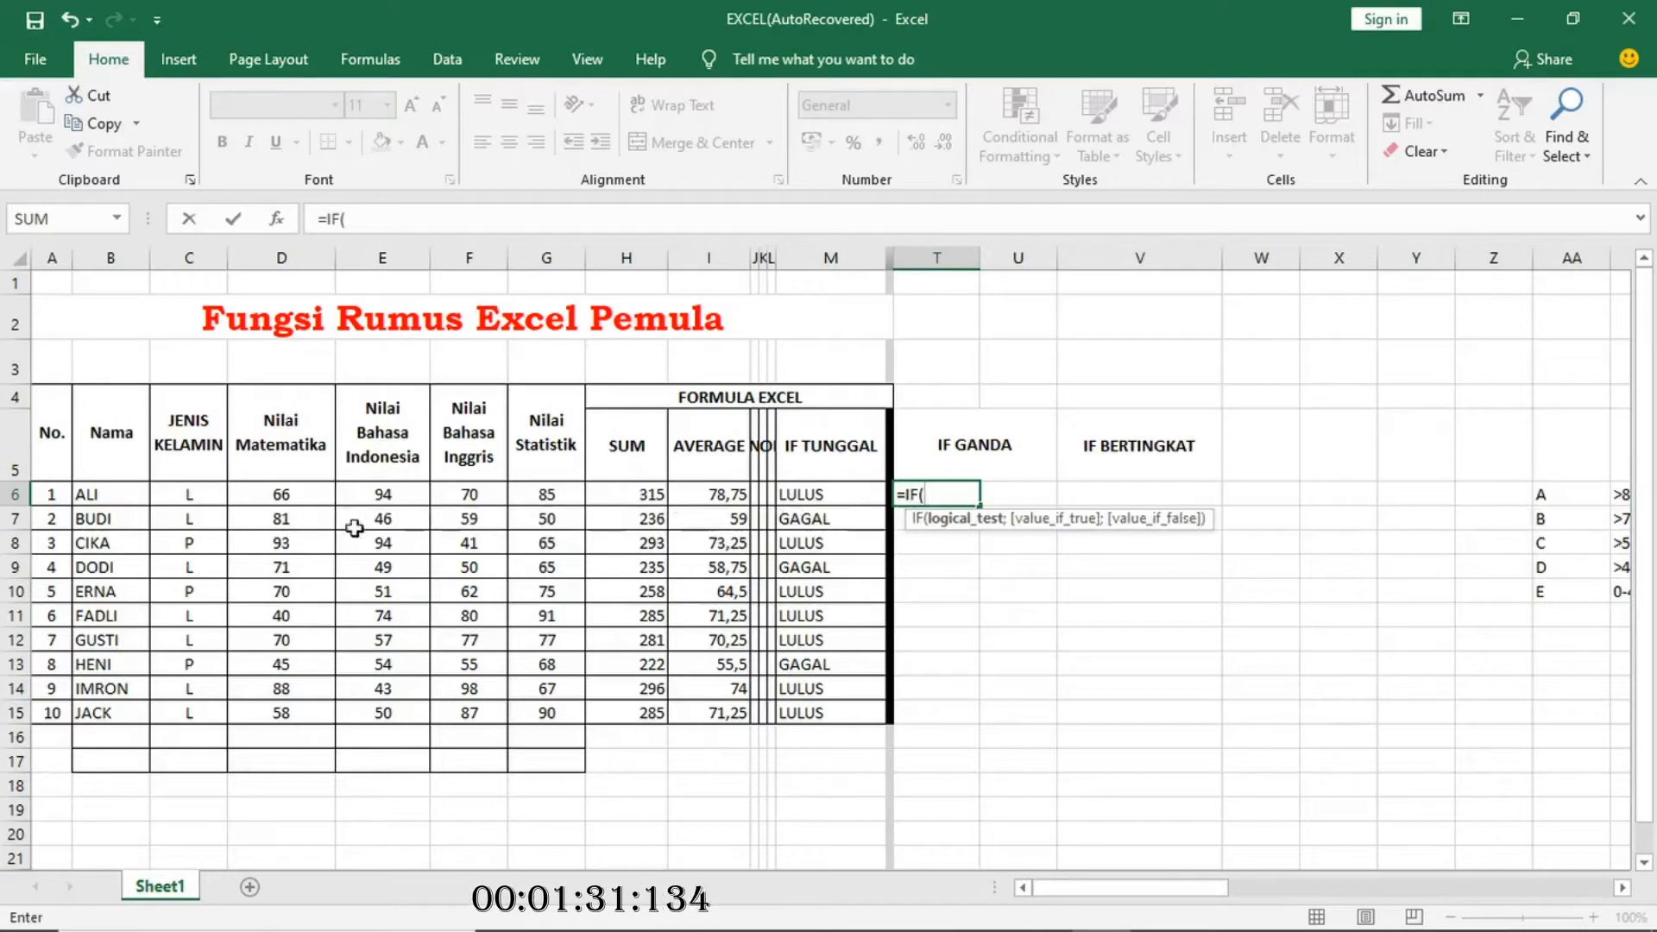
pyautogui.click(280, 491)
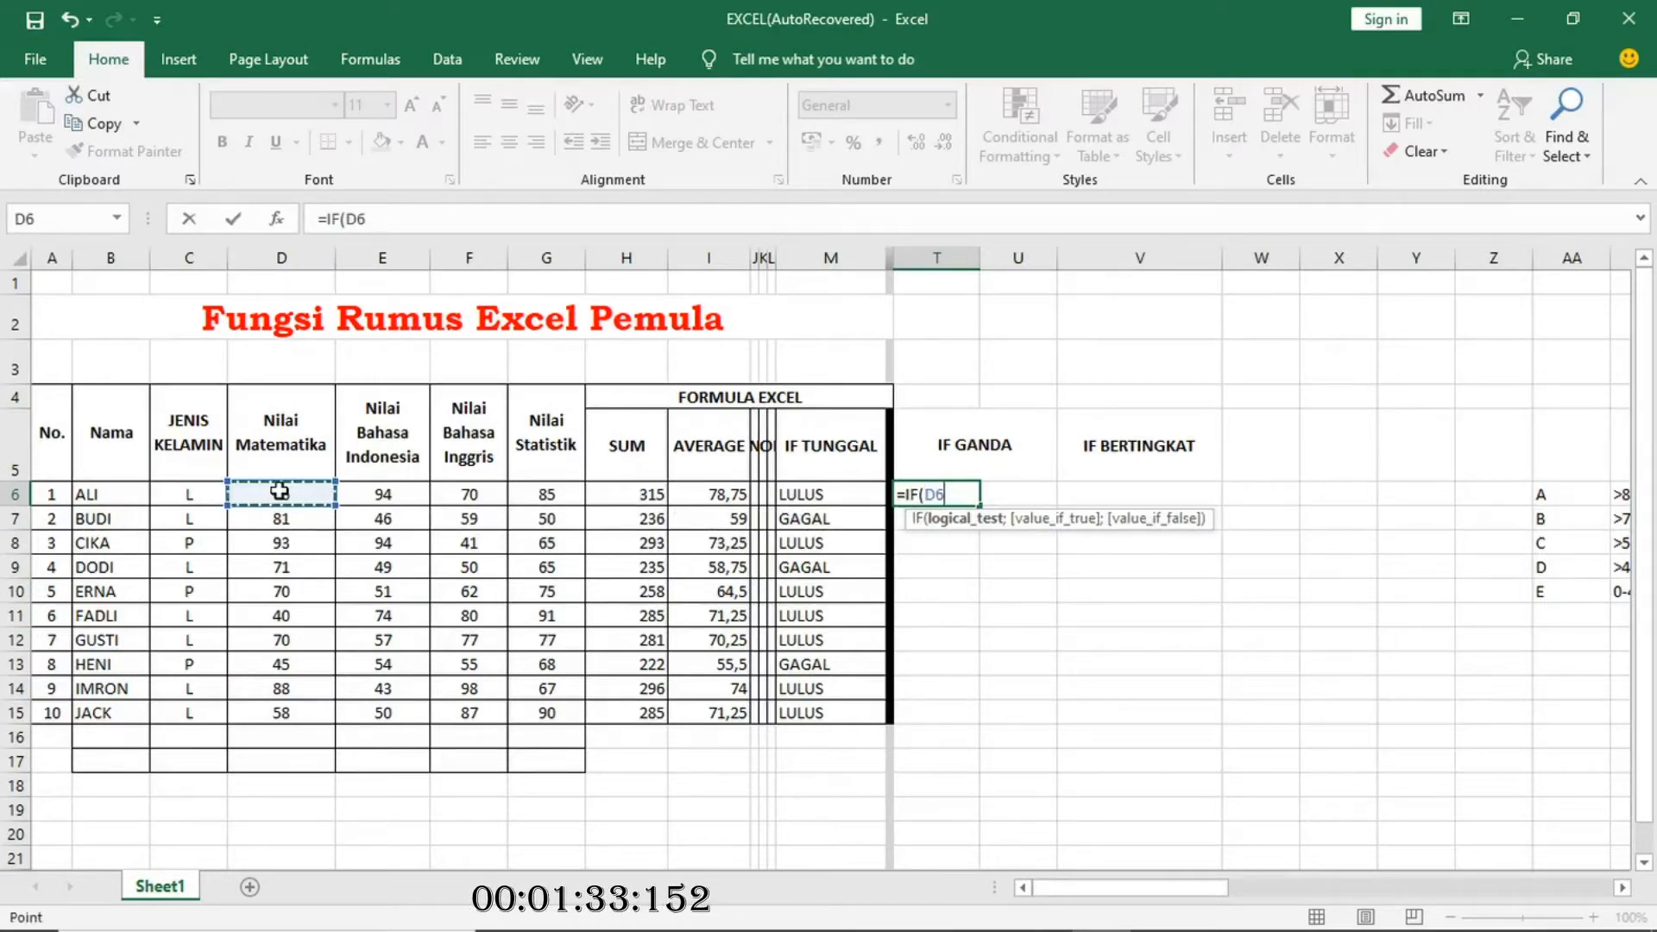
pyautogui.write('<=60')
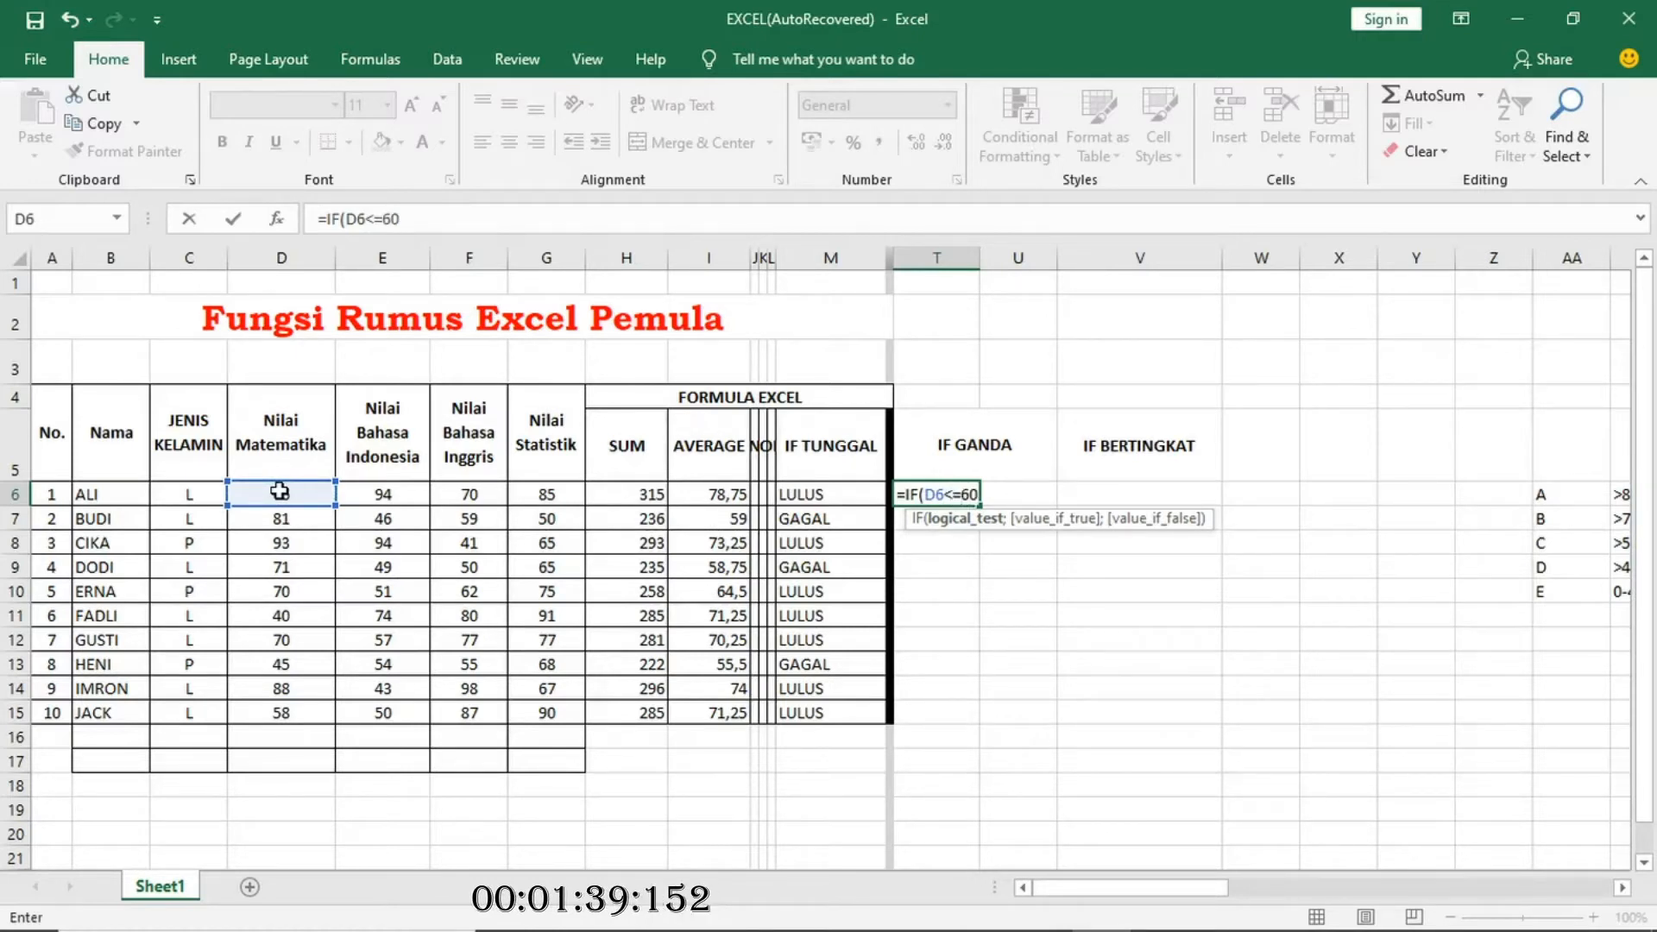
pyautogui.write(';')
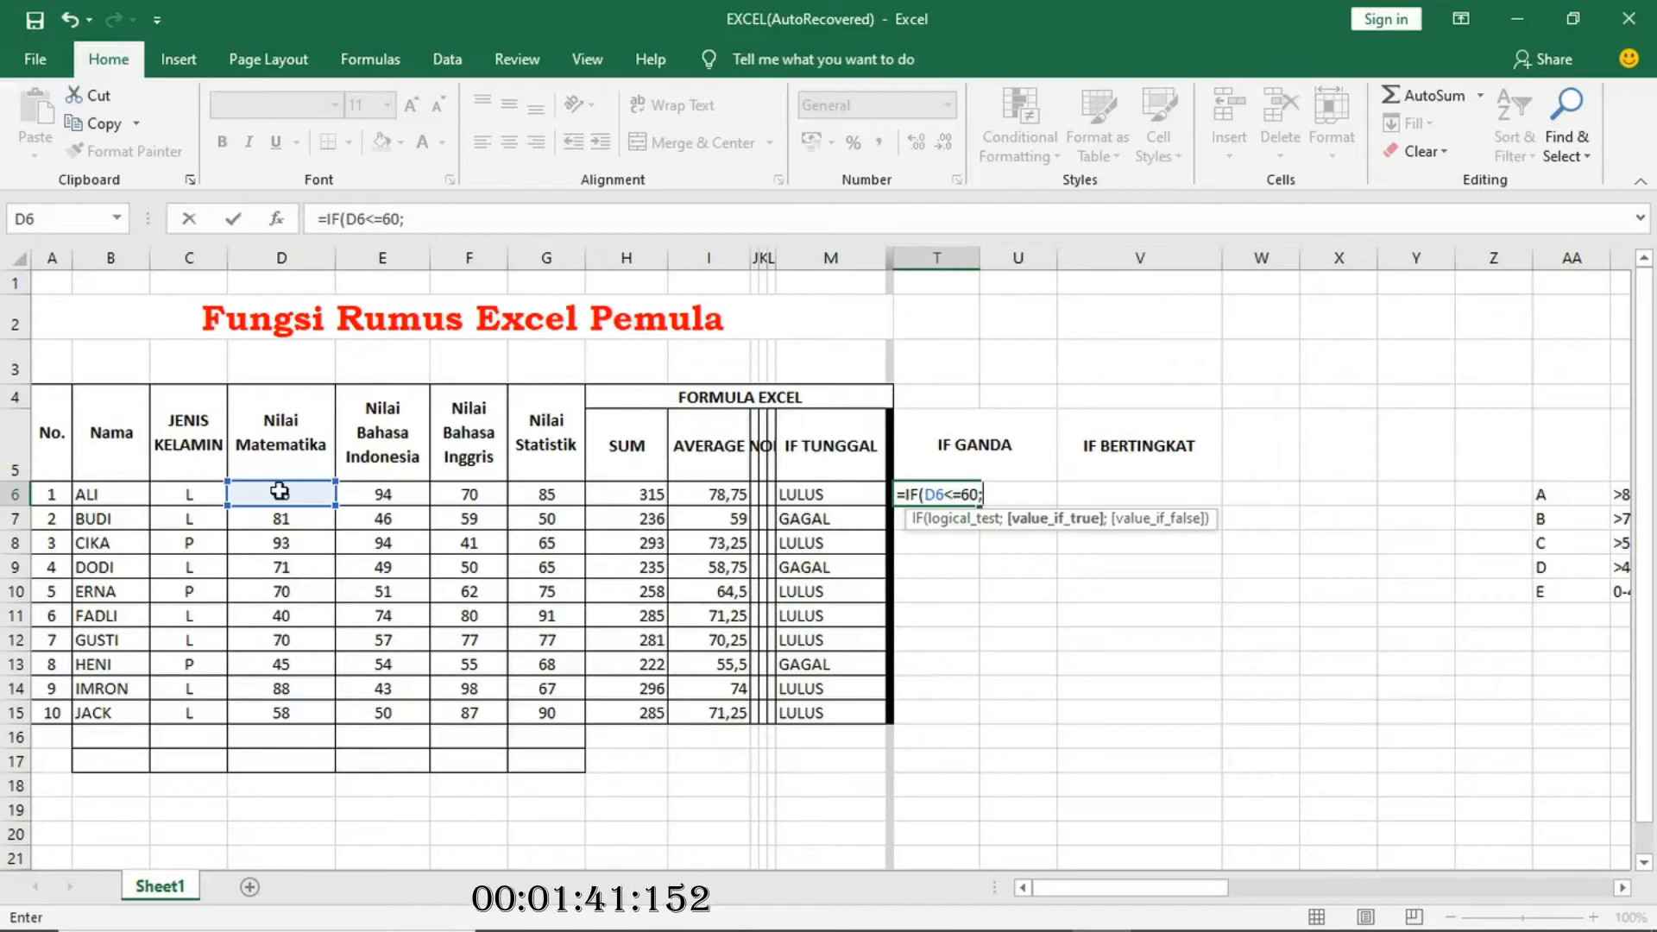
pyautogui.write('"GAGAL')
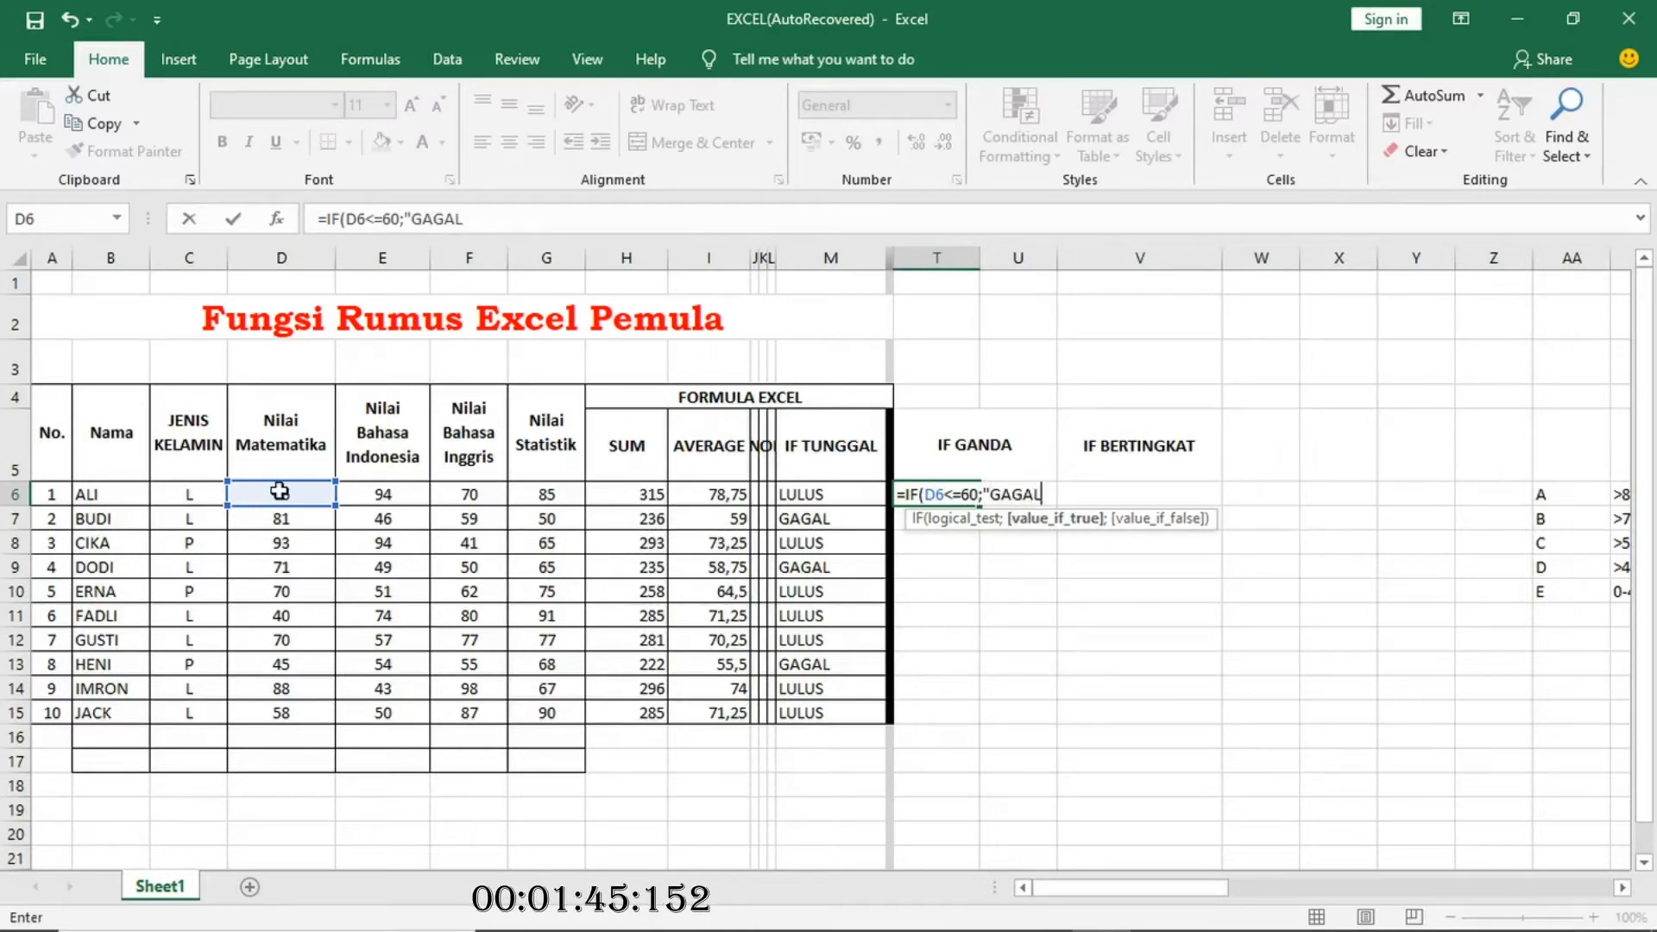
pyautogui.write('";')
# Continue the T6 formula with the Bahasa Indonesia test IF(E6<=60"GAGAL"; as its second level.
pyautogui.write('IF(')
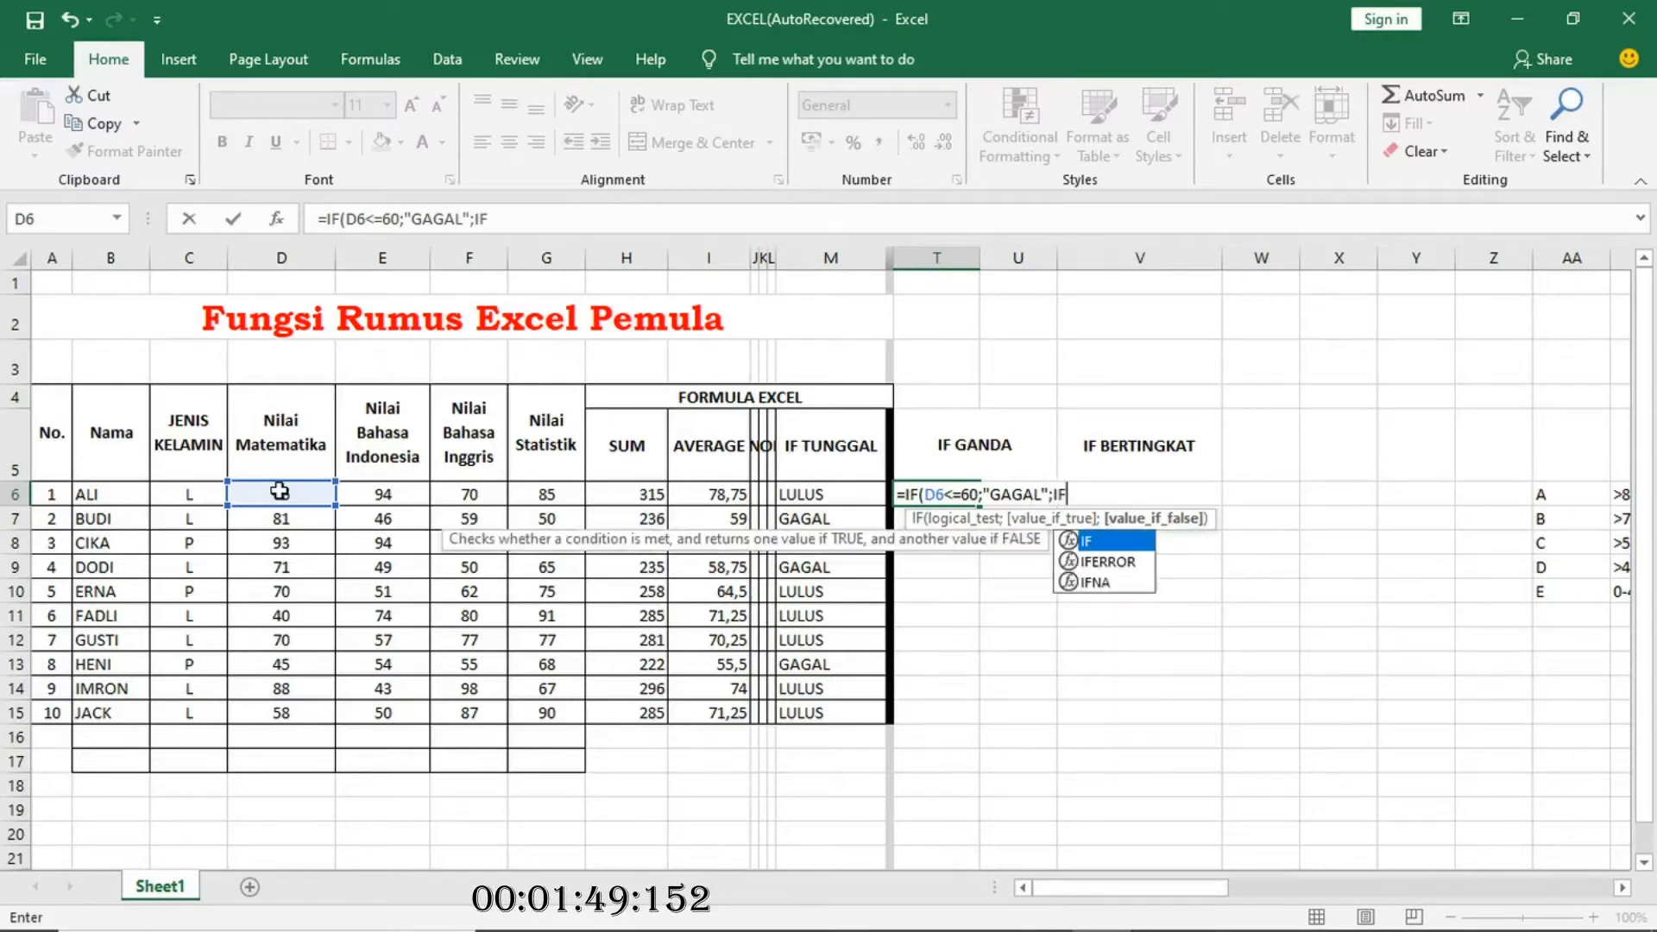
pyautogui.click(358, 497)
pyautogui.write('<=')
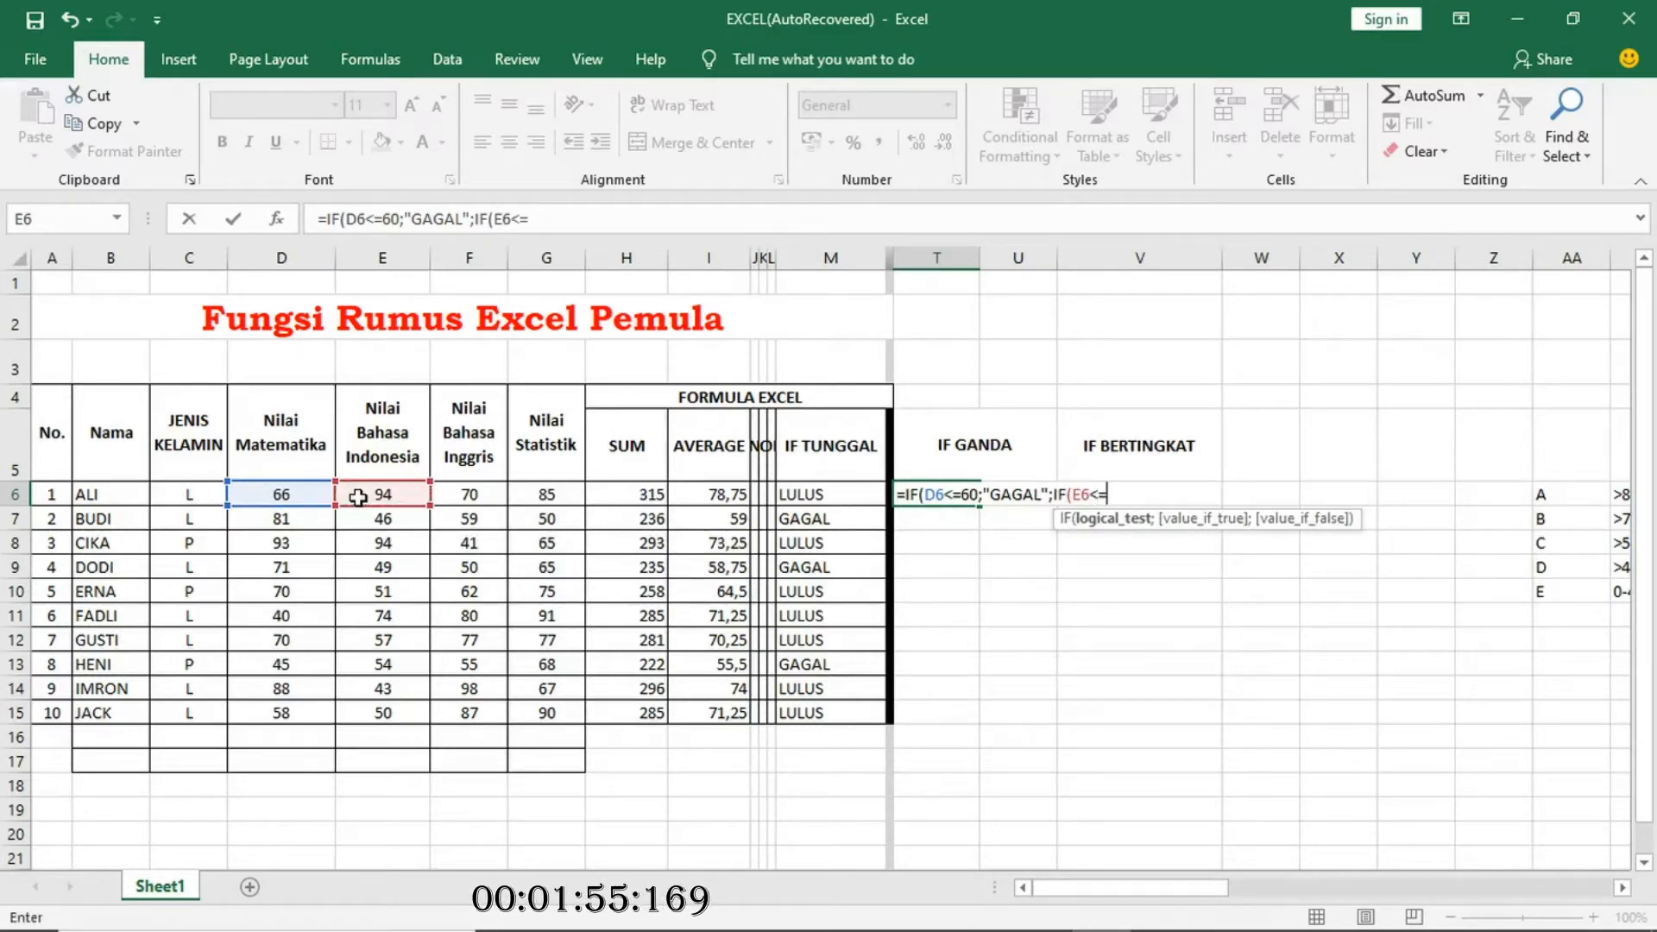
pyautogui.write('60"GAG')
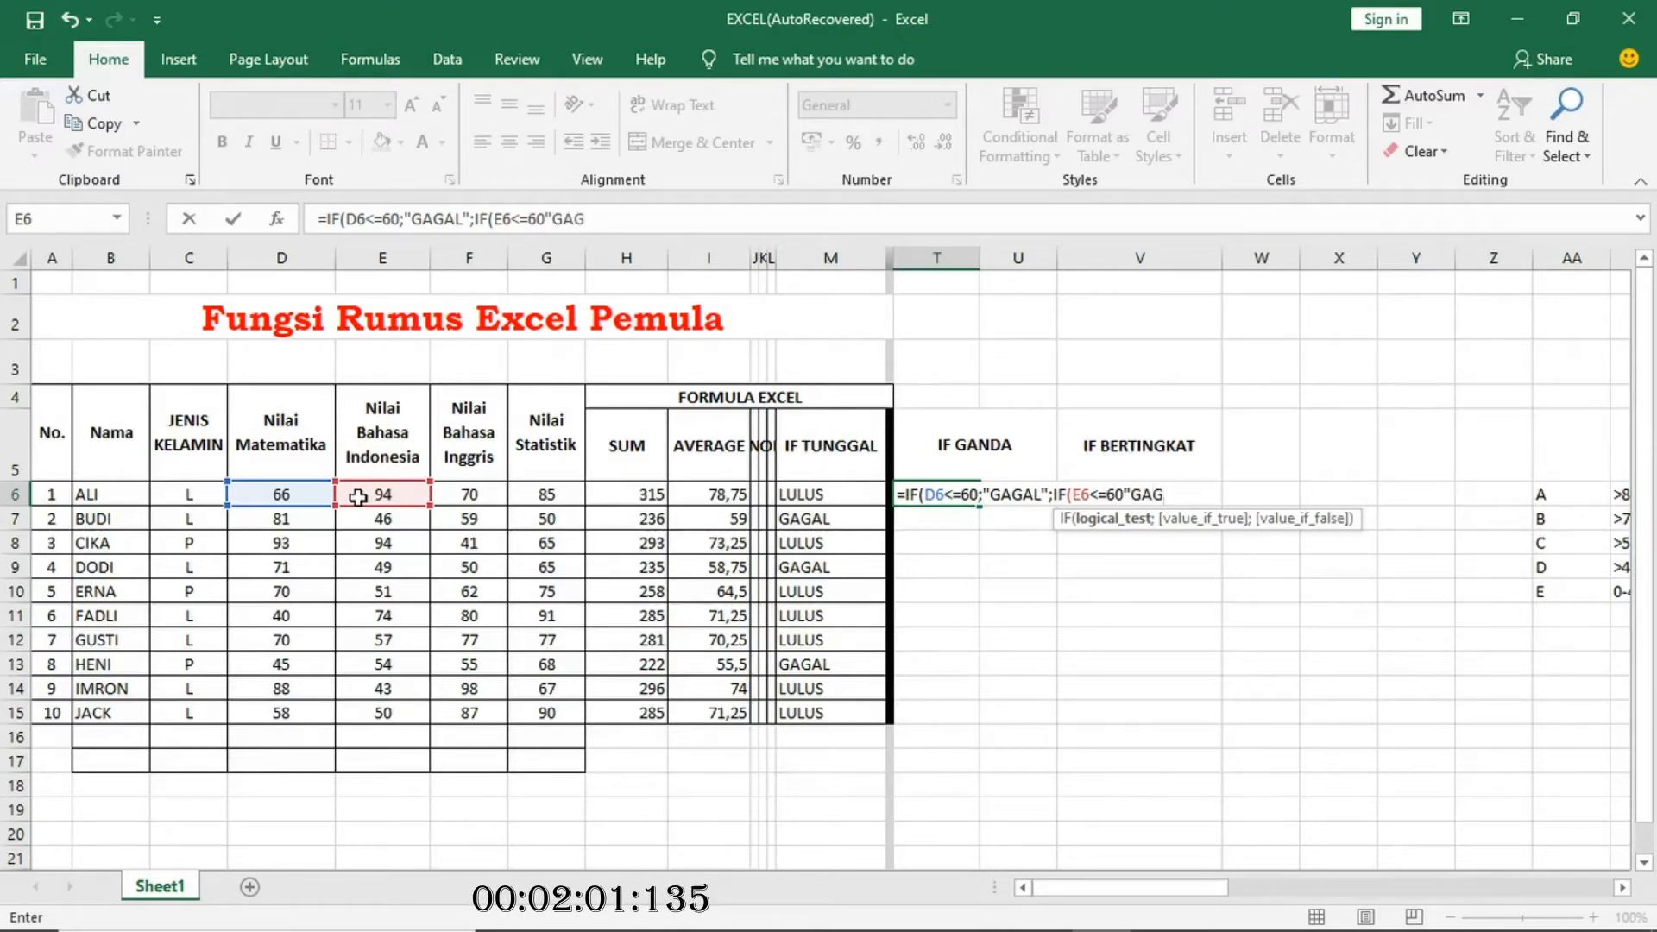
pyautogui.write('AL";')
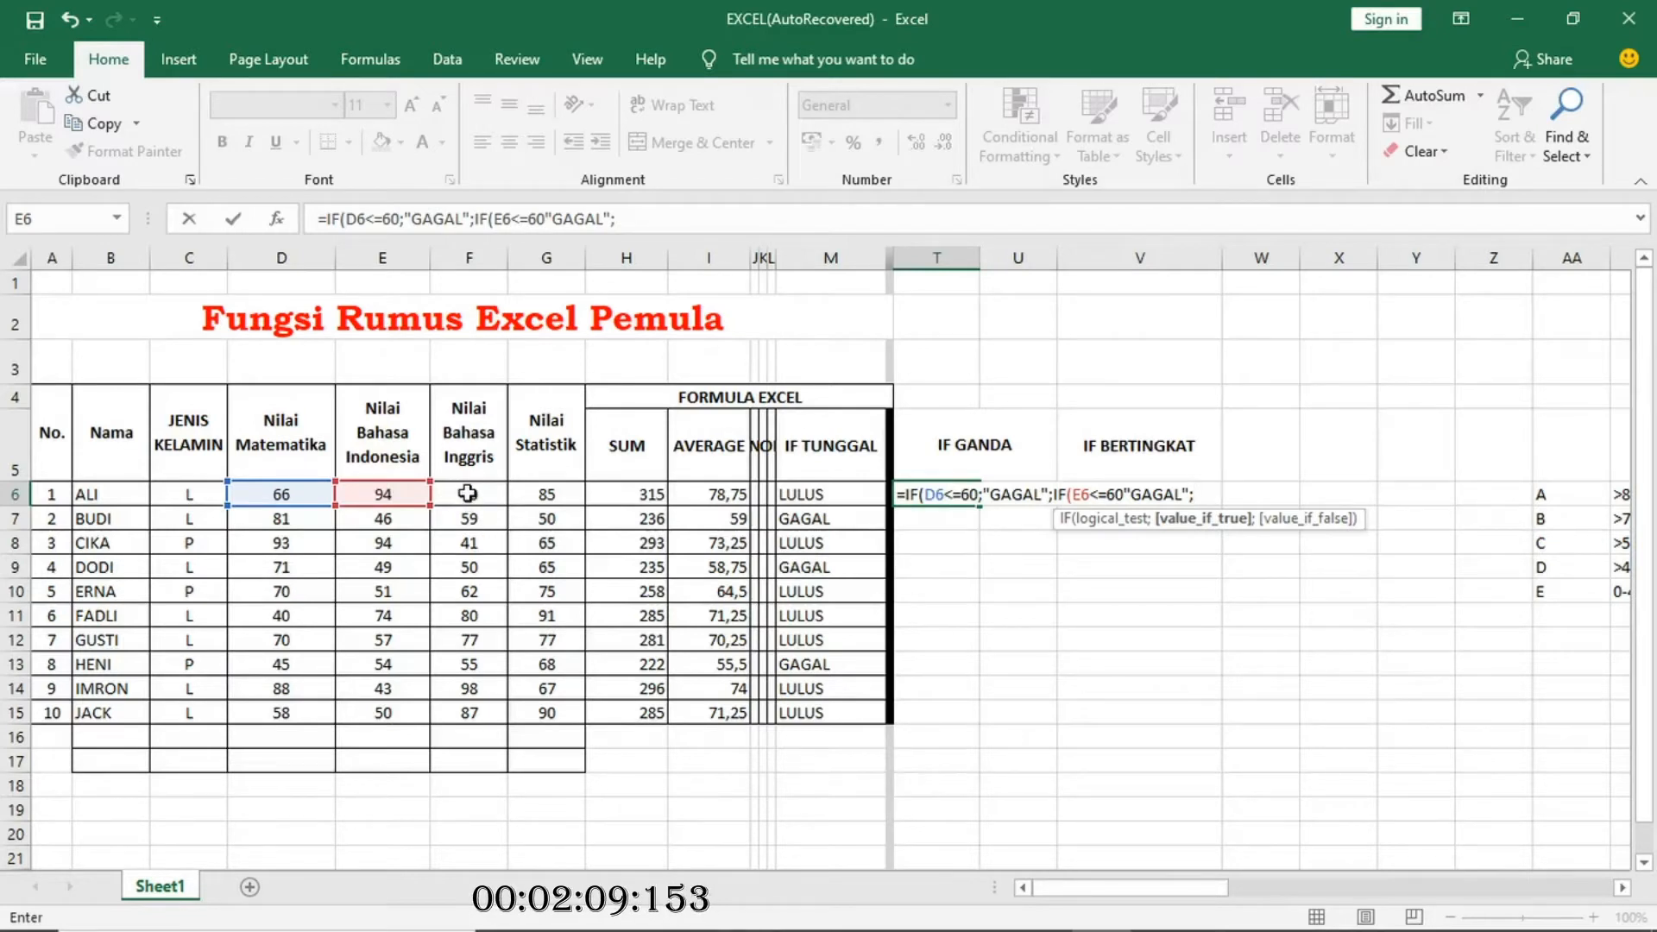
# Add the Bahasa Inggris test IF(F6<=60"GAGAL"; as the third level of the T6 formula.
pyautogui.write('IF')
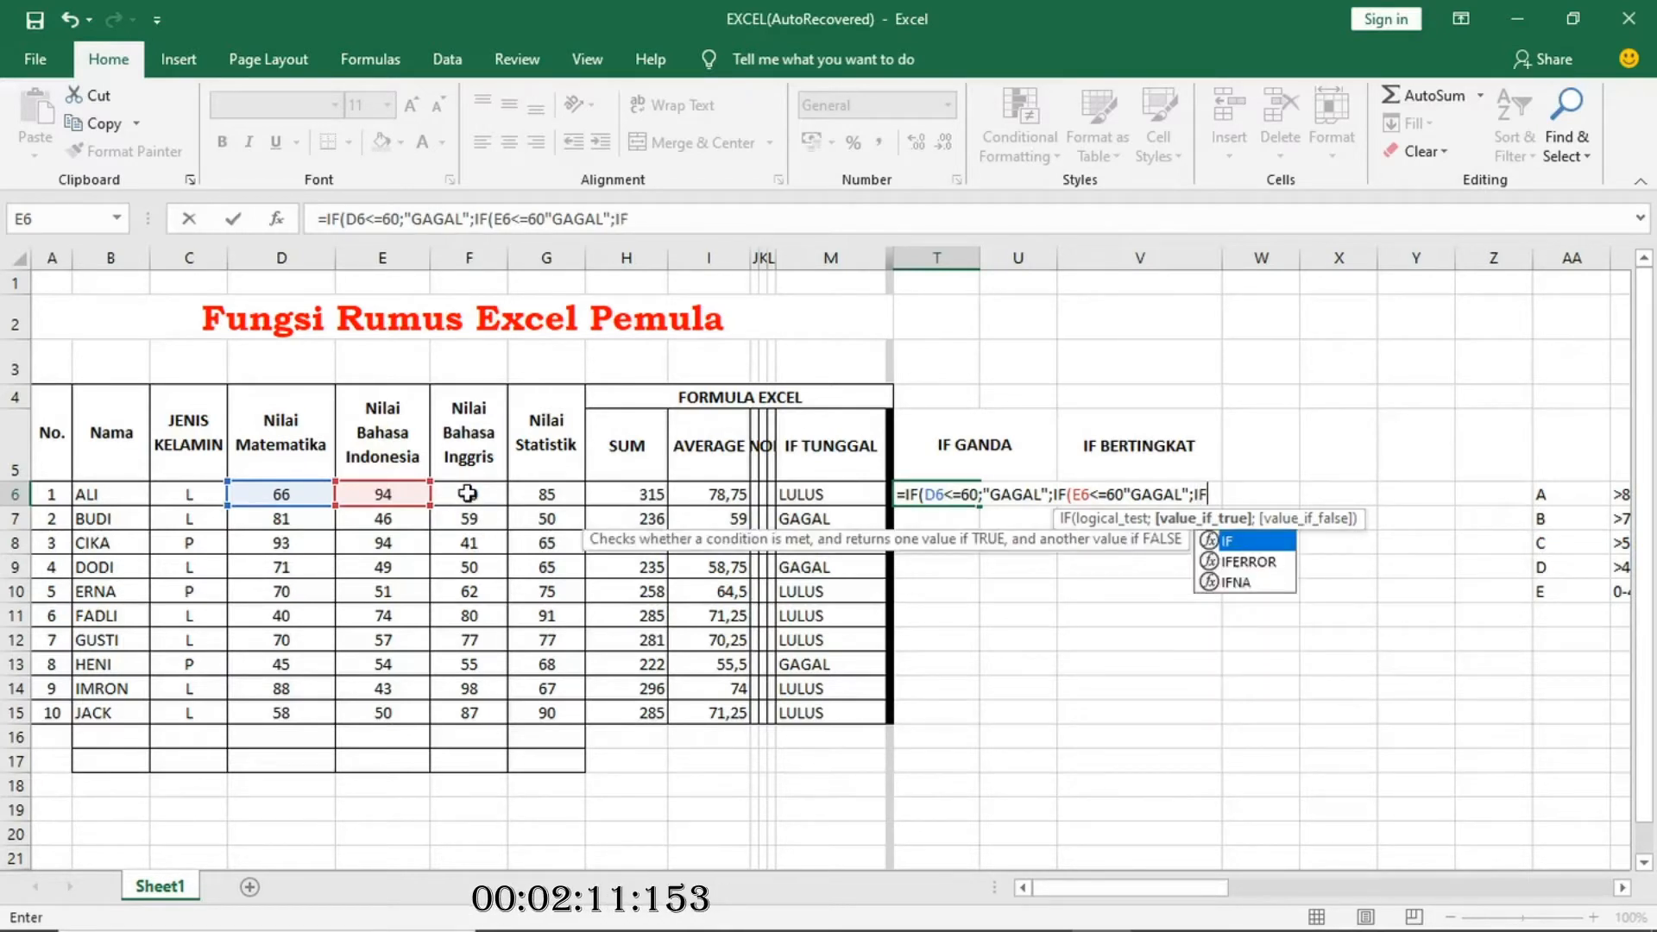
pyautogui.write('(')
pyautogui.click(466, 494)
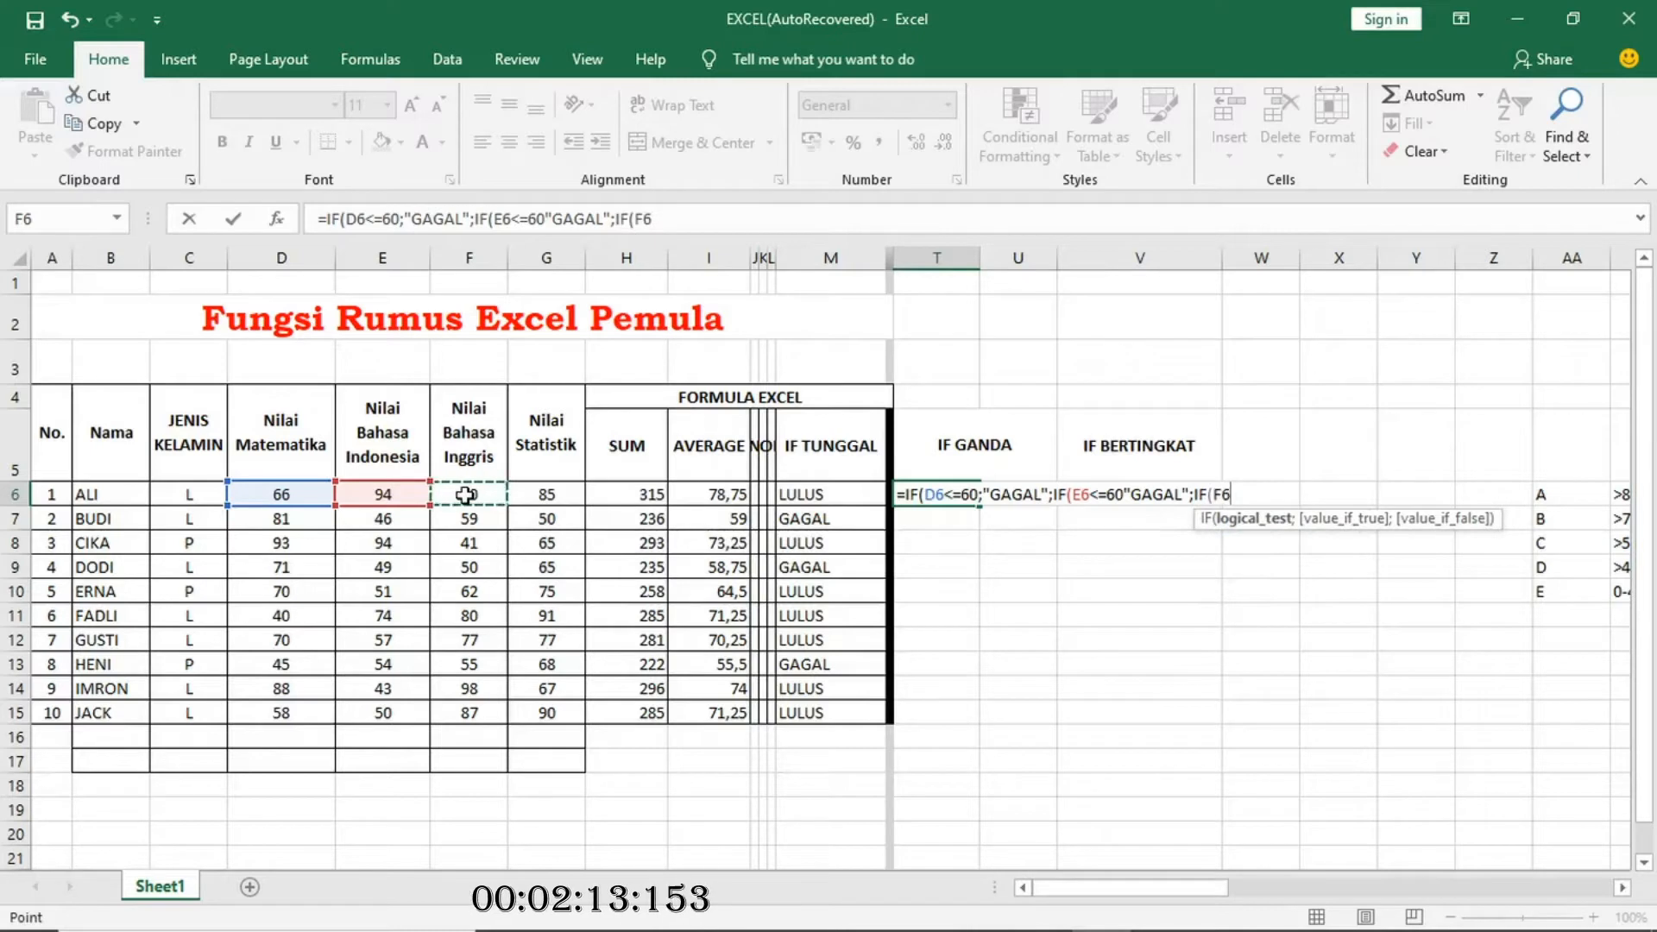
pyautogui.write('<=60')
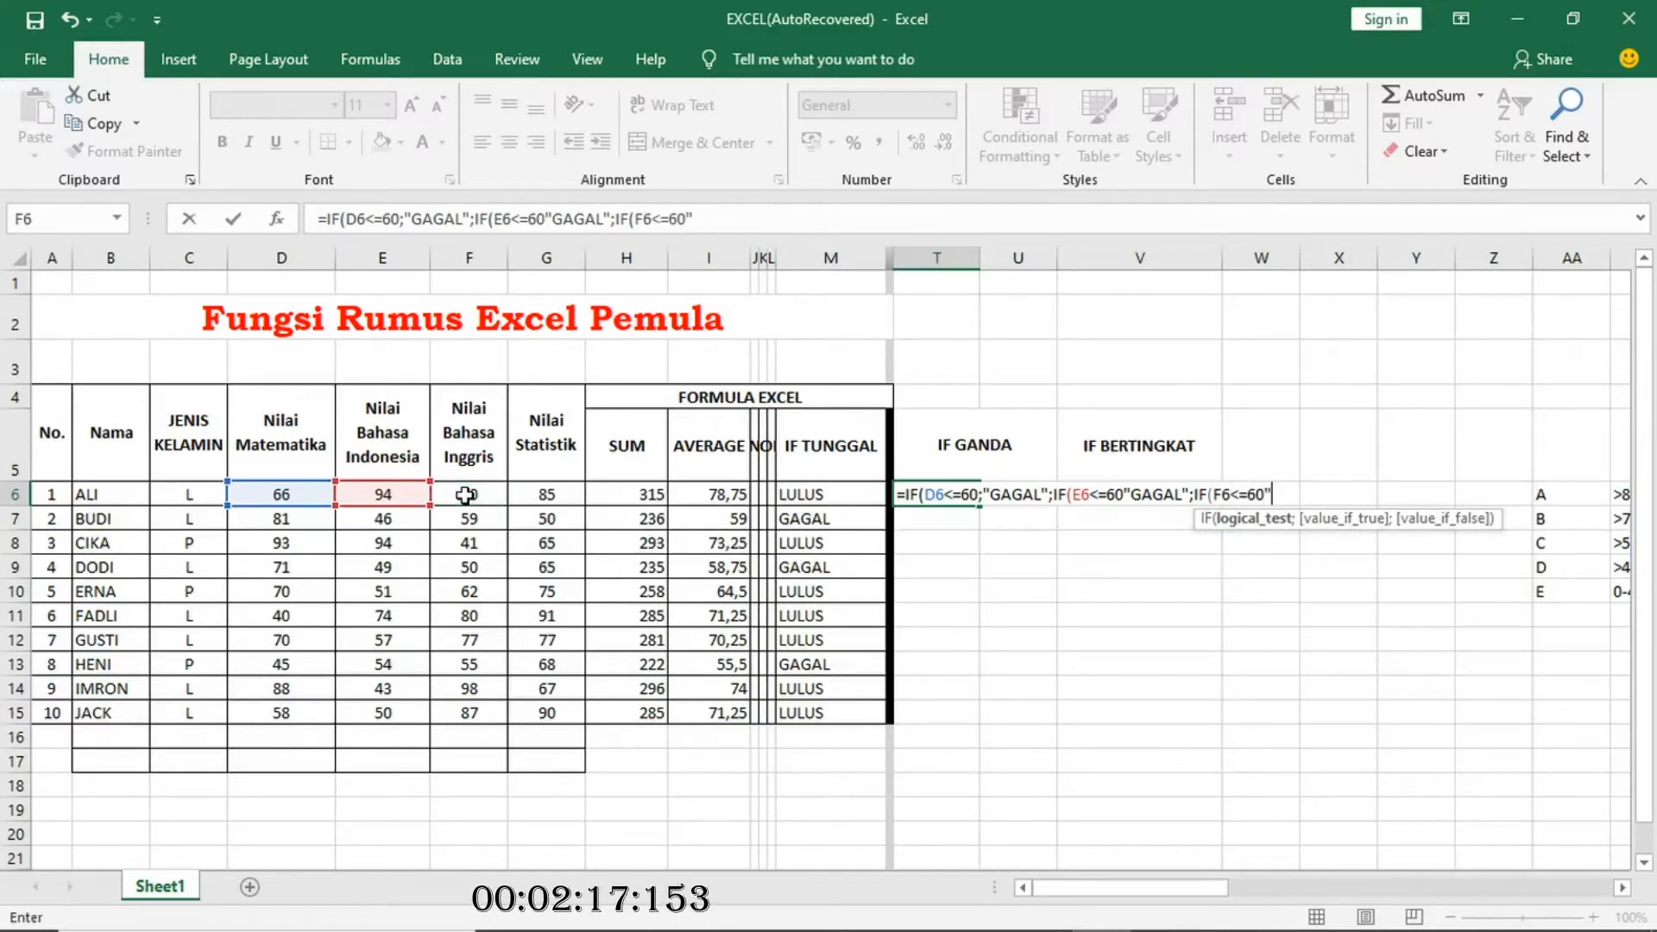
pyautogui.write('"GAGAL')
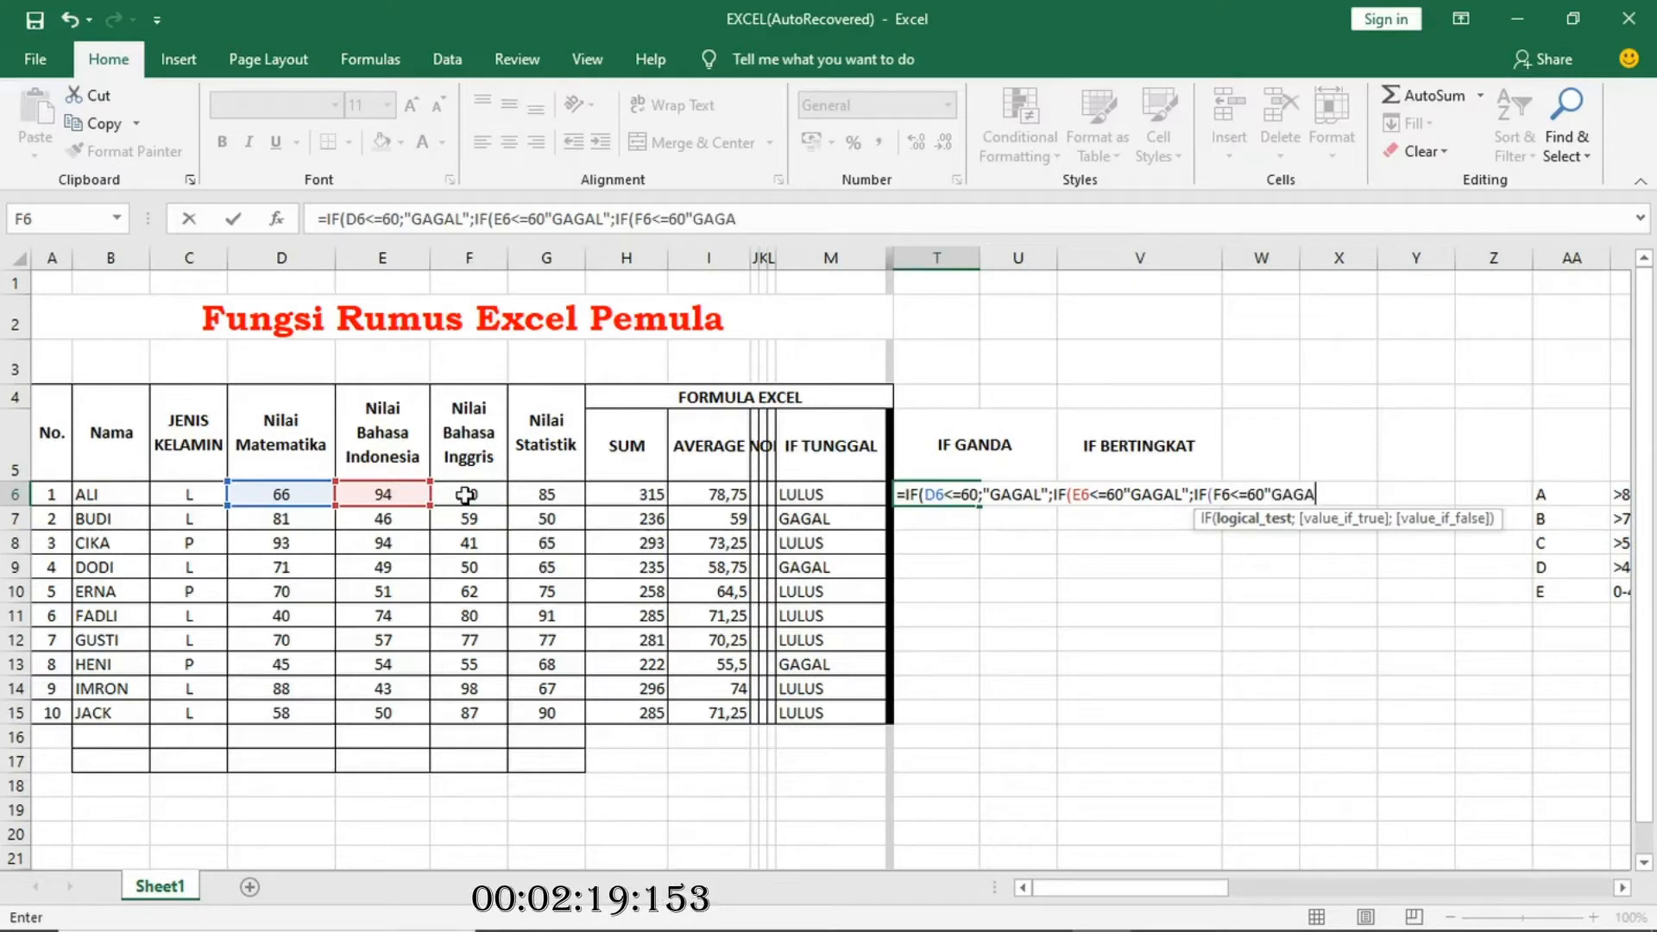
pyautogui.write('";')
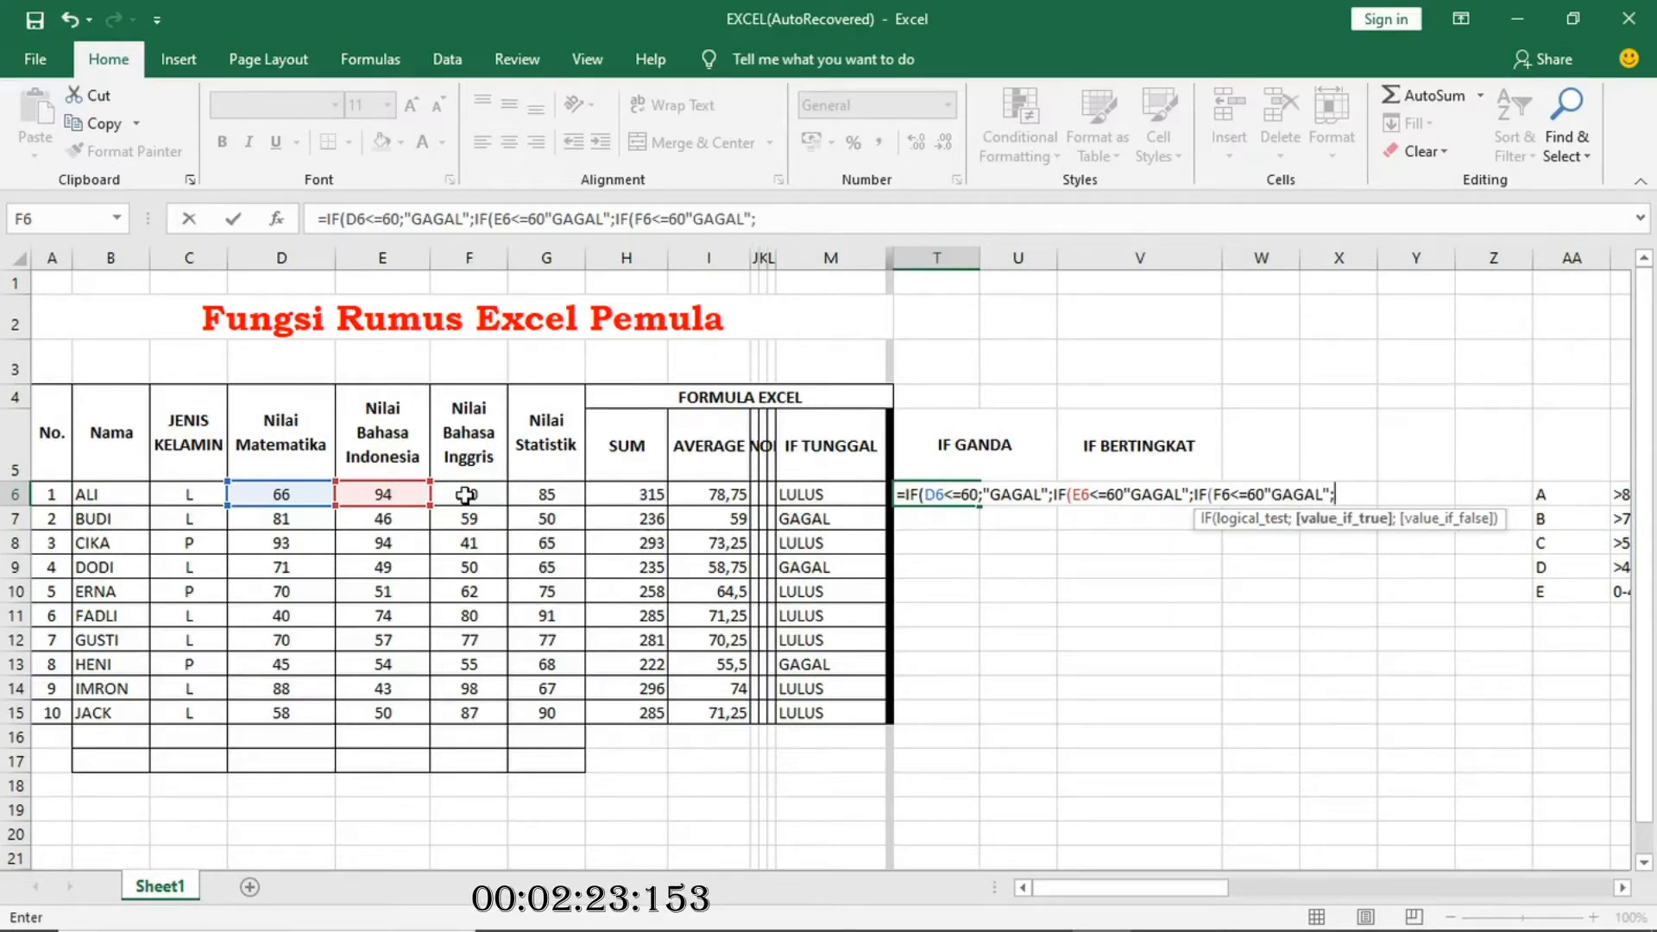
# Insert the missing semicolon between F6<=60 and "GAGAL" in the third IF of the T6 formula.
pyautogui.write('IF')
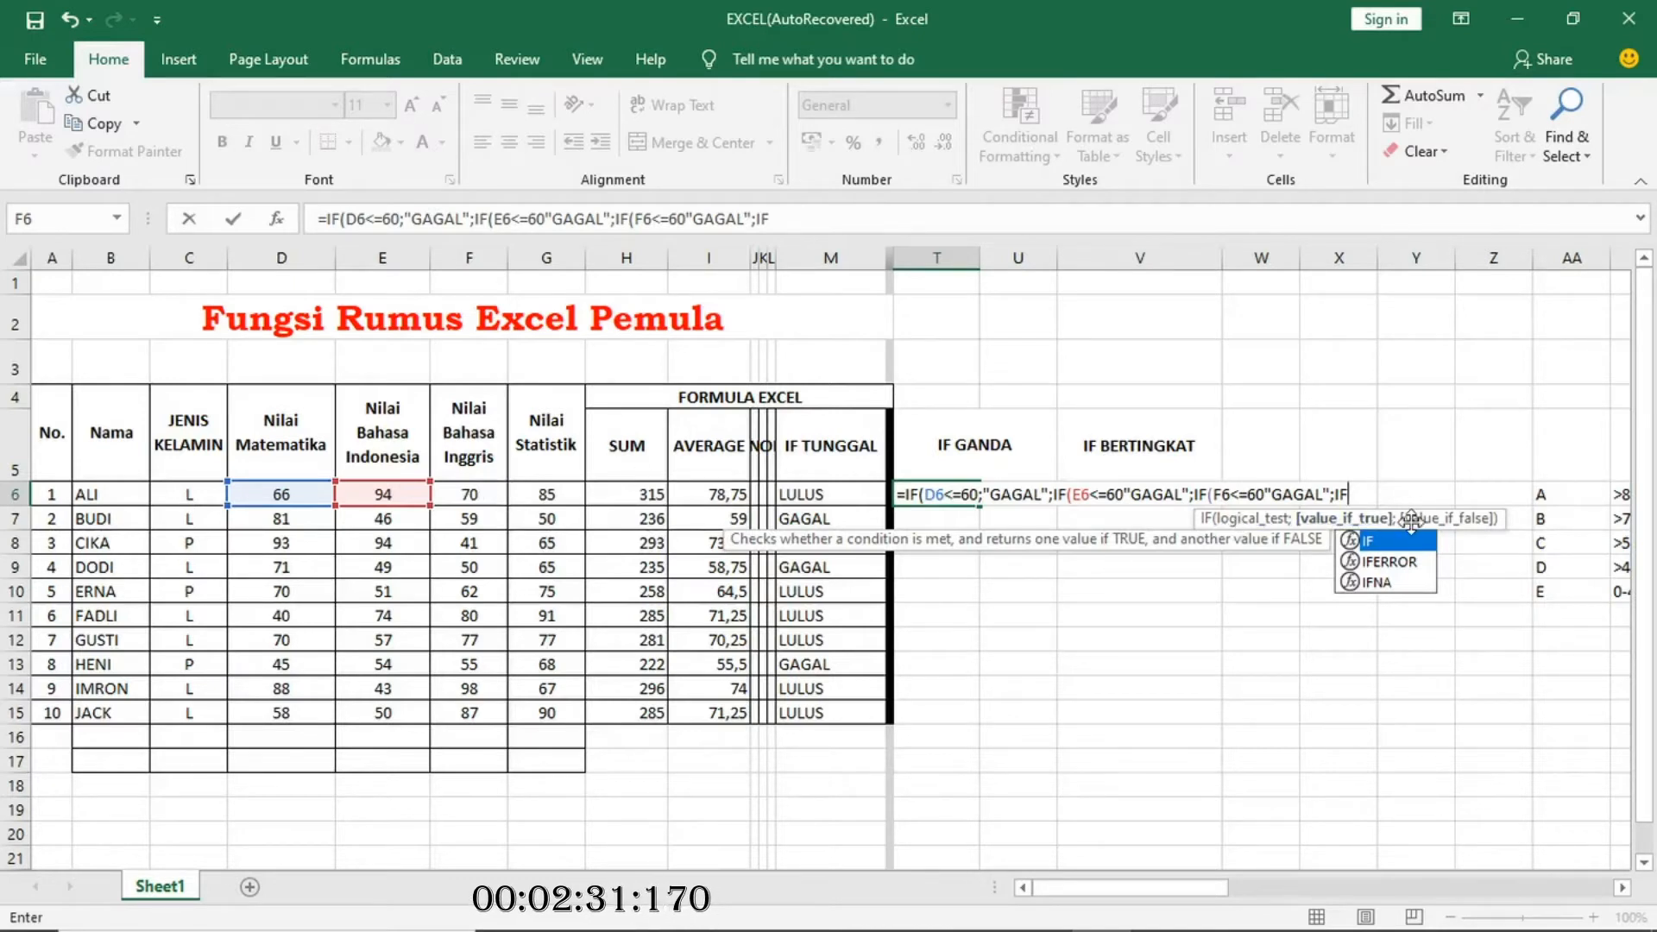
pyautogui.press('BackSpace')
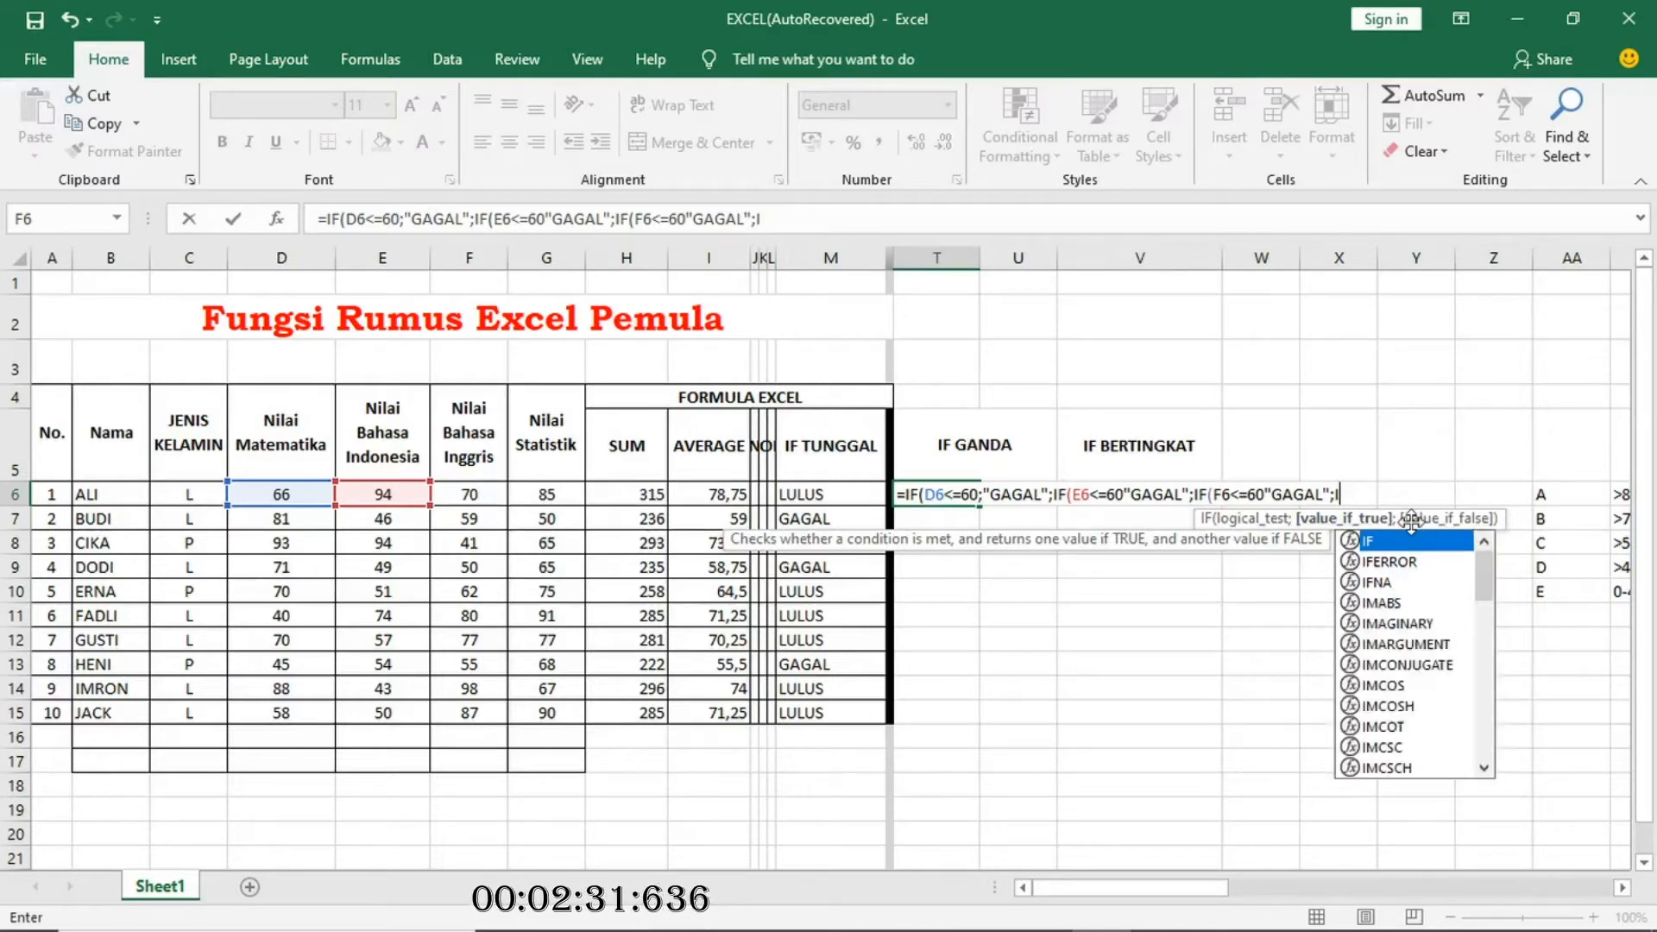
pyautogui.click(1224, 495)
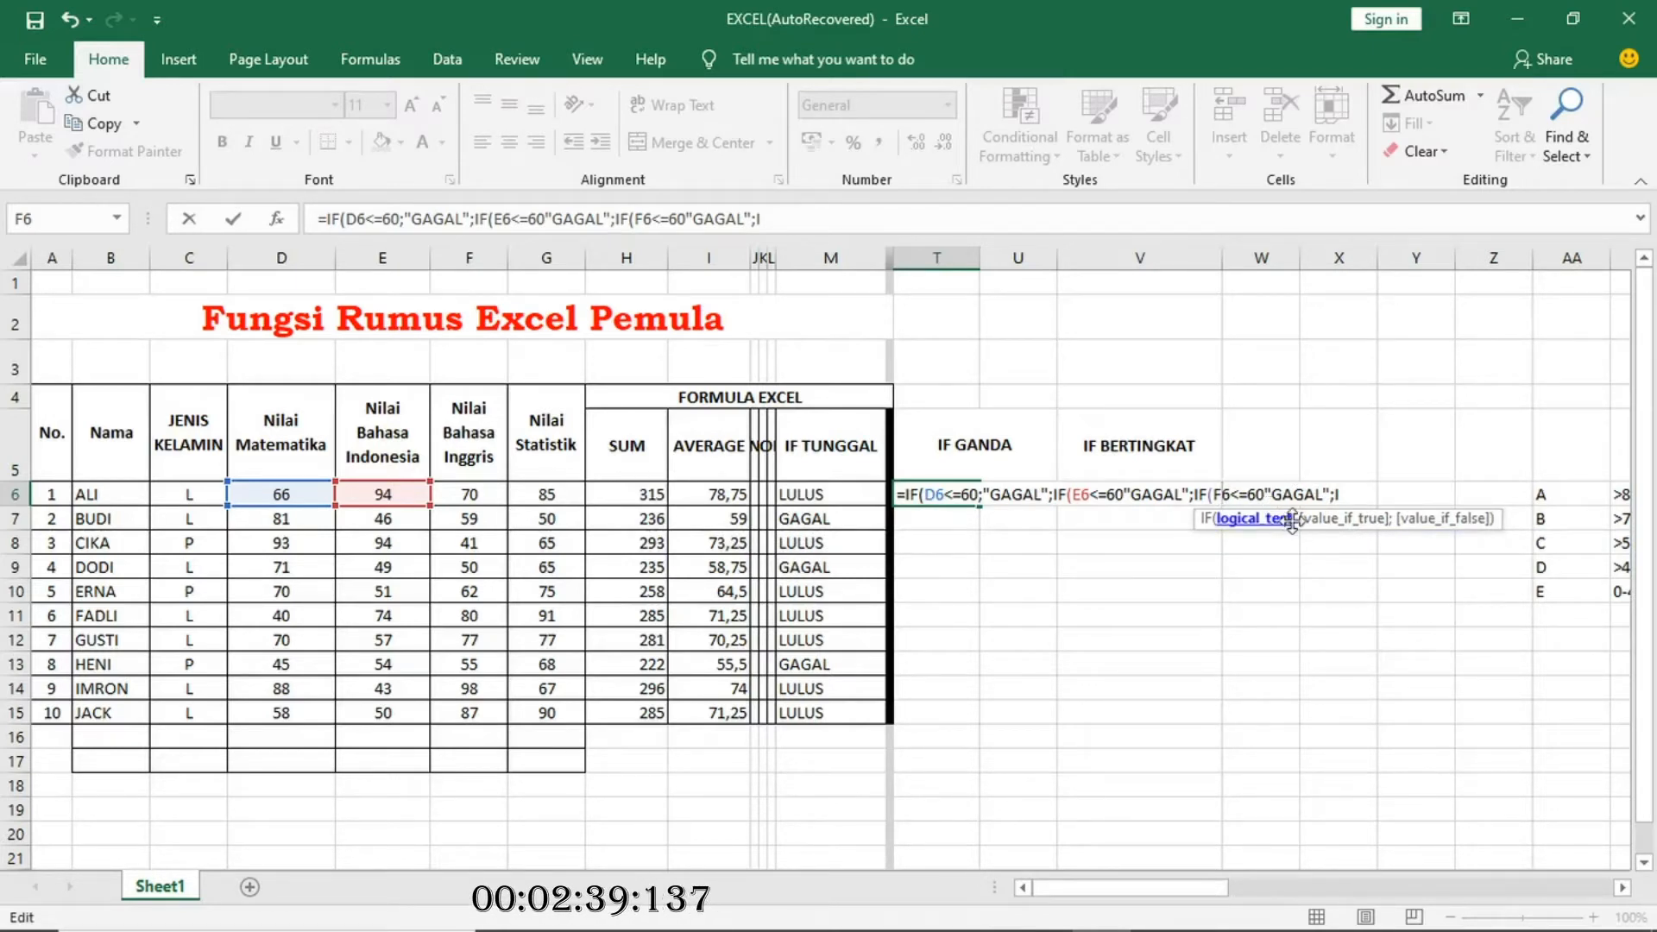
pyautogui.click(1267, 494)
pyautogui.write(';')
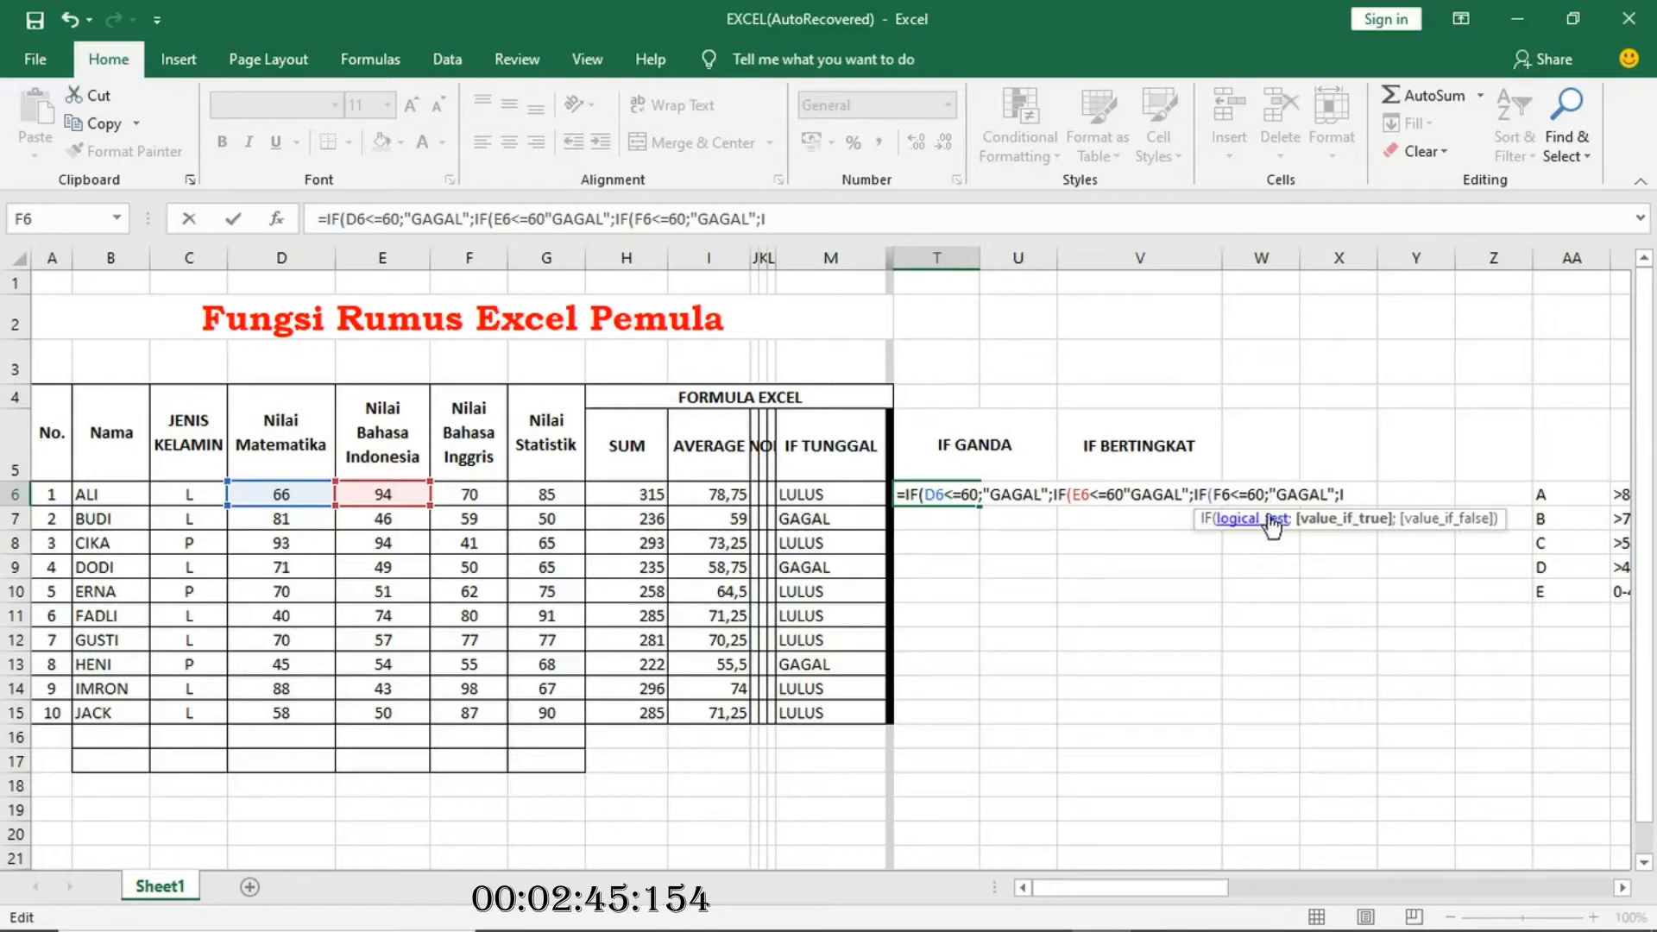
# Add the Statistik test IF(G6<=50;"GAGAL as the fourth level of the T6 formula.
pyautogui.click(1360, 497)
pyautogui.write('IF(')
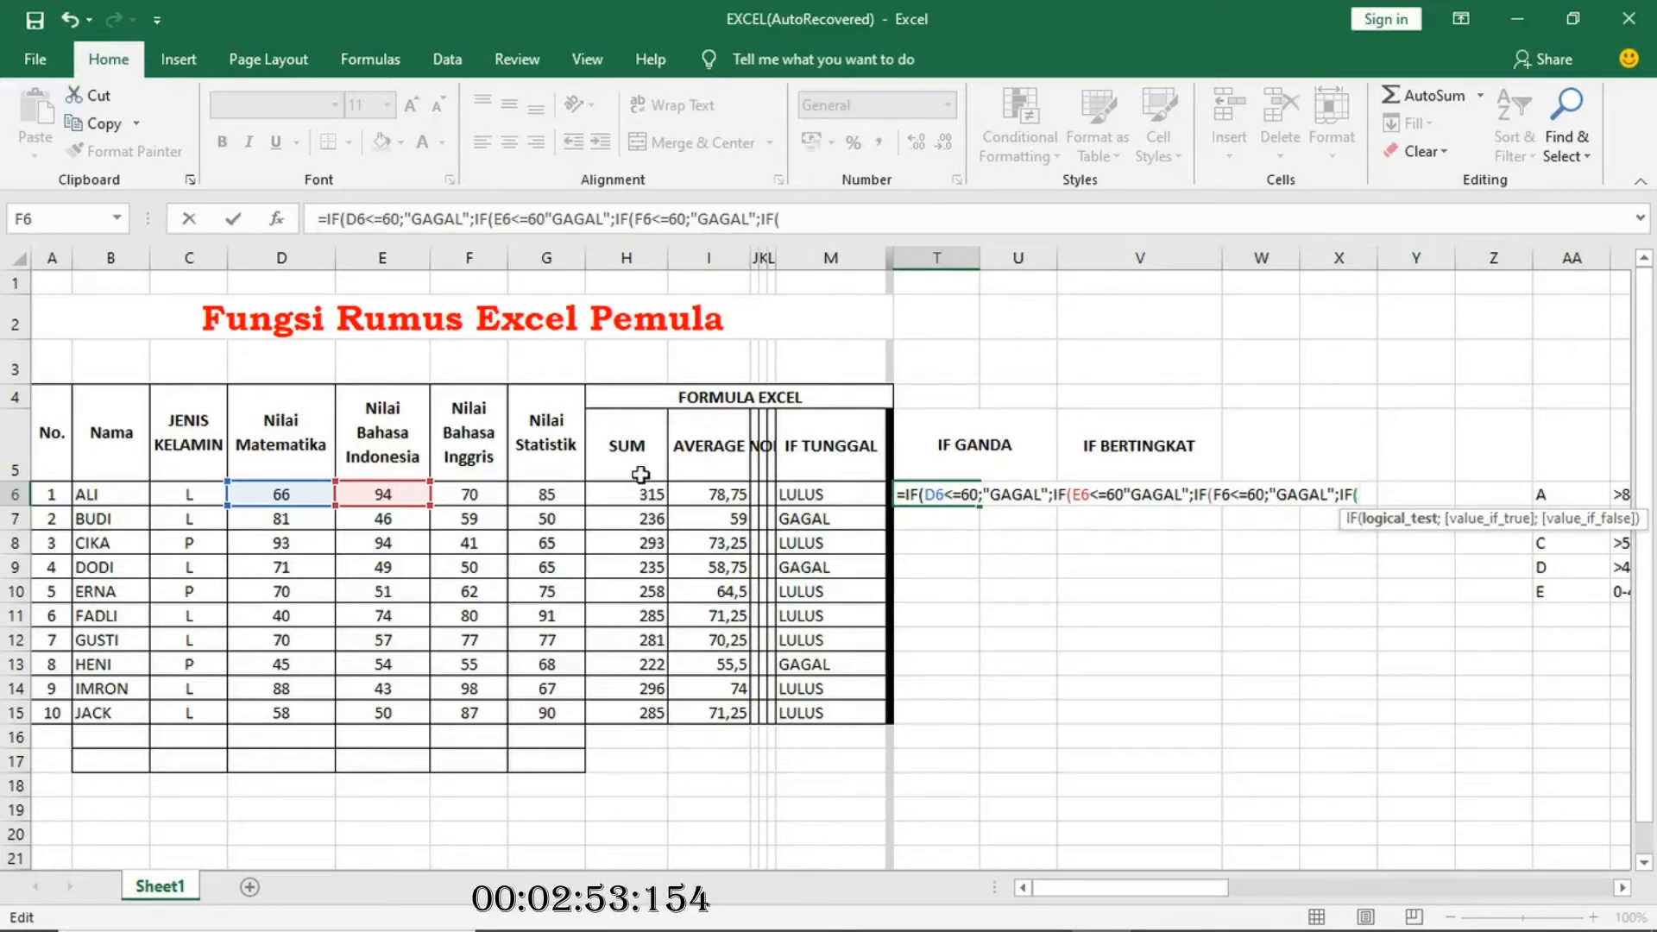
pyautogui.click(531, 493)
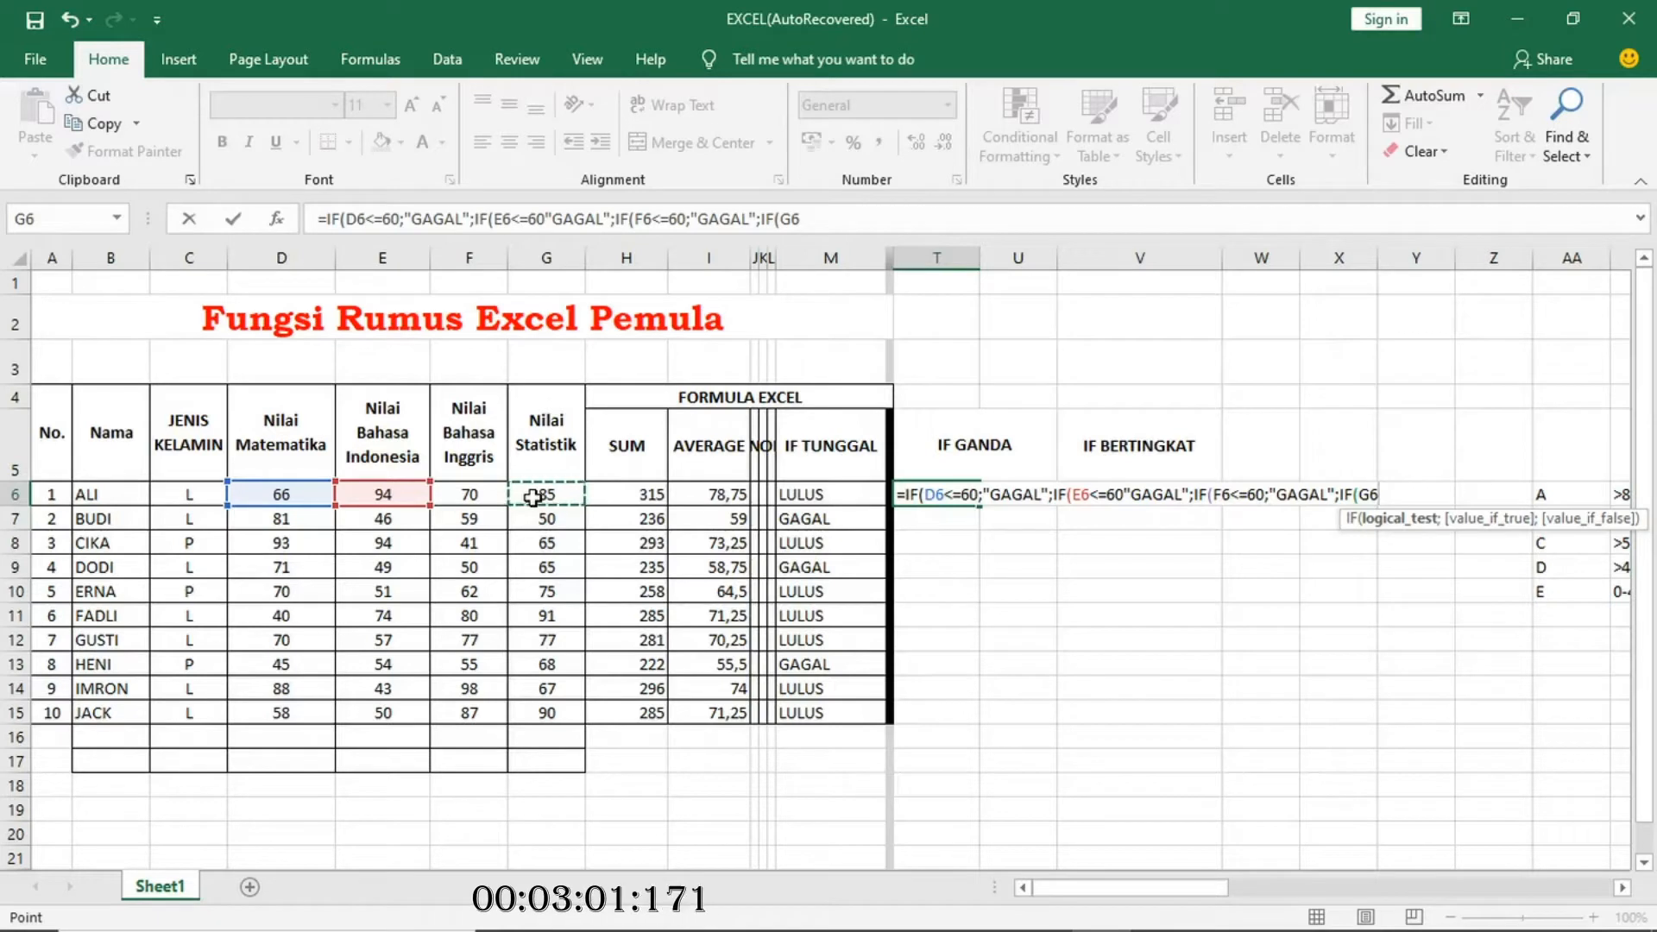
pyautogui.write('<')
pyautogui.write('=')
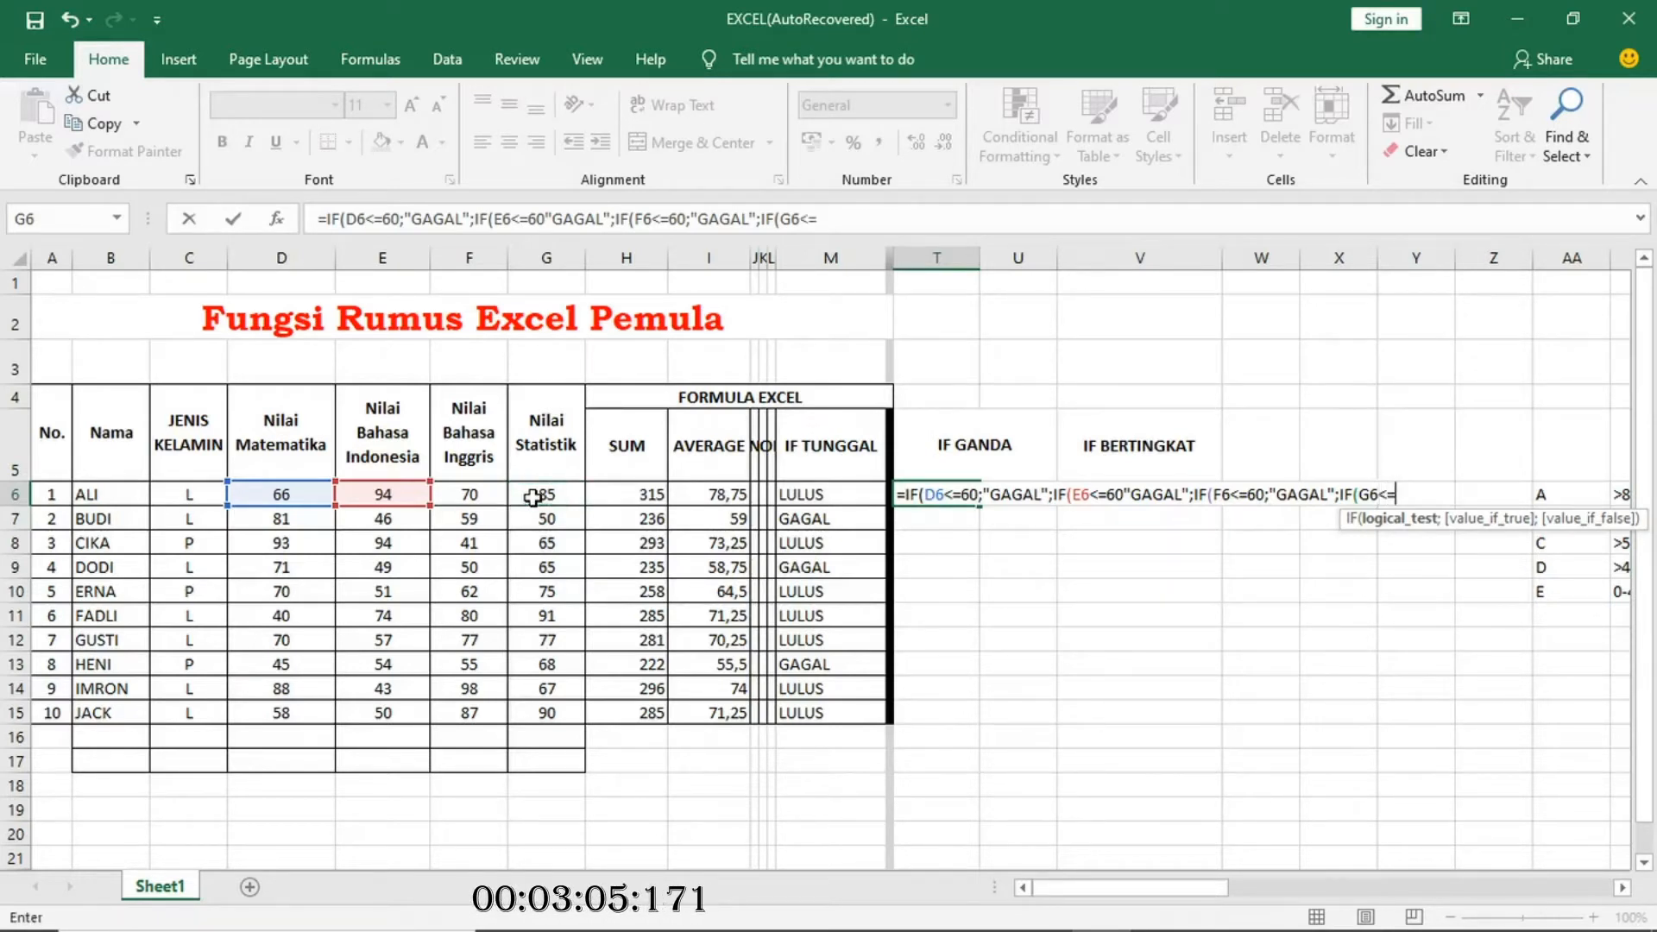
pyautogui.write('5=')
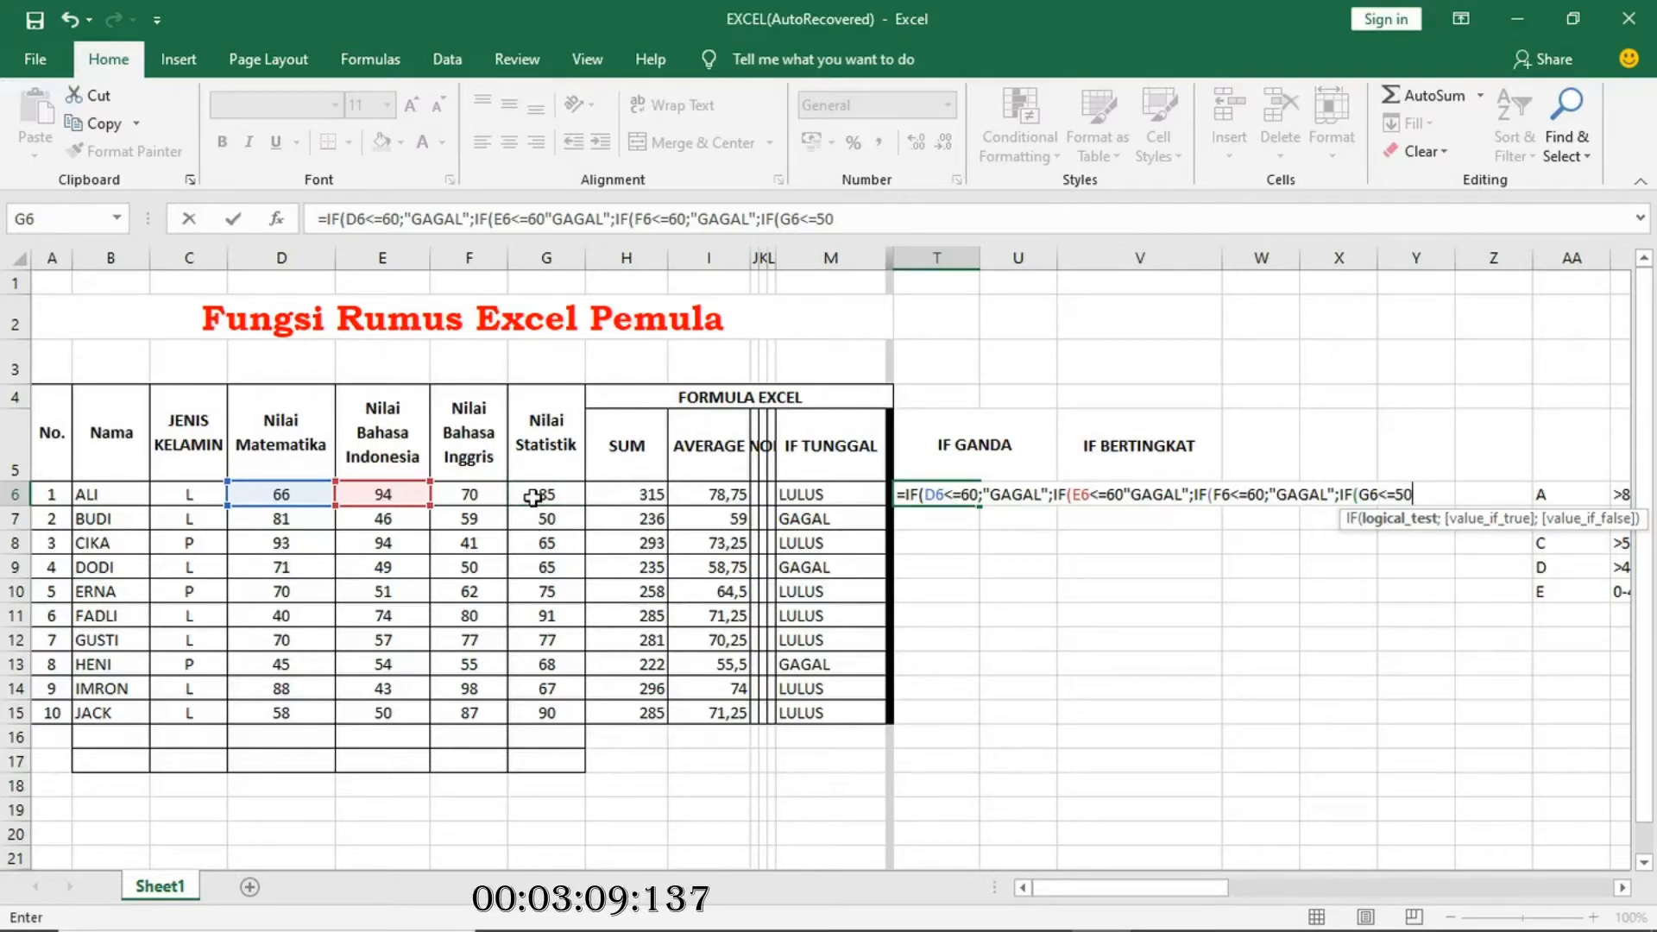
pyautogui.write(';')
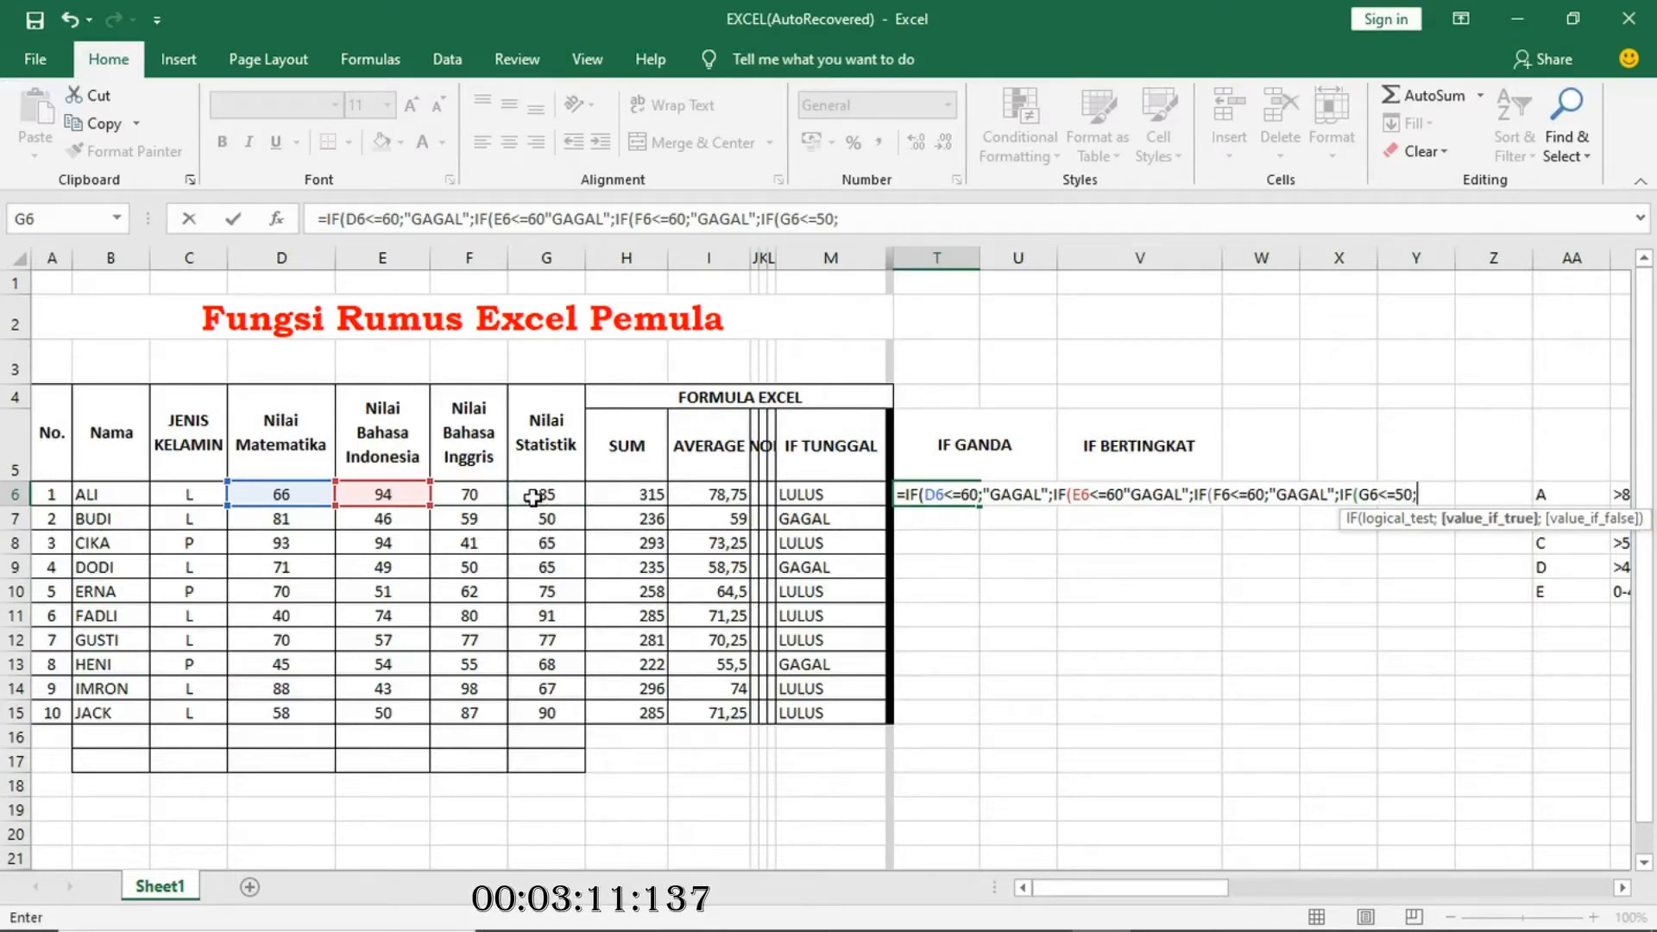
pyautogui.write('"GAGAL')
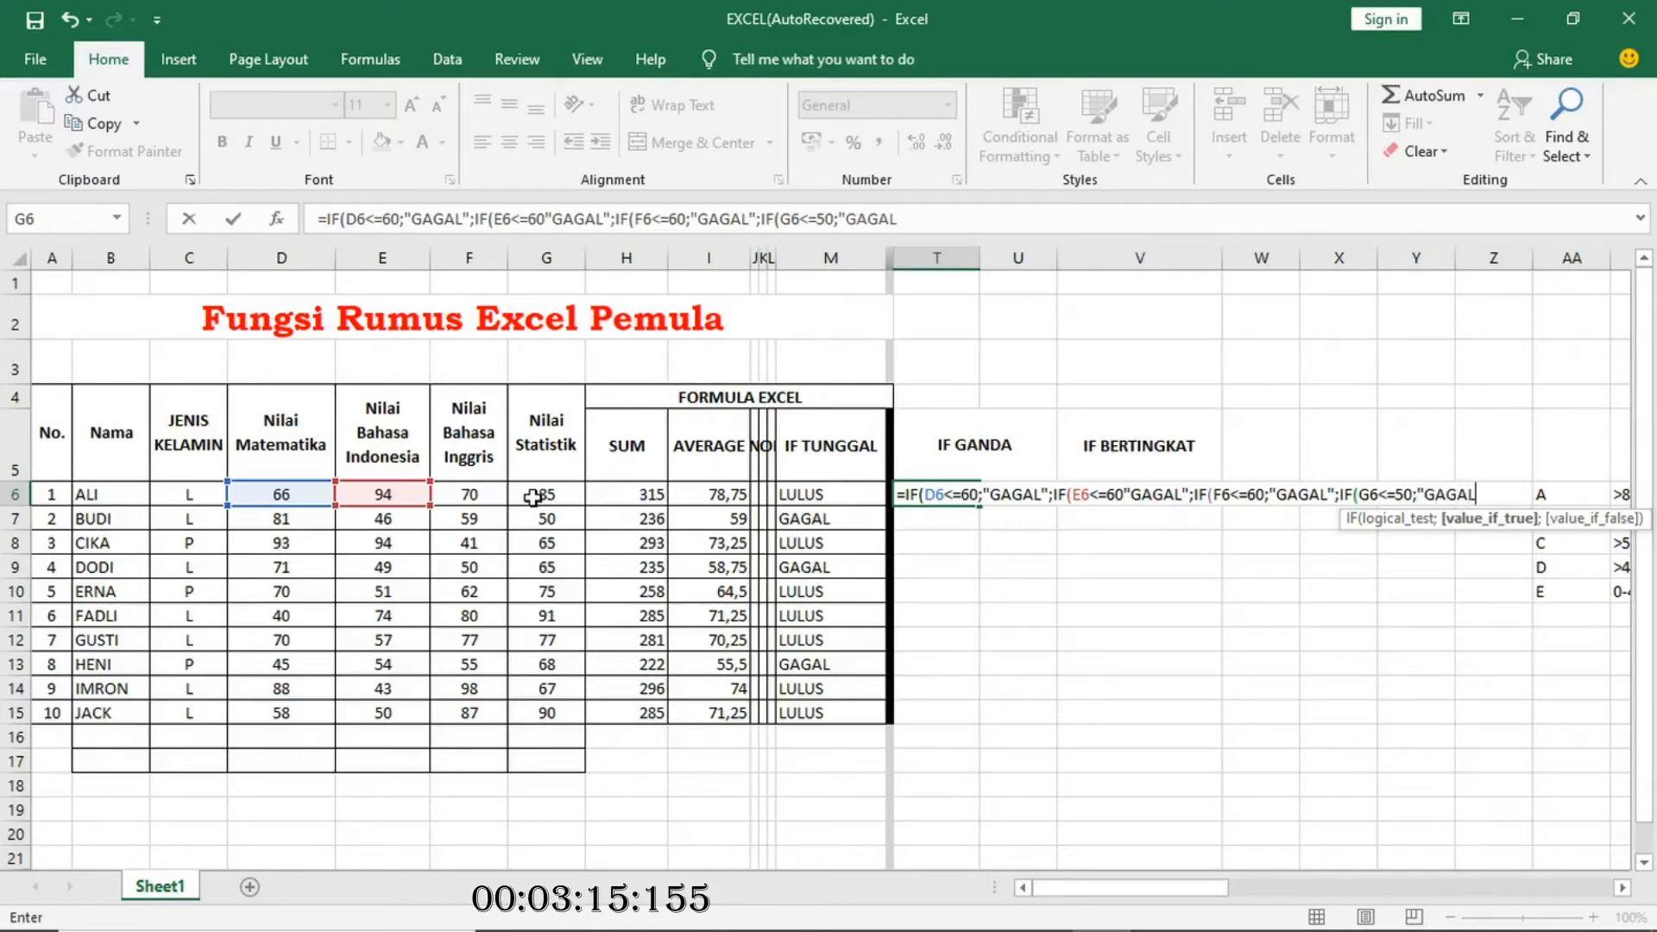
# Finish the T6 formula with ;"LULUS")))) as the final false result and try to enter it.
pyautogui.write(';"LULU')
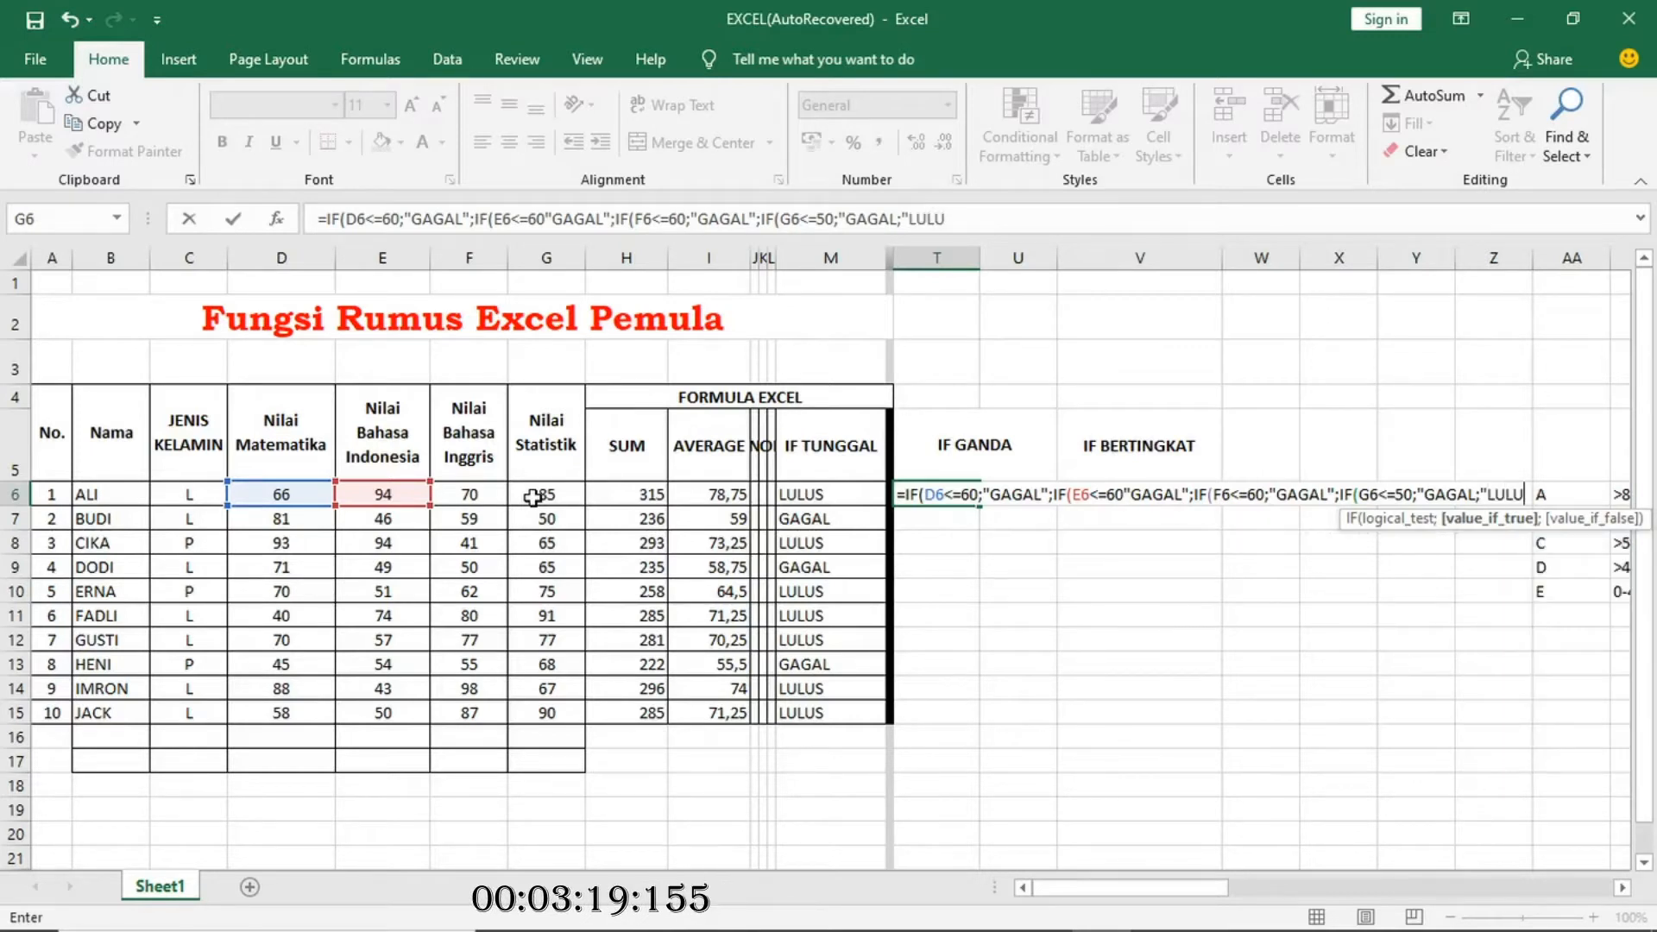
pyautogui.write('S"')
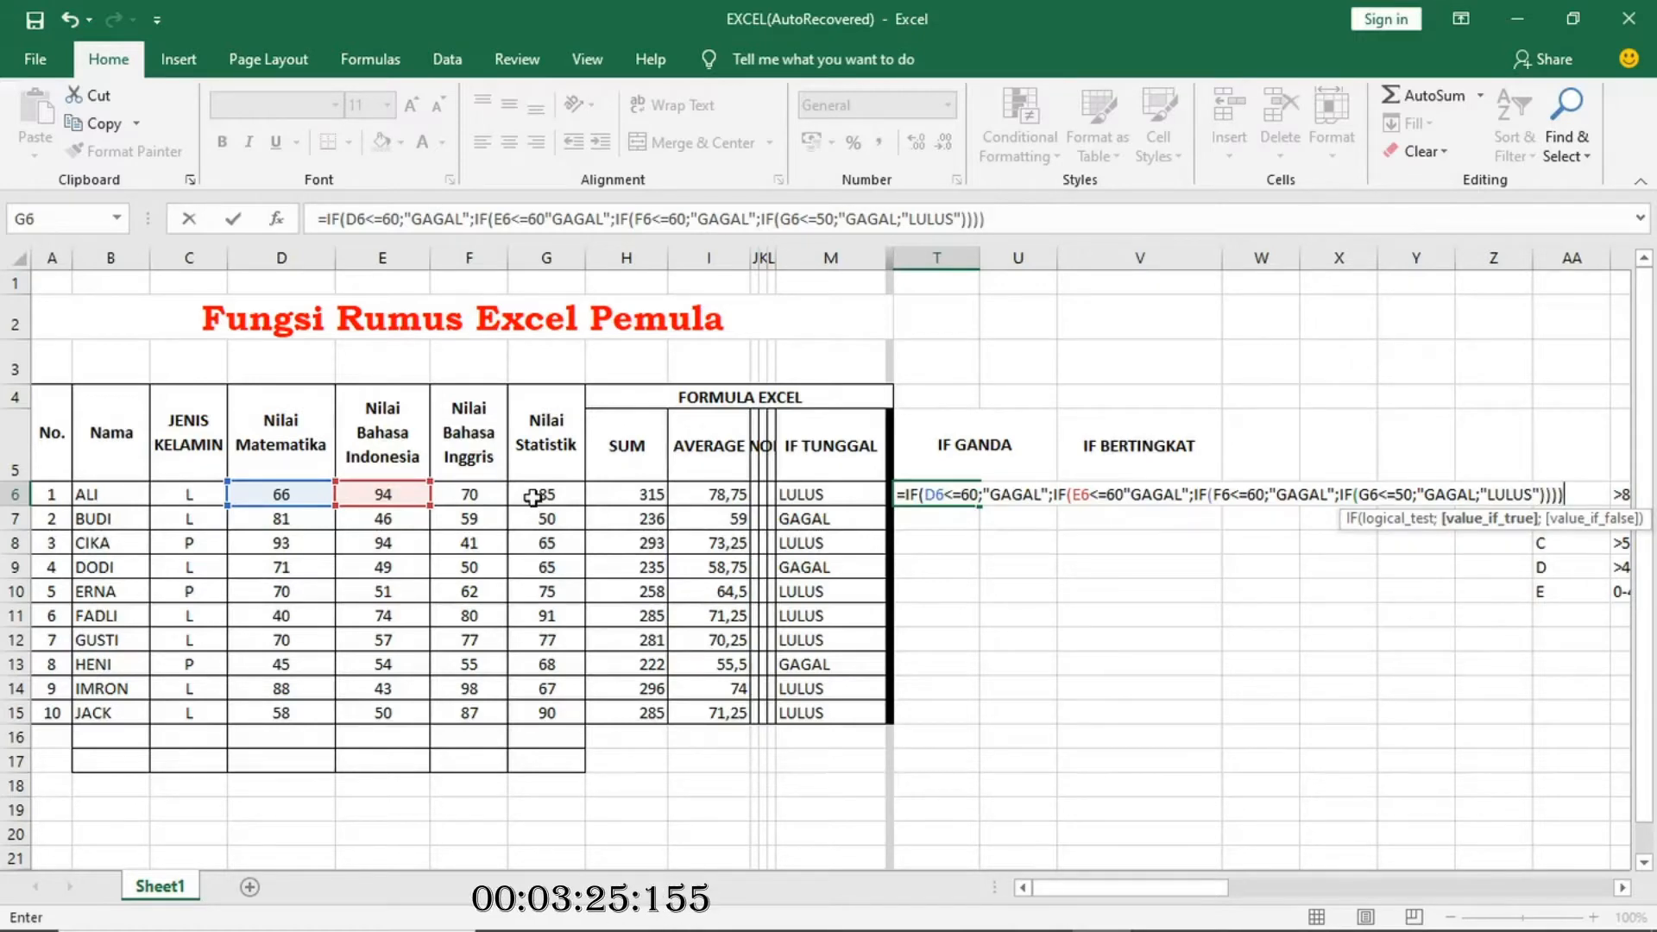
pyautogui.press('Return')
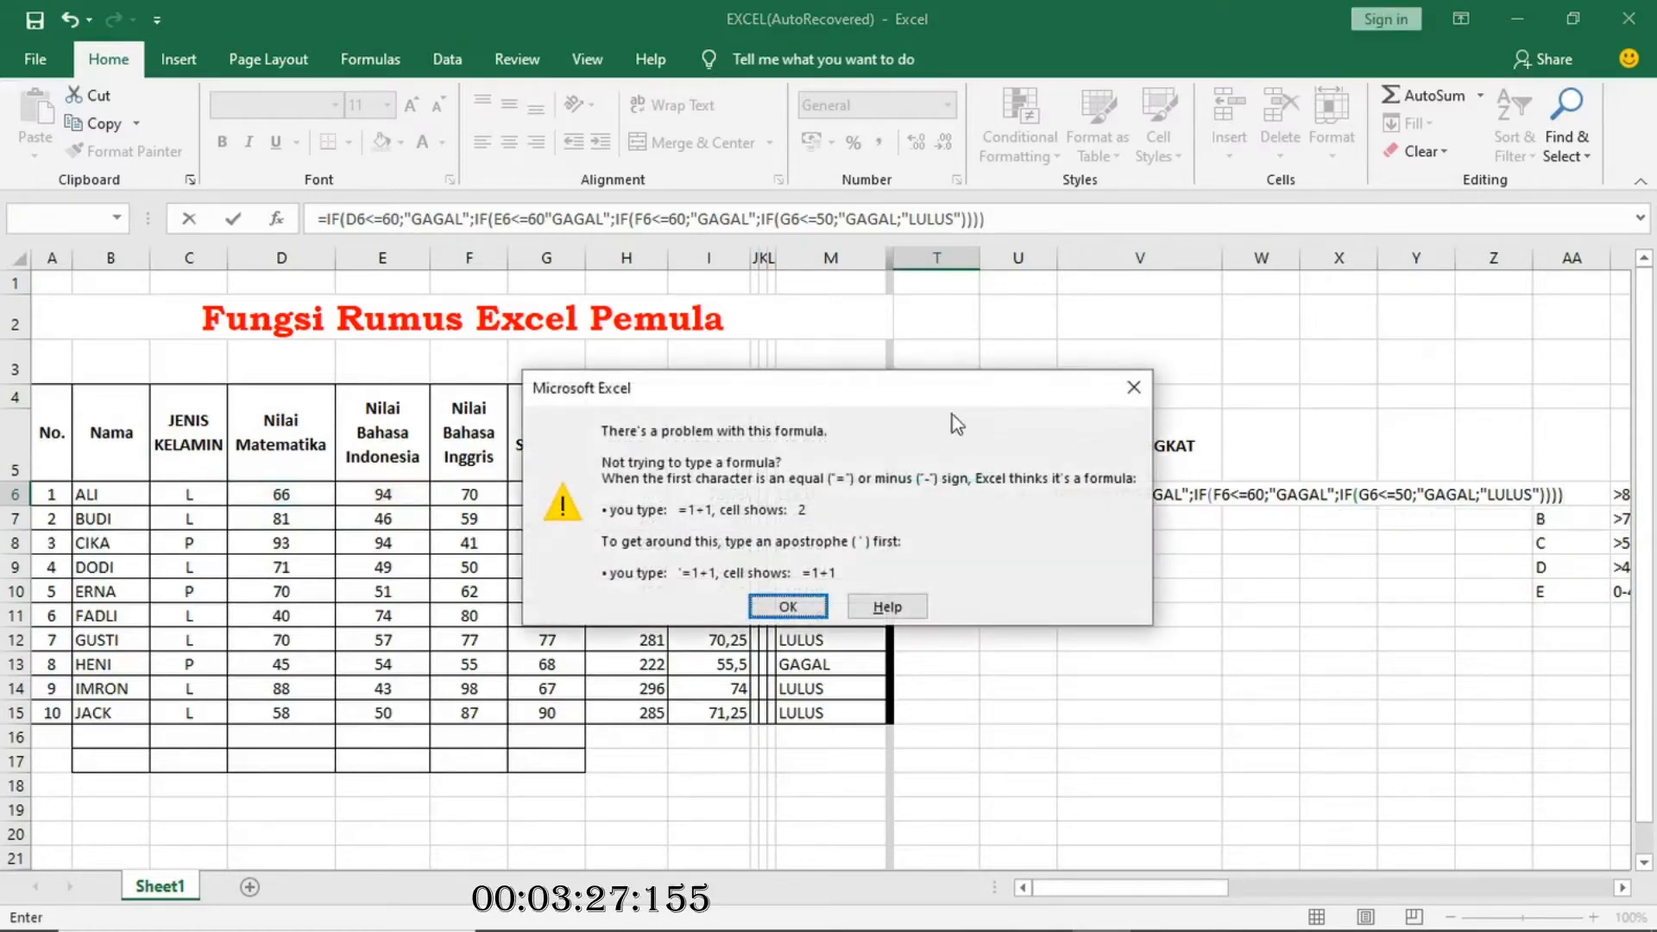
pyautogui.click(1133, 387)
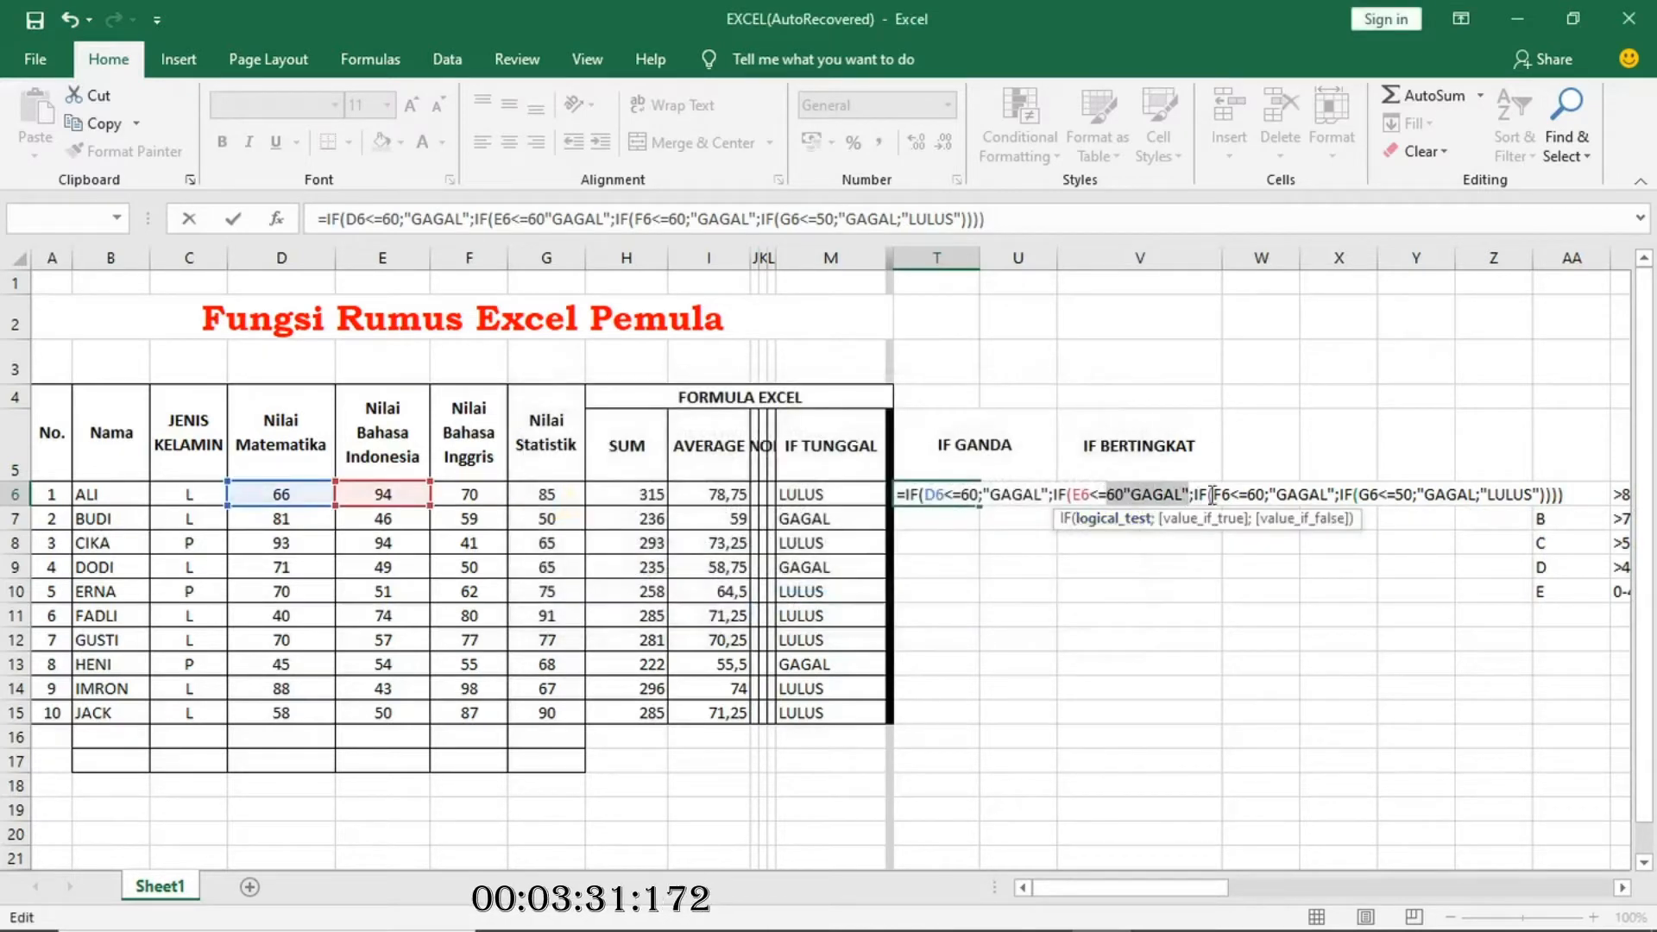
# Insert the missing semicolon between E6<=60 and "GAGAL" in the second IF and try to enter the T6 formula again.
pyautogui.click(1124, 495)
pyautogui.write(';')
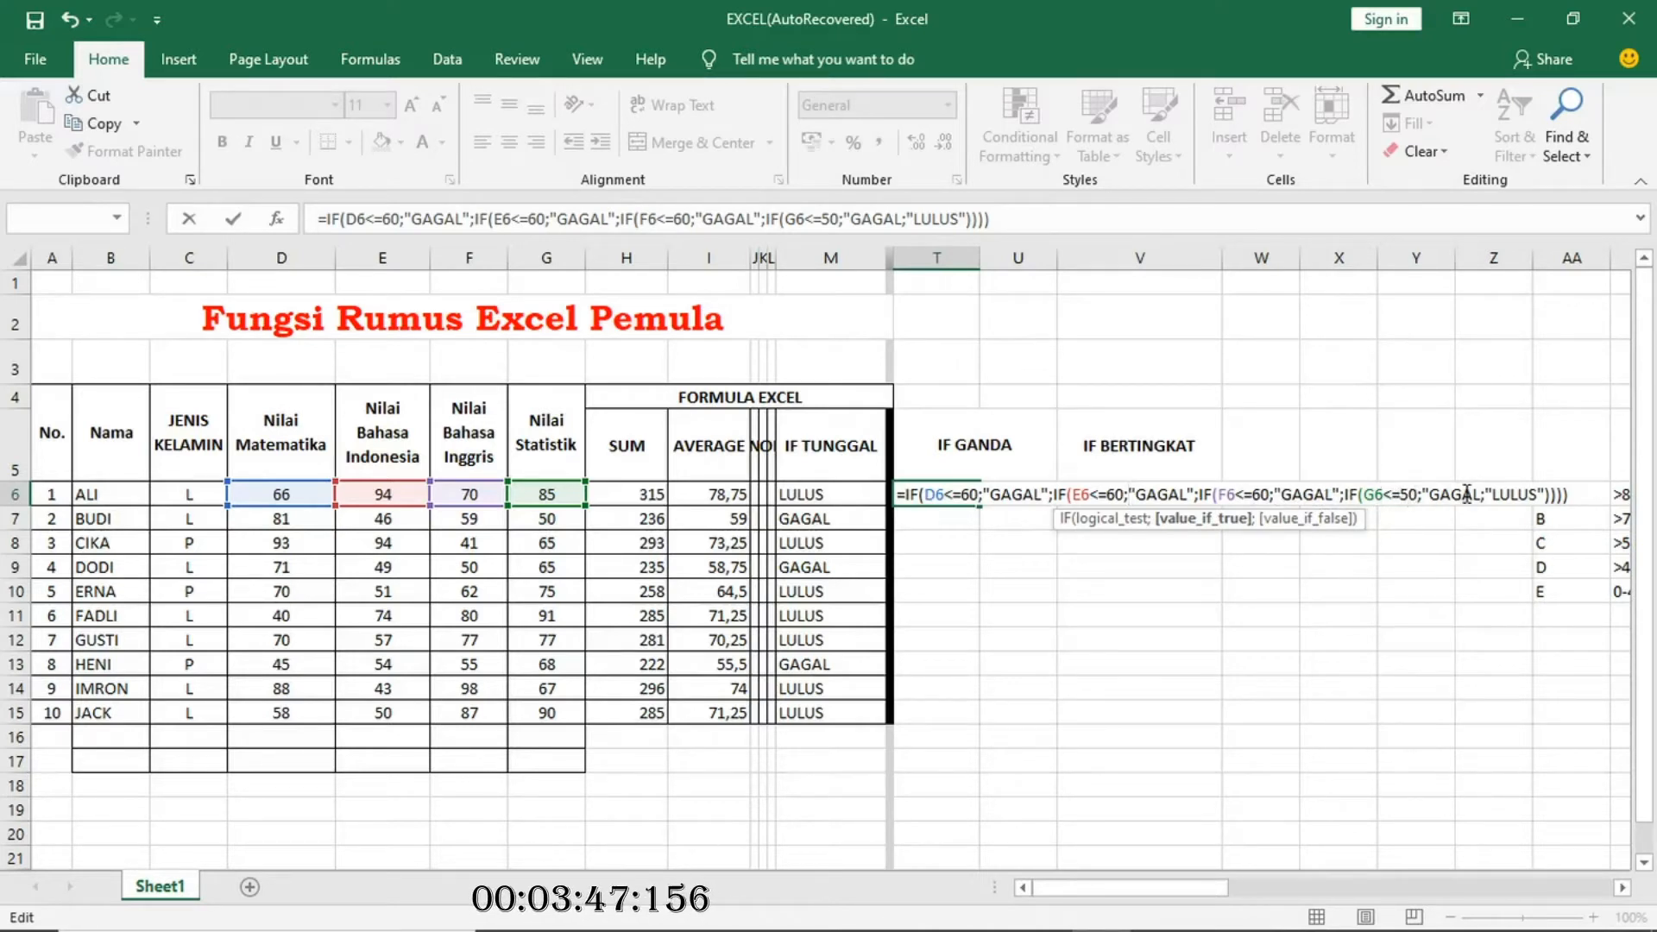
pyautogui.press('Return')
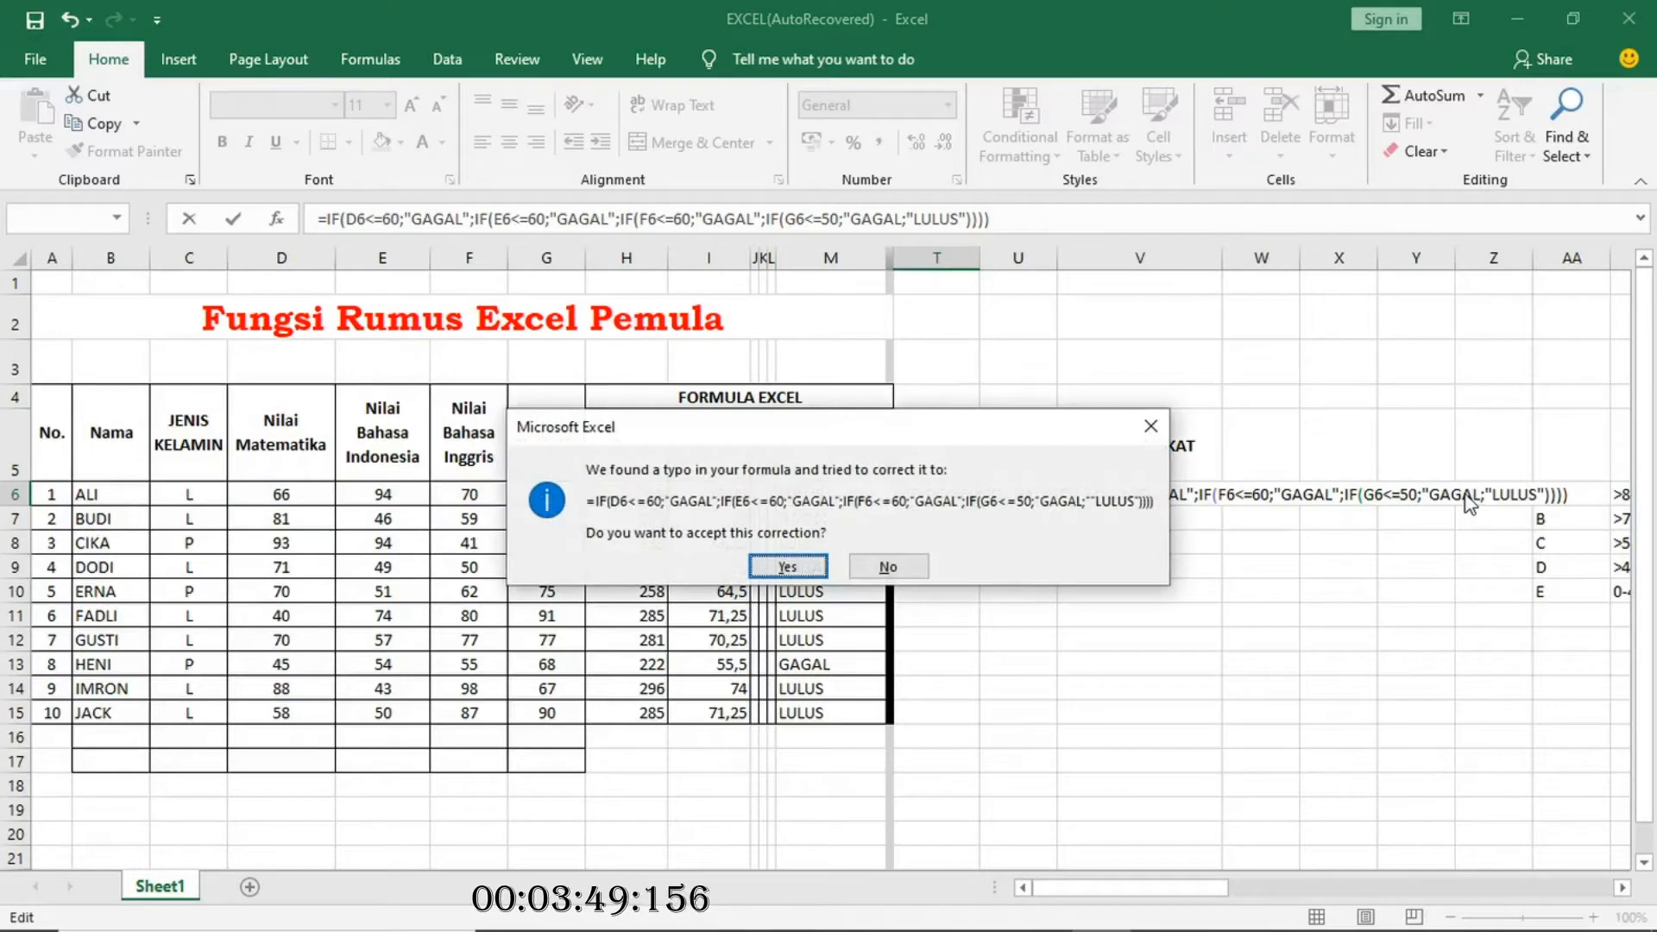
pyautogui.click(1153, 432)
pyautogui.click(1137, 392)
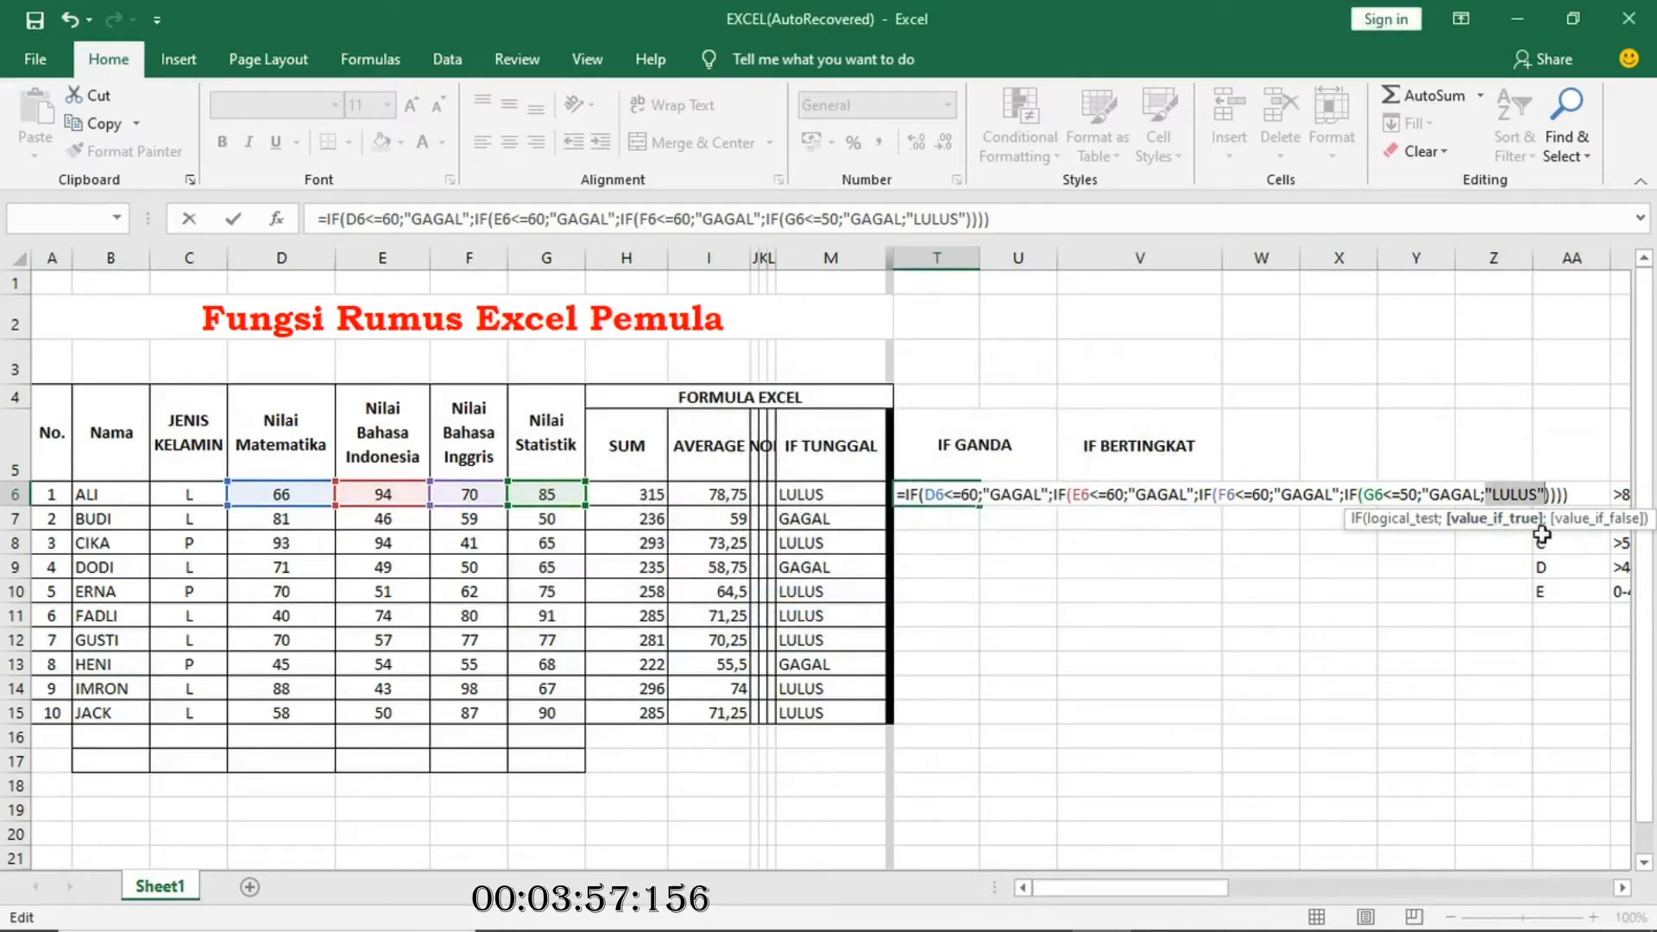
# Add the missing closing quotation mark after GAGAL in the fourth IF, enter the formula and fill it from T6 down to T15.
pyautogui.click(1480, 493)
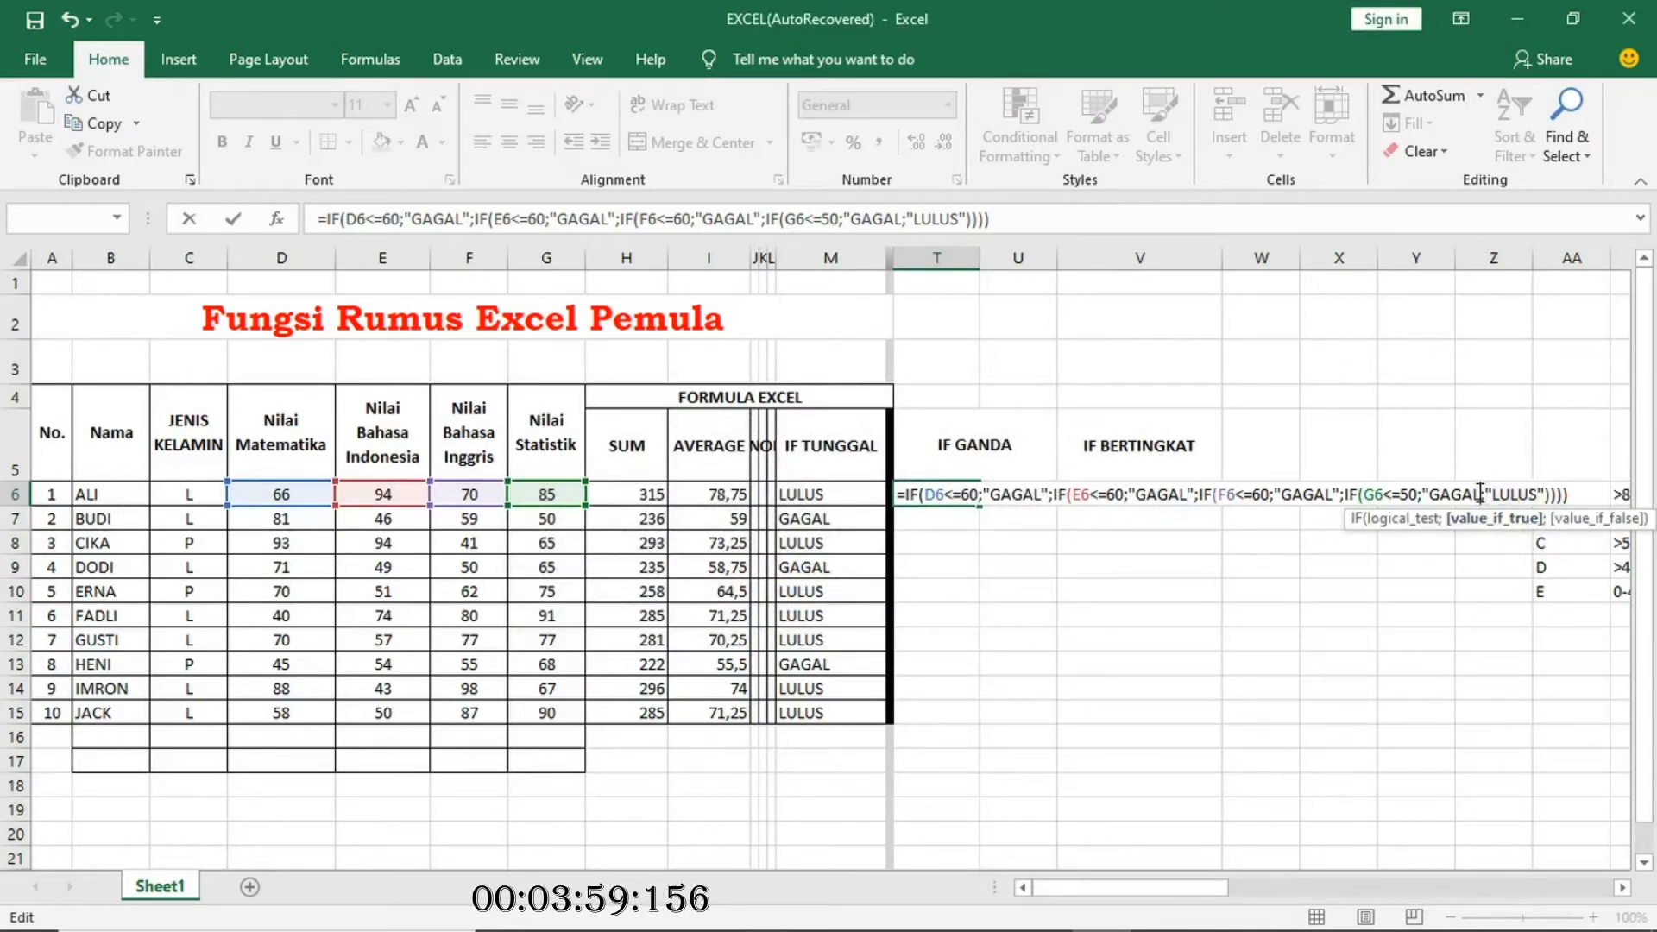
pyautogui.write(';')
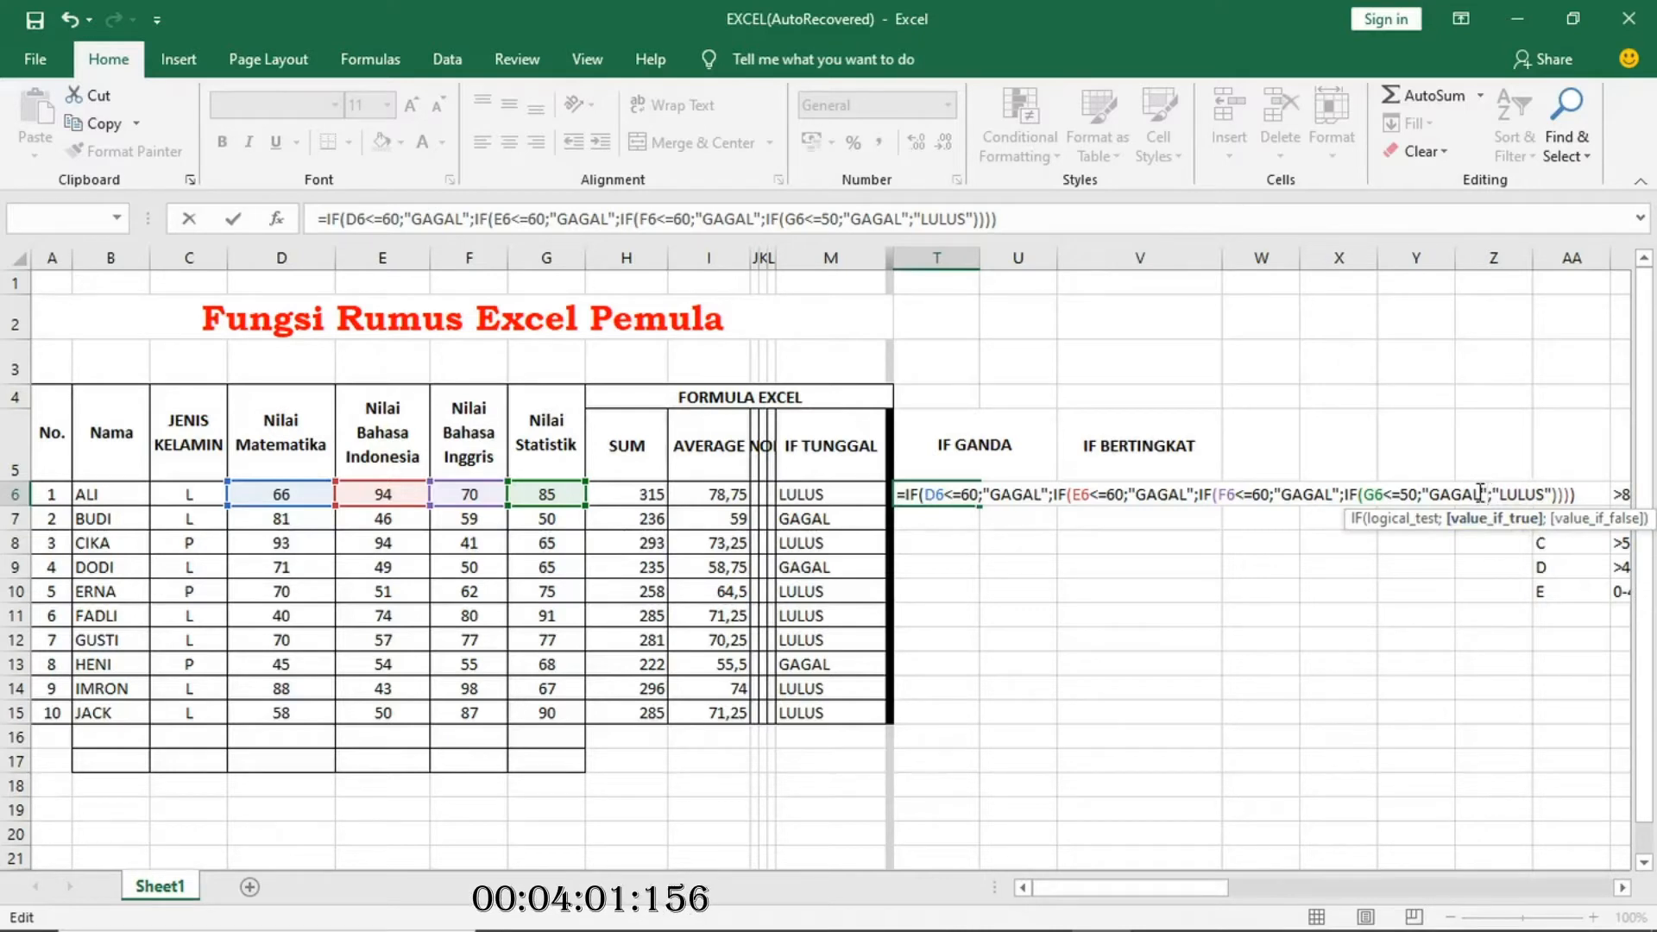
pyautogui.hotkey('ctrl', 'Return')
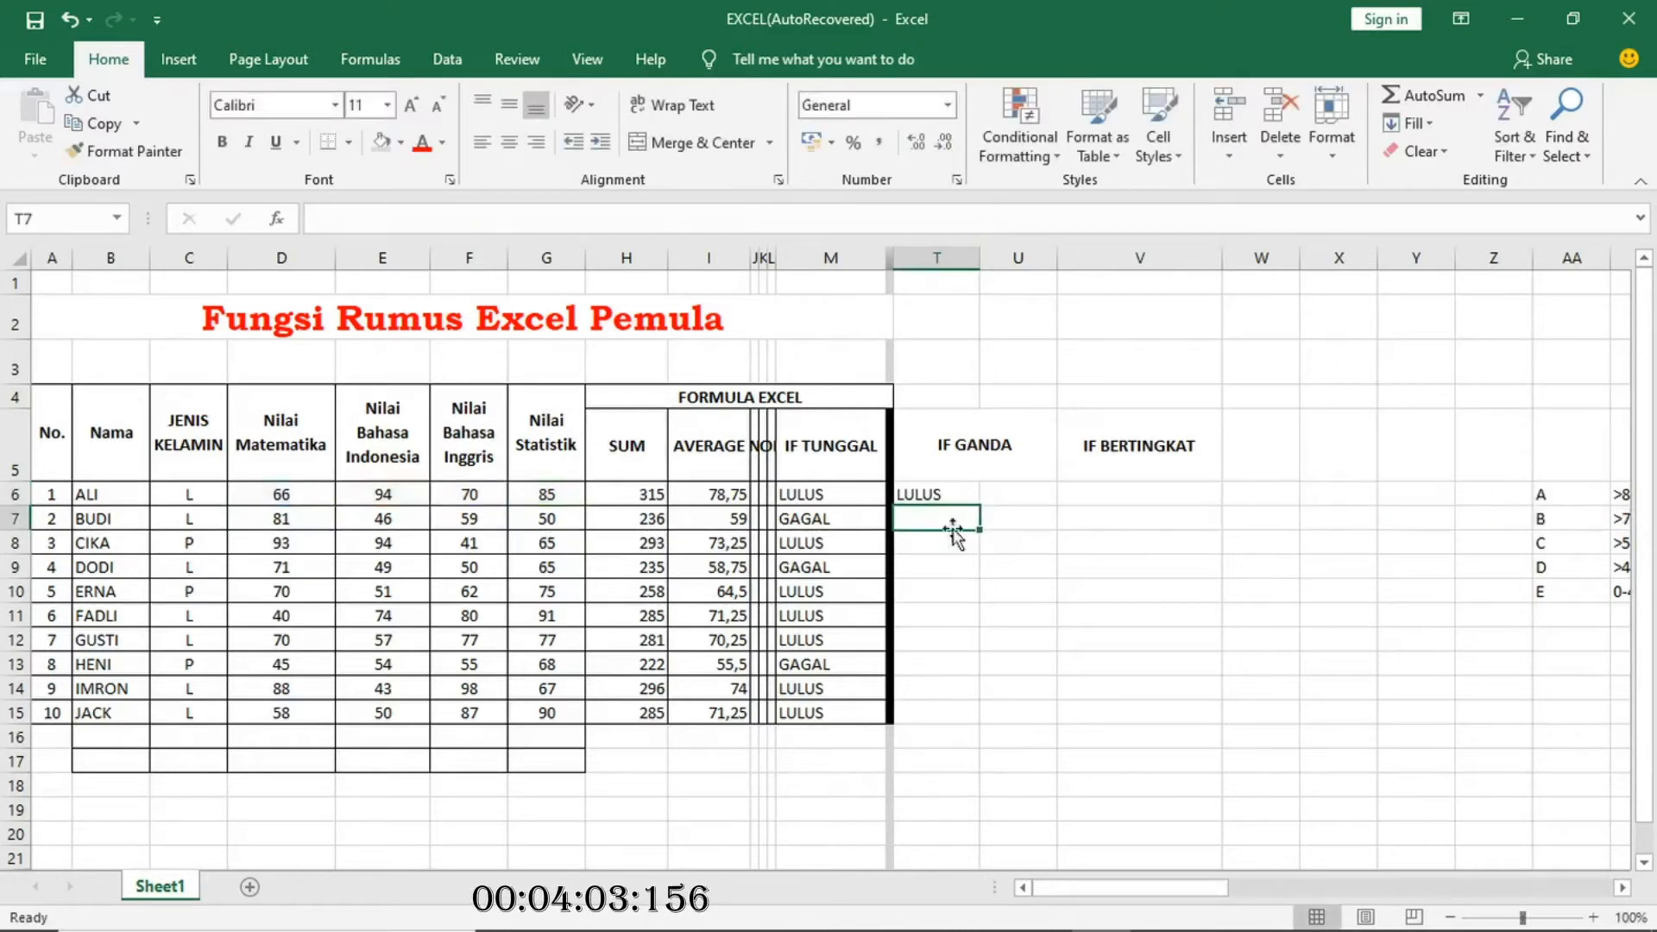
pyautogui.click(939, 494)
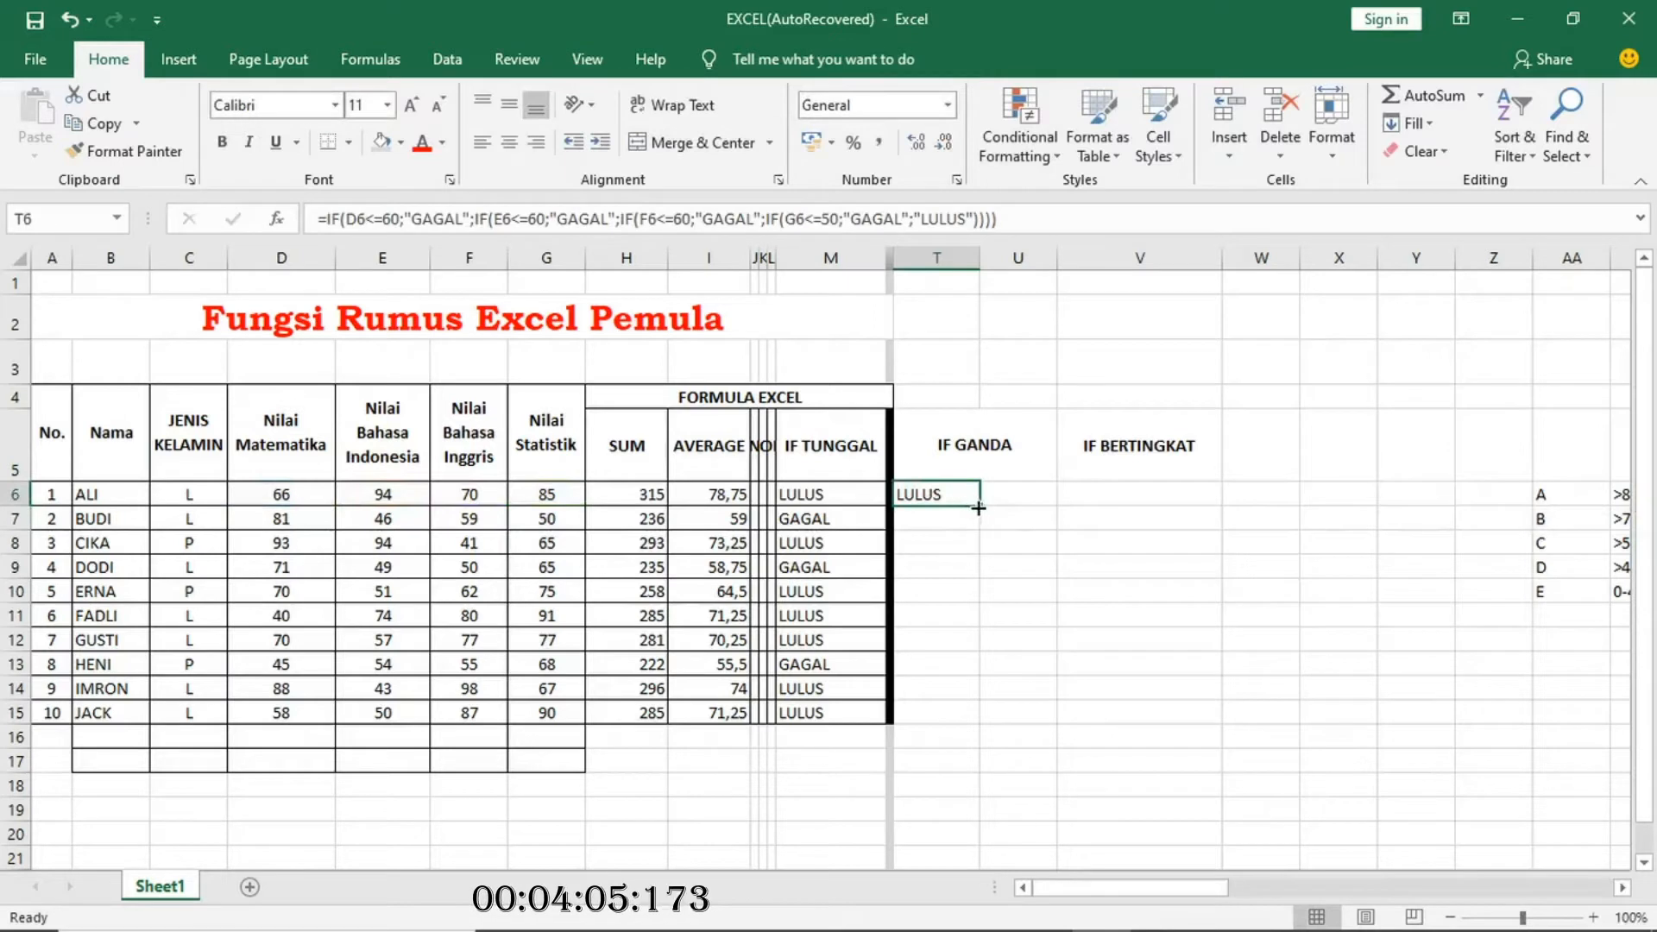
pyautogui.moveTo(981, 507); pyautogui.dragTo(983, 728)
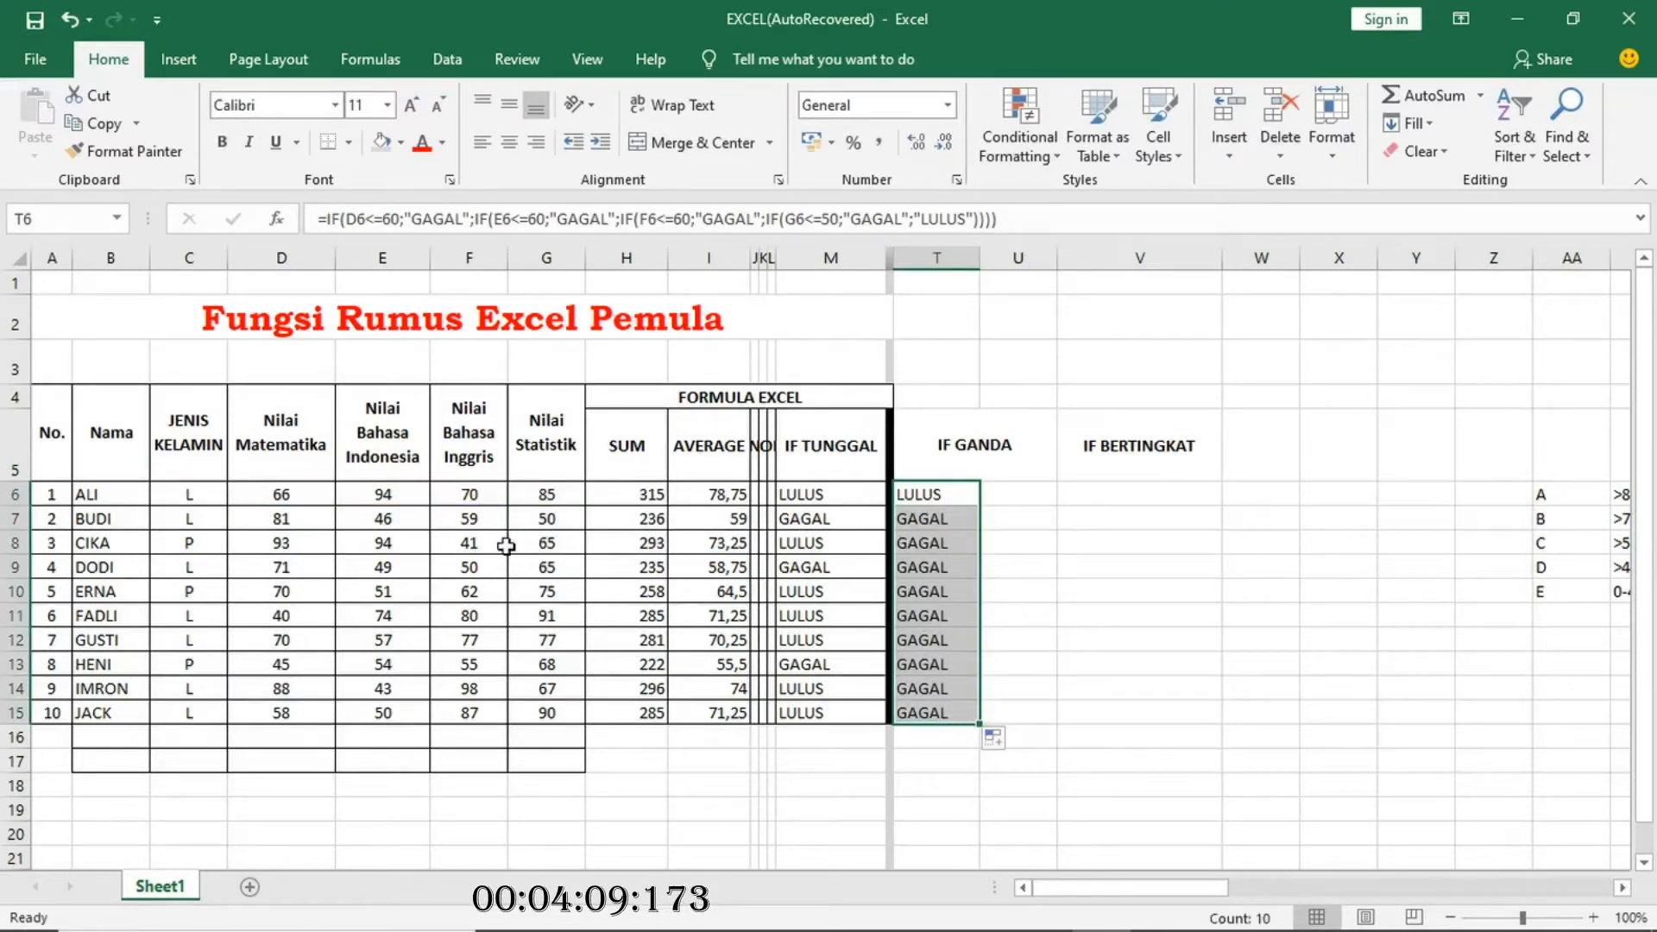
# Examine the four levels of the nested IF formula in T6 against the subject scores.
pyautogui.click(949, 490)
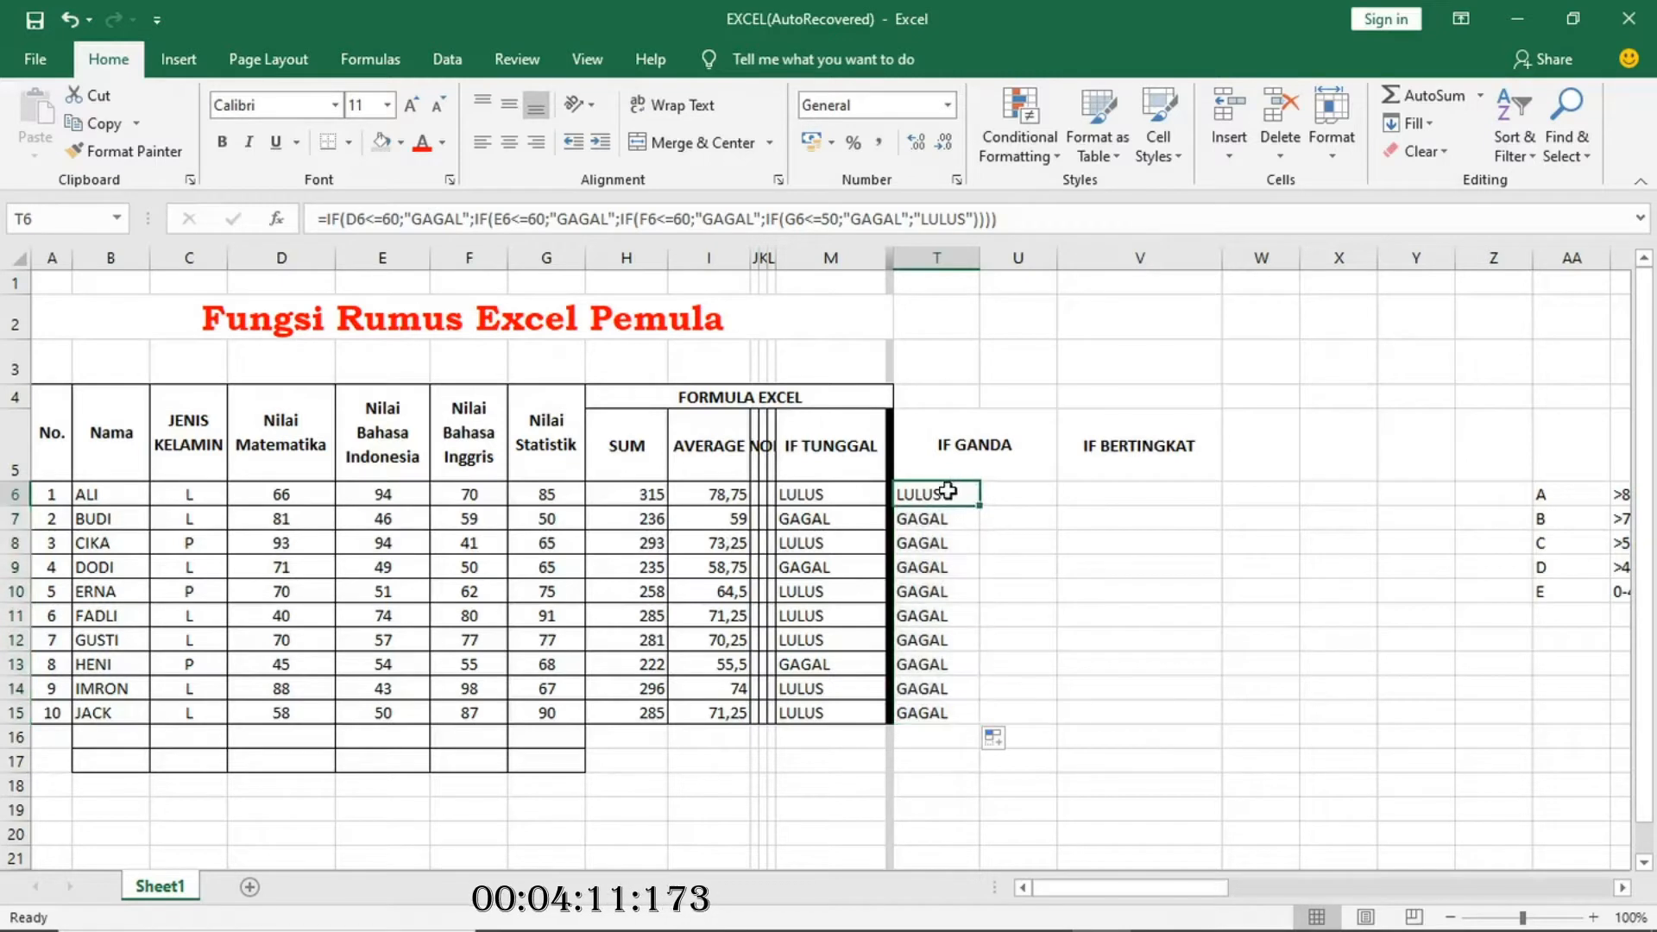
pyautogui.click(346, 217)
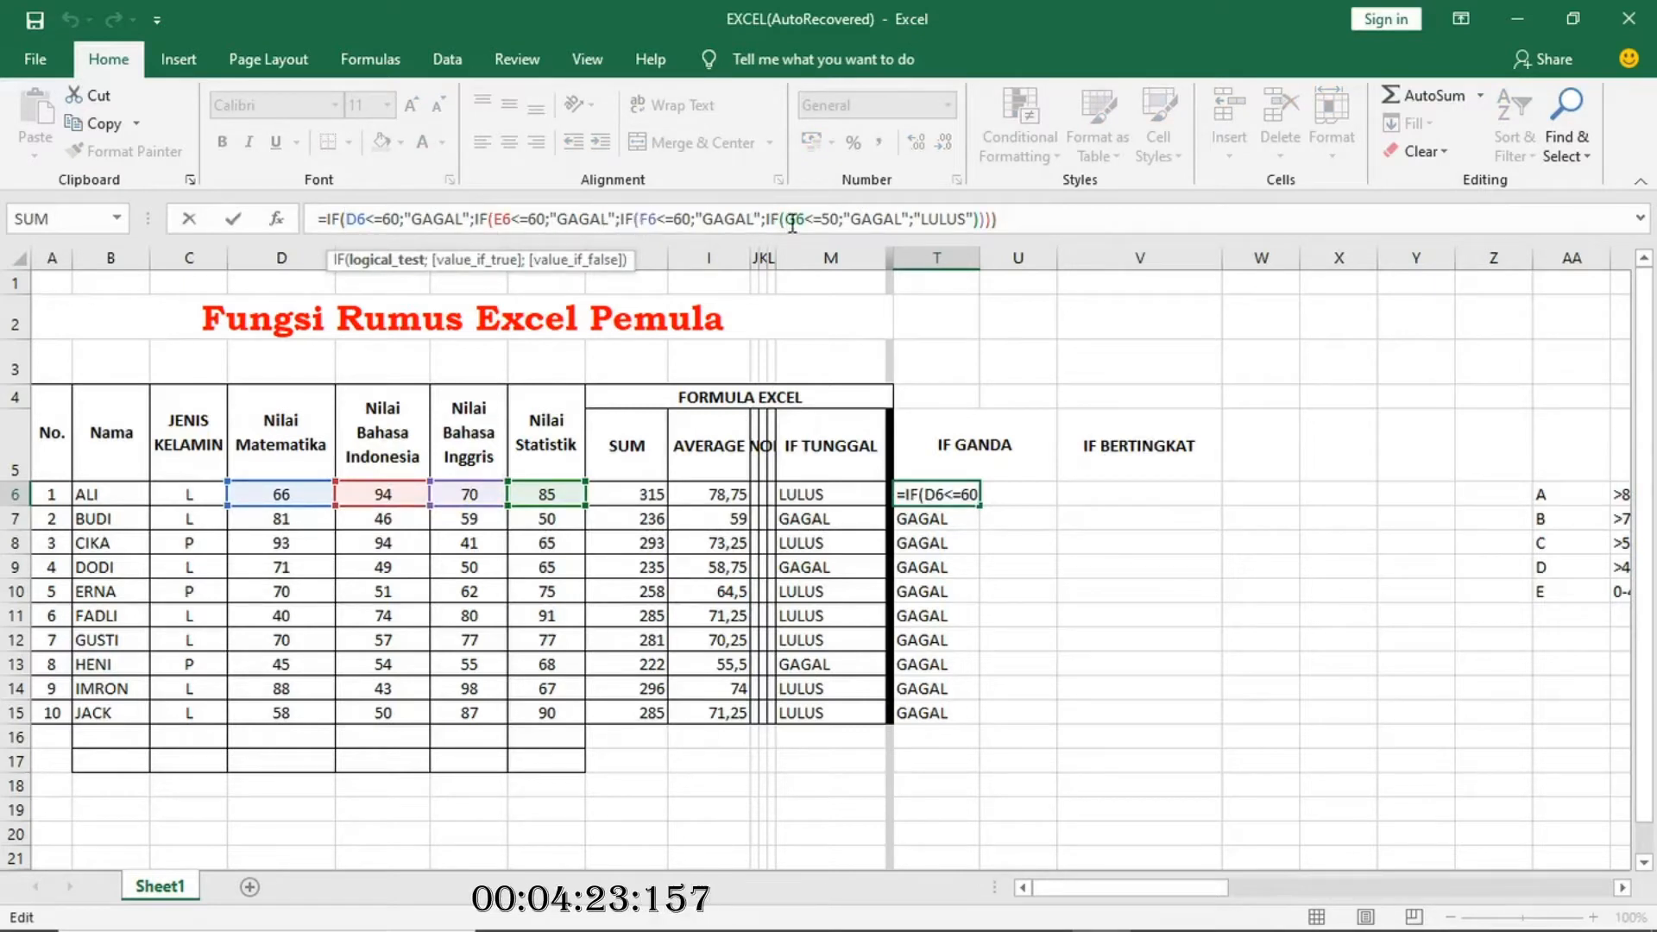
pyautogui.click(1015, 221)
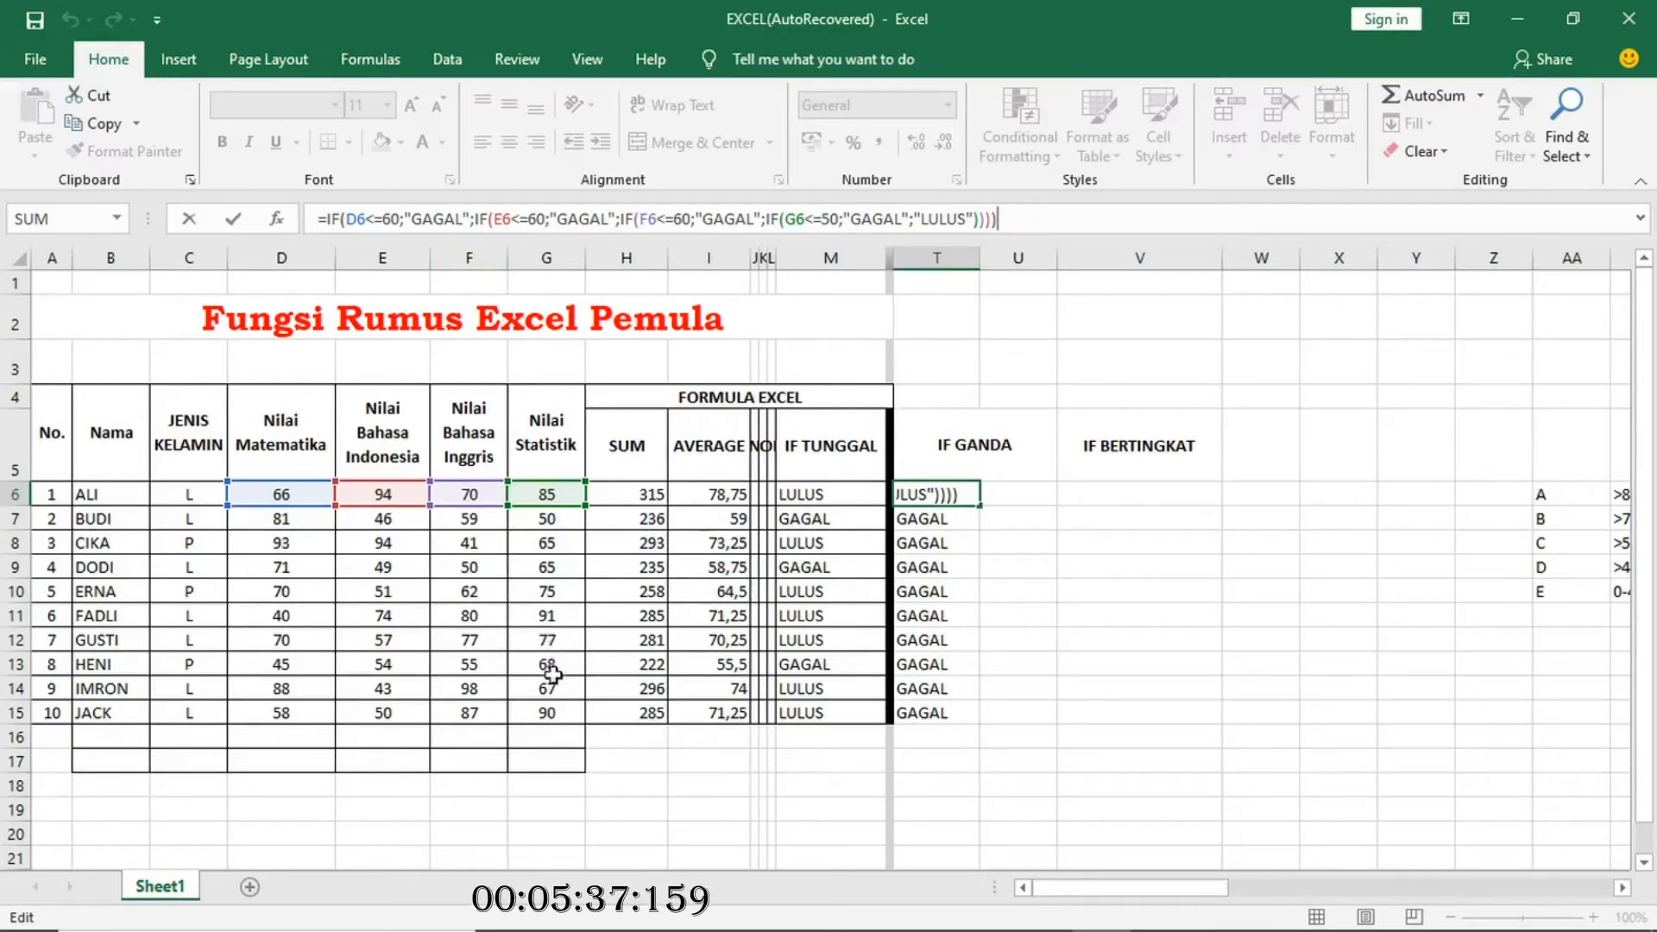
pyautogui.click(475, 569)
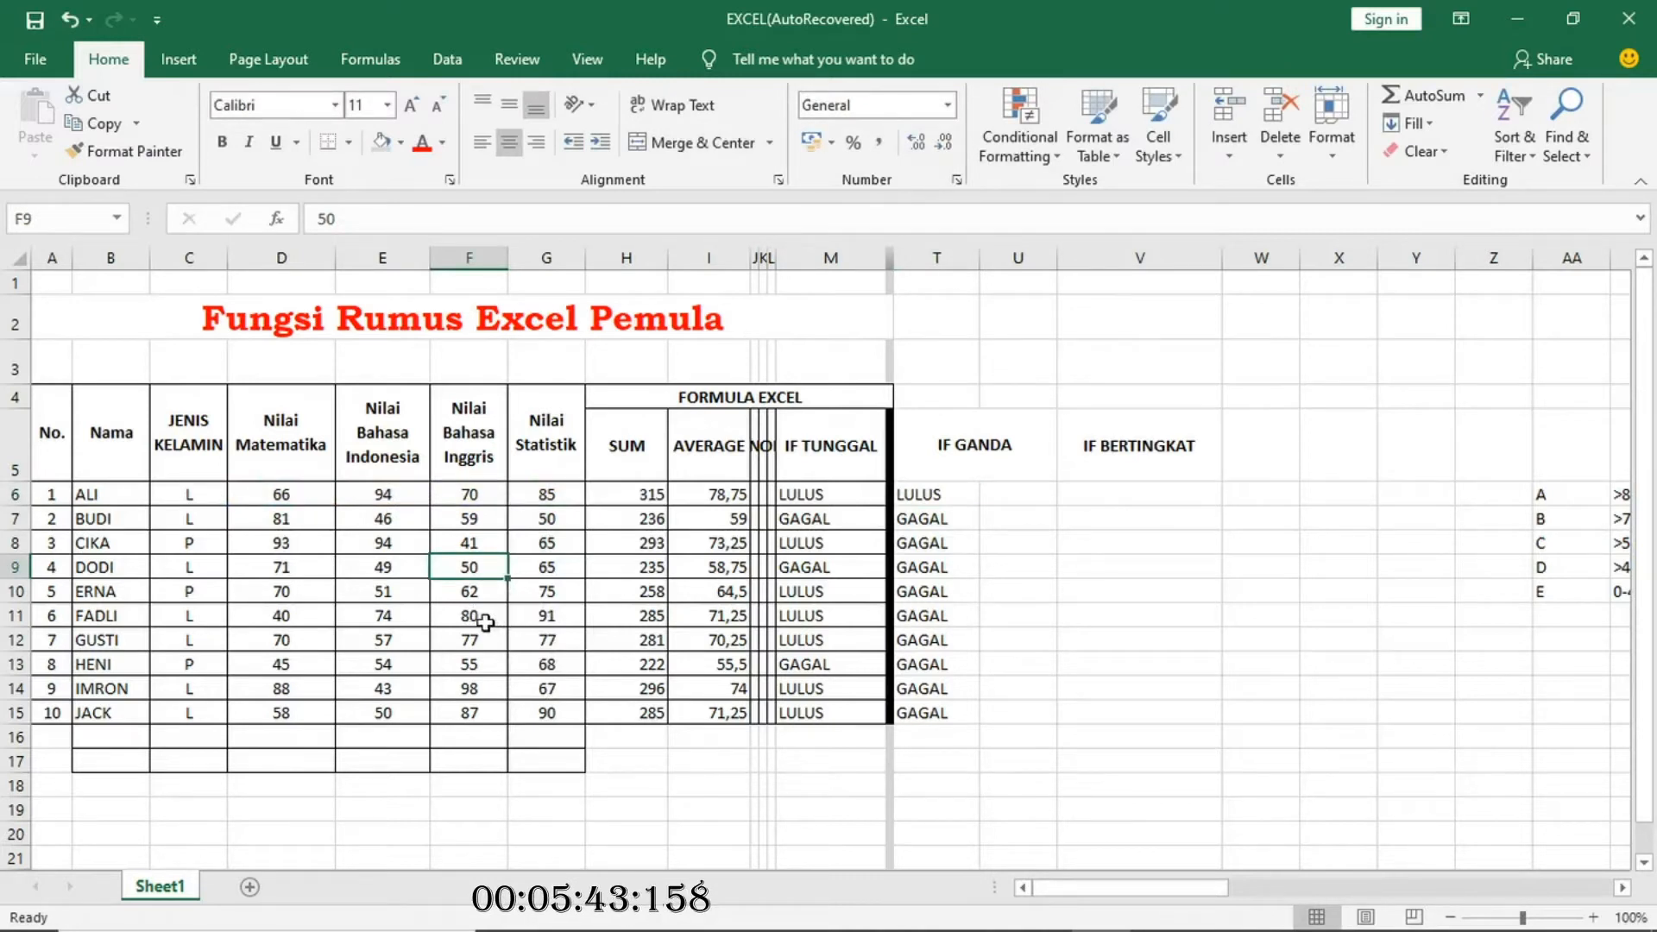
# Set the Nilai Matematika score in D11 to 62 to test the IF GANDA formula.
pyautogui.click(319, 616)
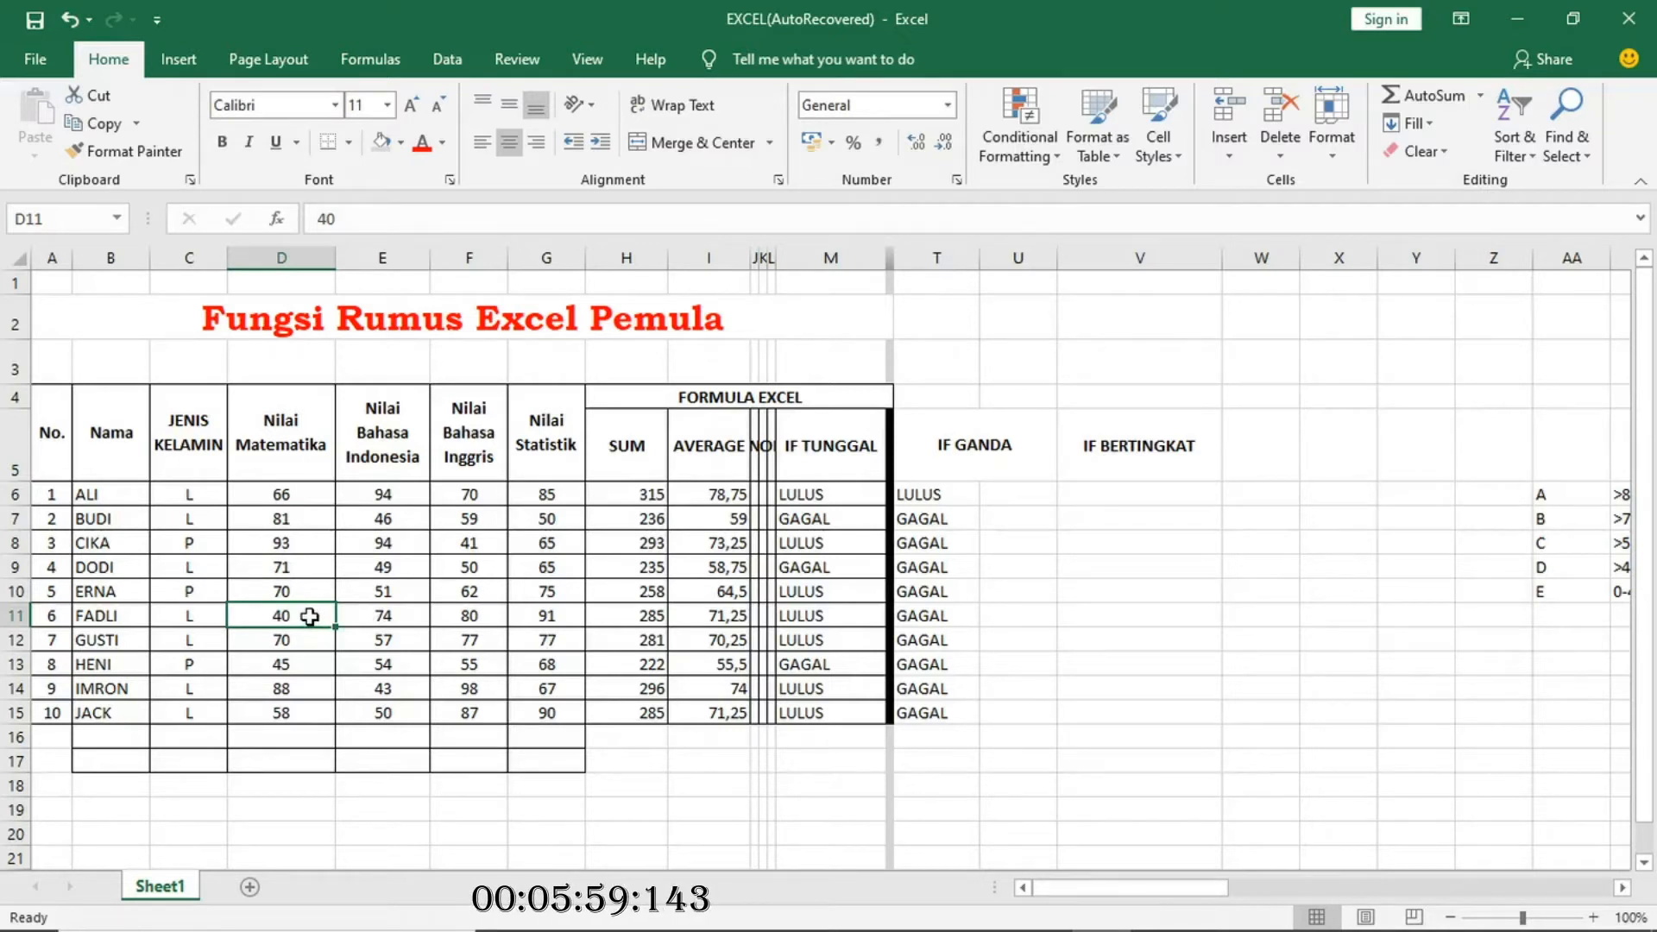
pyautogui.write('62')
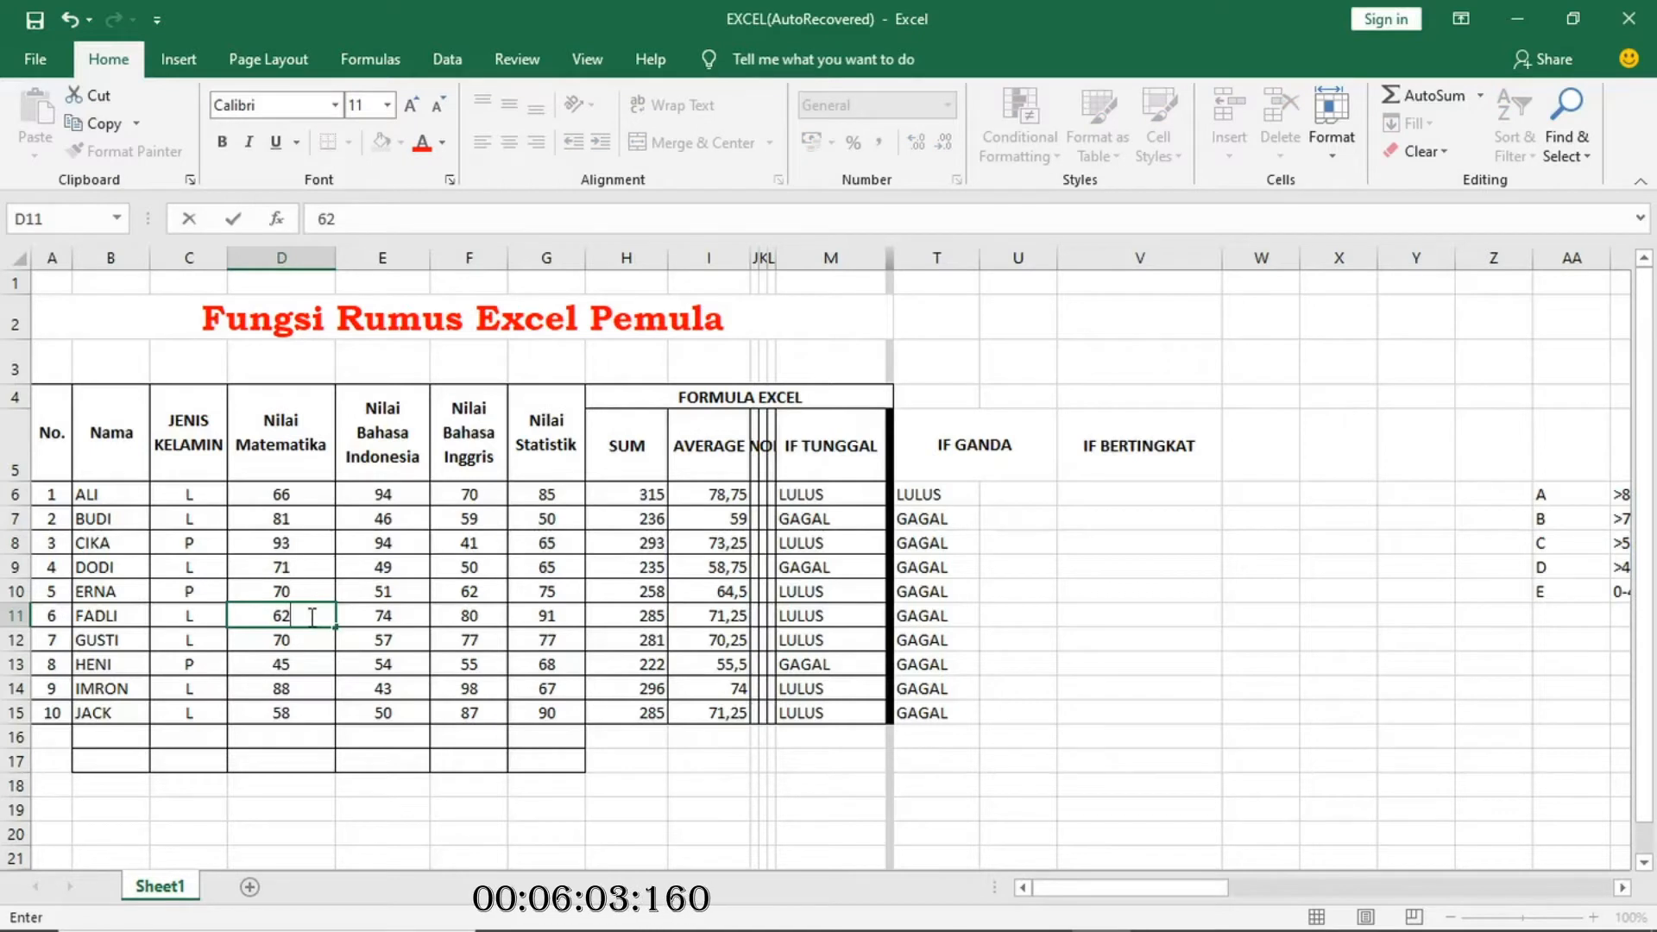
pyautogui.press('Return')
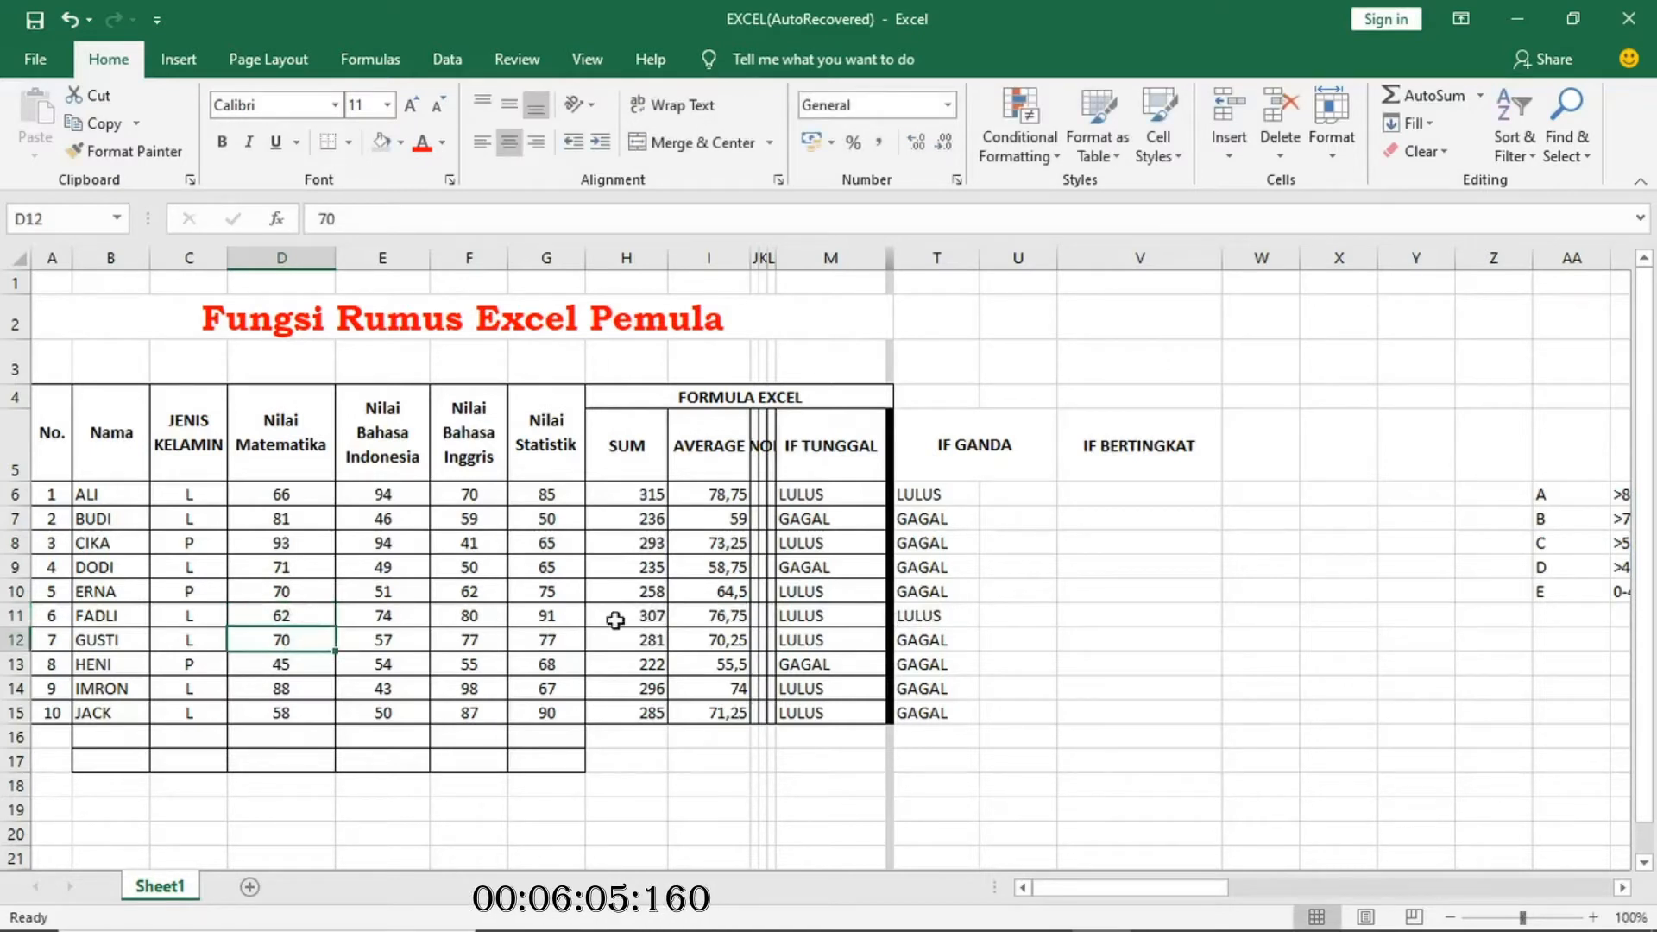
# Check the four subject scores in row 11 against the IF GANDA result and formula in T11.
pyautogui.click(280, 616)
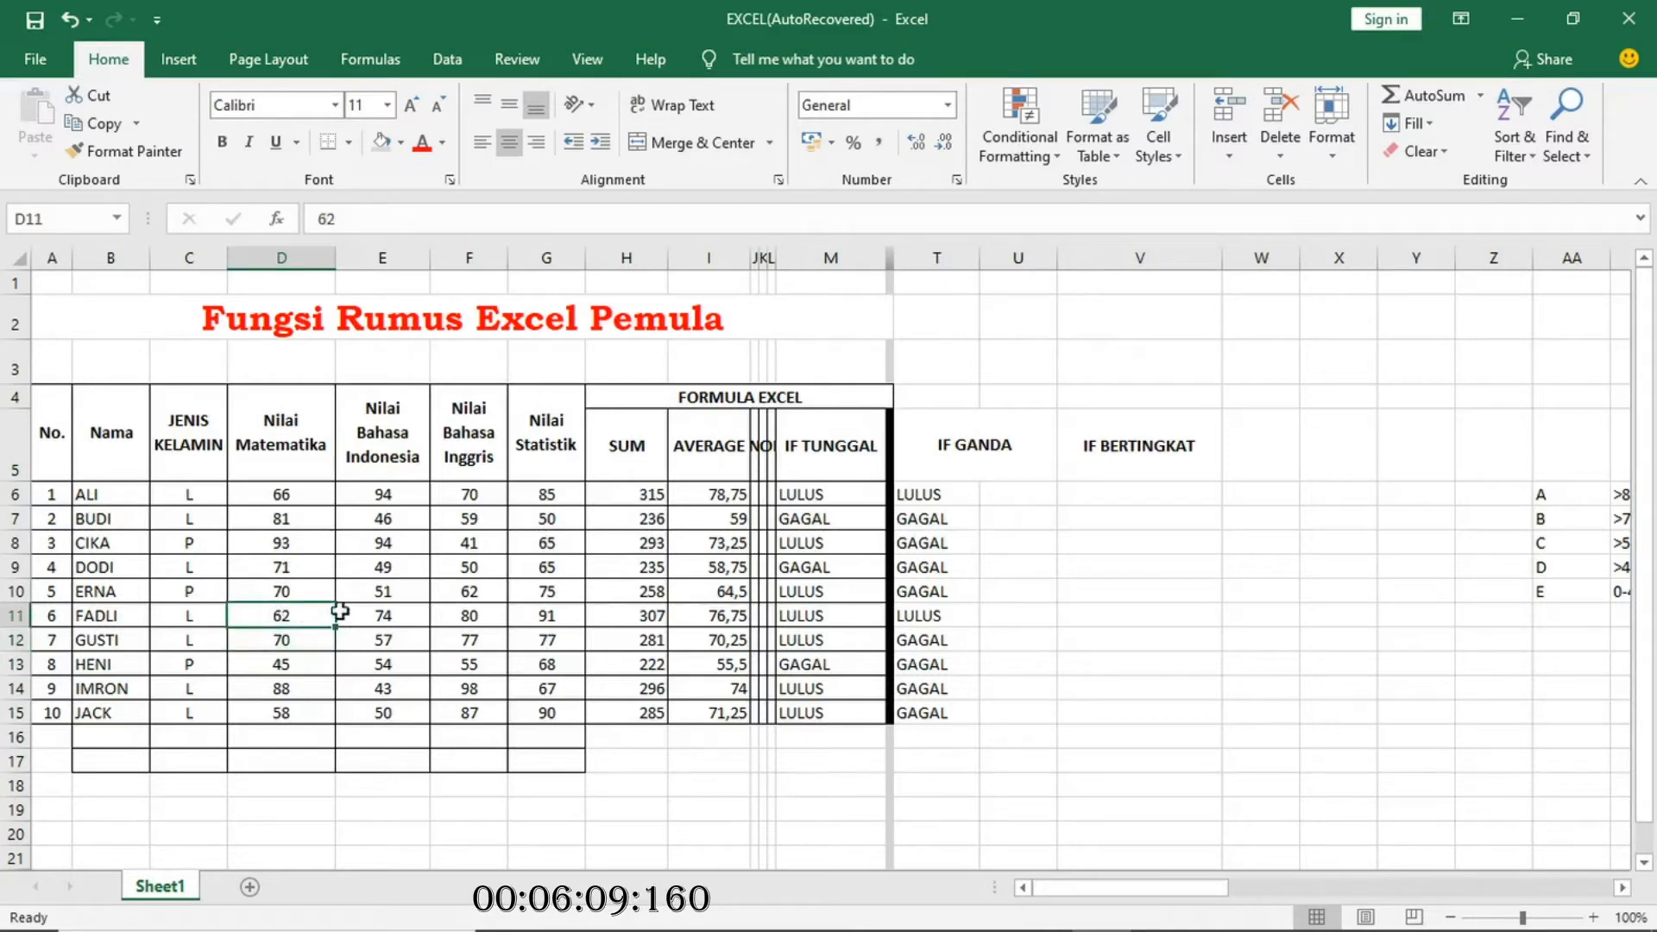
pyautogui.click(377, 614)
pyautogui.click(477, 615)
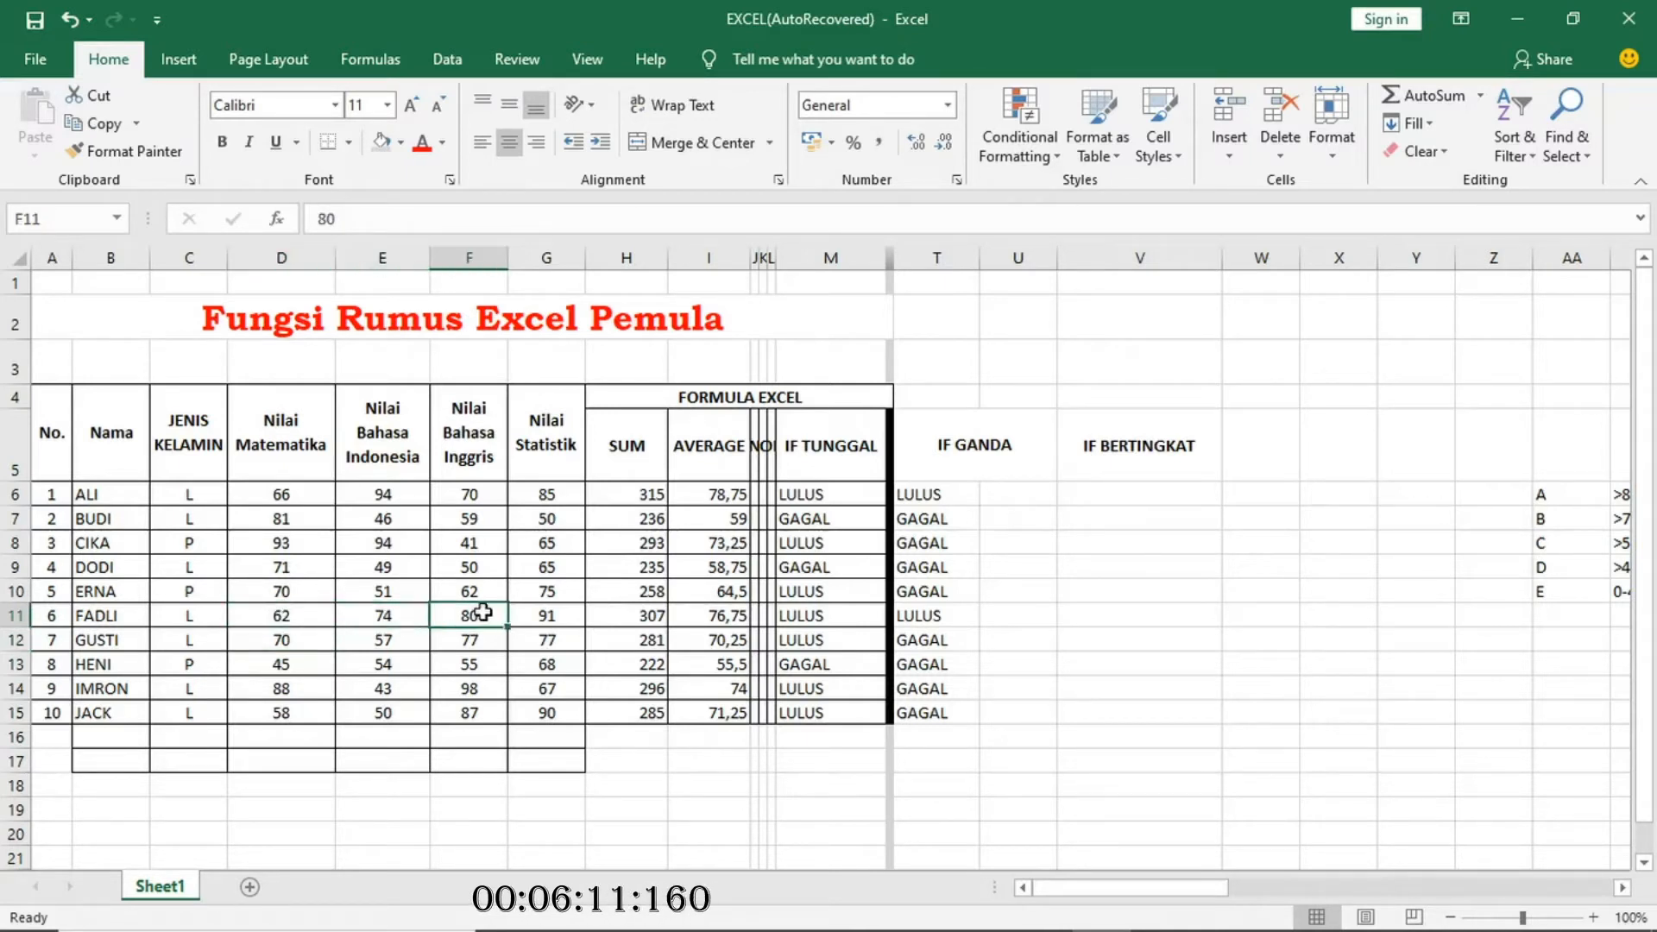
pyautogui.click(542, 613)
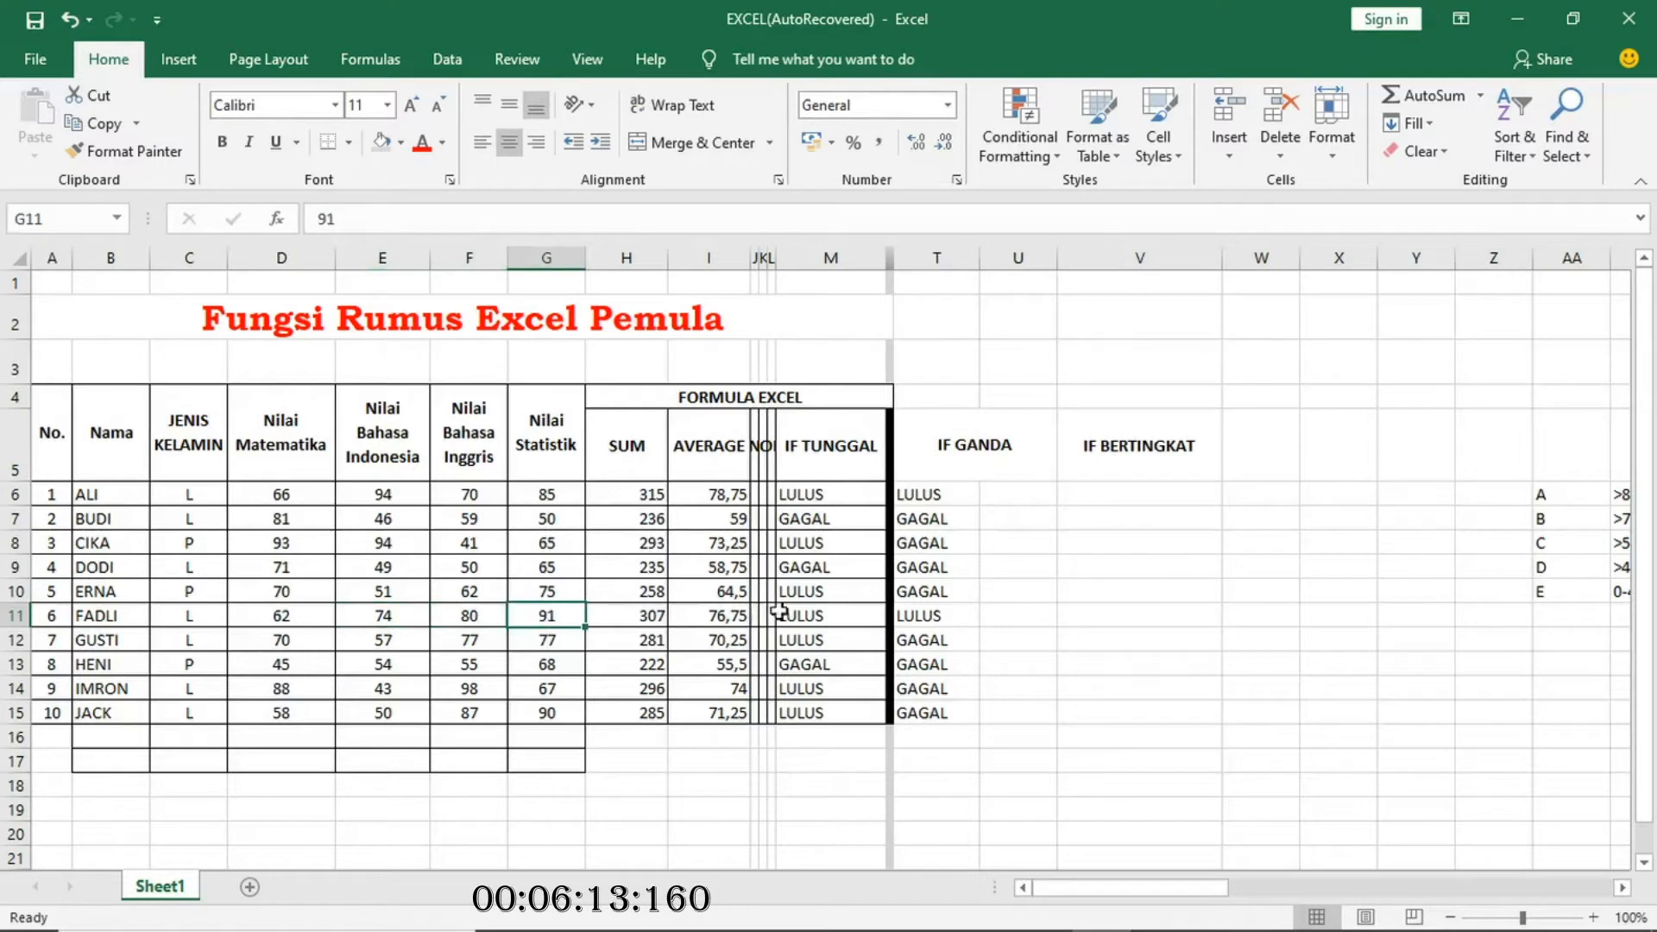
pyautogui.click(918, 615)
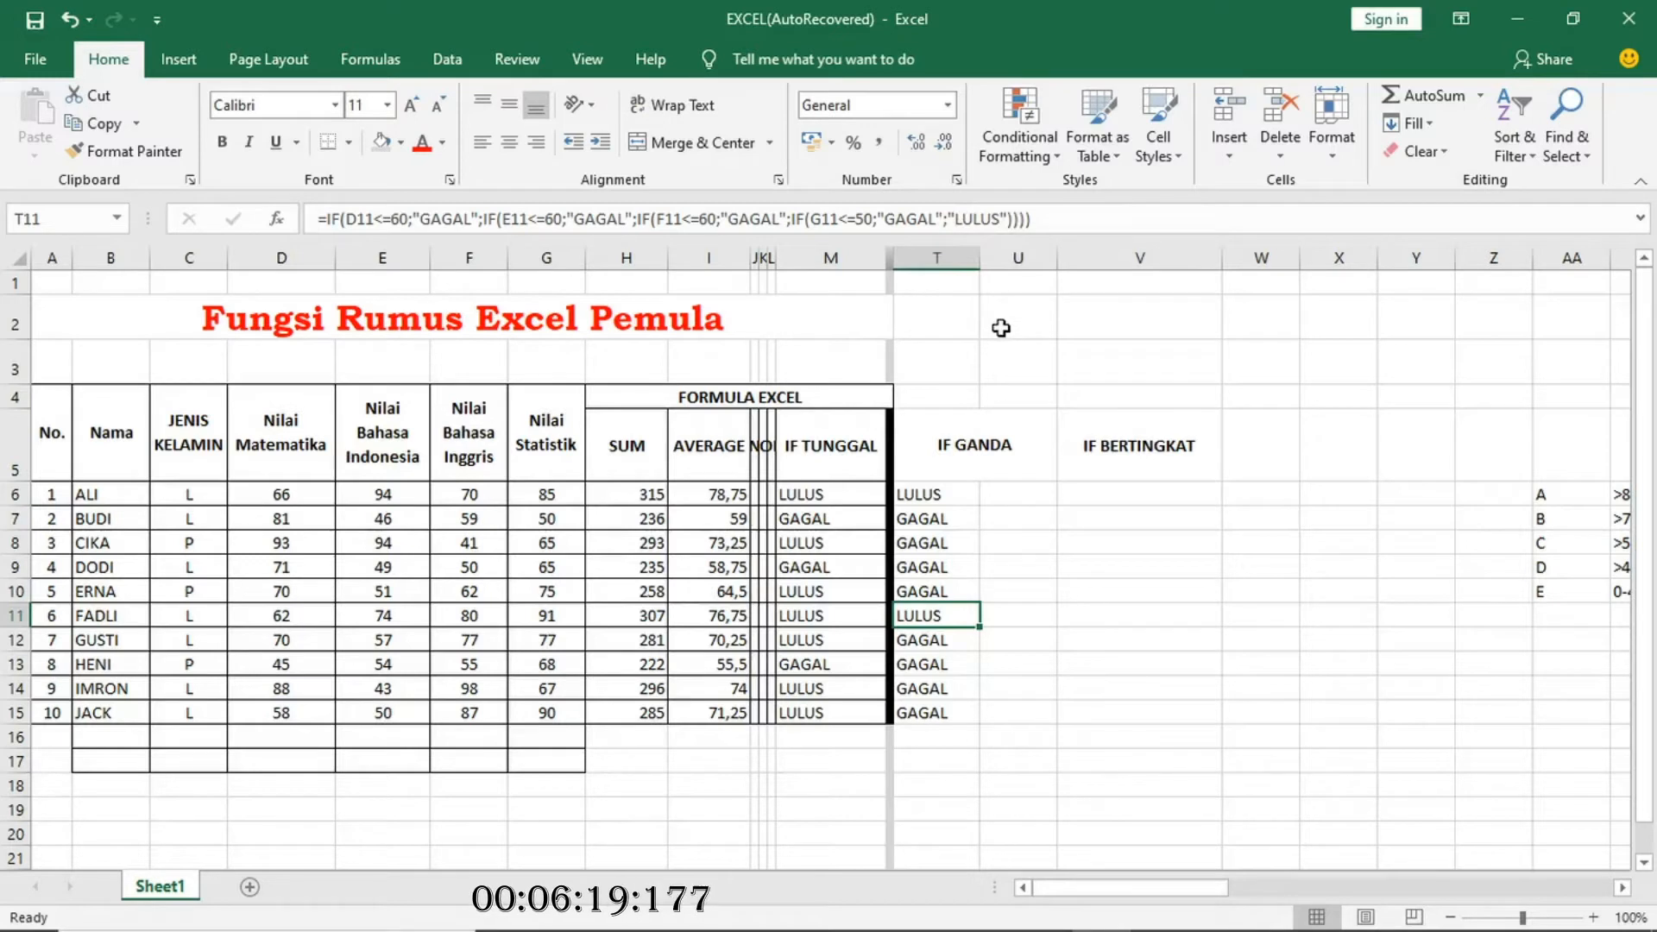
# Begin an IF formula in U6 whose condition tests whether the gender in C6 equals "L".
pyautogui.click(1017, 499)
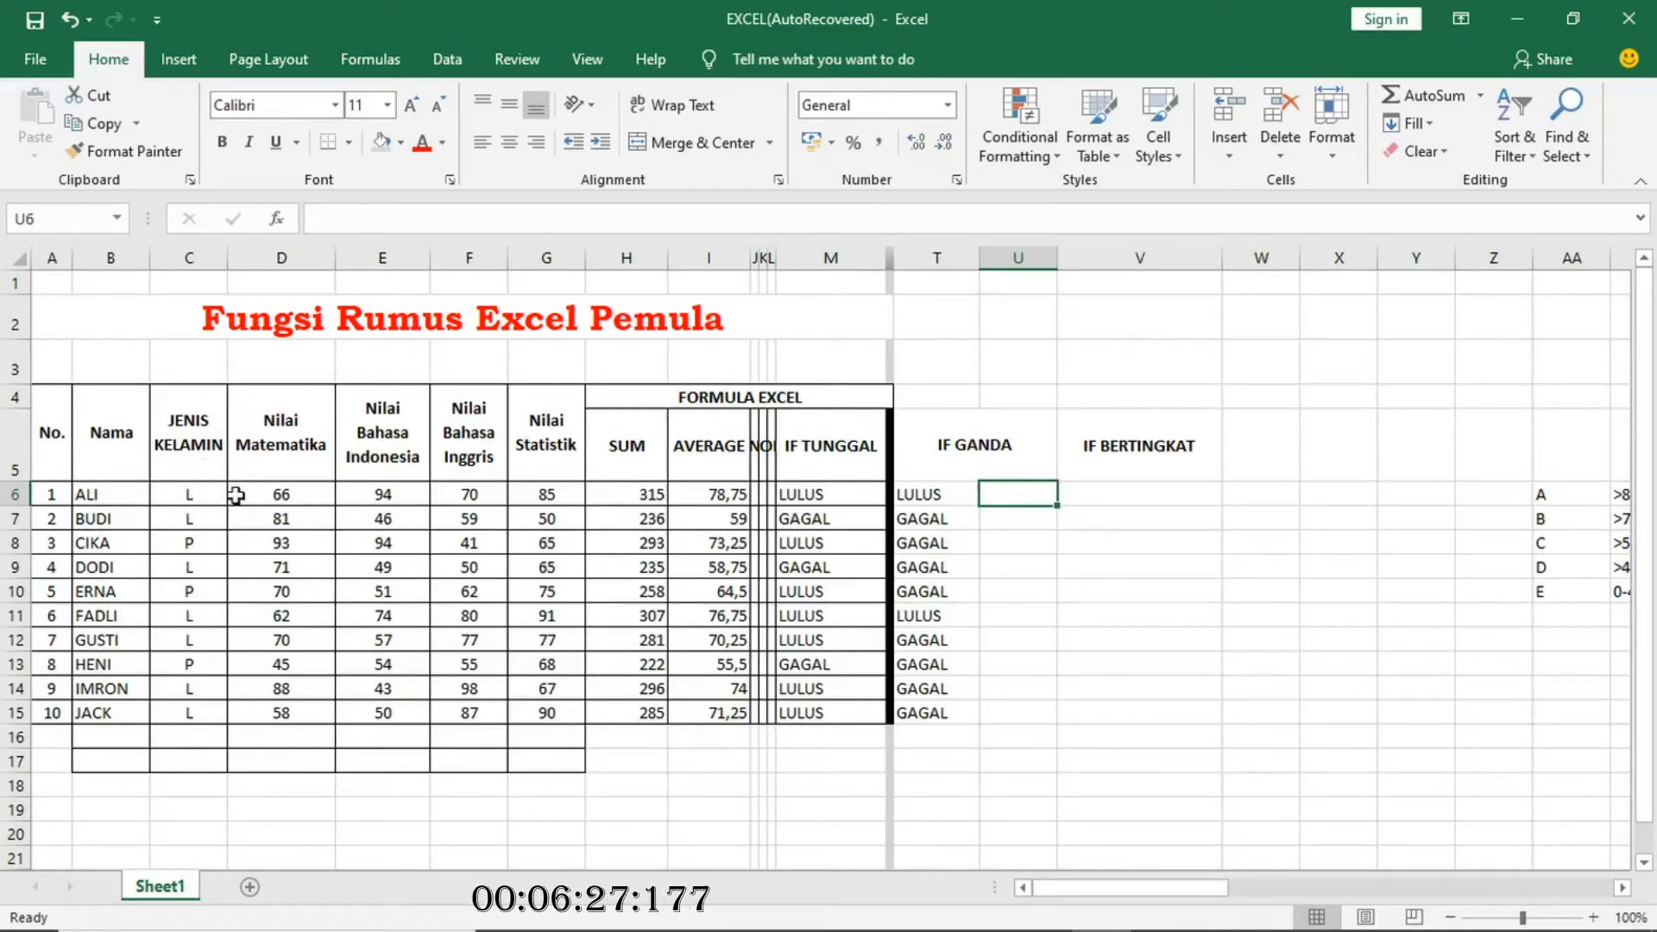
pyautogui.write('=IF')
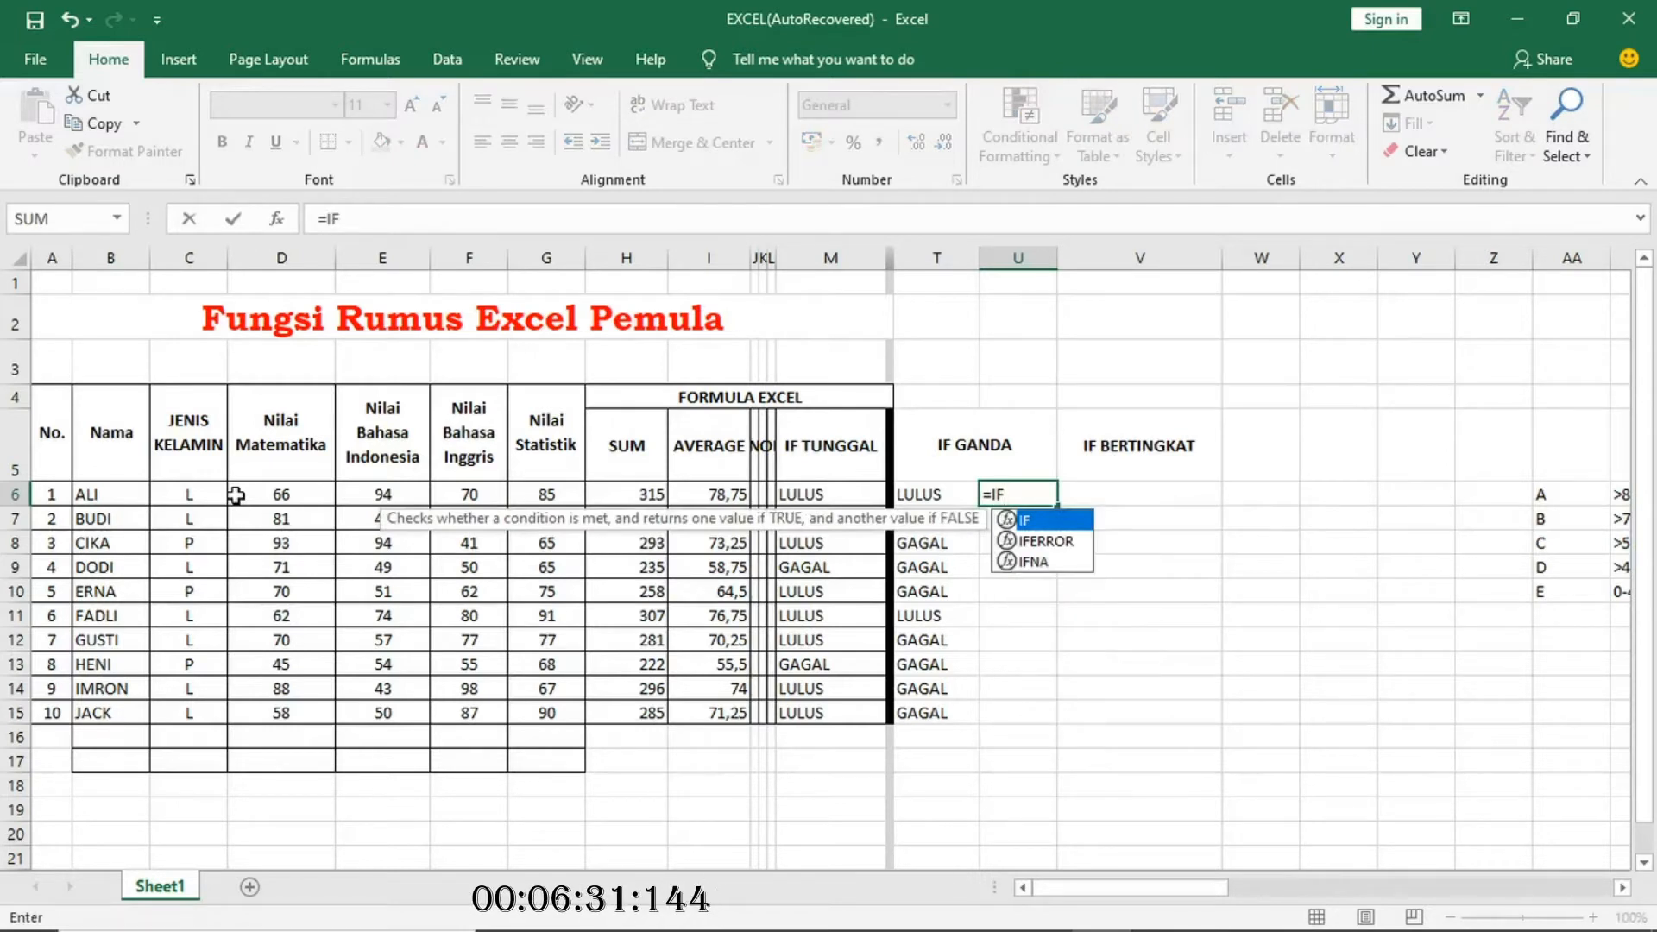
pyautogui.write('(')
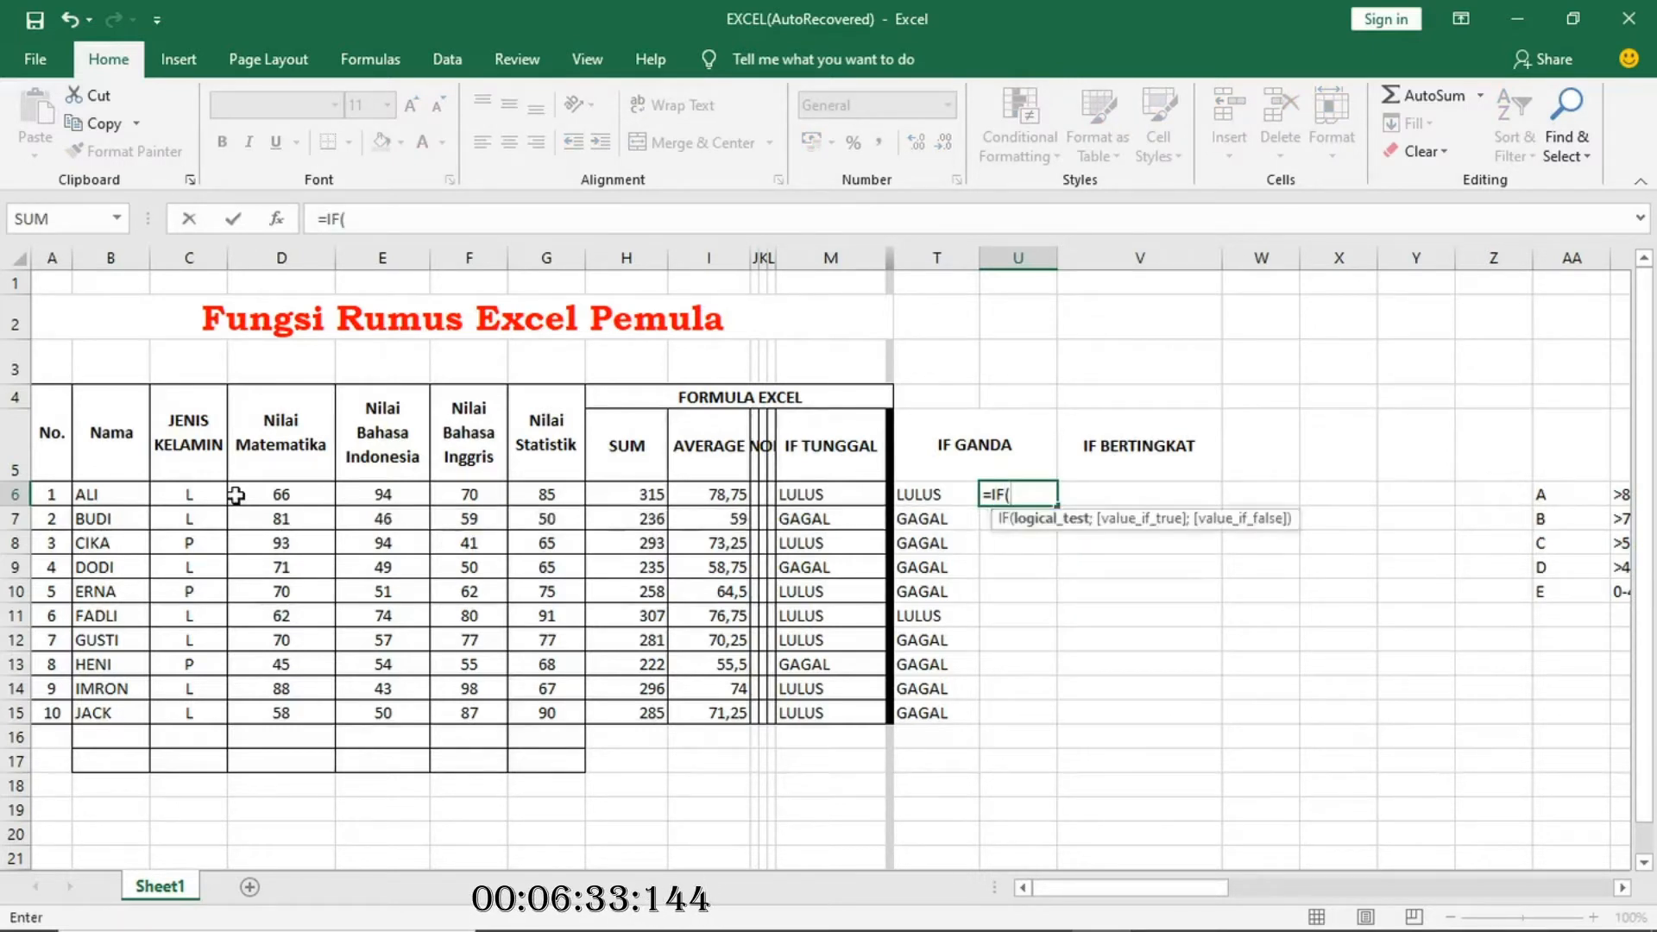
pyautogui.click(199, 490)
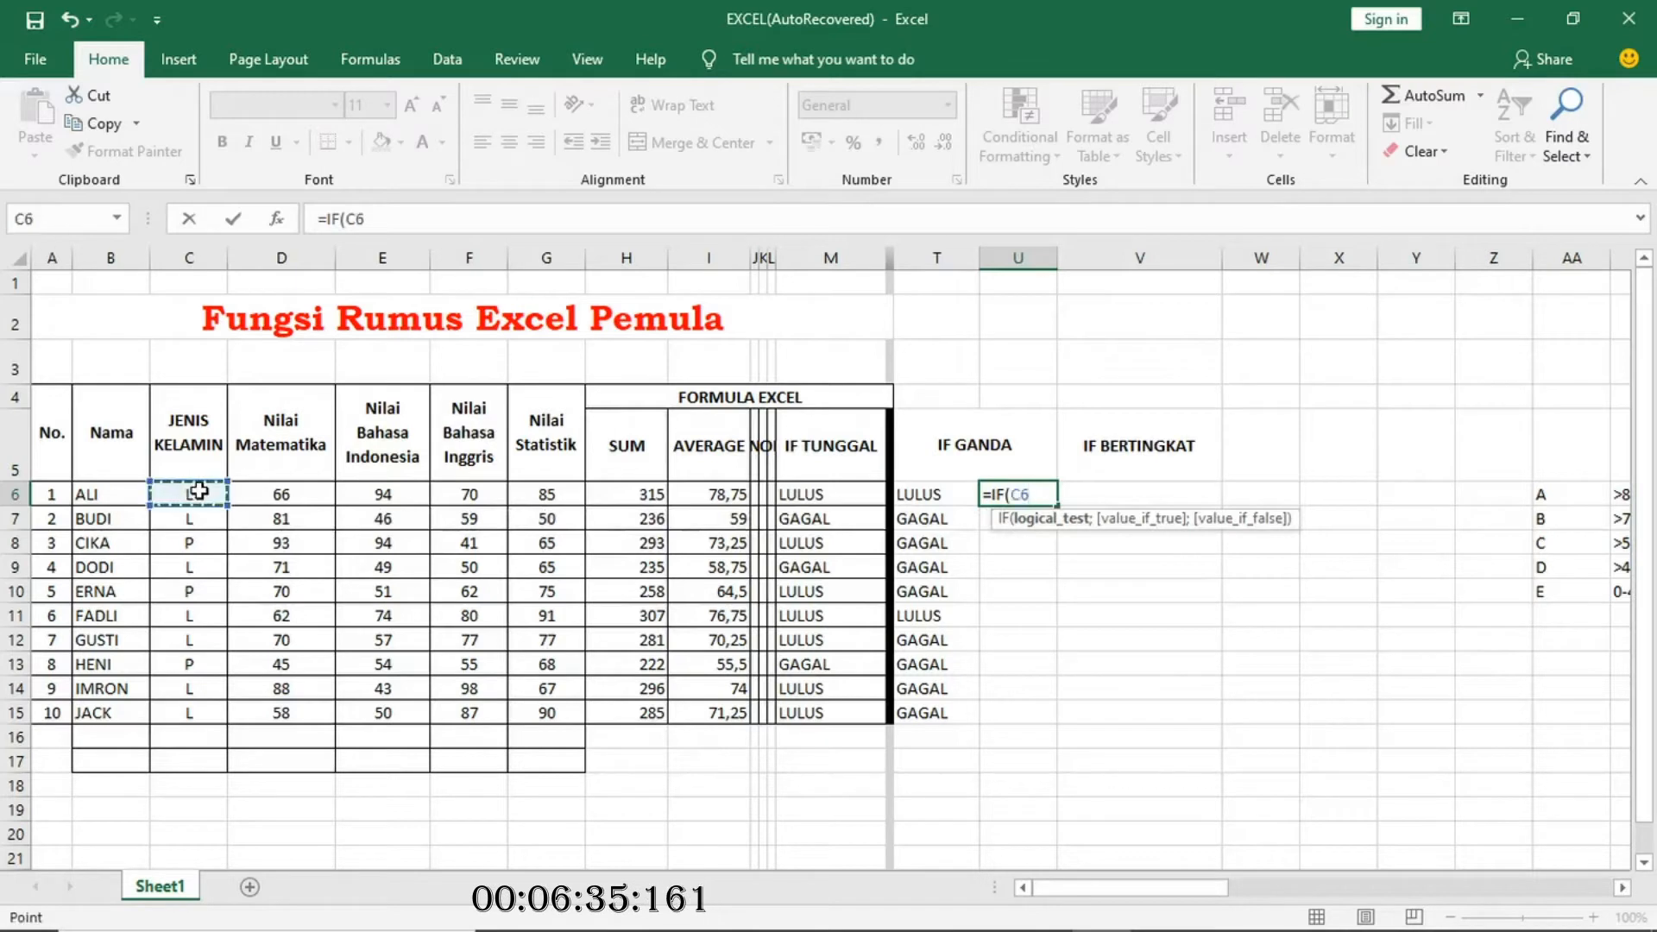
pyautogui.write('="L')
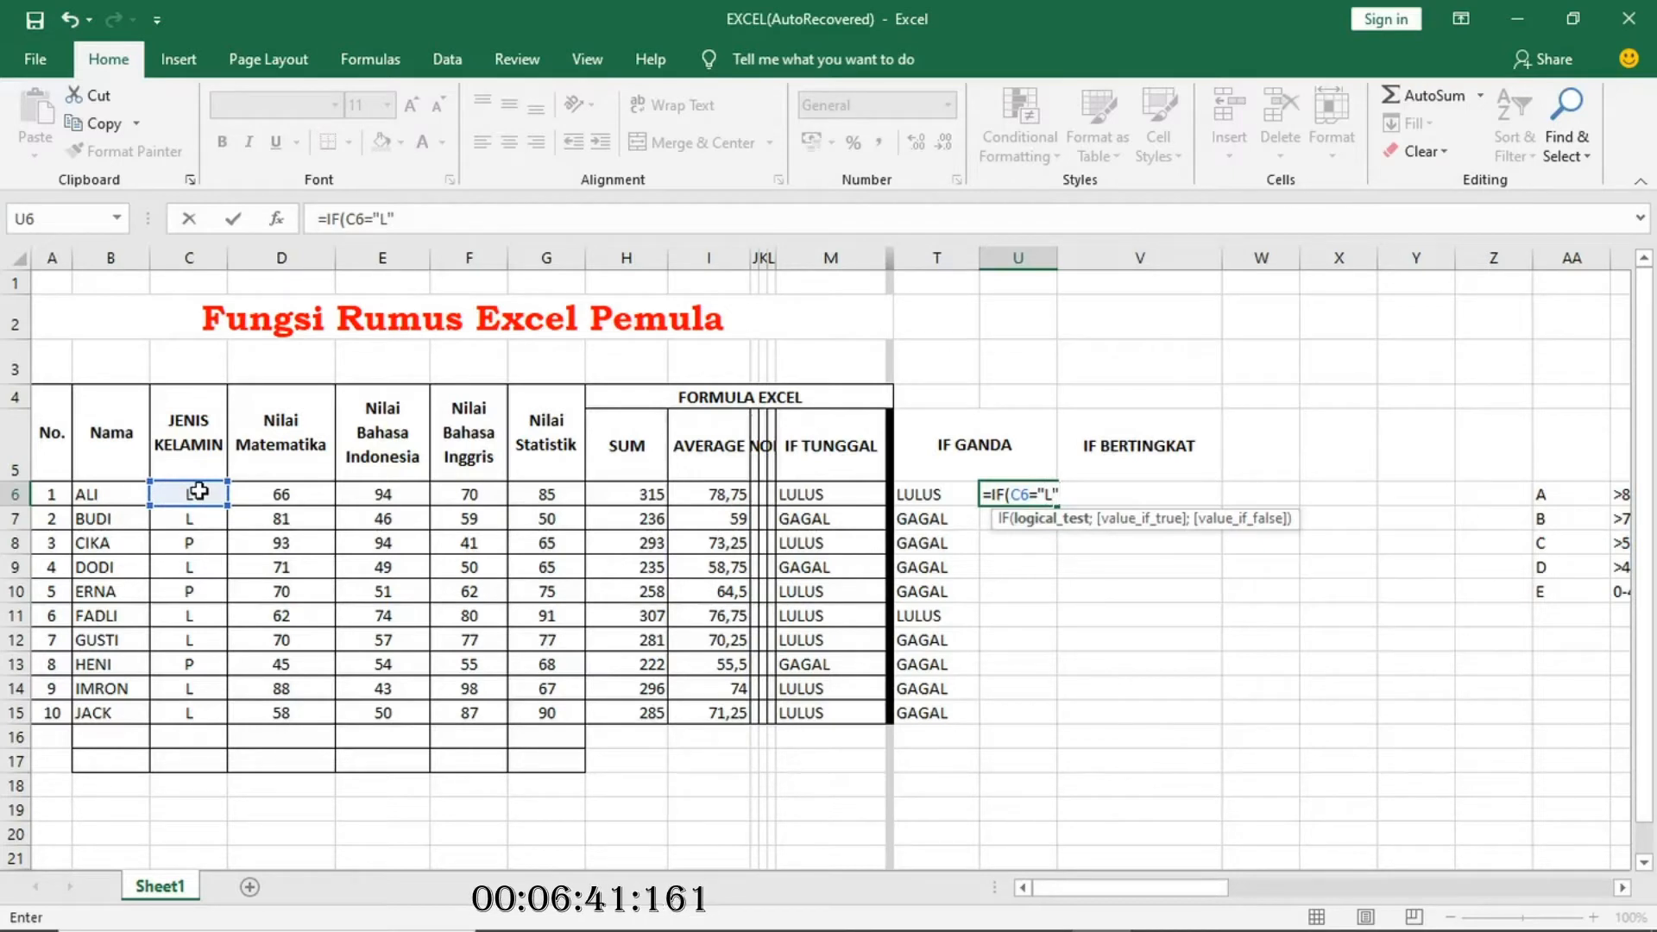
pyautogui.write(';')
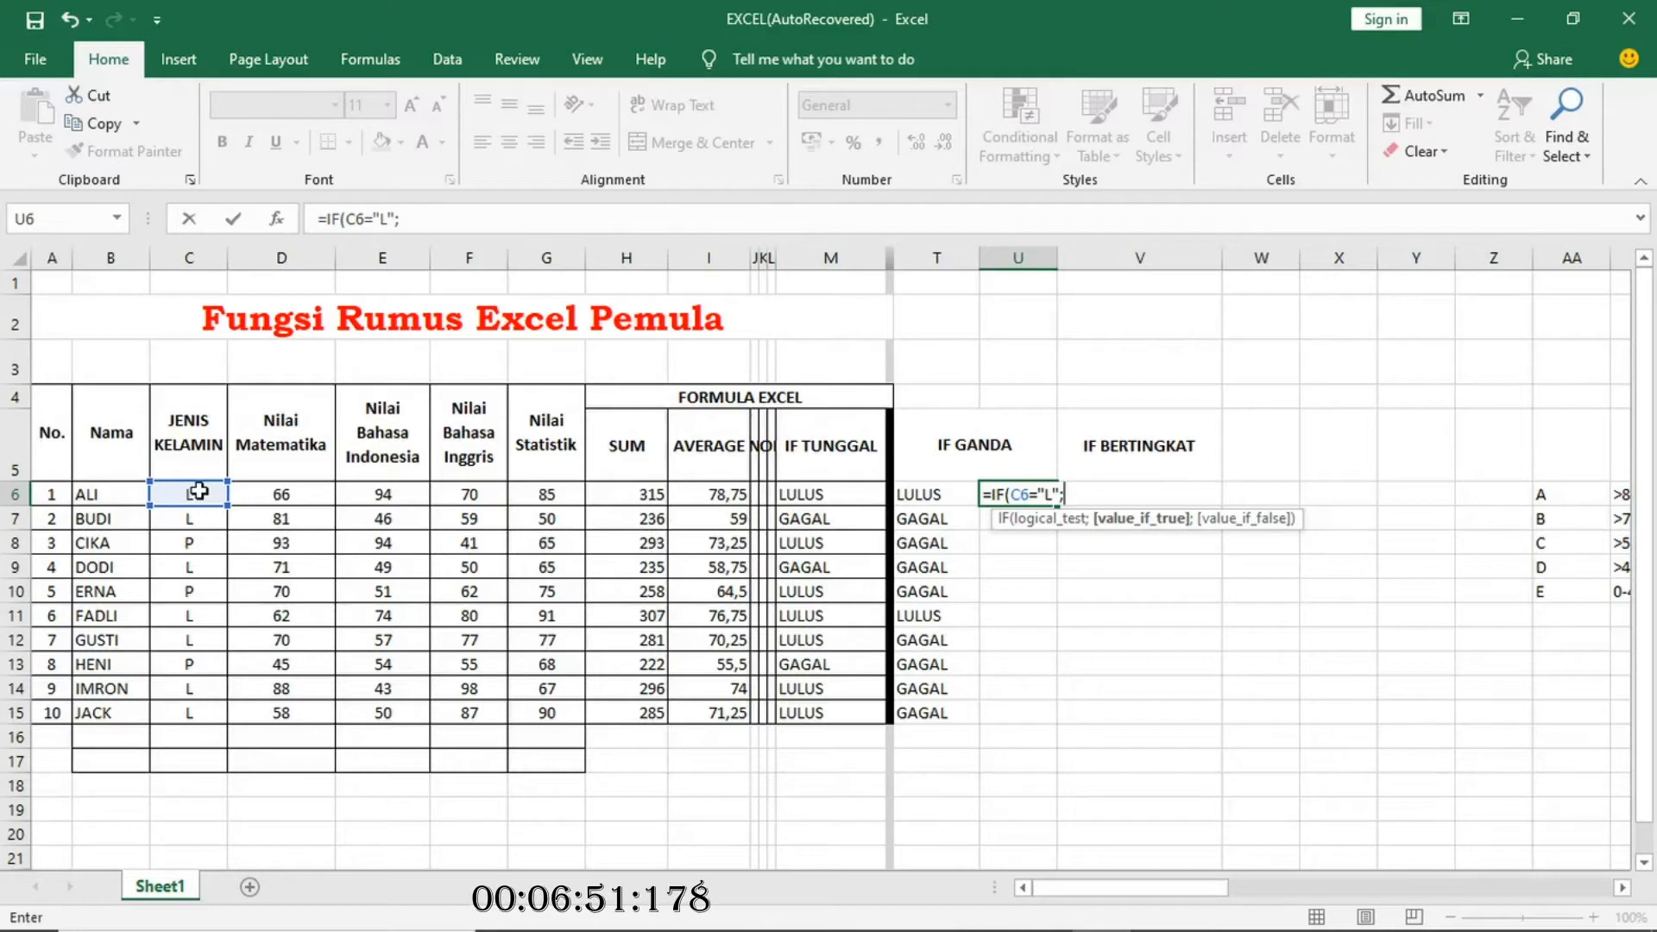
# Nest IF(H6>275;"LULUS";"GAGAL") as the value-if-true of the U6 formula.
pyautogui.write('IF(')
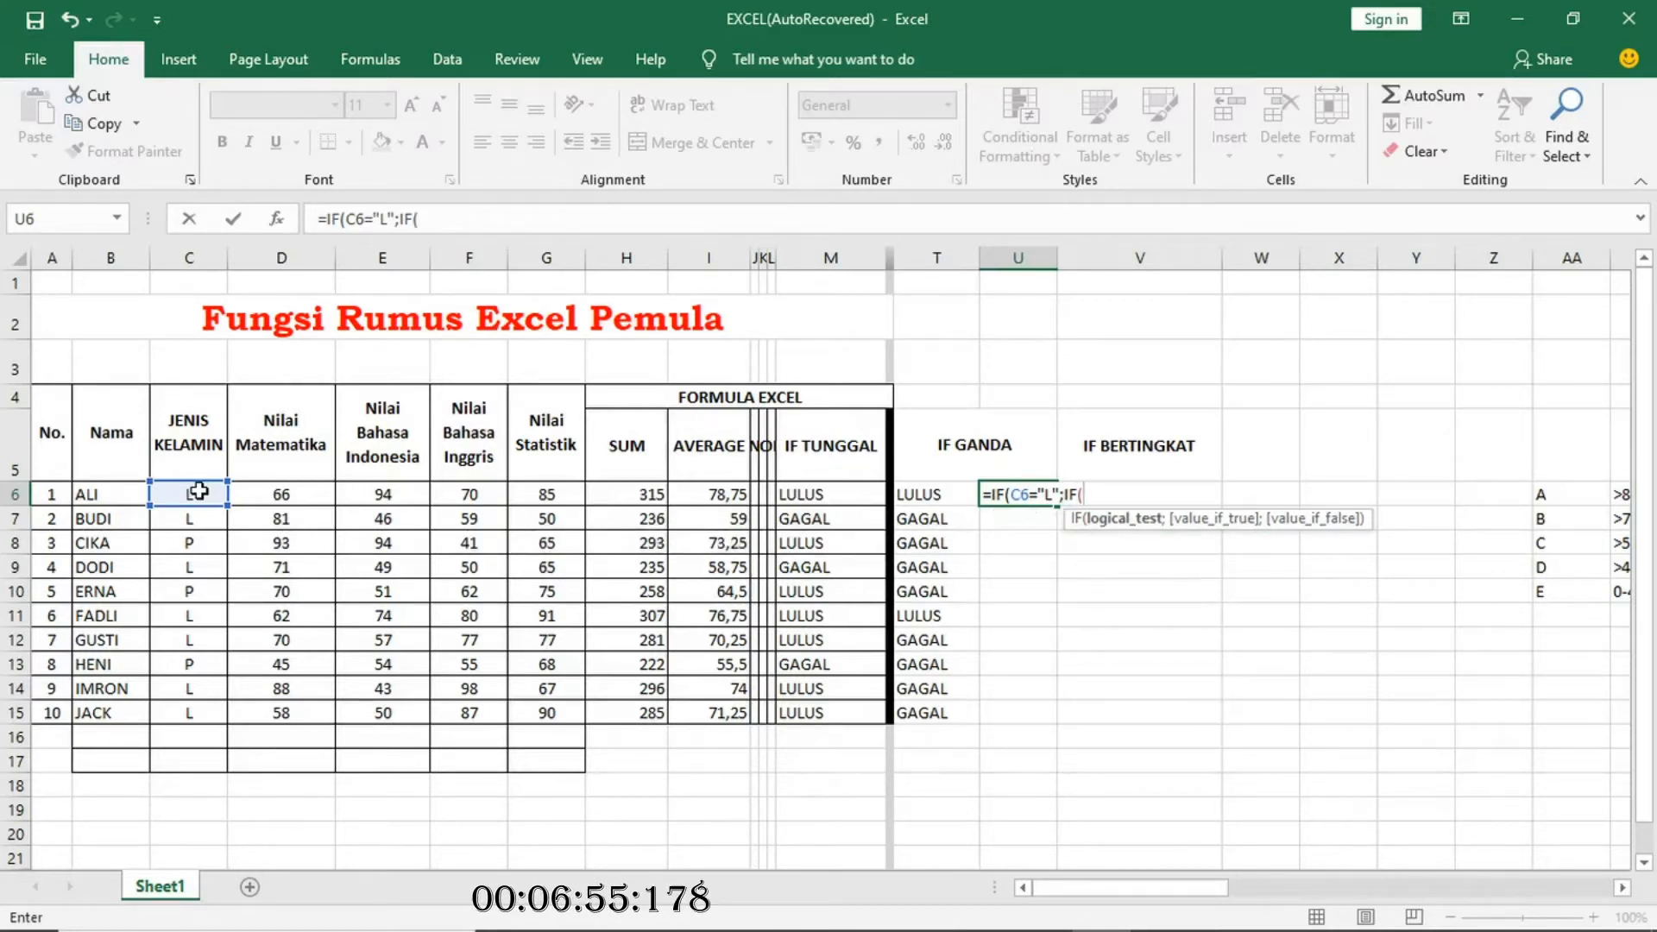
pyautogui.click(631, 492)
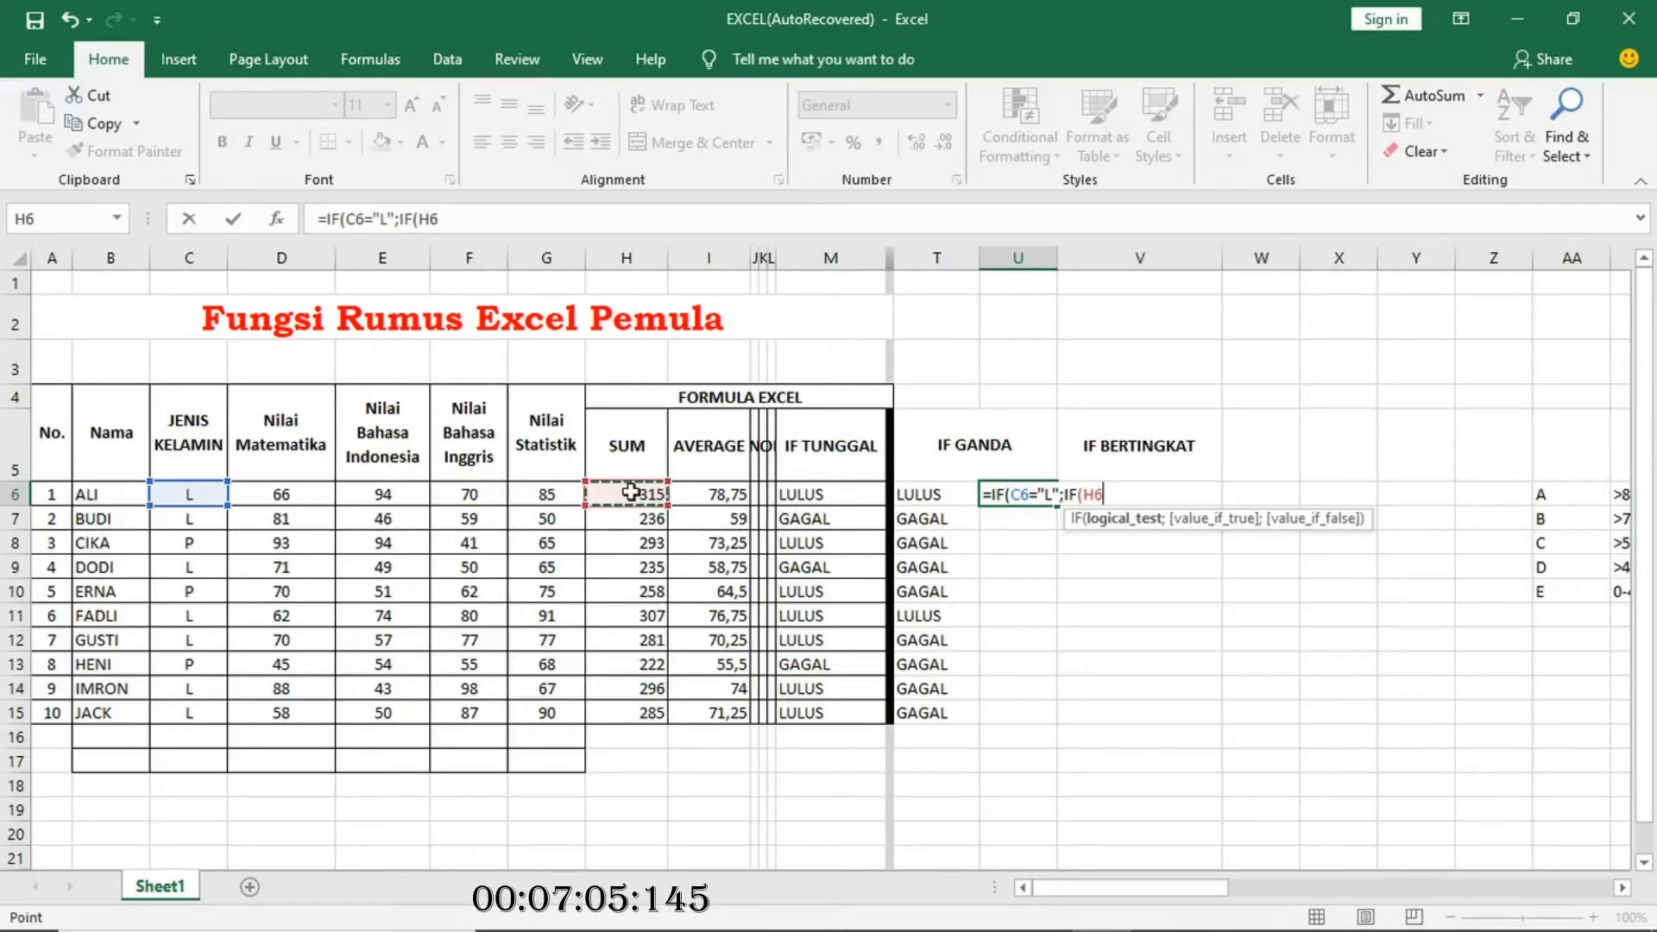
pyautogui.write('>')
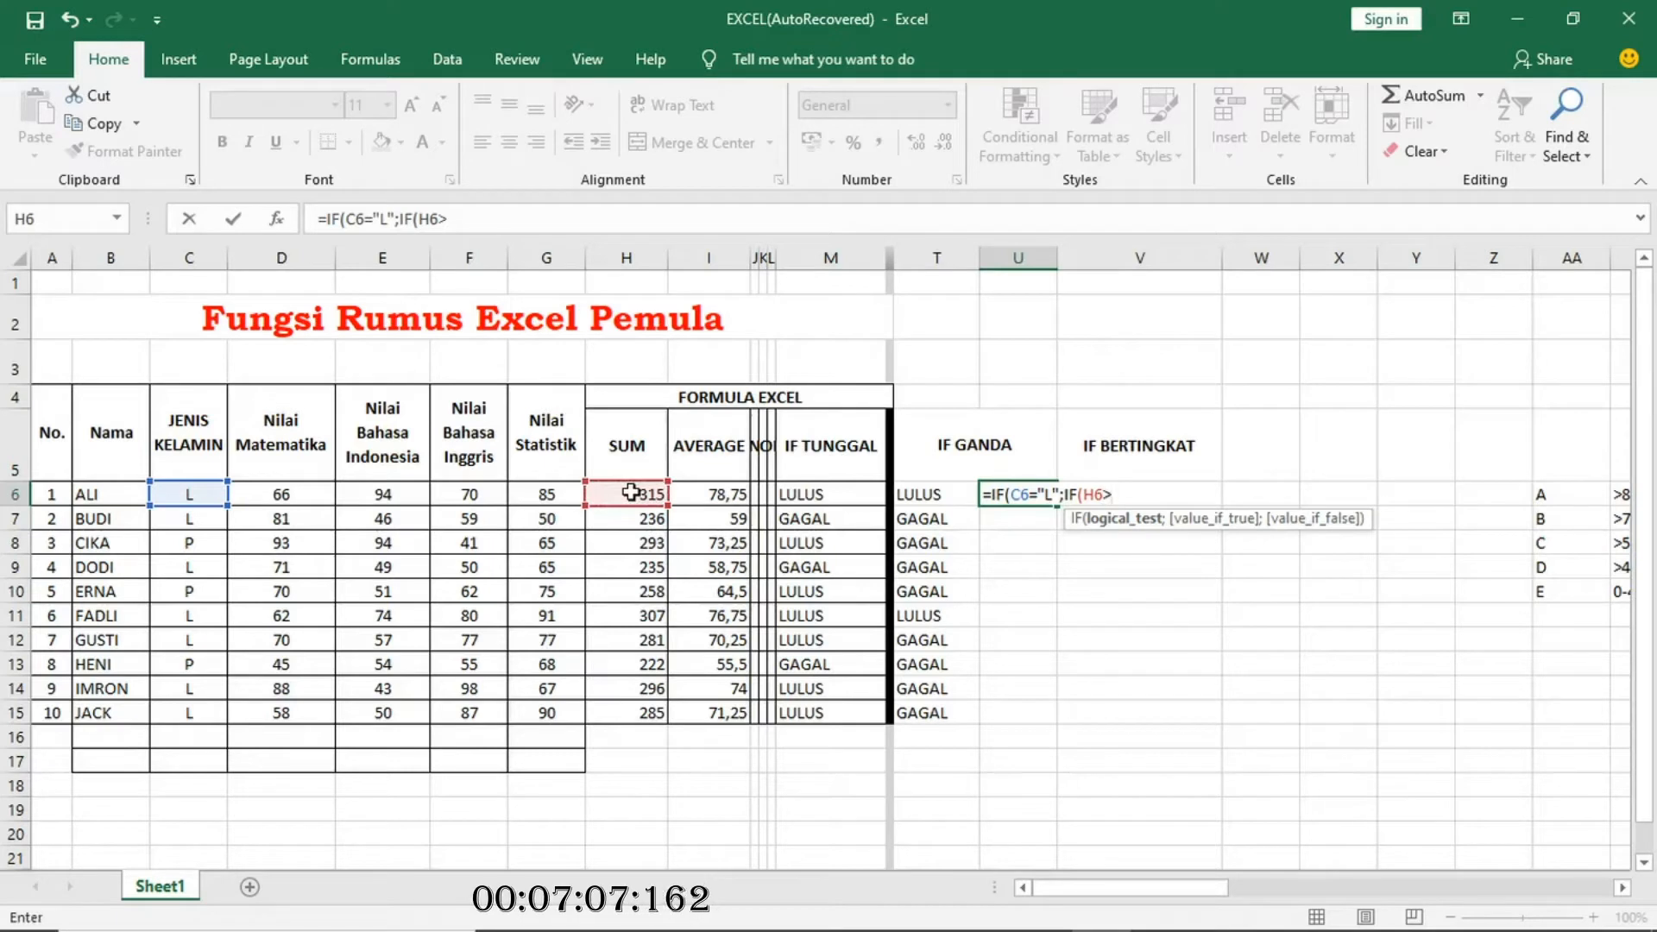
pyautogui.write('275')
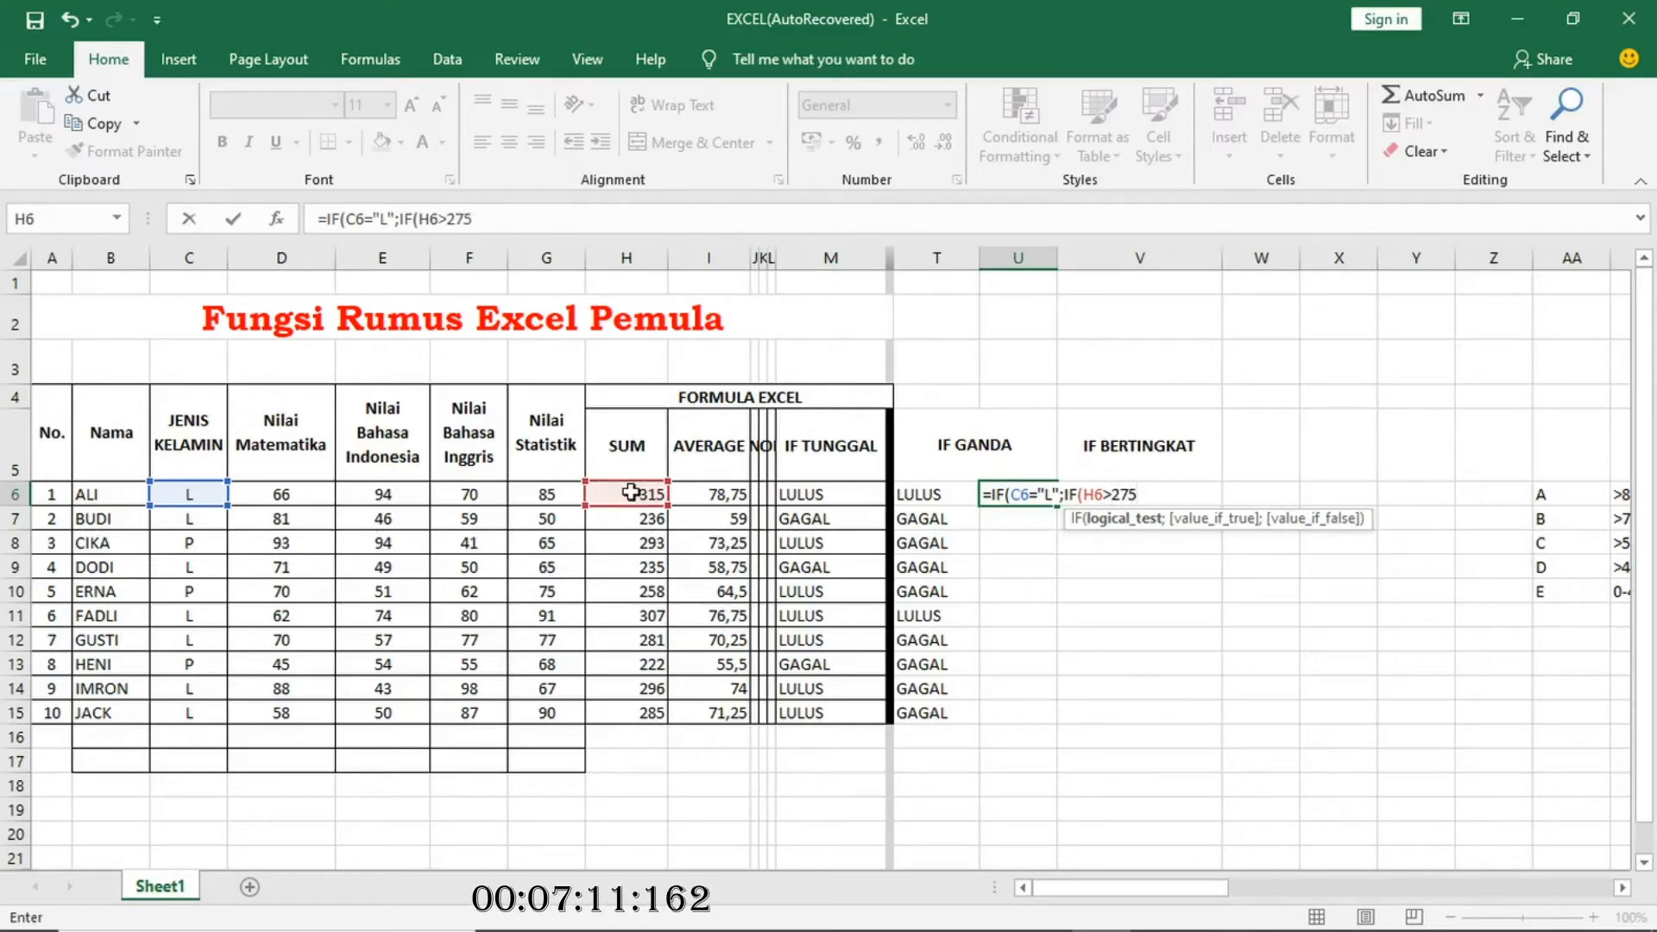
pyautogui.write(';"LULUS')
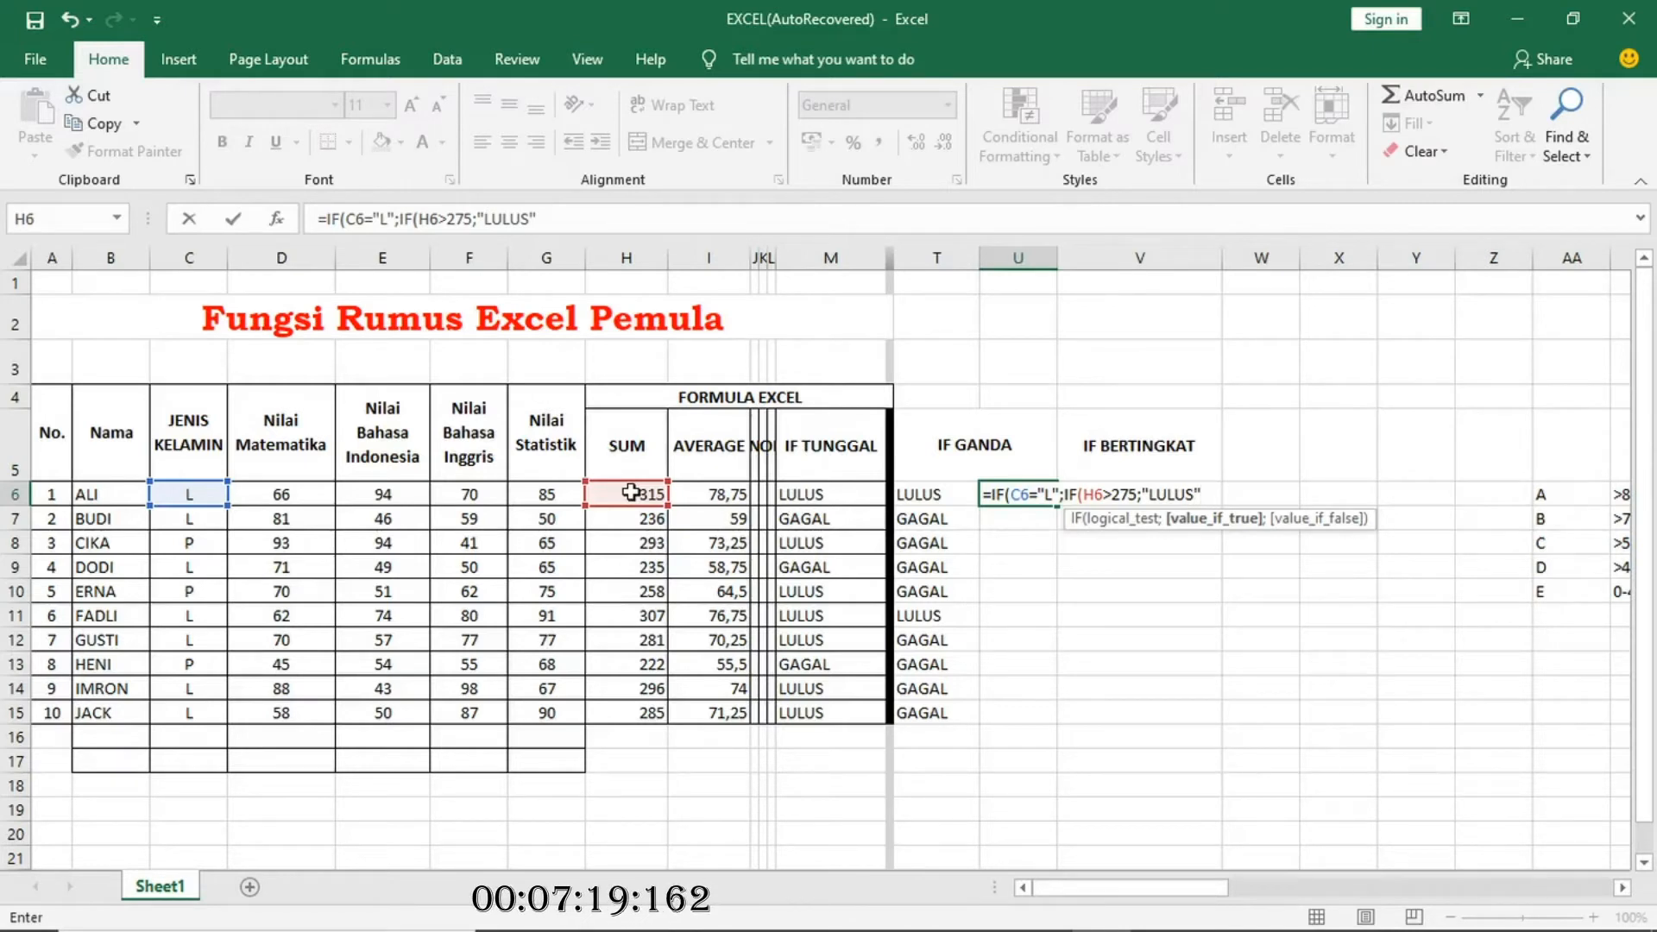
pyautogui.write(';"GAGAL')
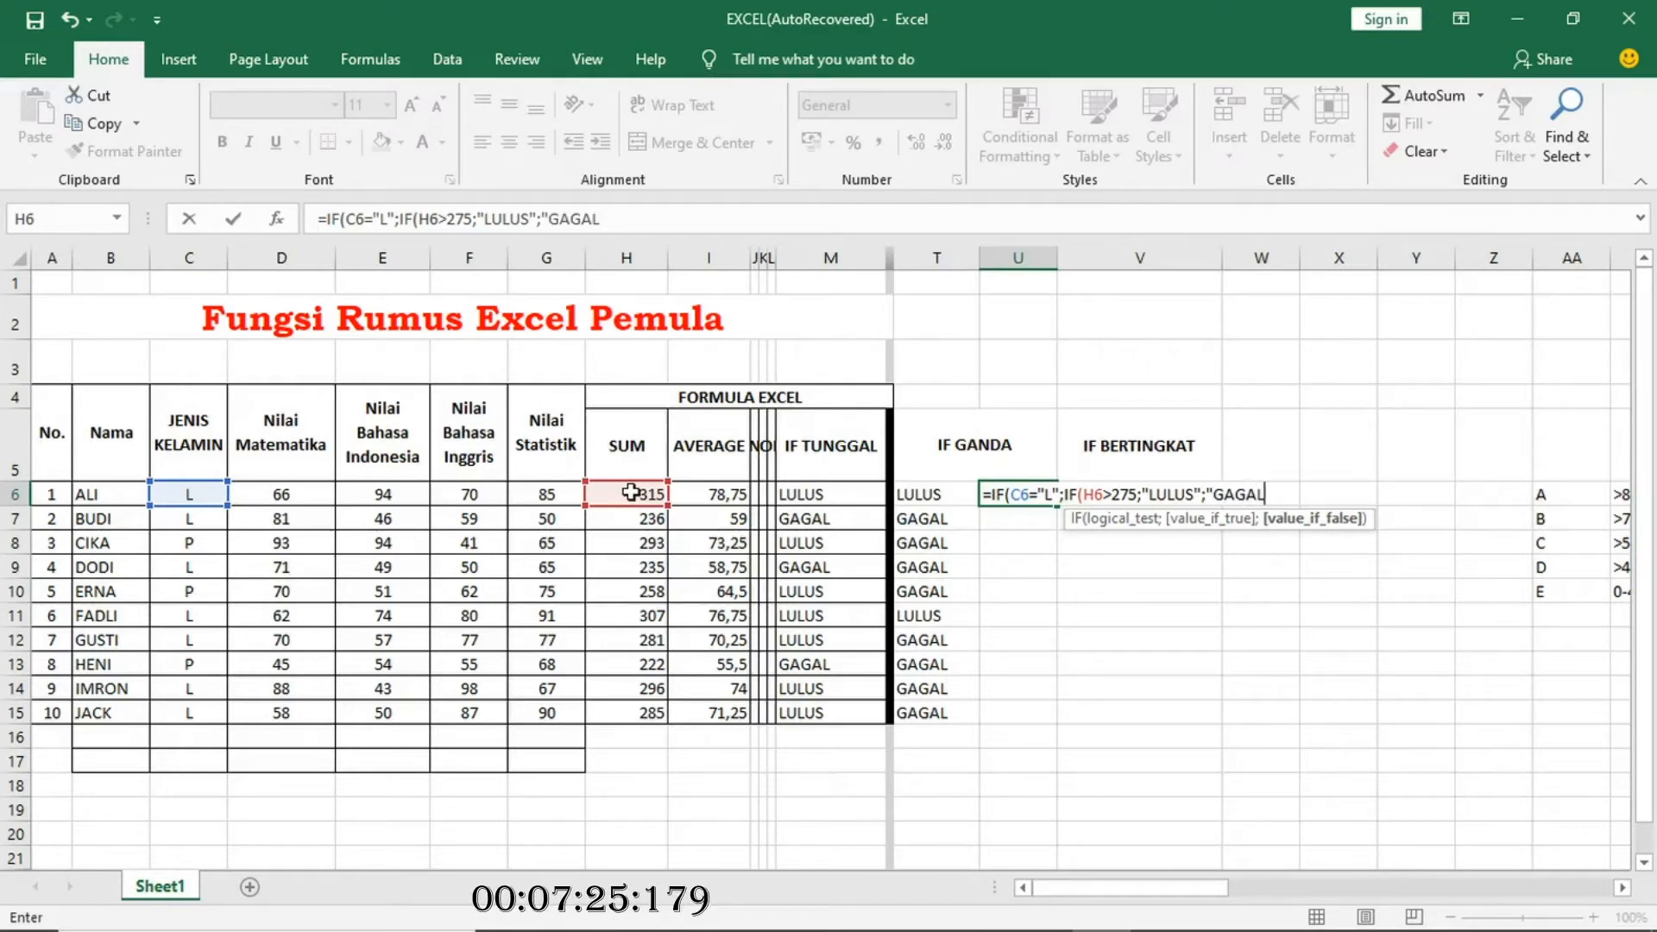
pyautogui.write('")')
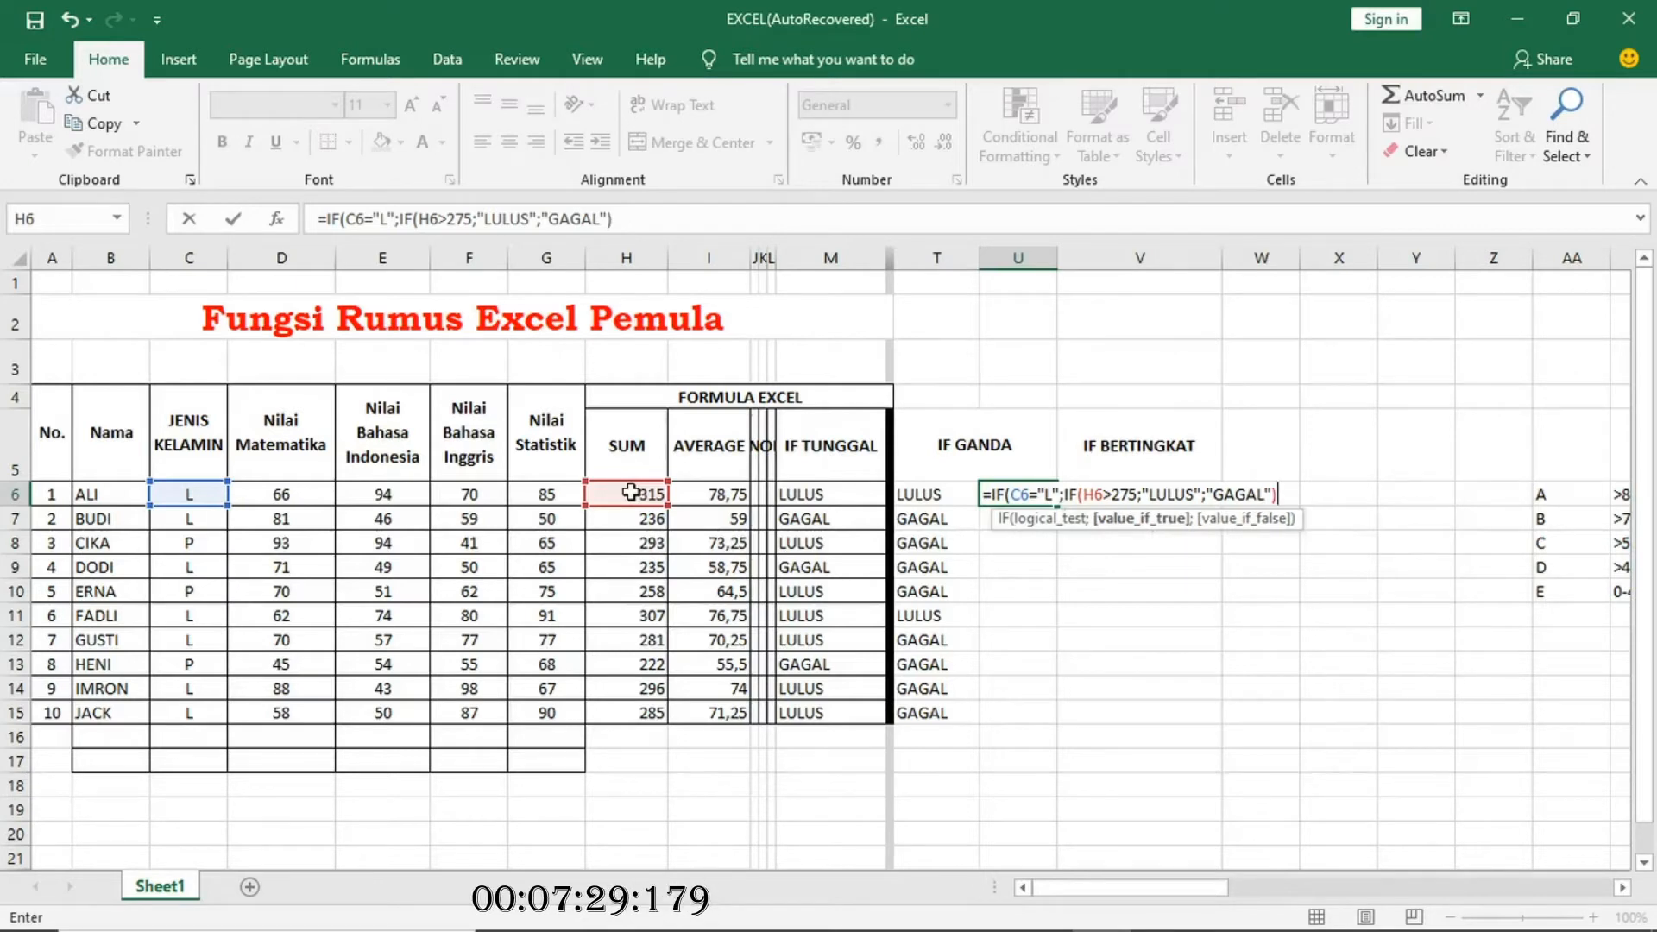
# Add IF(H6>250;"LULUS";"GAGAL") as the value-if-false in U6, enter the formula and fill it down to U15.
pyautogui.write(';')
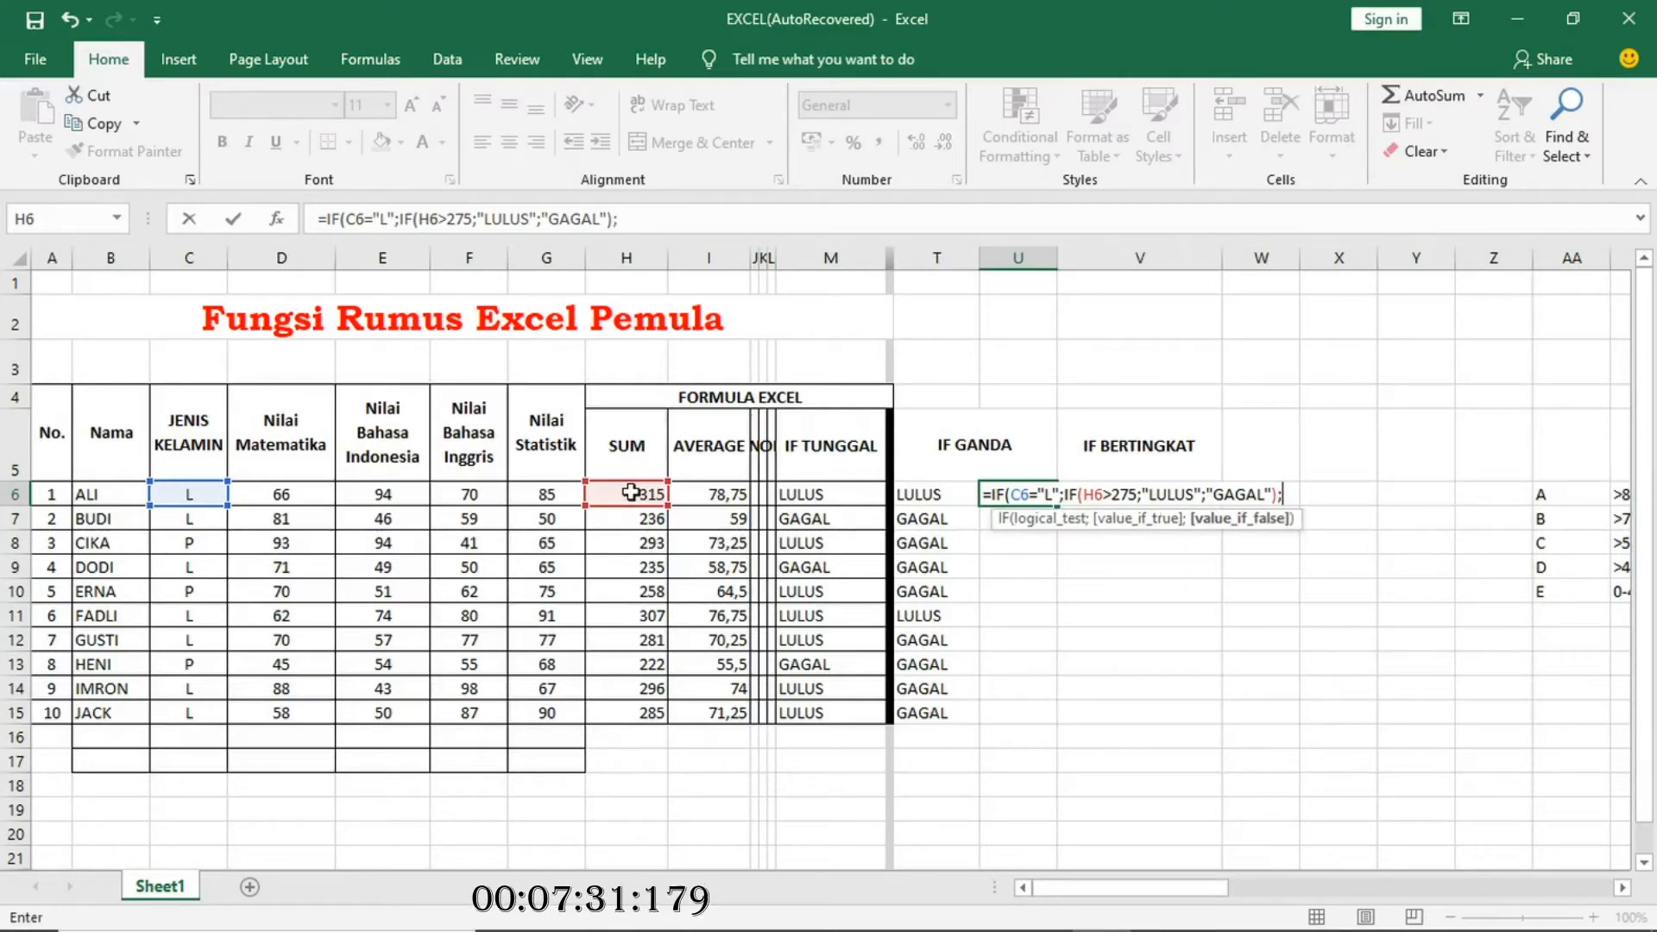
pyautogui.write('IF')
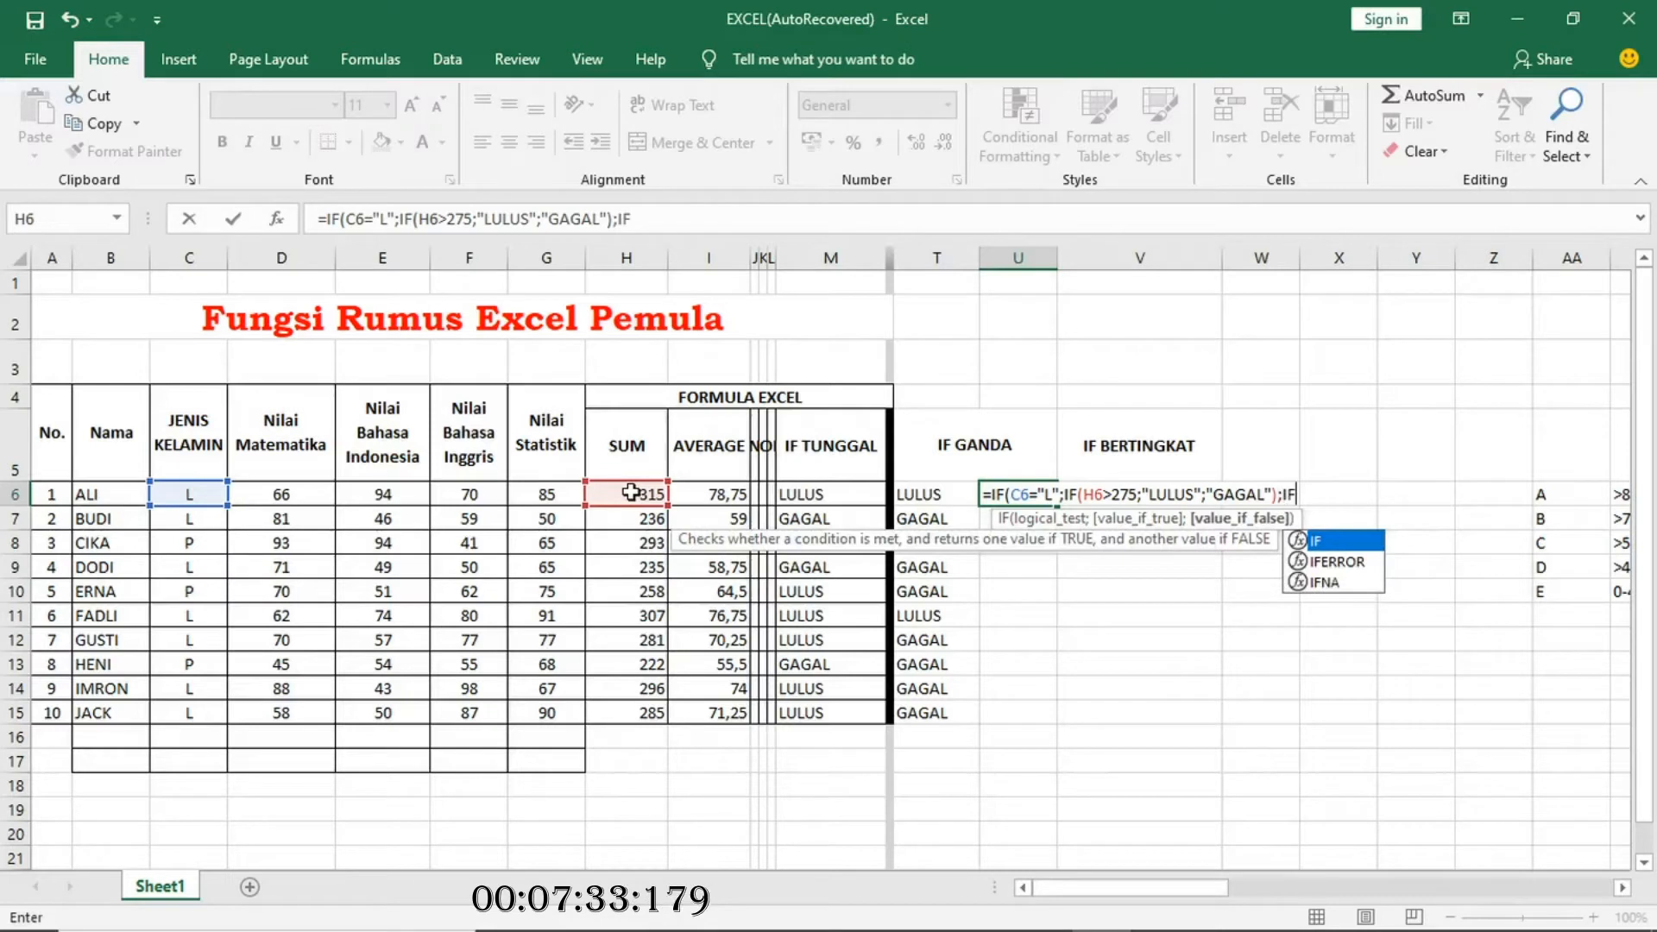
pyautogui.write('(')
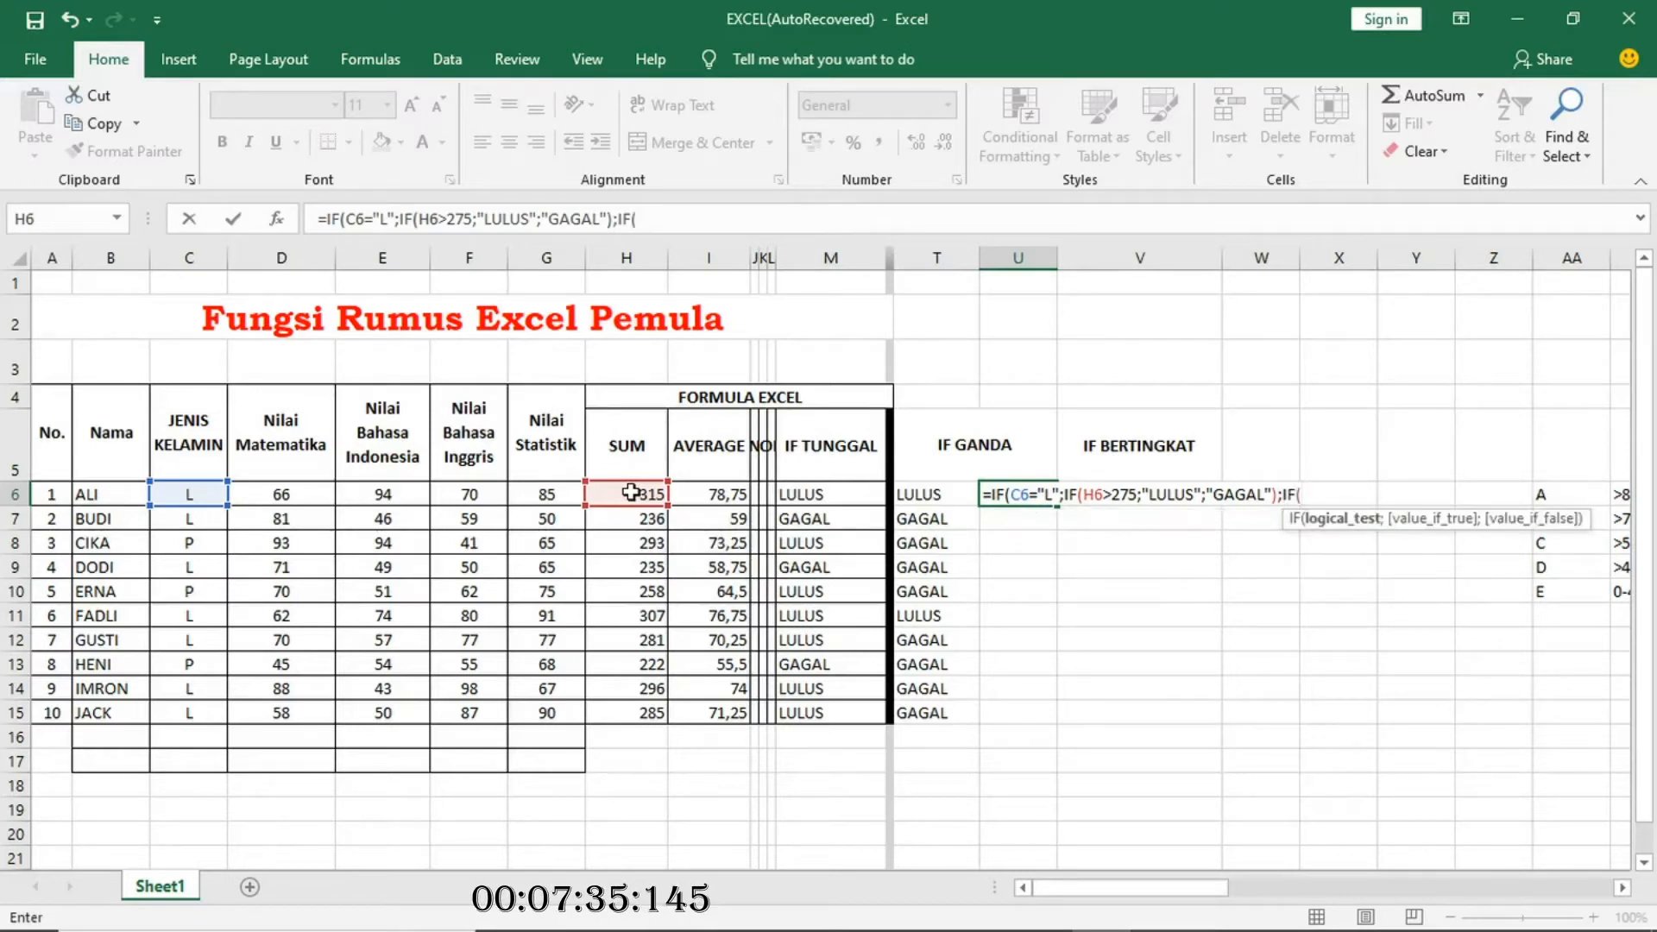
pyautogui.click(640, 494)
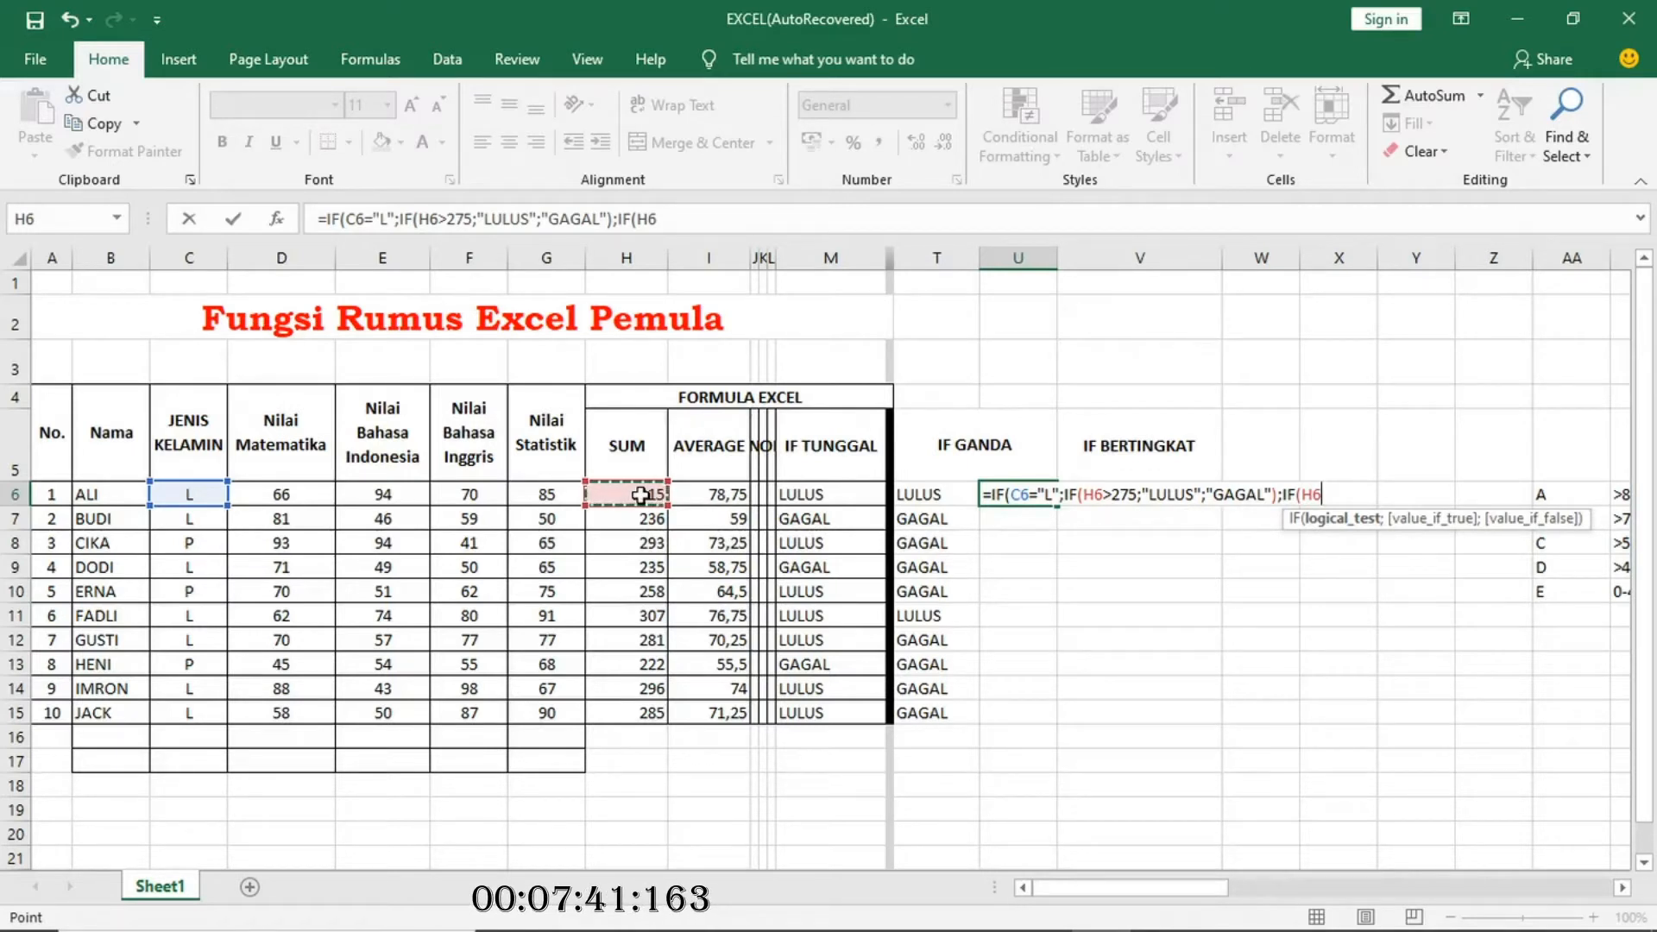
pyautogui.write('>250"')
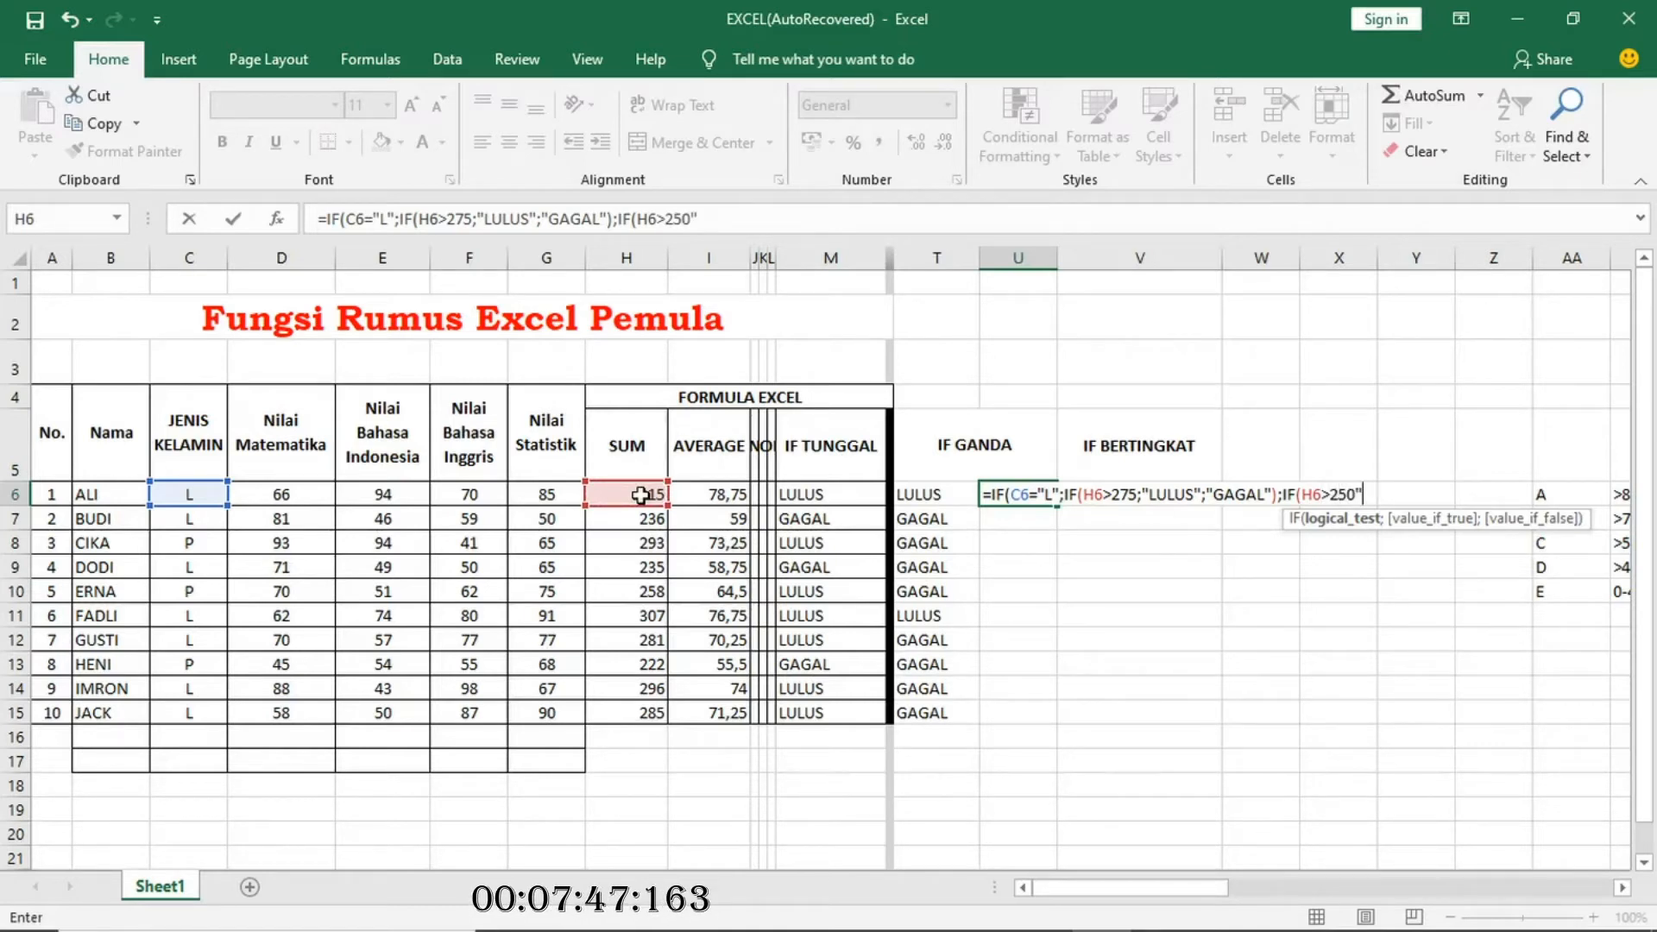
pyautogui.write(';"LULUS')
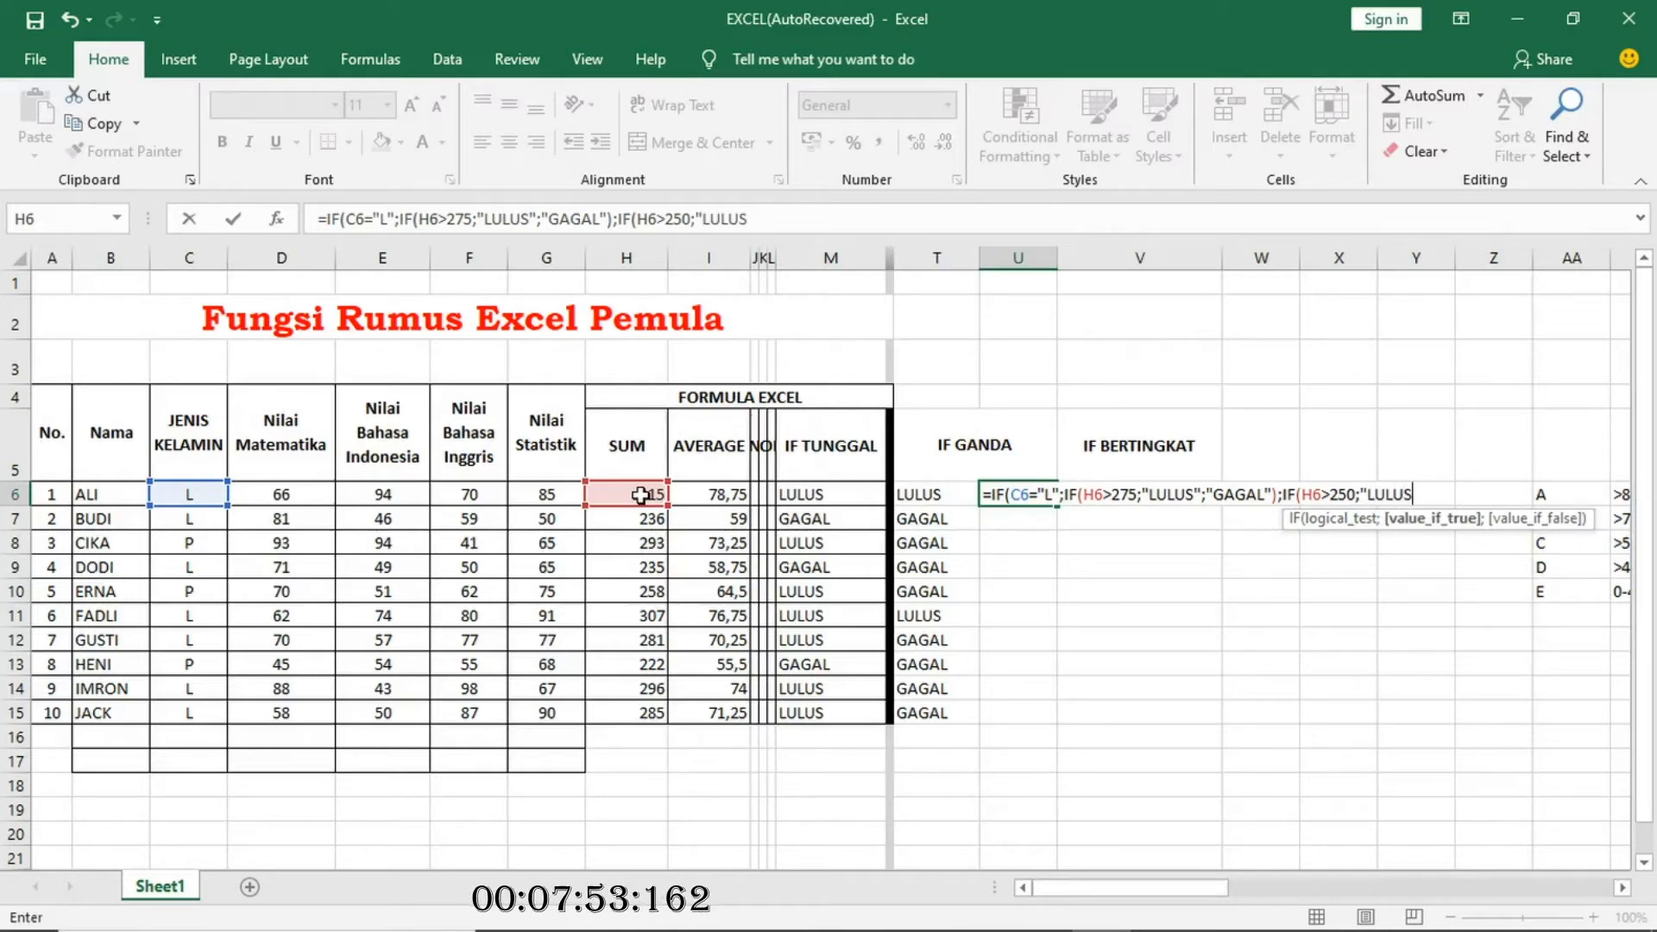
pyautogui.write('";')
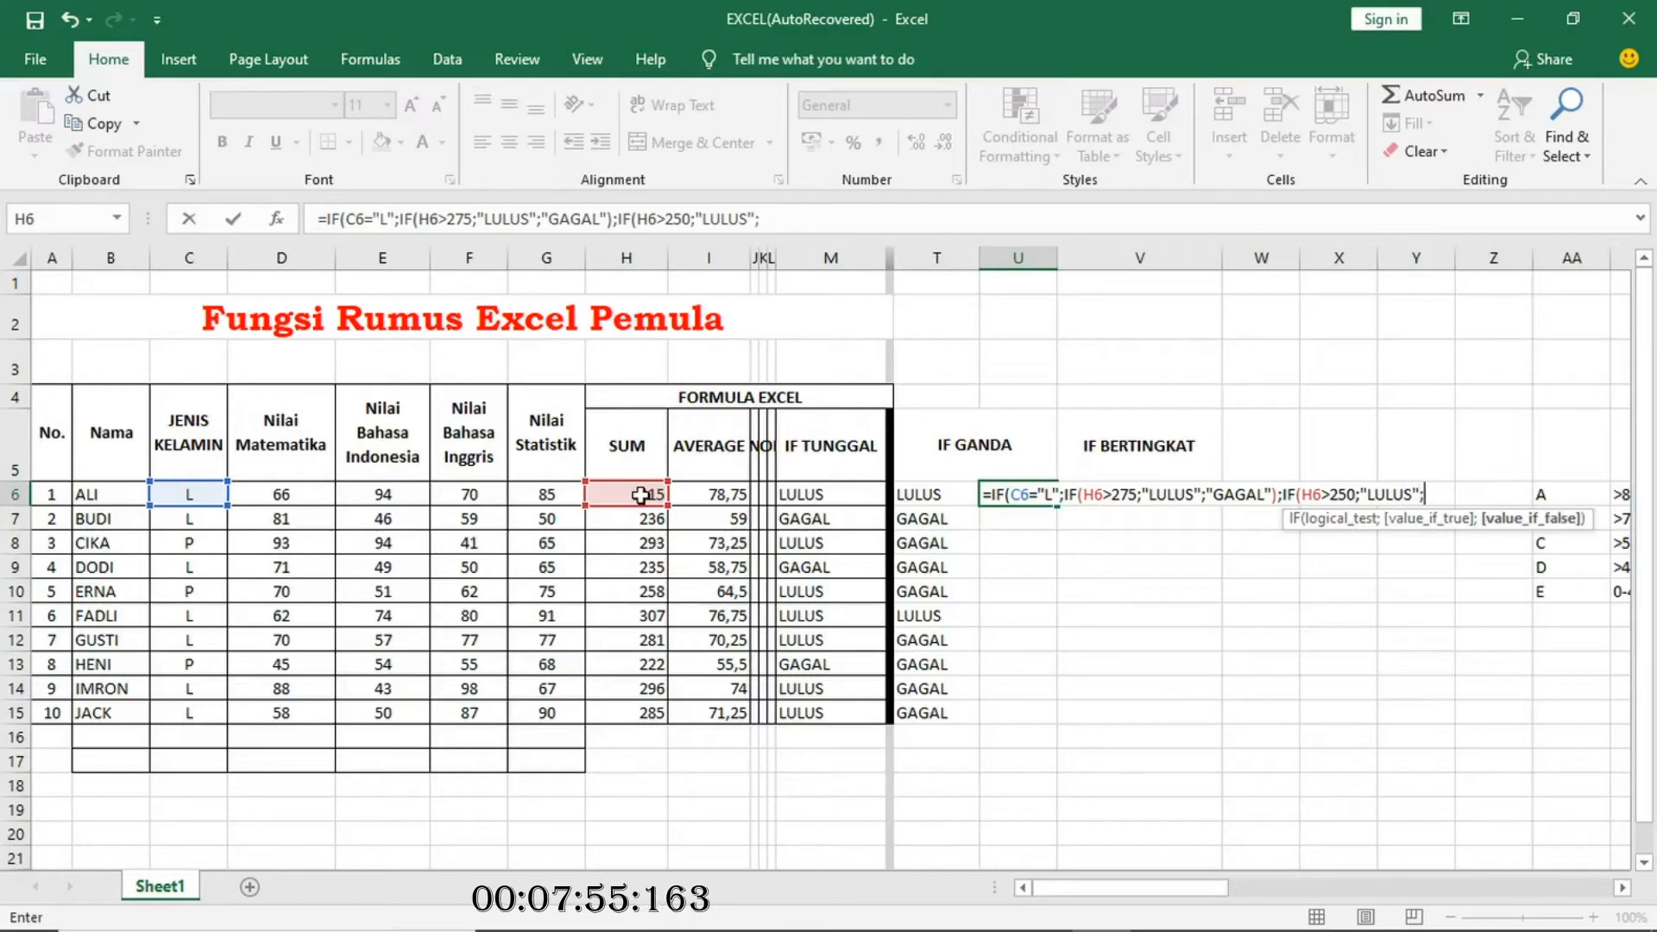
pyautogui.write('"GAGA')
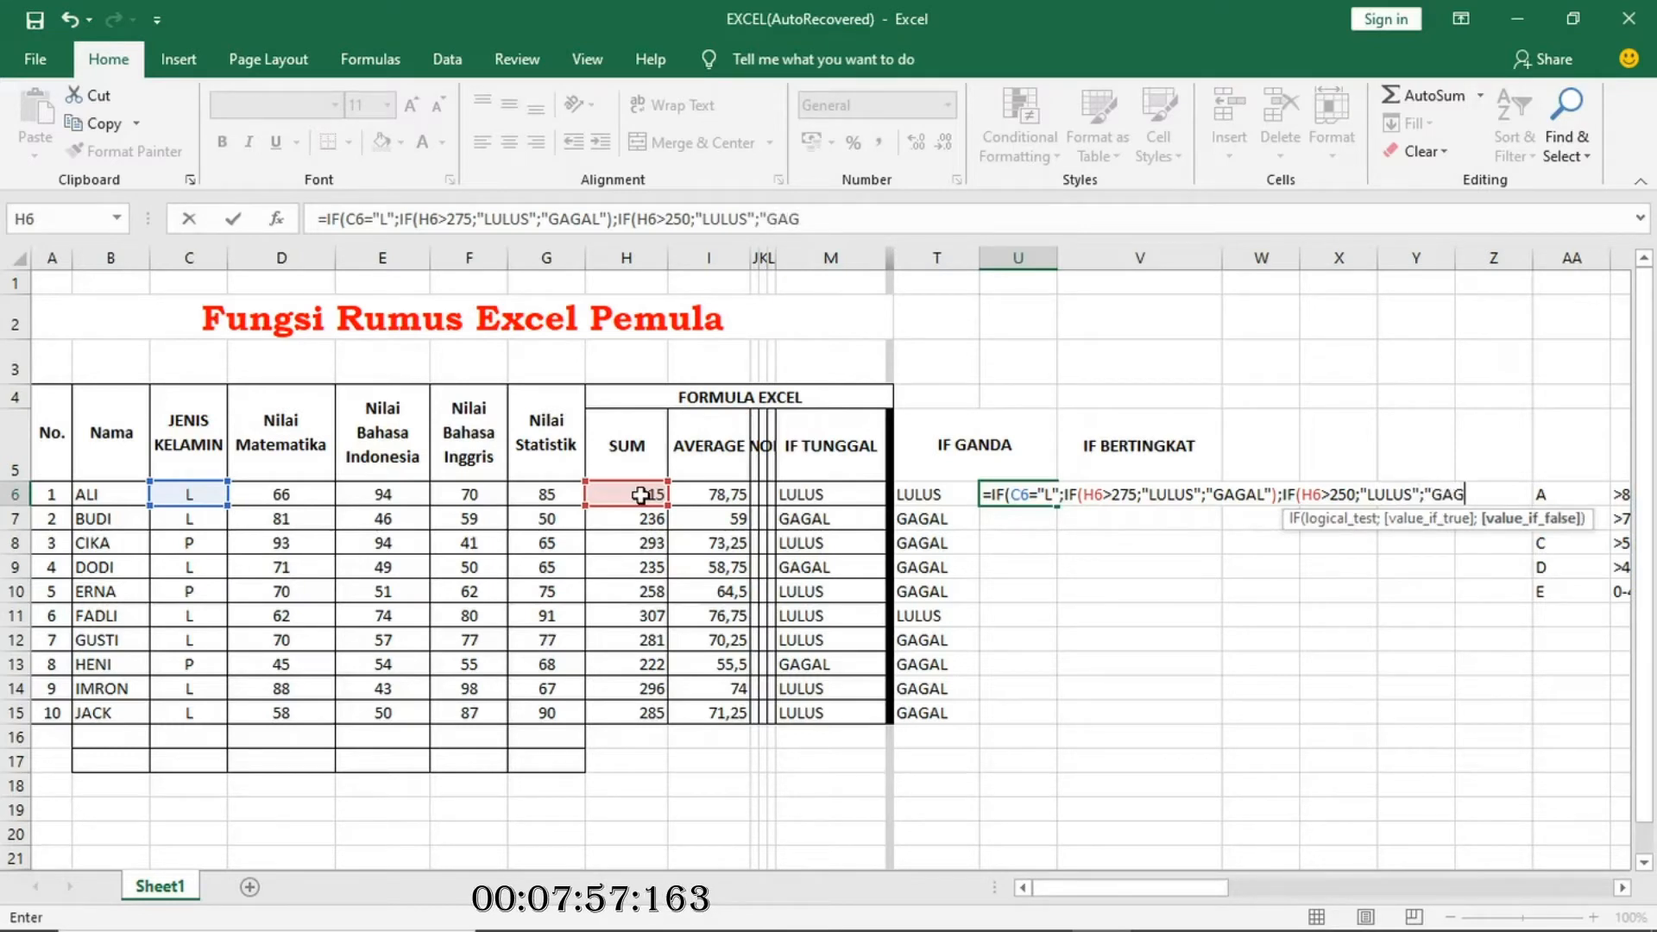
pyautogui.write('L"))')
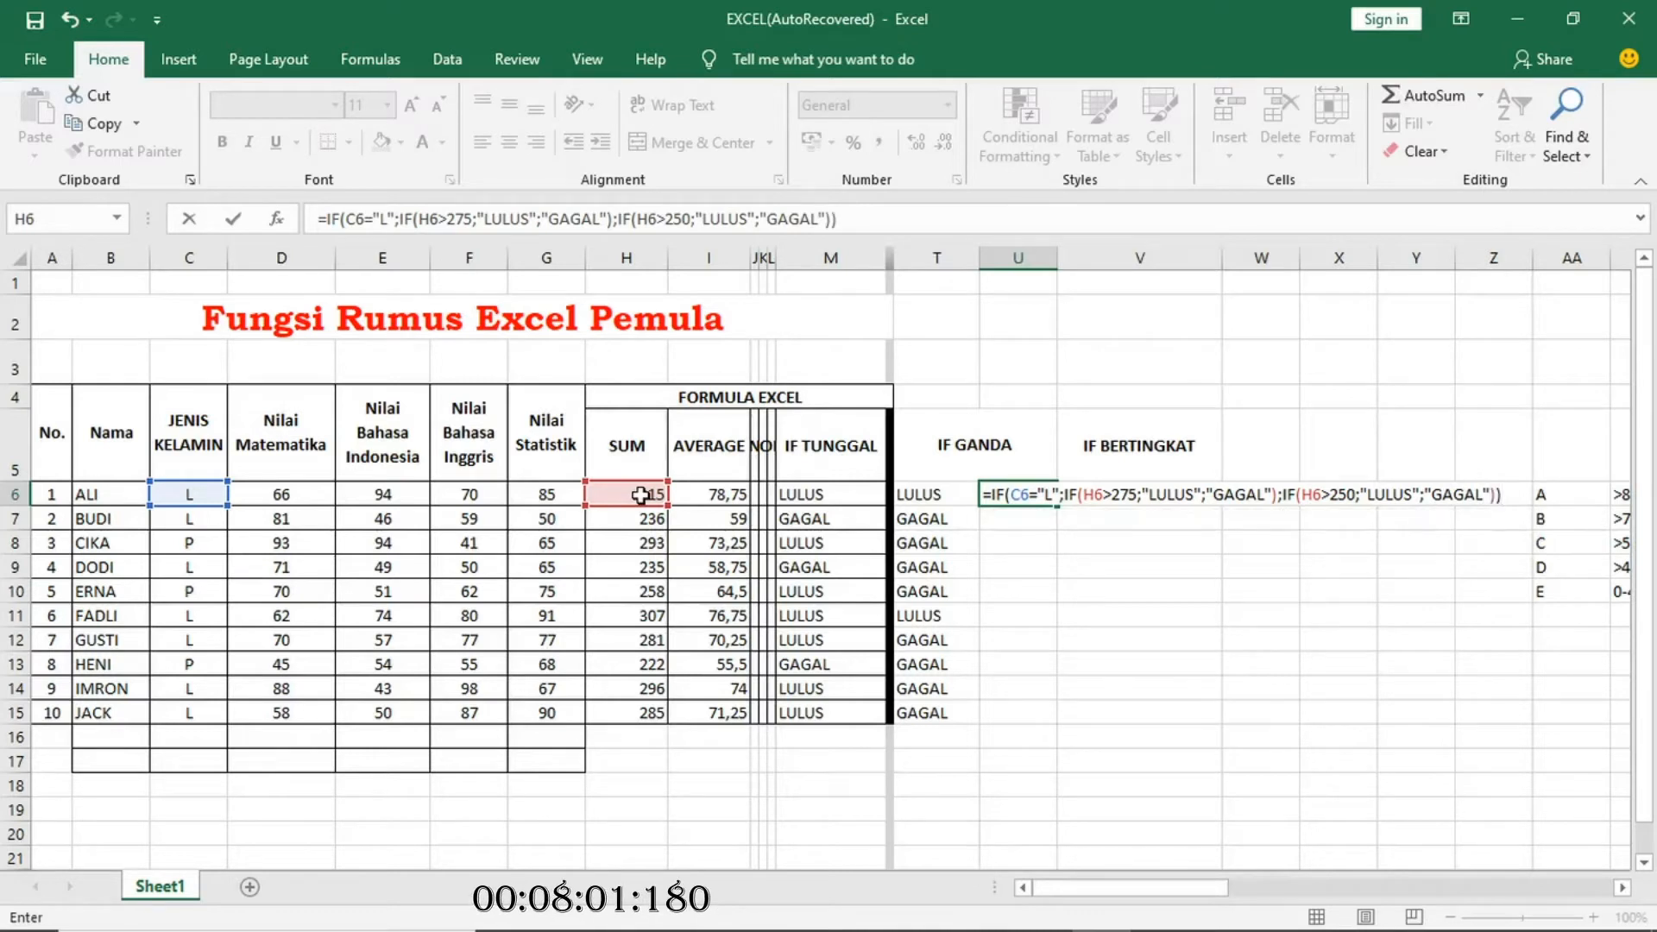
pyautogui.press('Return')
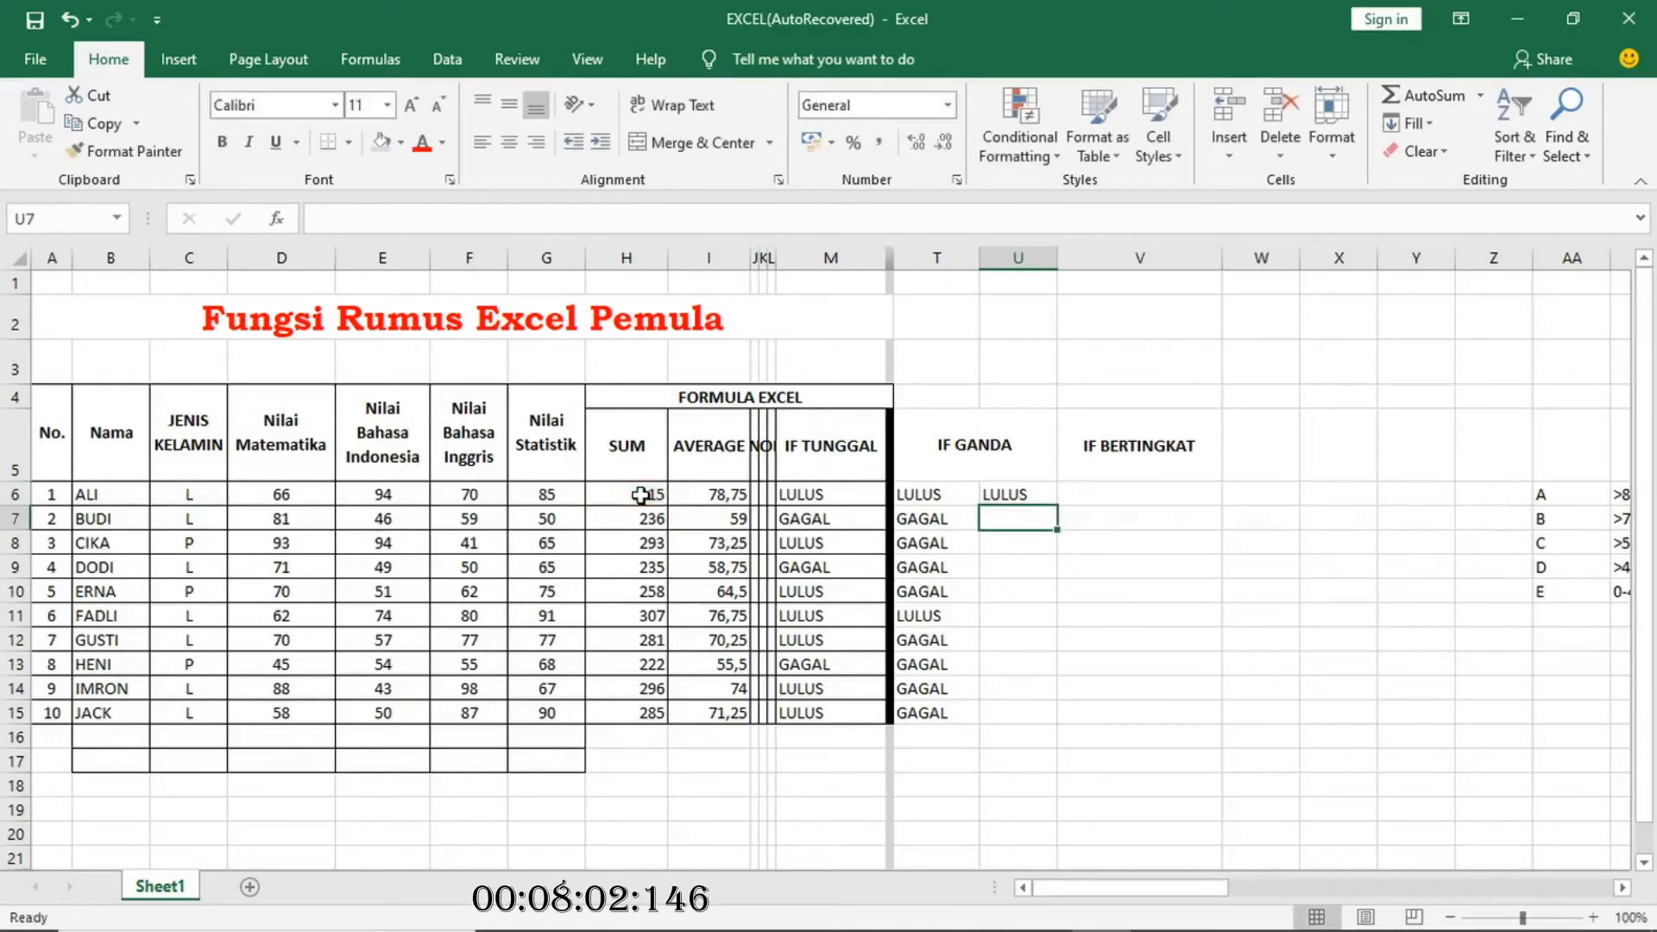
pyautogui.click(1025, 493)
pyautogui.moveTo(1057, 506); pyautogui.dragTo(1047, 718)
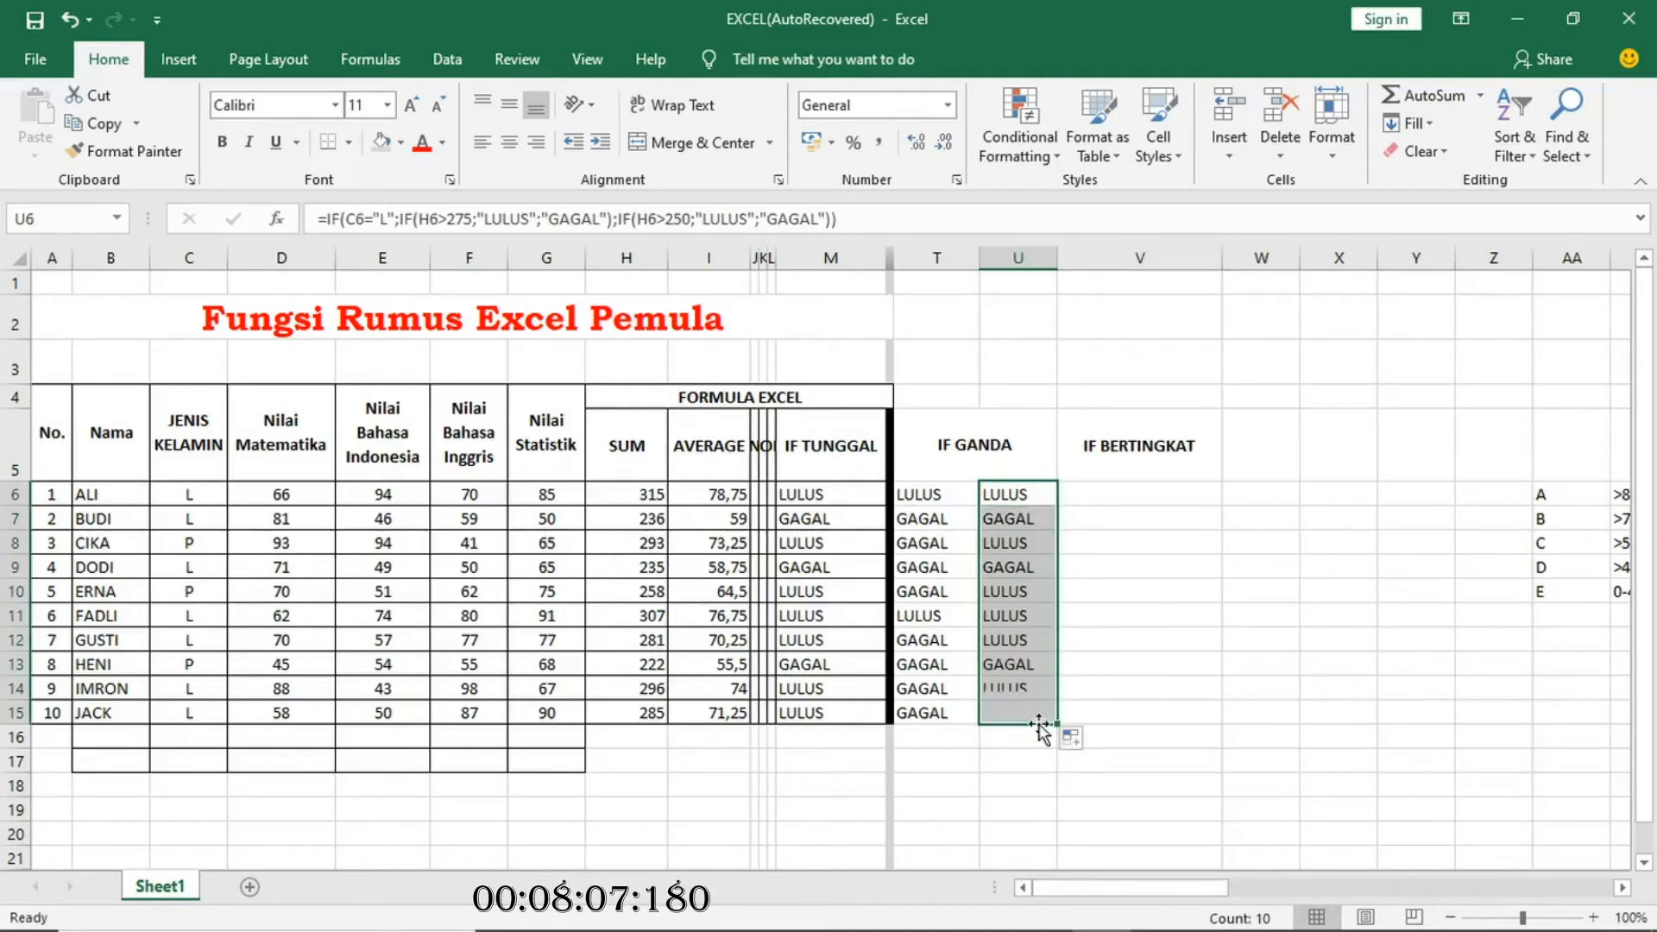
# Examine the two nested IF conditions for L and P students in the U6 formula.
pyautogui.click(1000, 490)
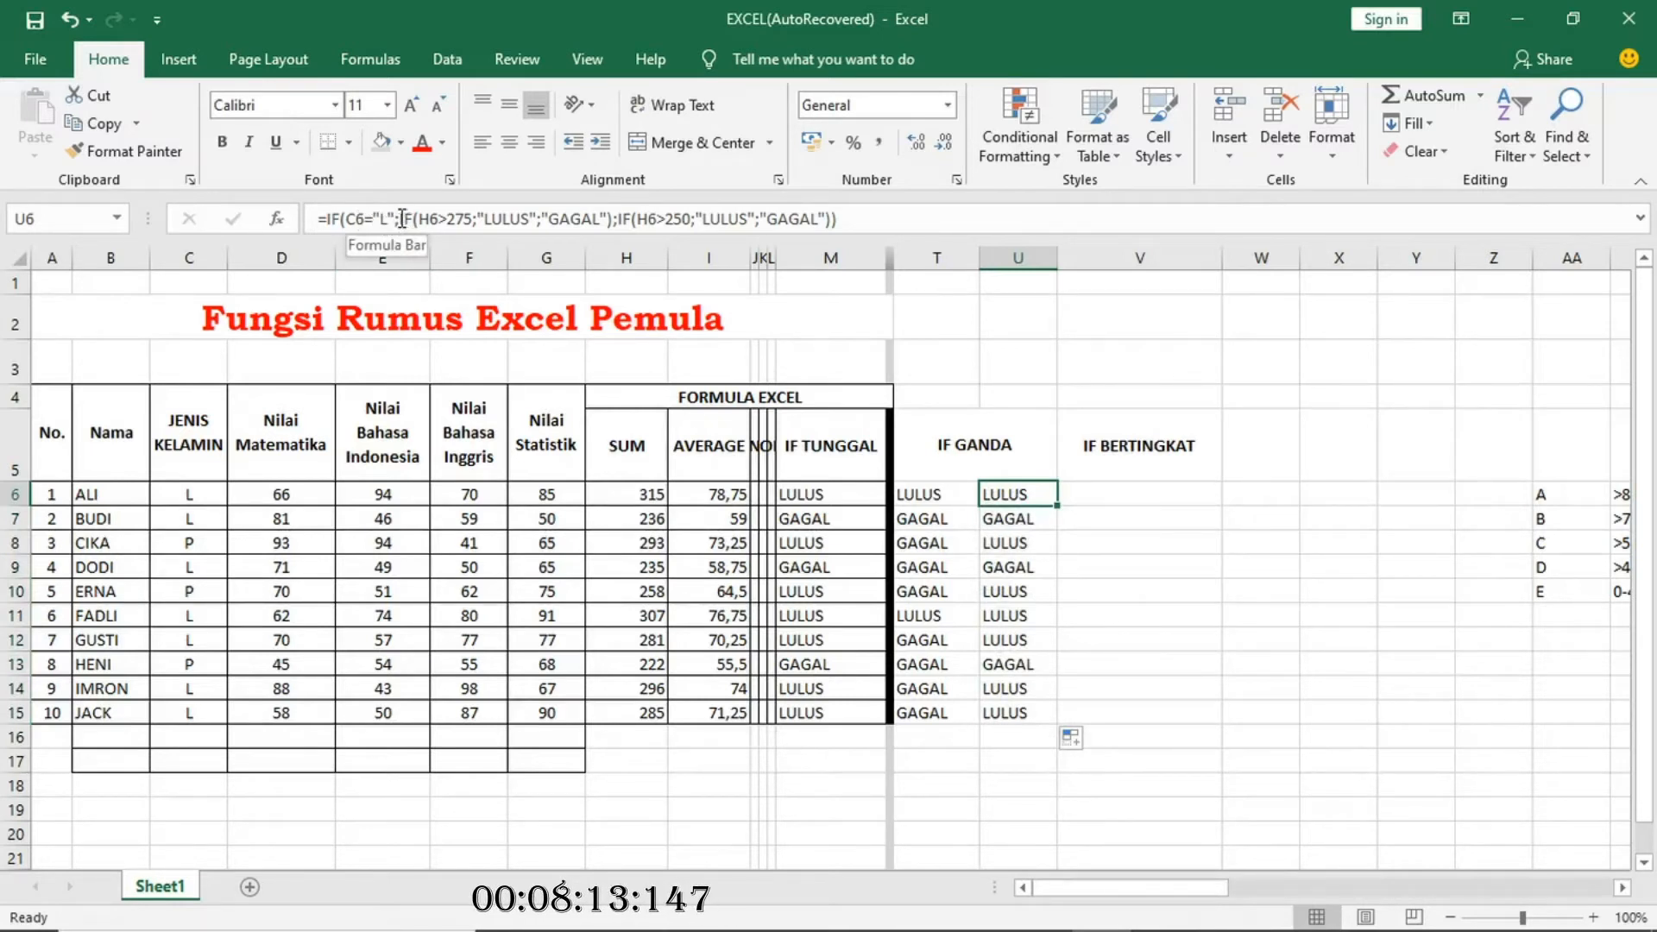
pyautogui.moveTo(402, 219); pyautogui.dragTo(610, 218)
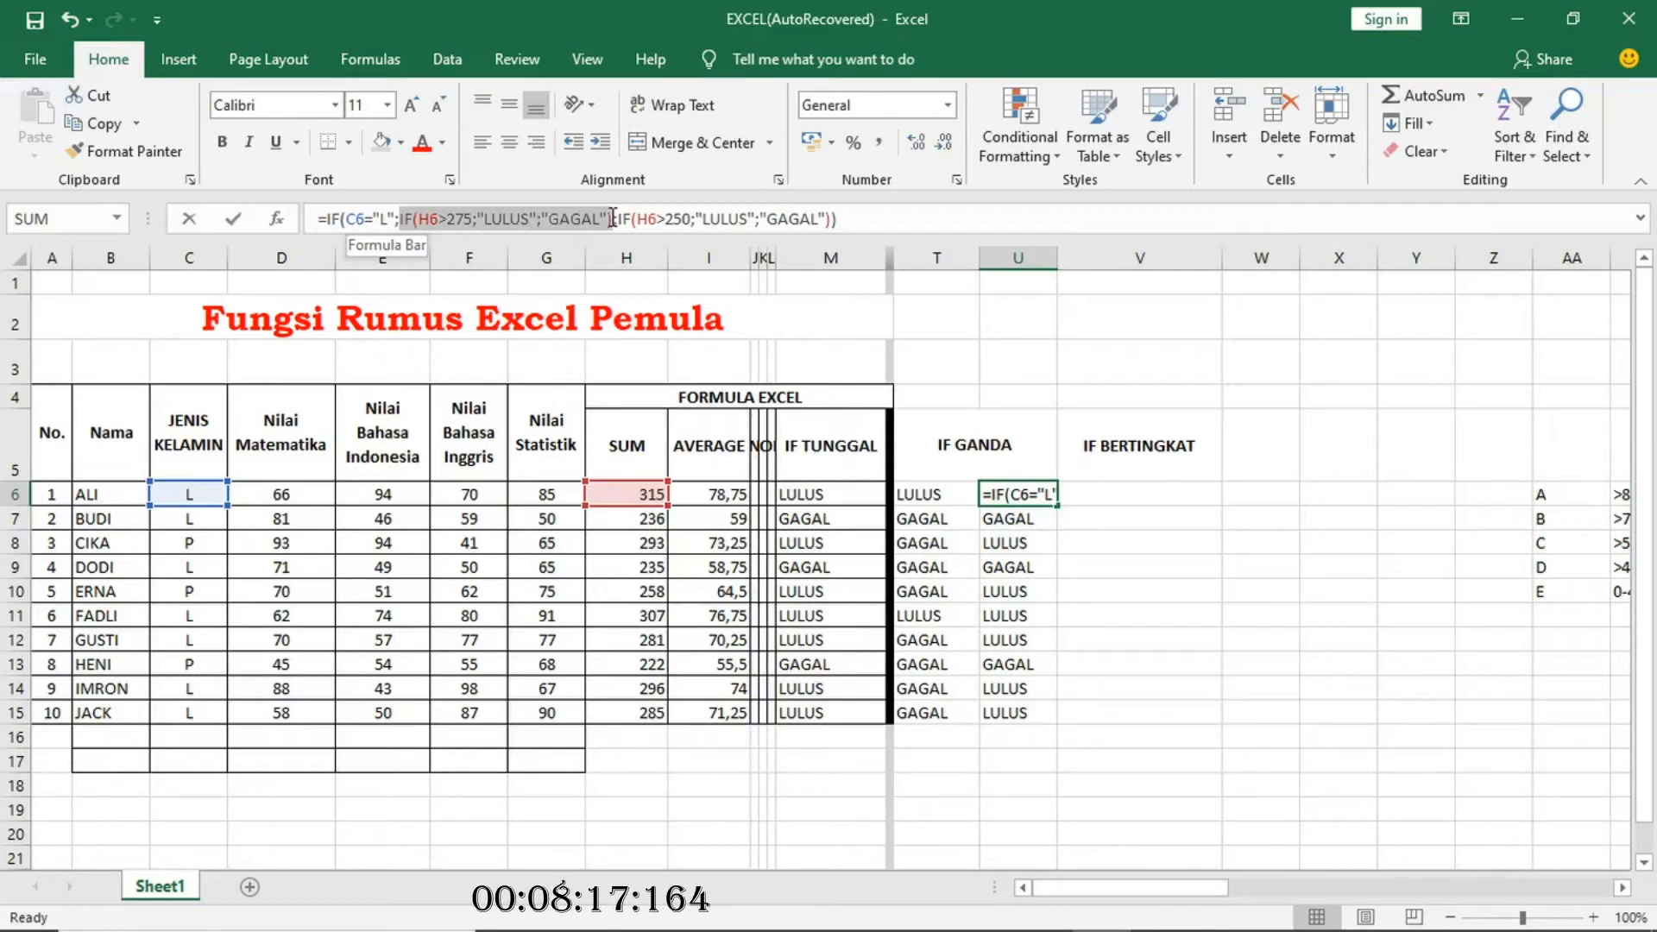
pyautogui.moveTo(612, 218); pyautogui.dragTo(613, 219)
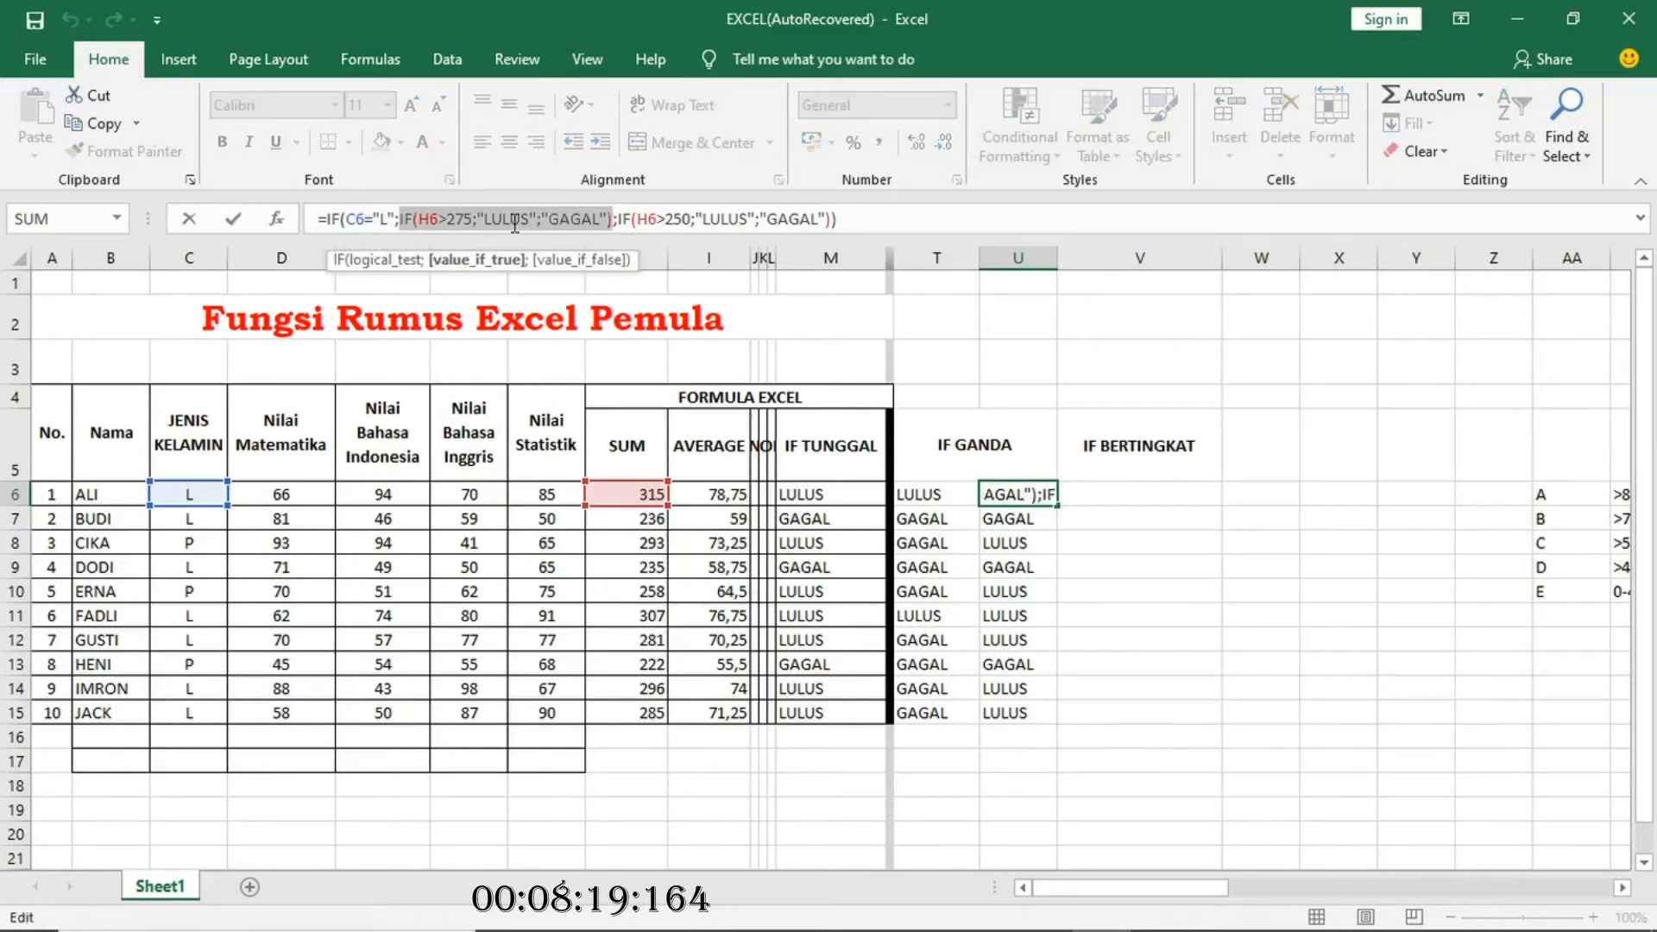
pyautogui.moveTo(617, 219); pyautogui.dragTo(838, 218)
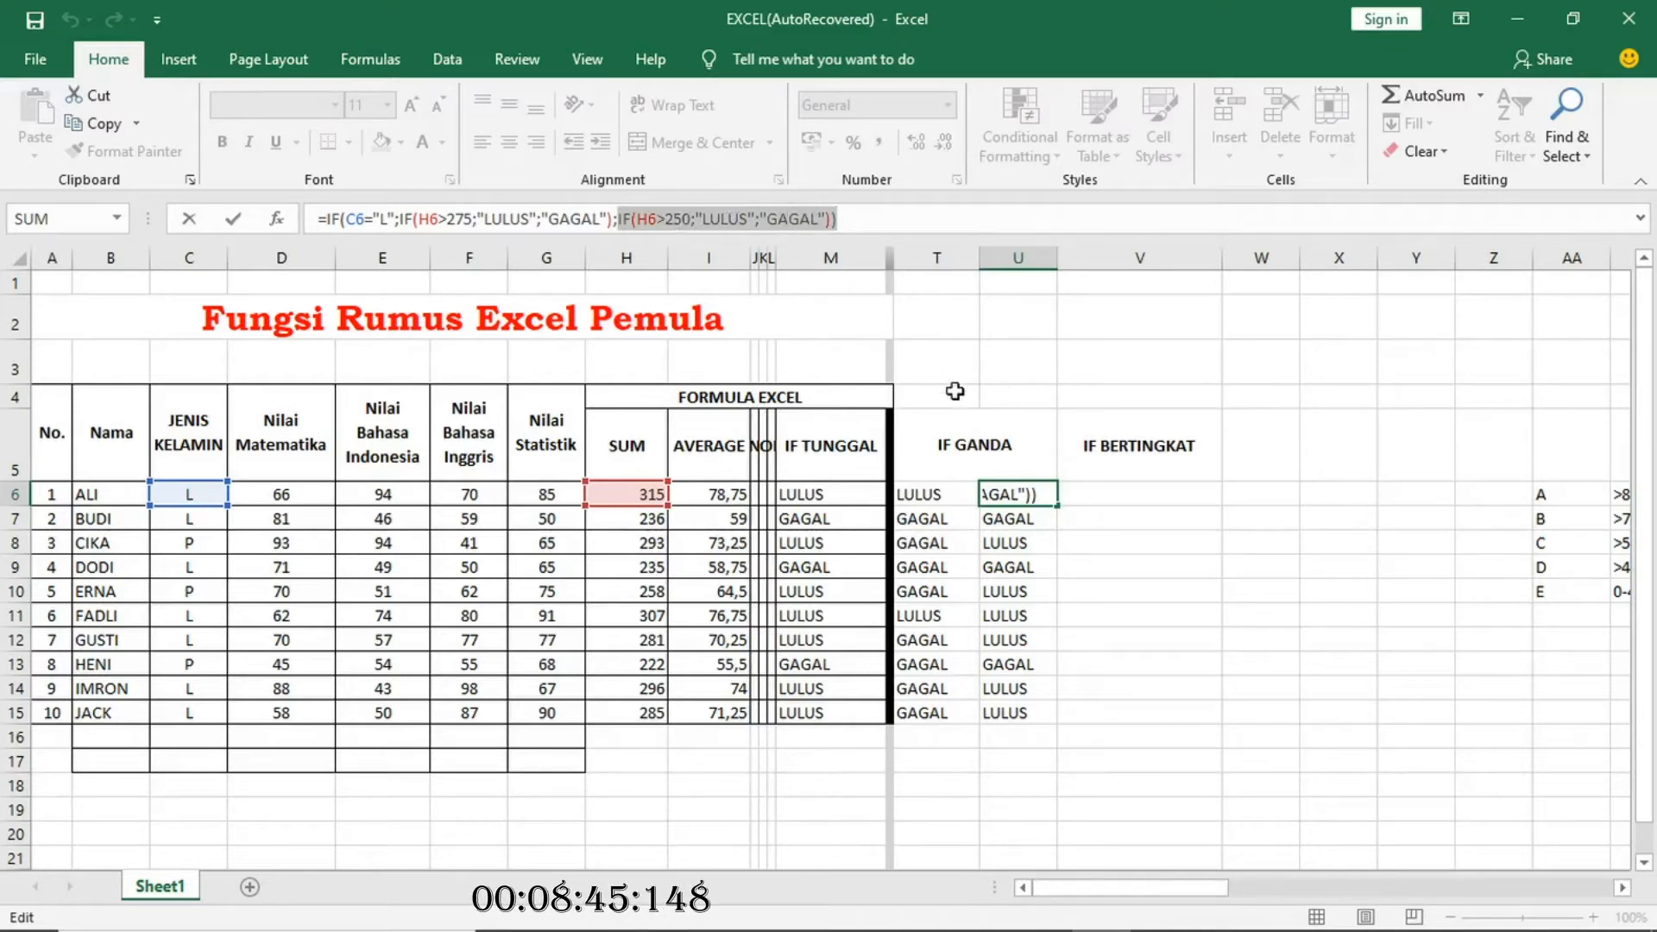
pyautogui.click(1087, 493)
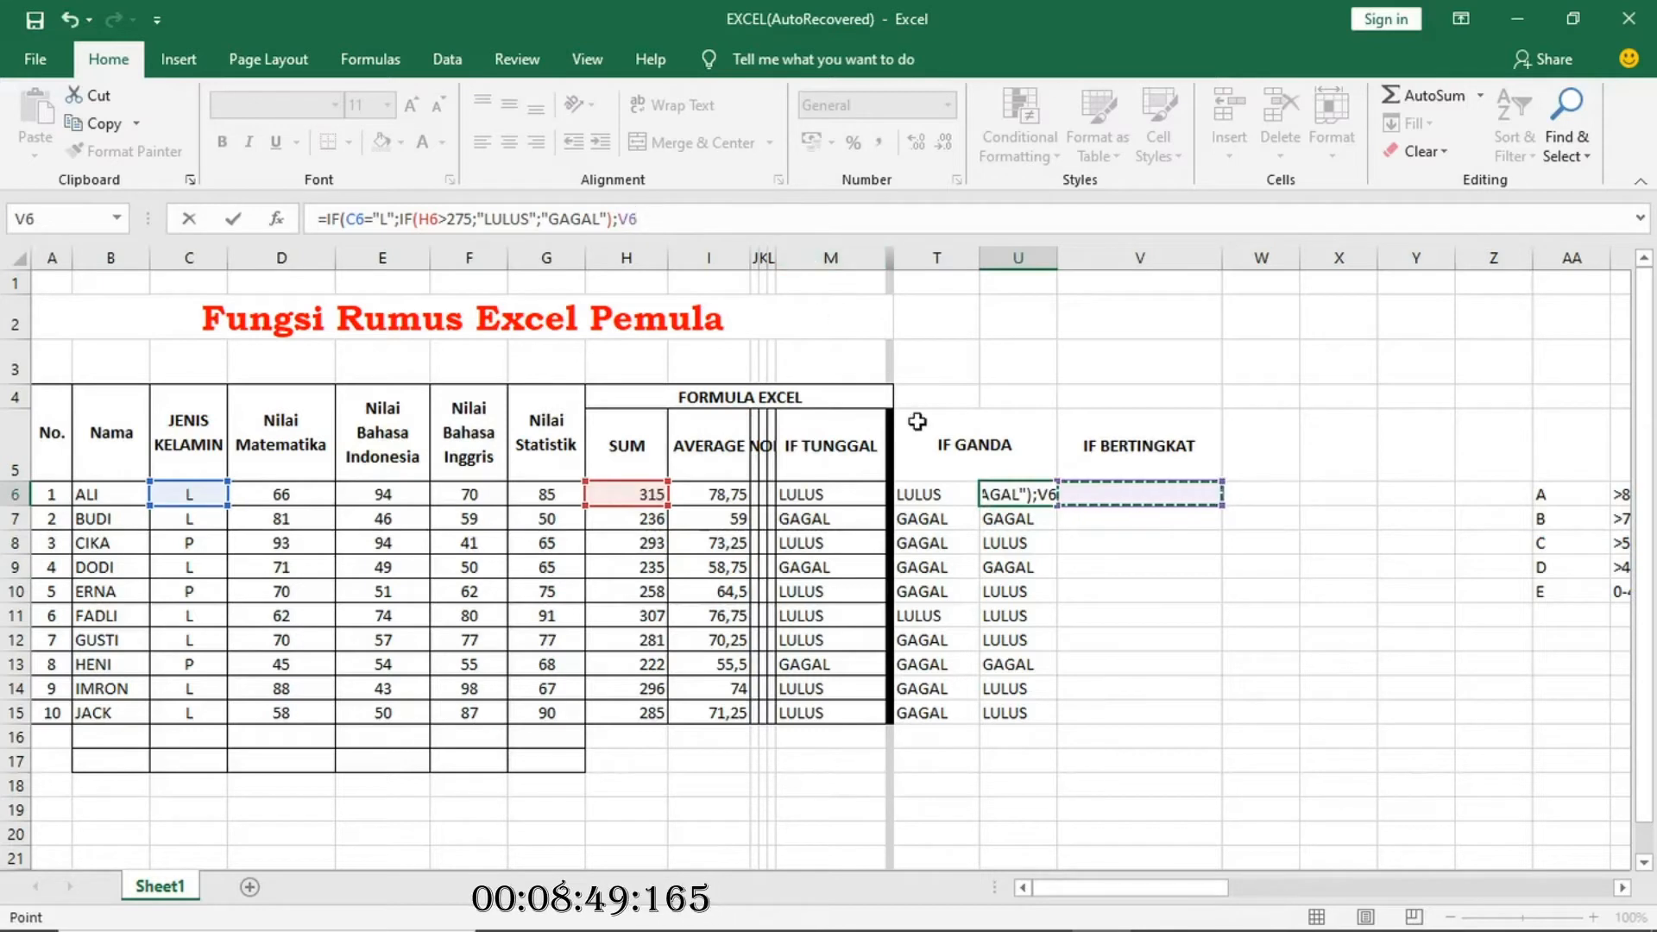
pyautogui.press('BackSpace')
pyautogui.press('BackSpace')
pyautogui.press('Return')
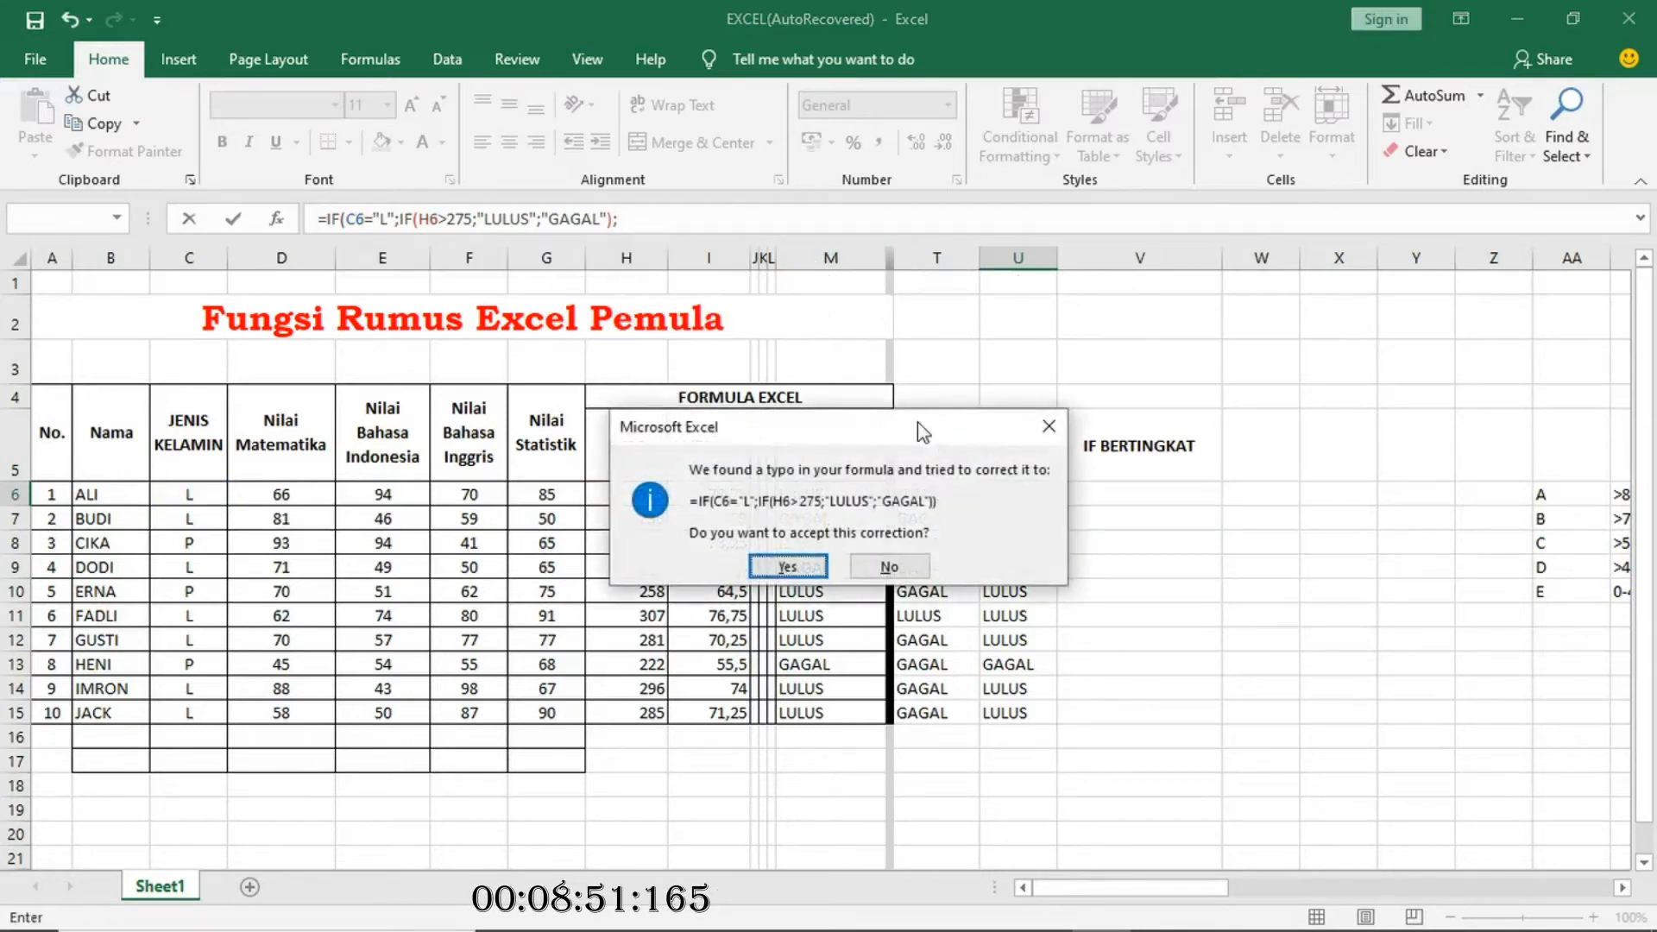
pyautogui.click(1034, 429)
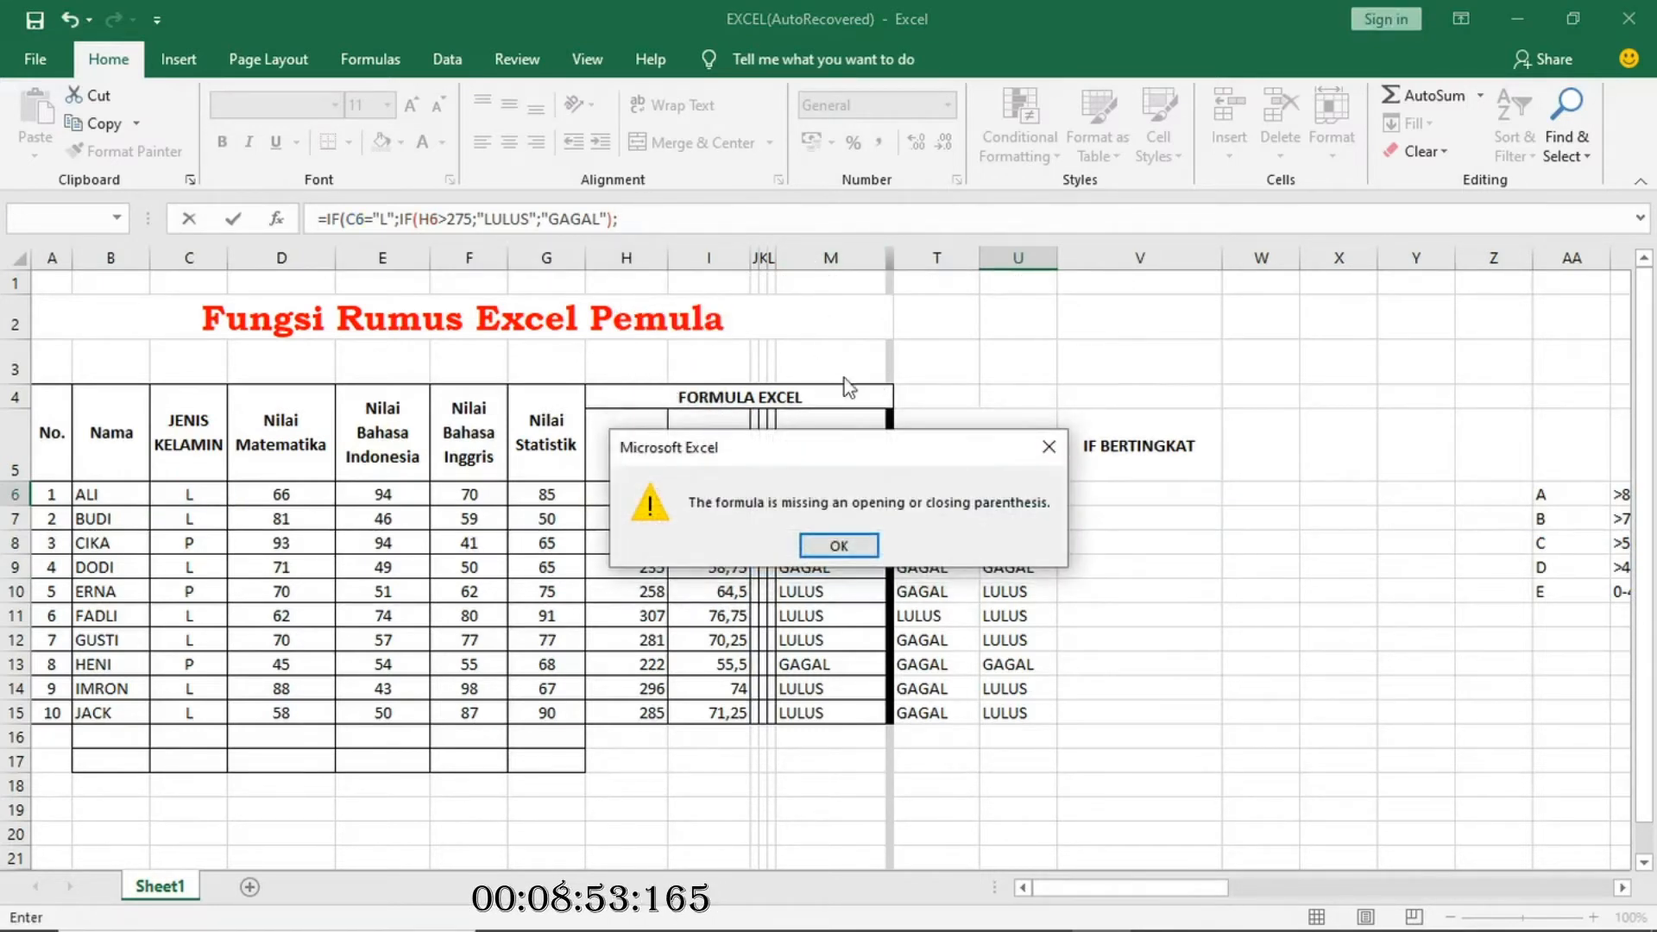
pyautogui.click(1045, 447)
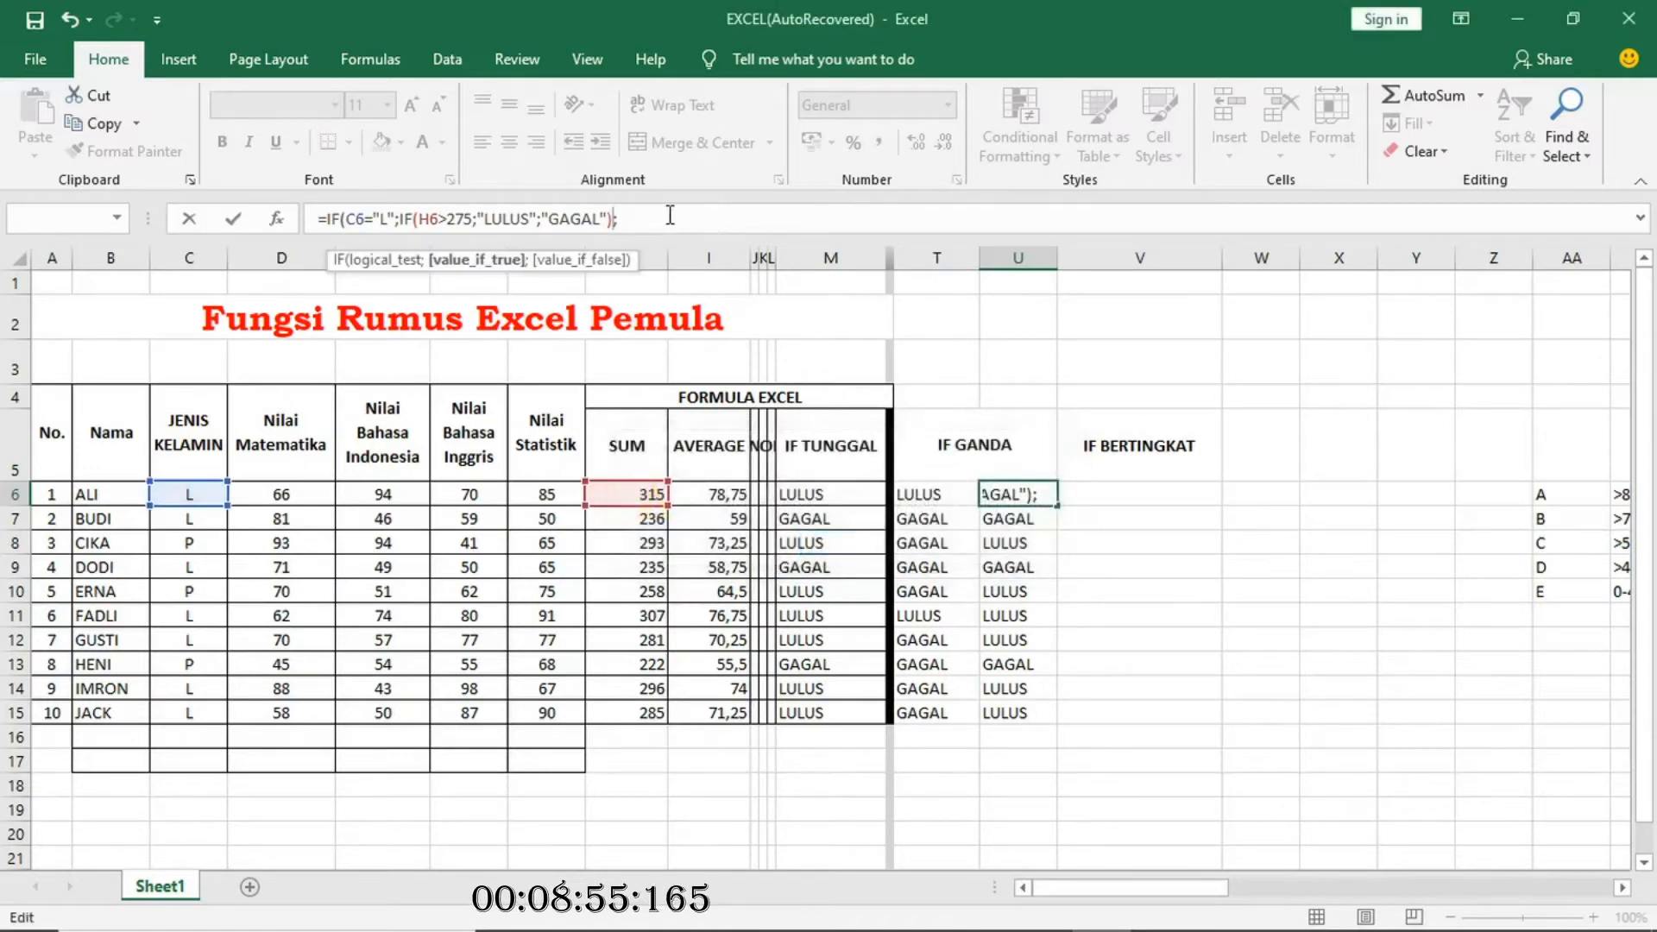
pyautogui.press('Return')
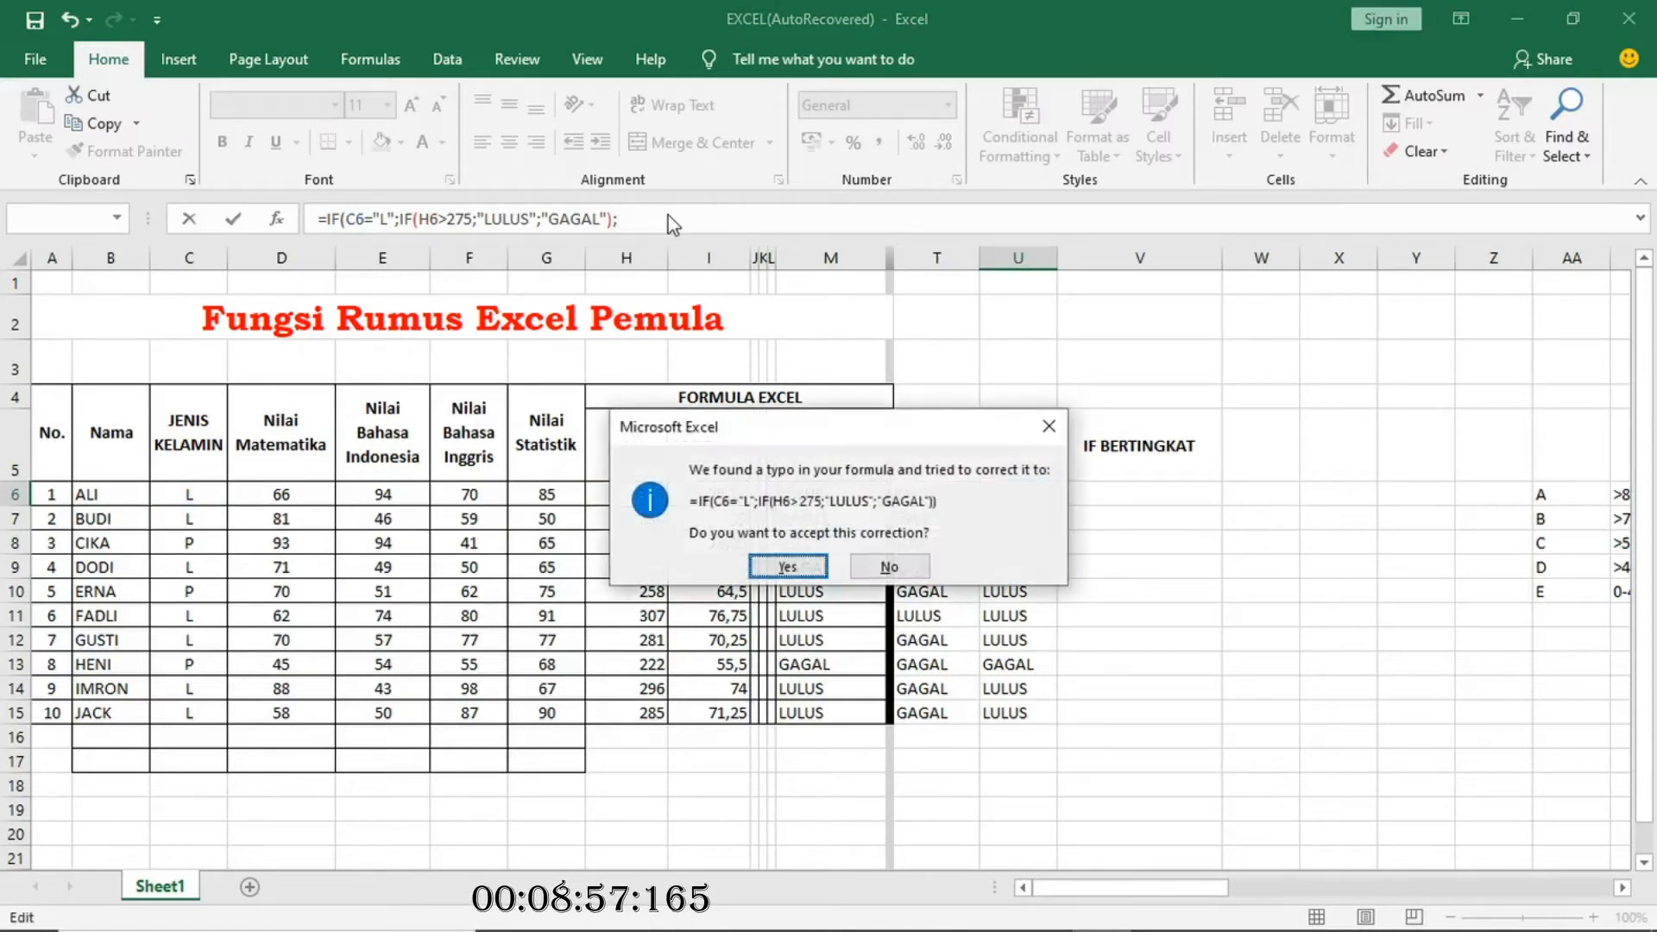
pyautogui.click(1045, 429)
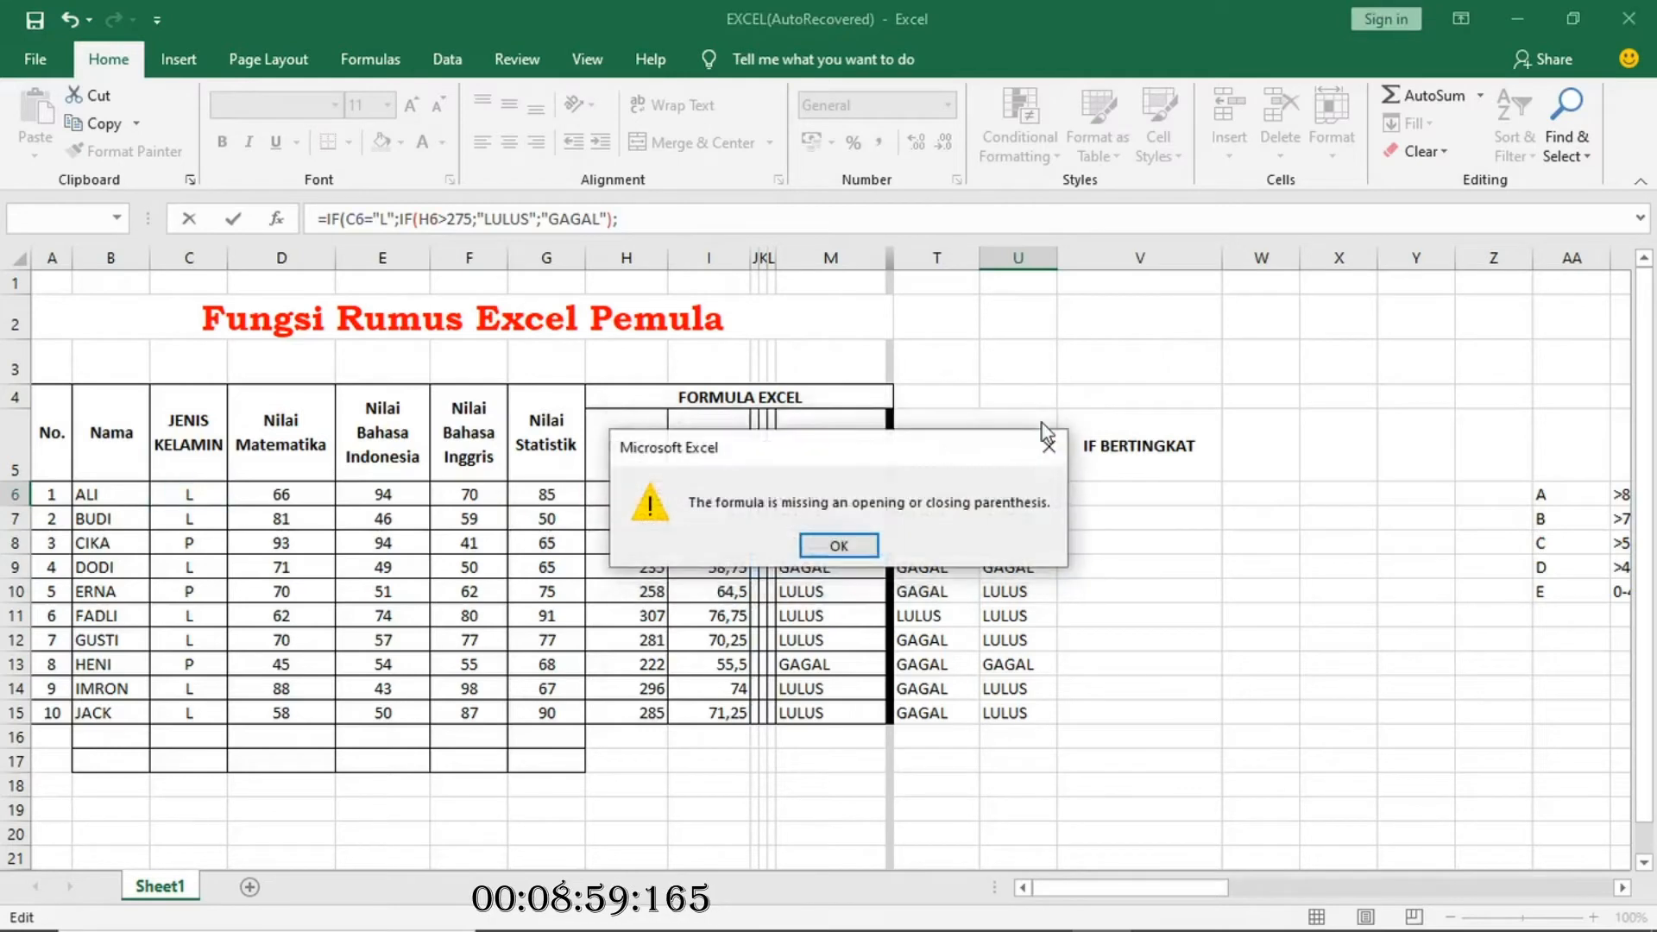
pyautogui.click(1046, 444)
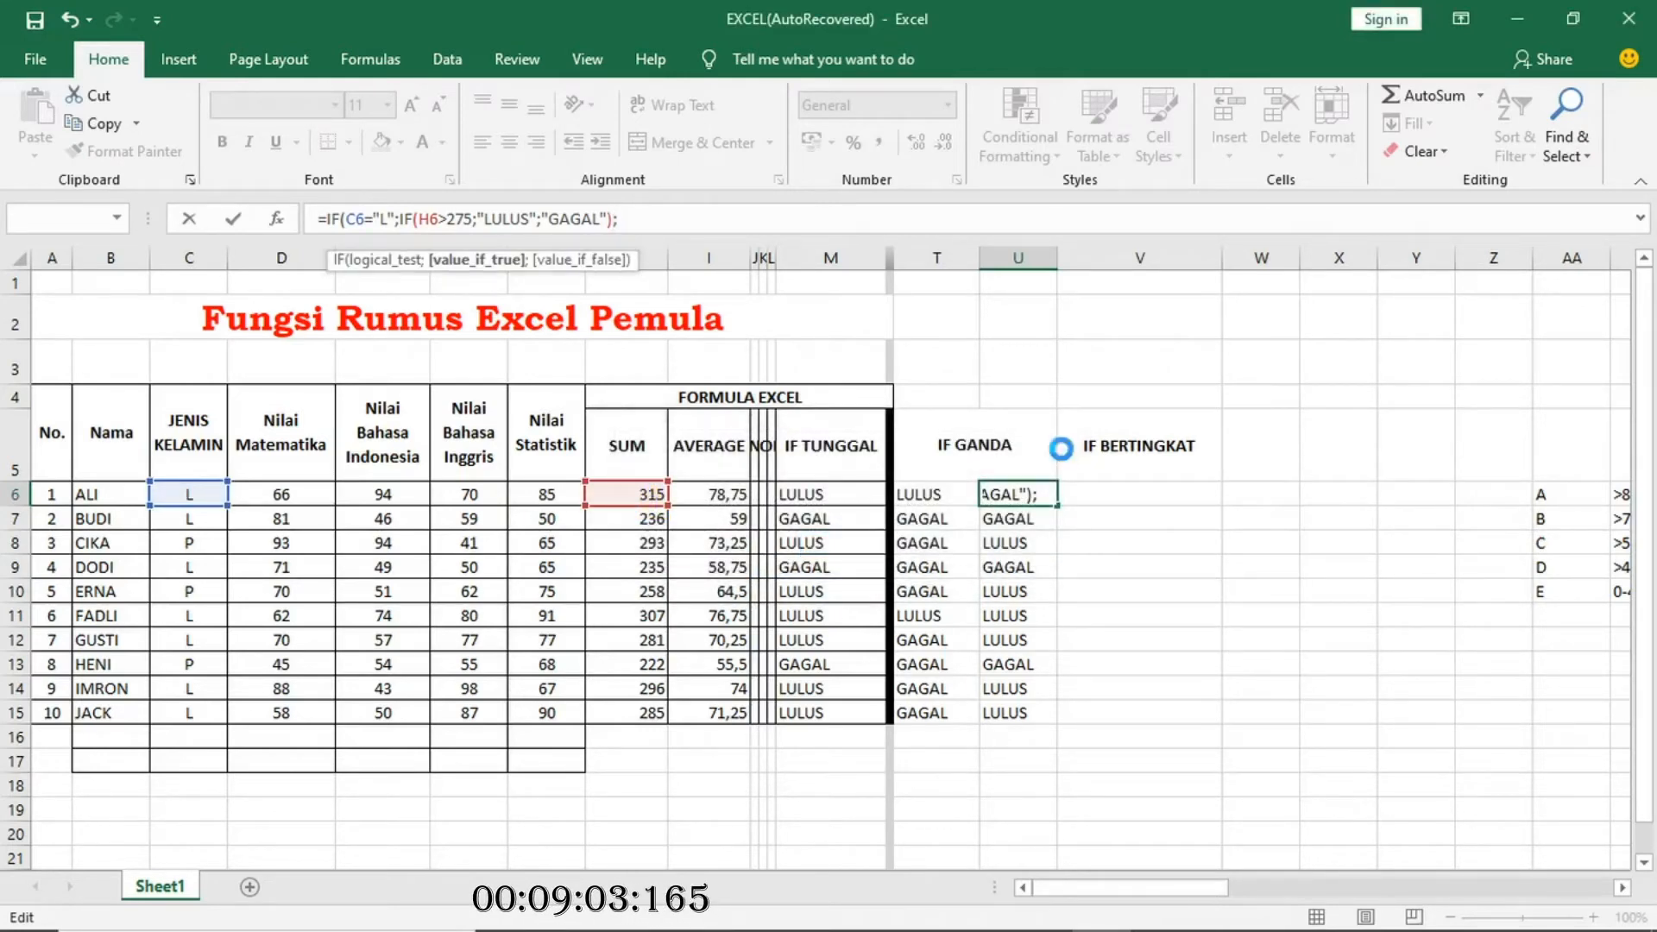
pyautogui.press('Return')
pyautogui.click(1046, 429)
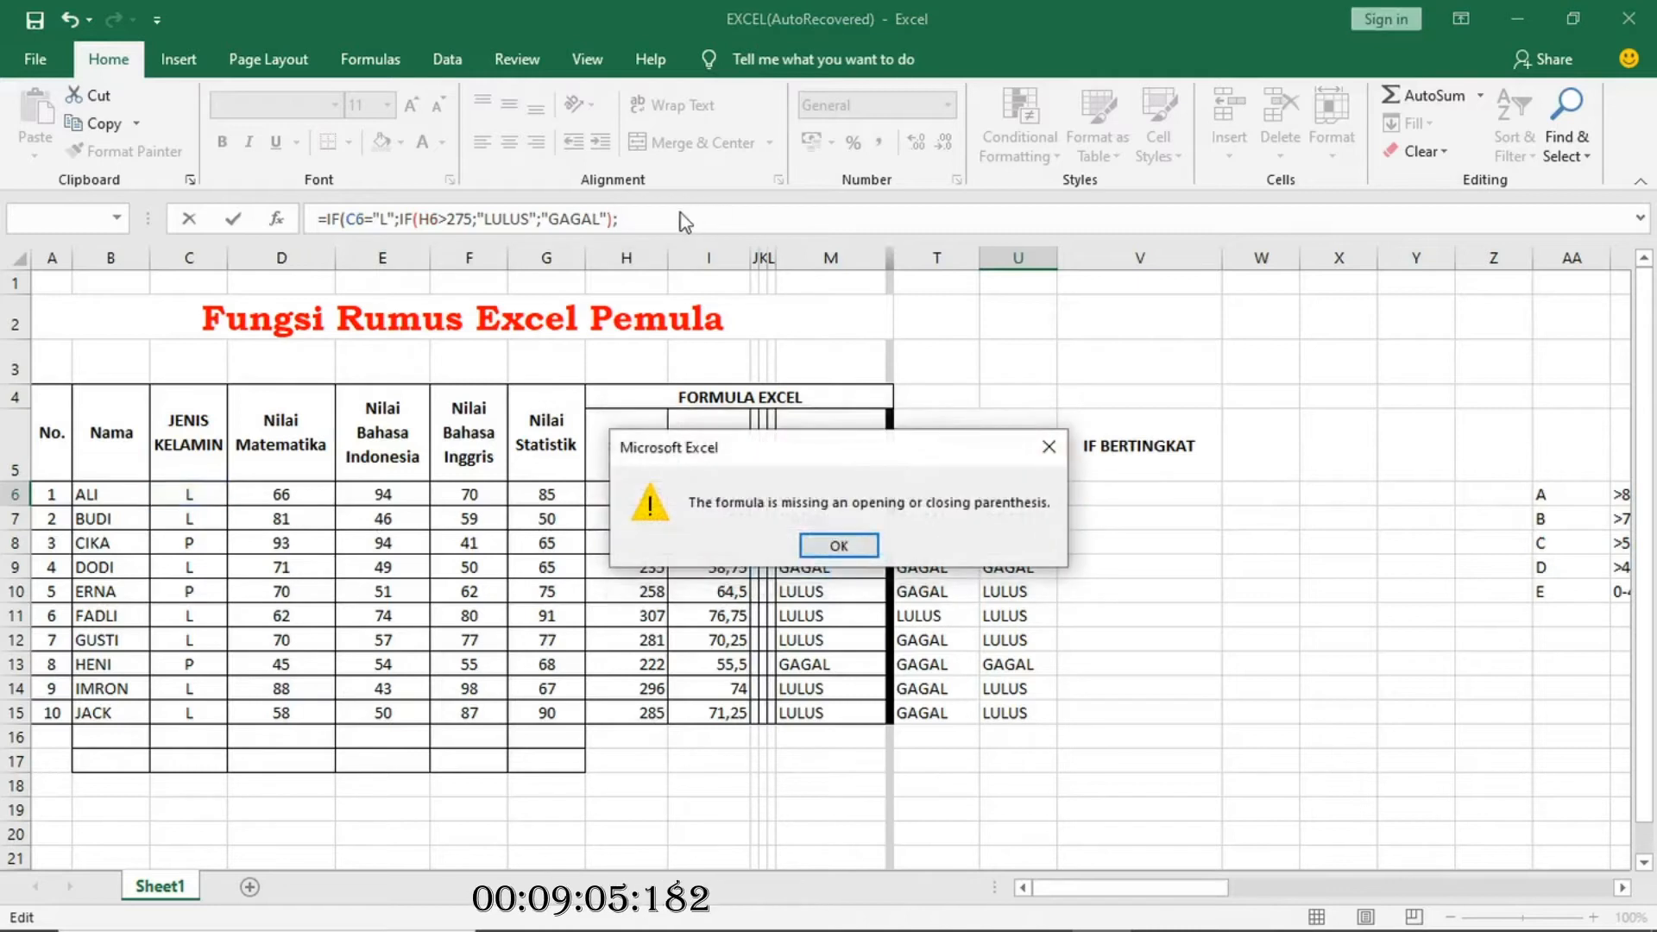
pyautogui.click(1049, 447)
pyautogui.press('BackSpace')
pyautogui.press('BackSpace')
pyautogui.press('BackSpace')
pyautogui.press('BackSpace')
pyautogui.press('BackSpace')
pyautogui.press('BackSpace')
pyautogui.press('BackSpace')
pyautogui.press('BackSpace')
pyautogui.press('BackSpace')
pyautogui.press('BackSpace')
pyautogui.press('BackSpace')
pyautogui.press('BackSpace')
pyautogui.press('BackSpace')
pyautogui.press('BackSpace')
pyautogui.press('BackSpace')
pyautogui.press('BackSpace')
pyautogui.press('BackSpace')
pyautogui.press('BackSpace')
pyautogui.press('BackSpace')
pyautogui.press('BackSpace')
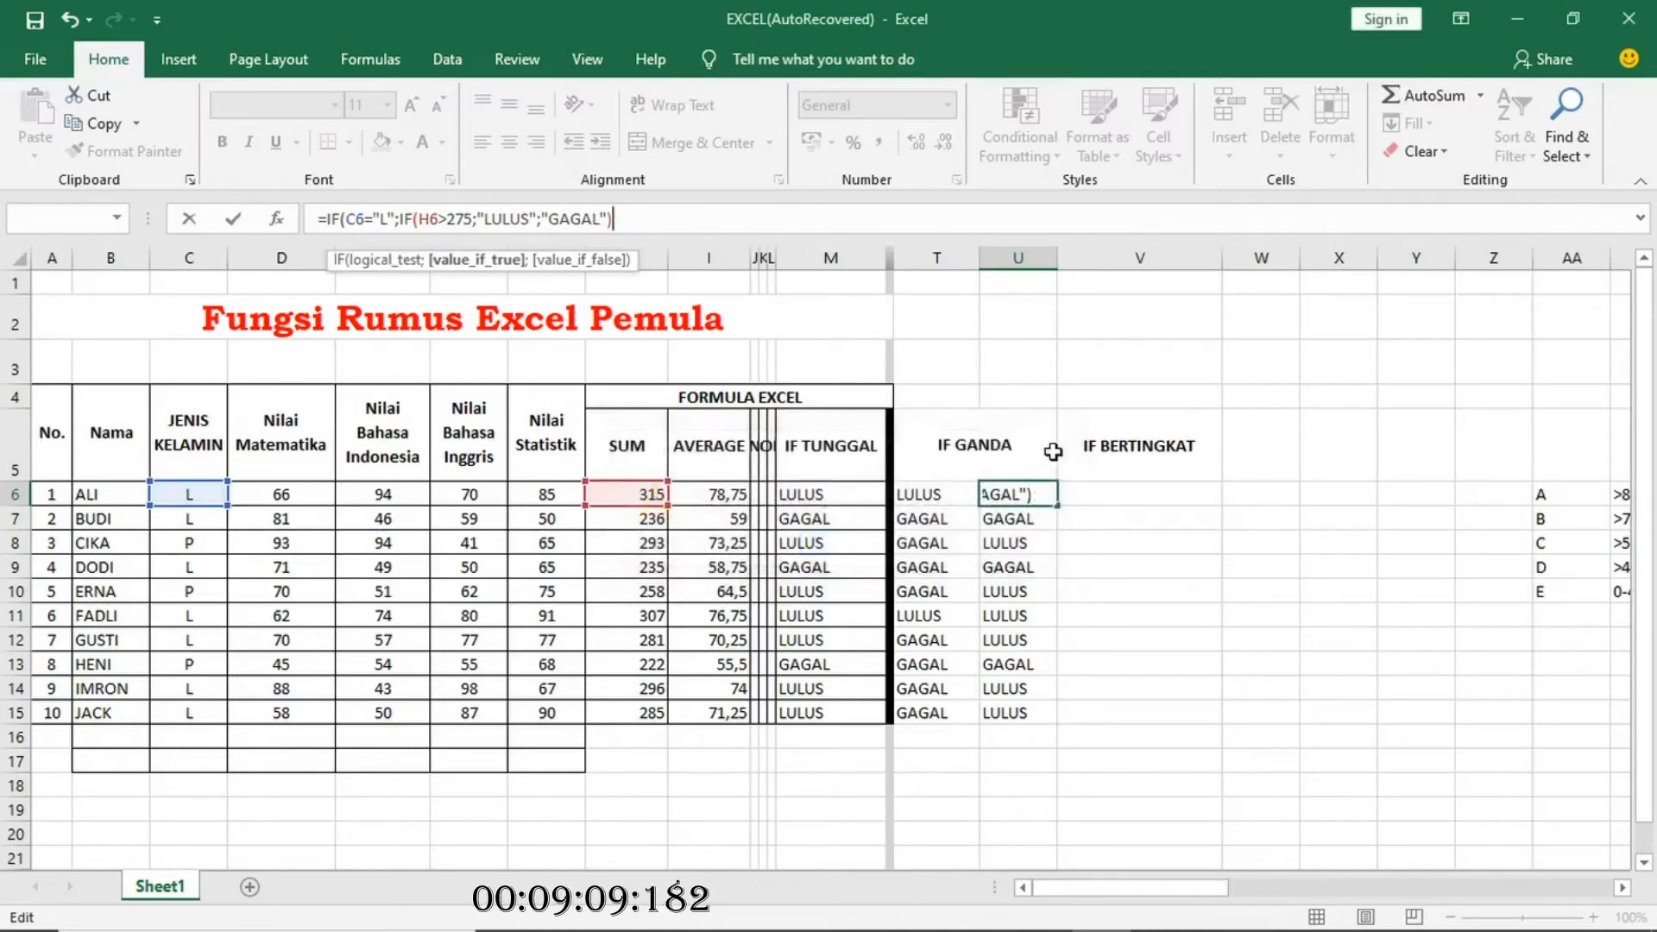
pyautogui.press('Escape')
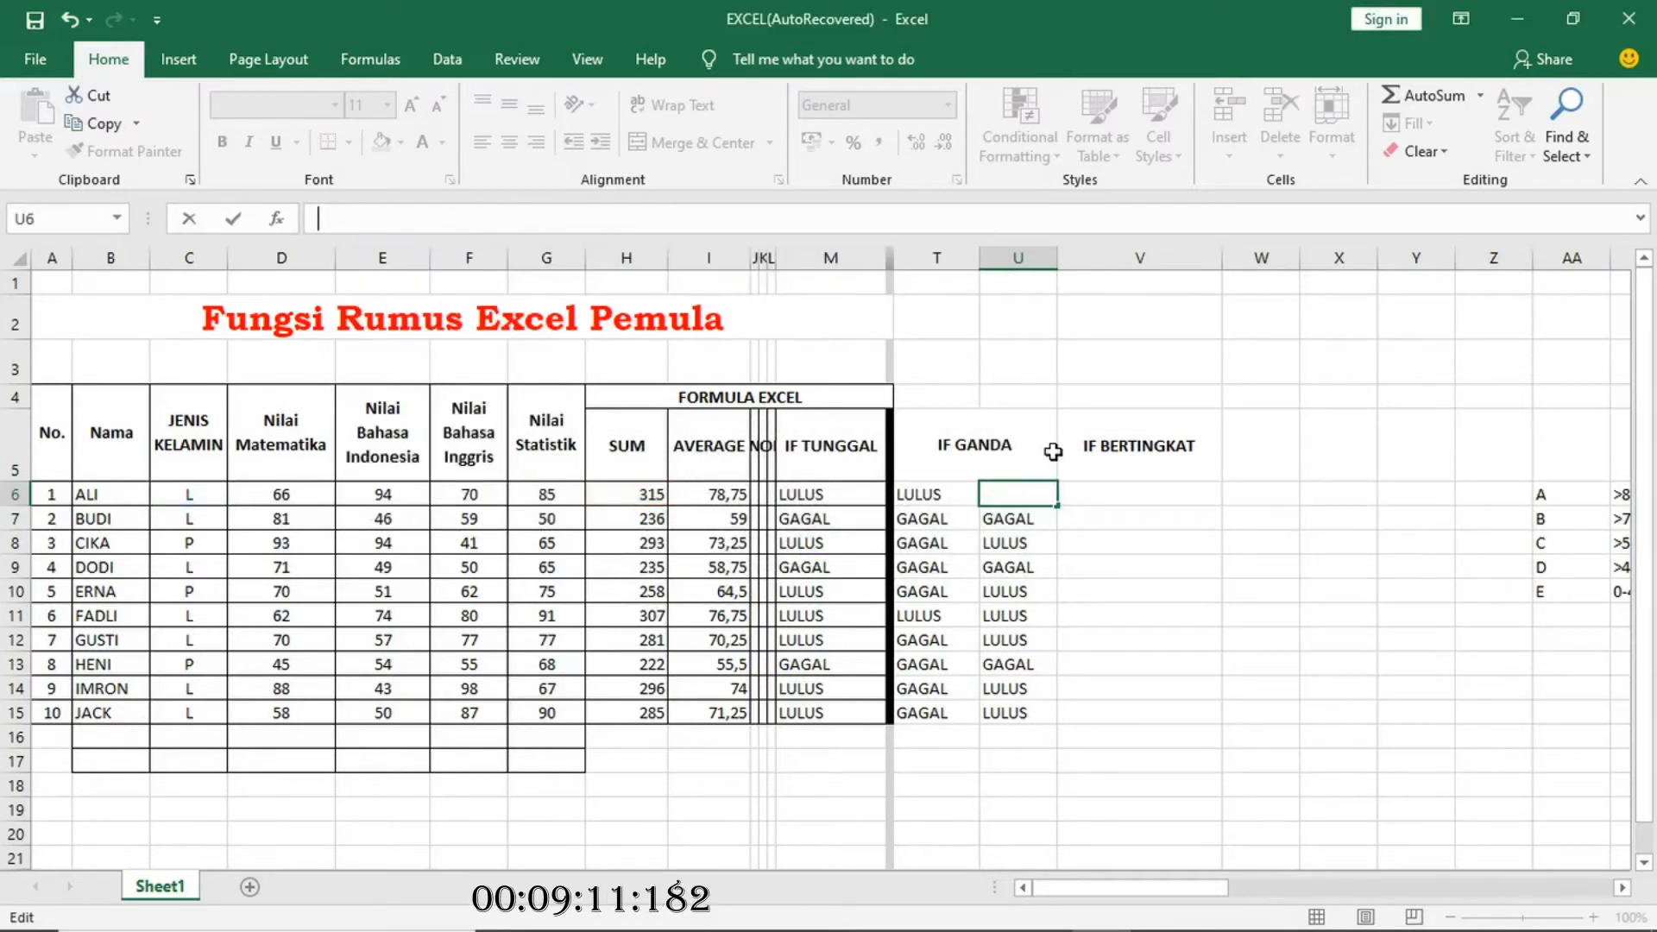
pyautogui.press('Right')
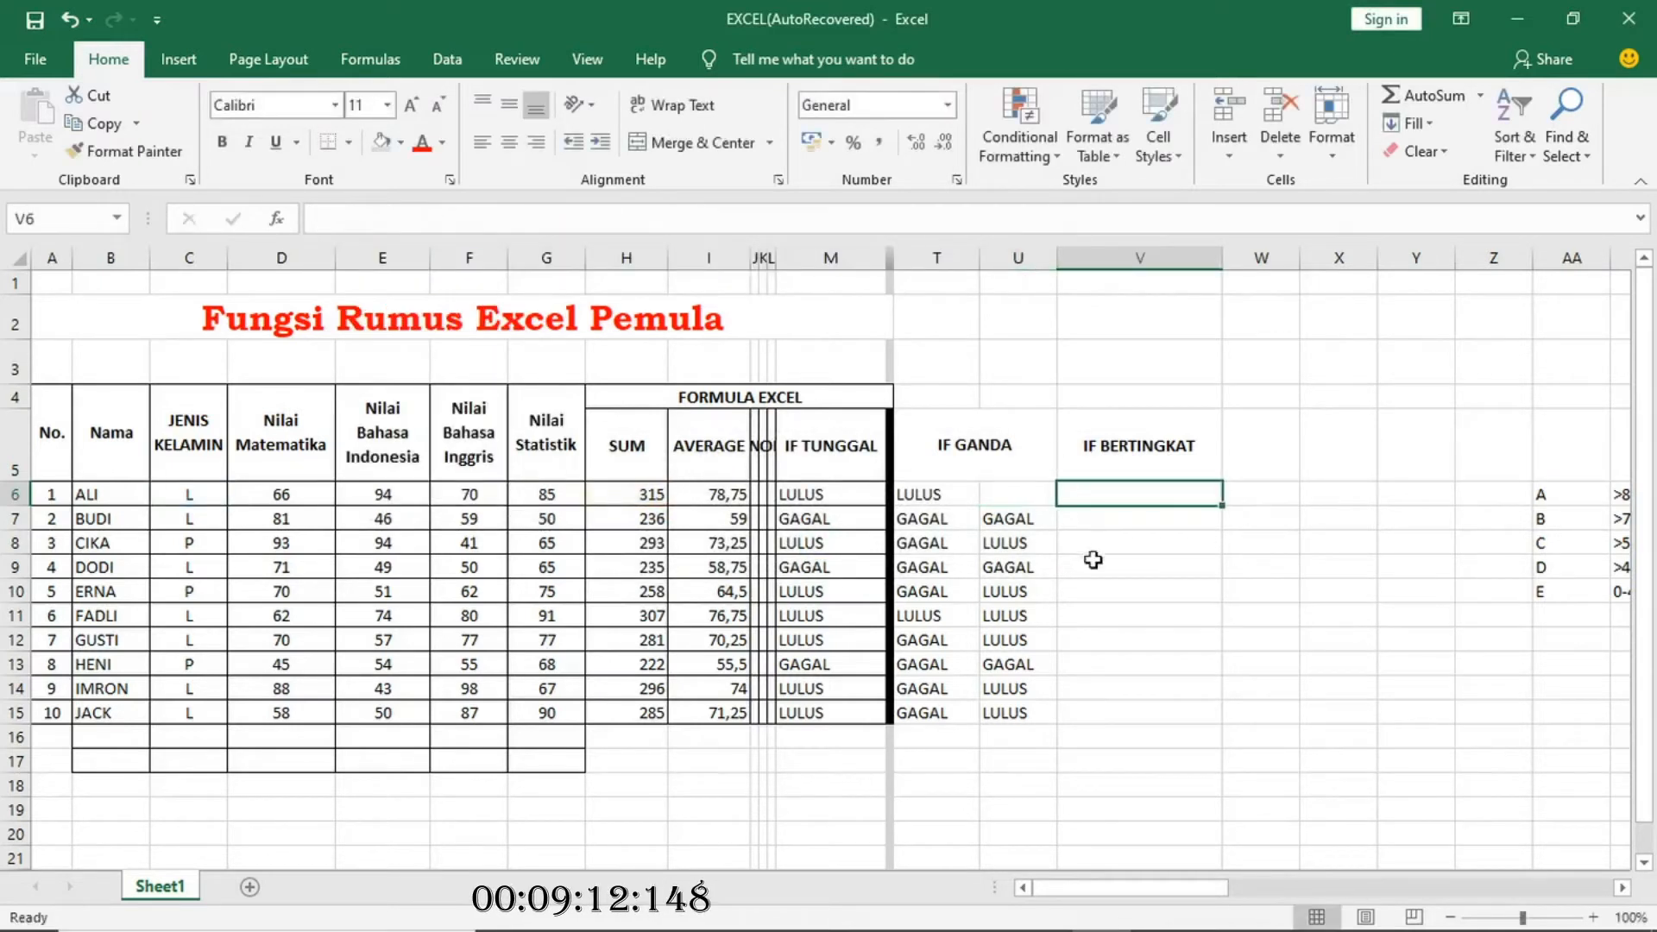
# Copy the nested IF formula from U7 into U6.
pyautogui.click(1005, 518)
pyautogui.hotkey('ctrl', 'c')
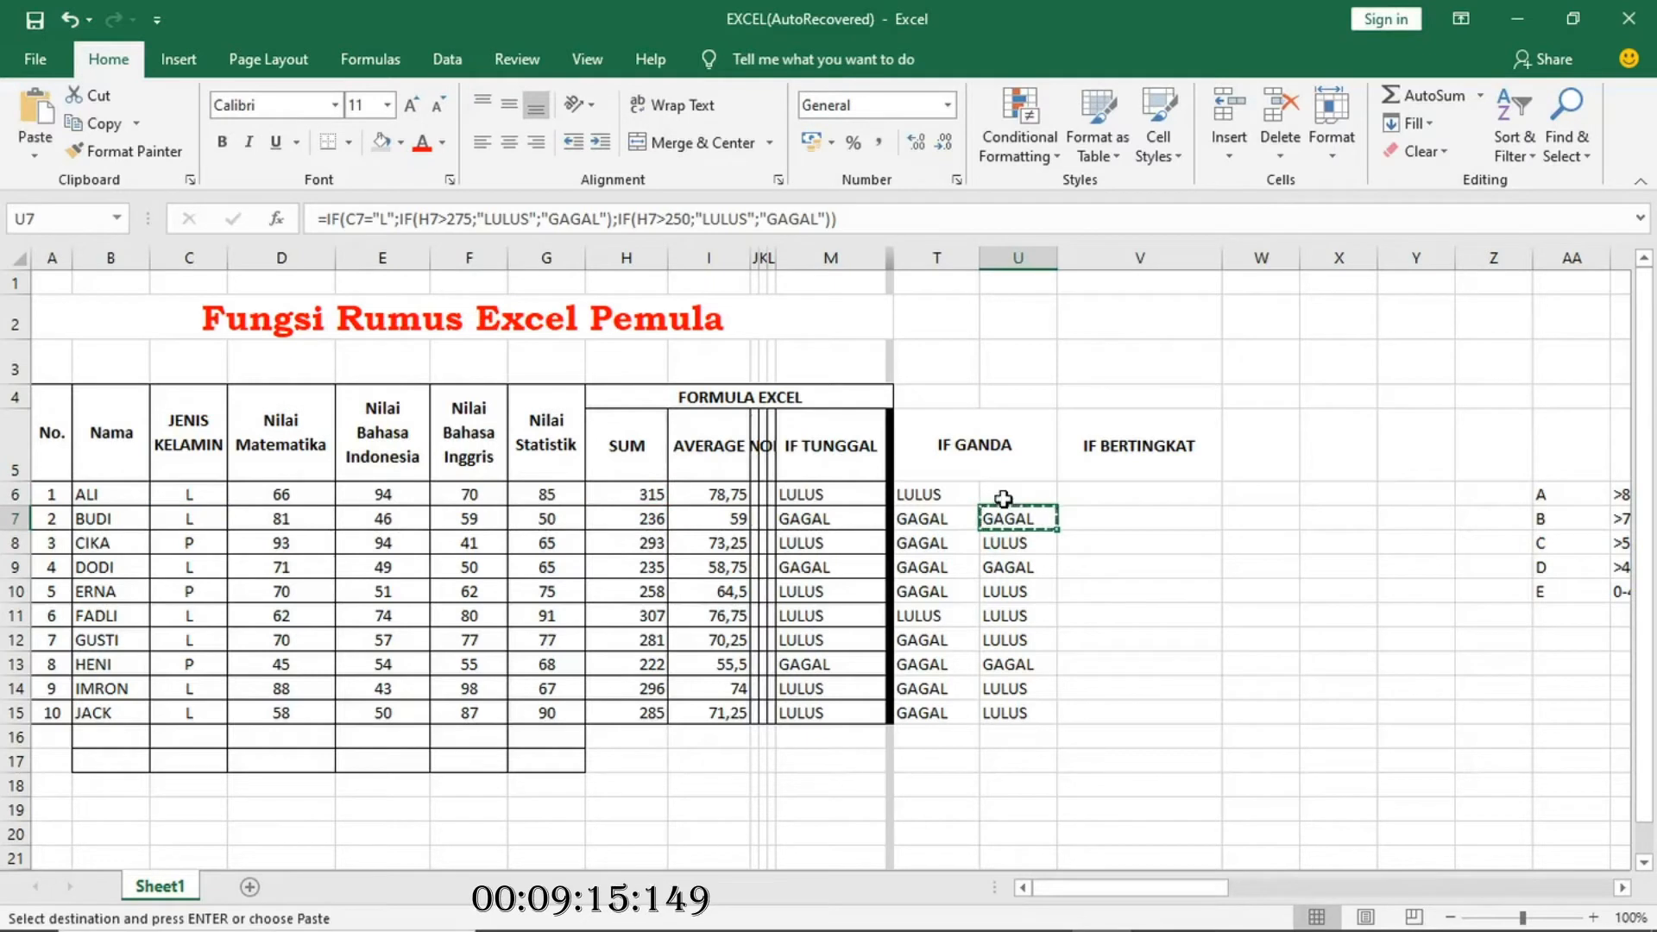
pyautogui.click(1004, 494)
pyautogui.hotkey('ctrl', 'v')
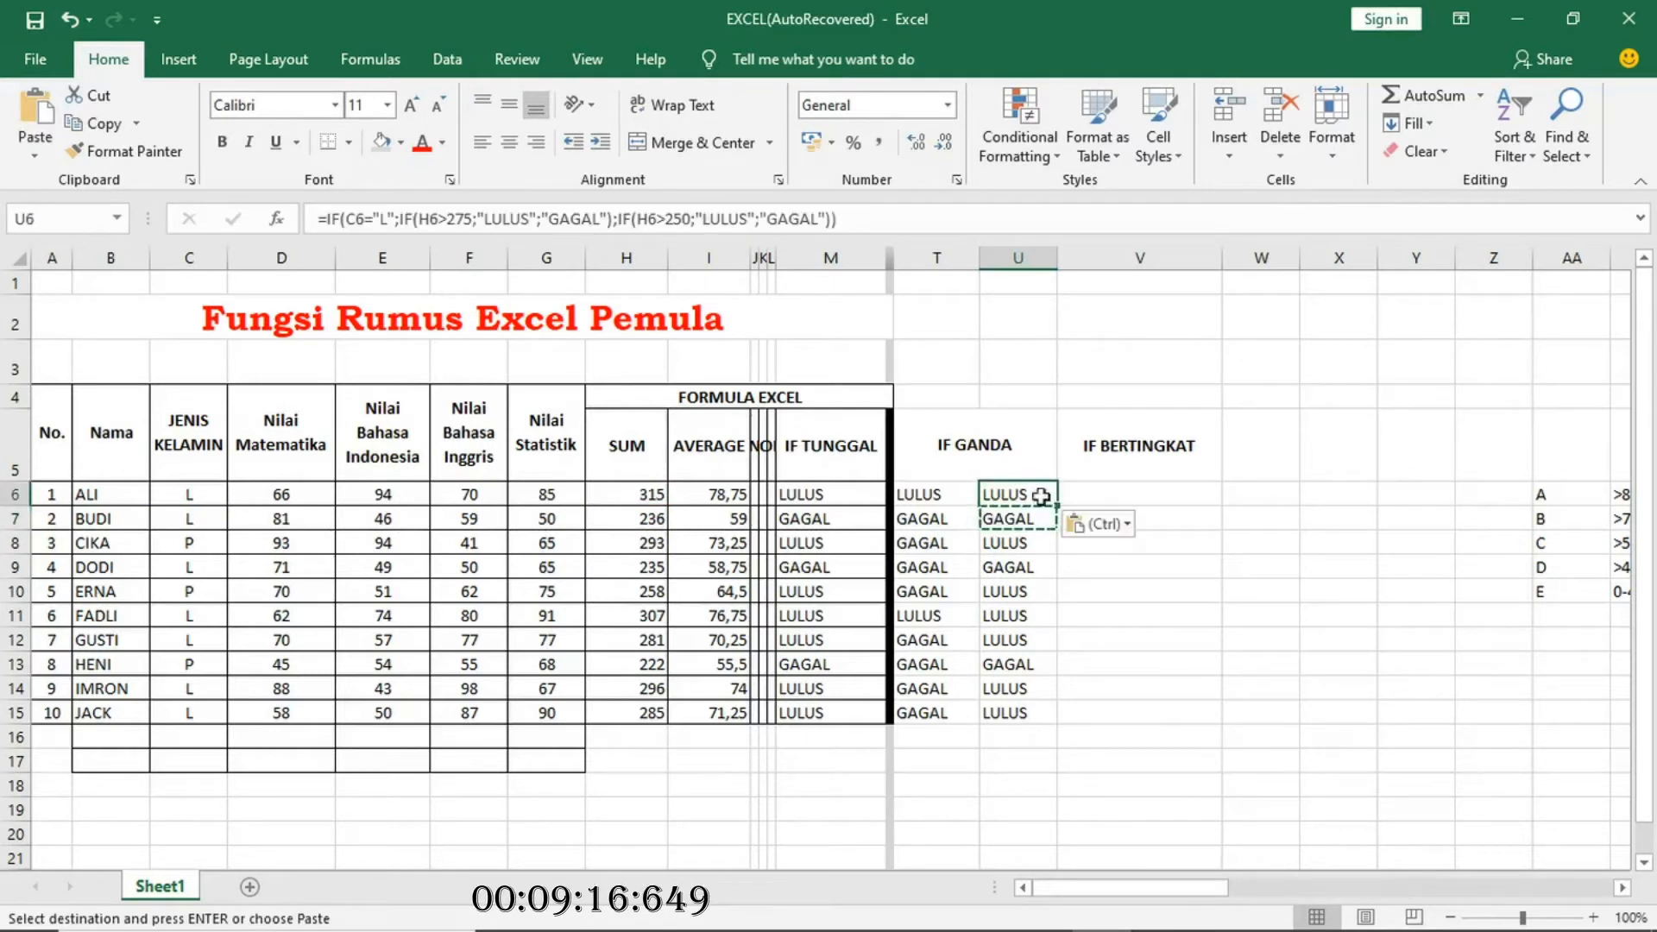
# Delete the three empty columns W to Y between the IF BERTINGKAT column and the grade scale.
pyautogui.click(1103, 496)
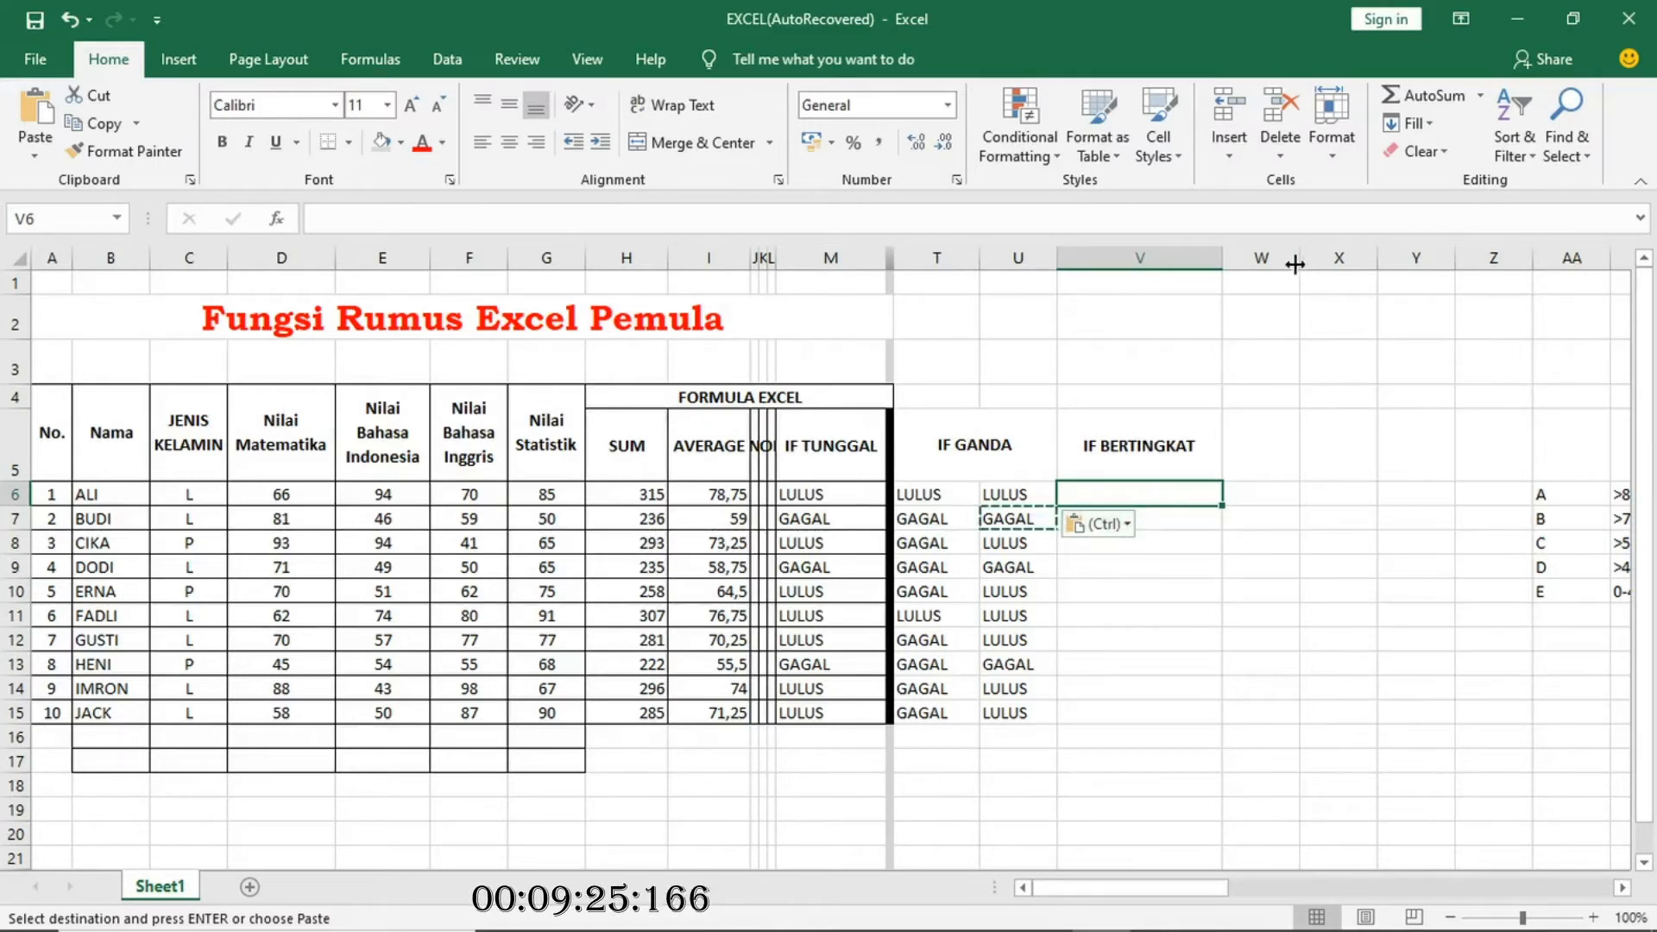
pyautogui.moveTo(1282, 258); pyautogui.dragTo(1437, 252)
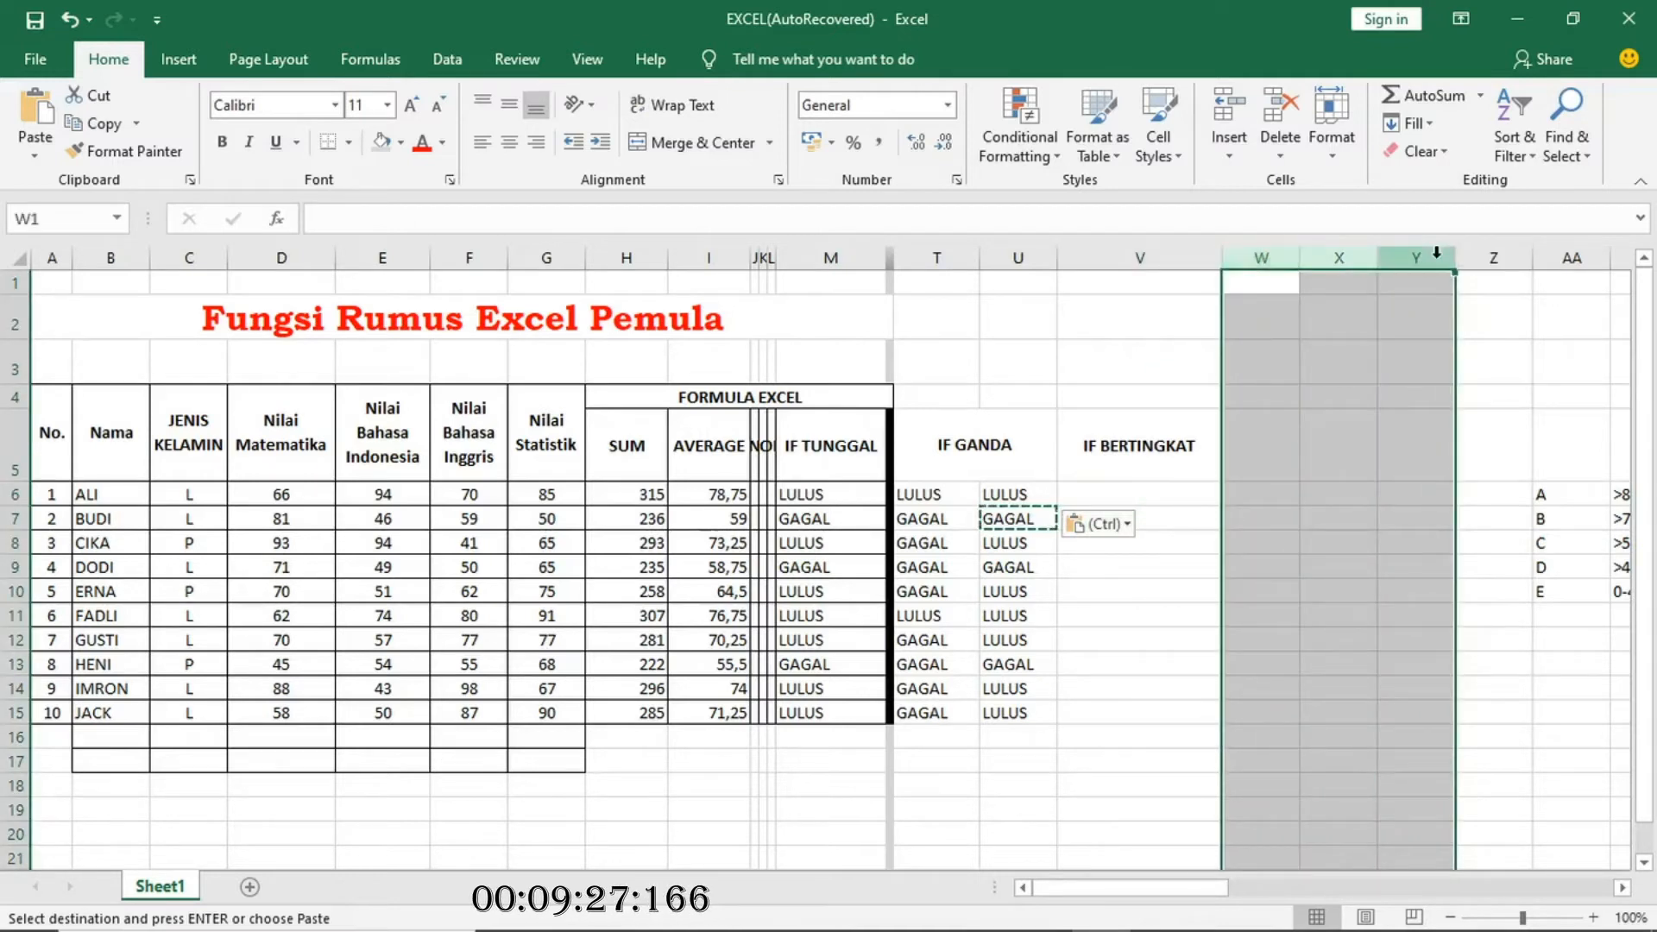
pyautogui.rightClick(1437, 252)
pyautogui.click(1298, 458)
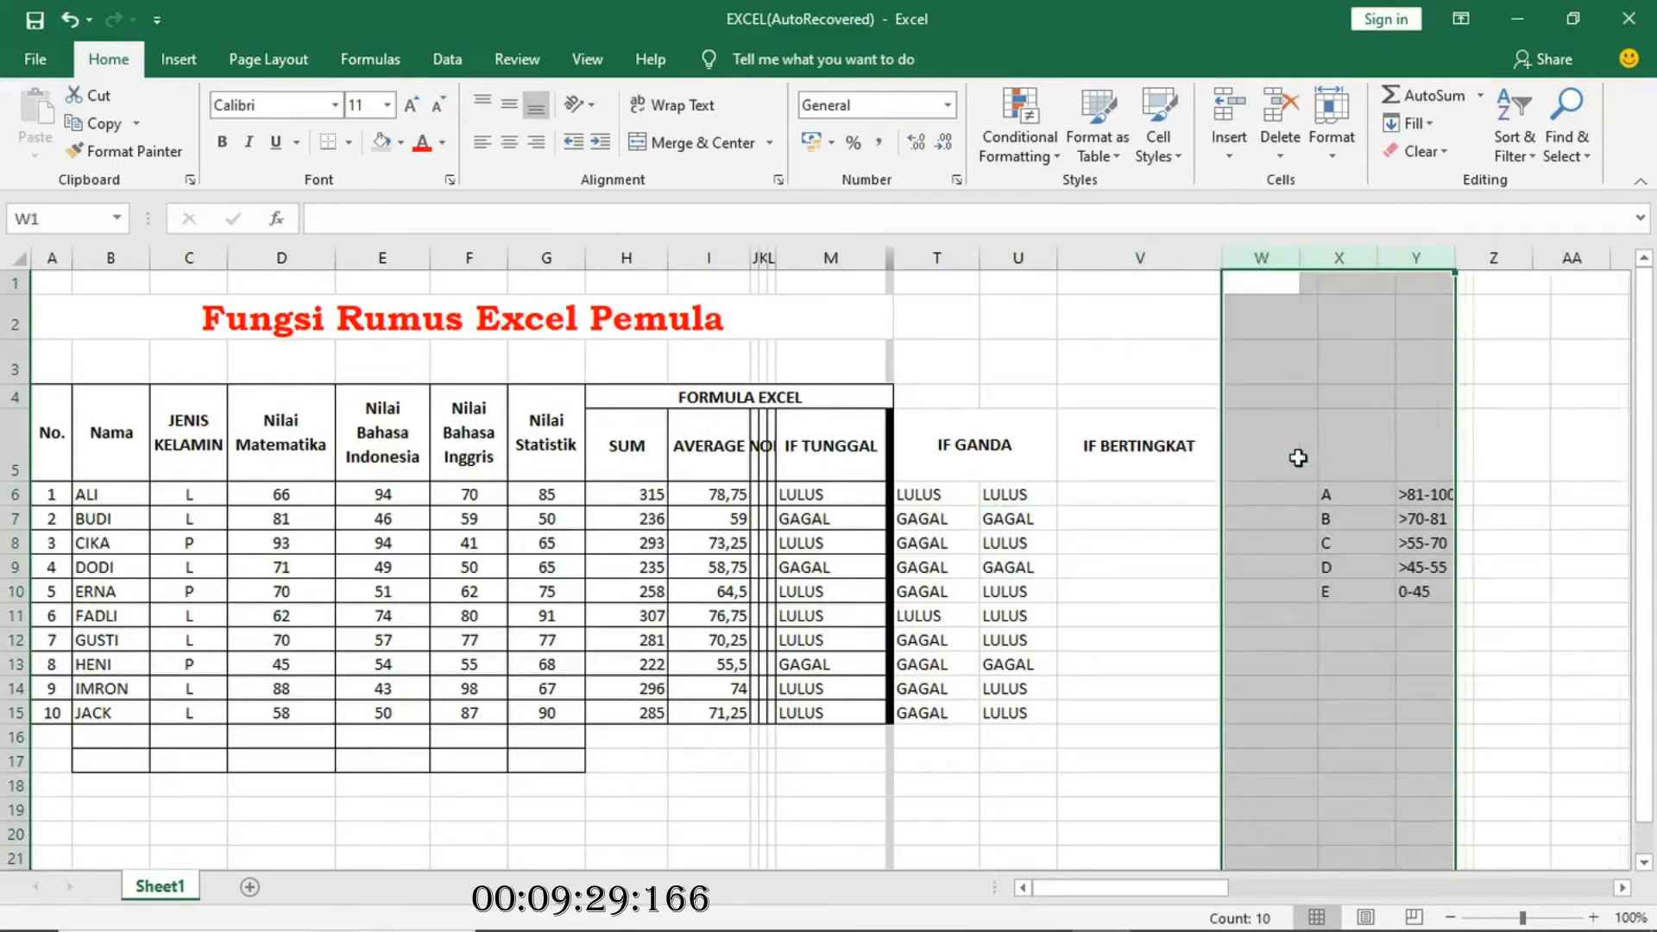
pyautogui.click(1321, 492)
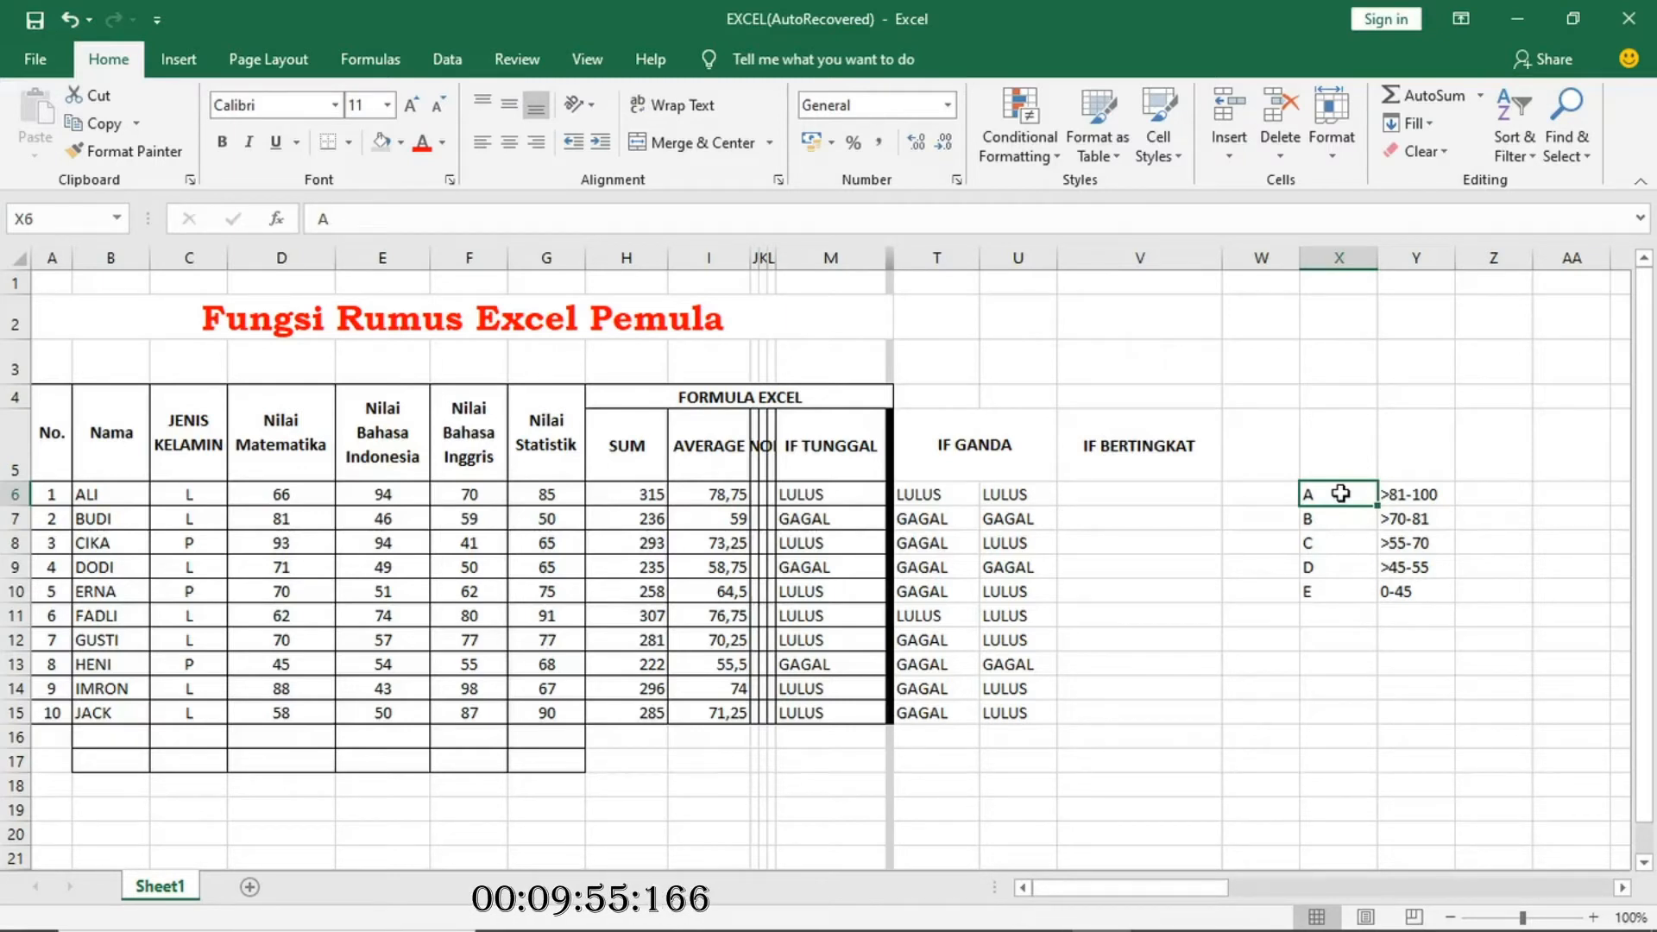
pyautogui.click(1338, 618)
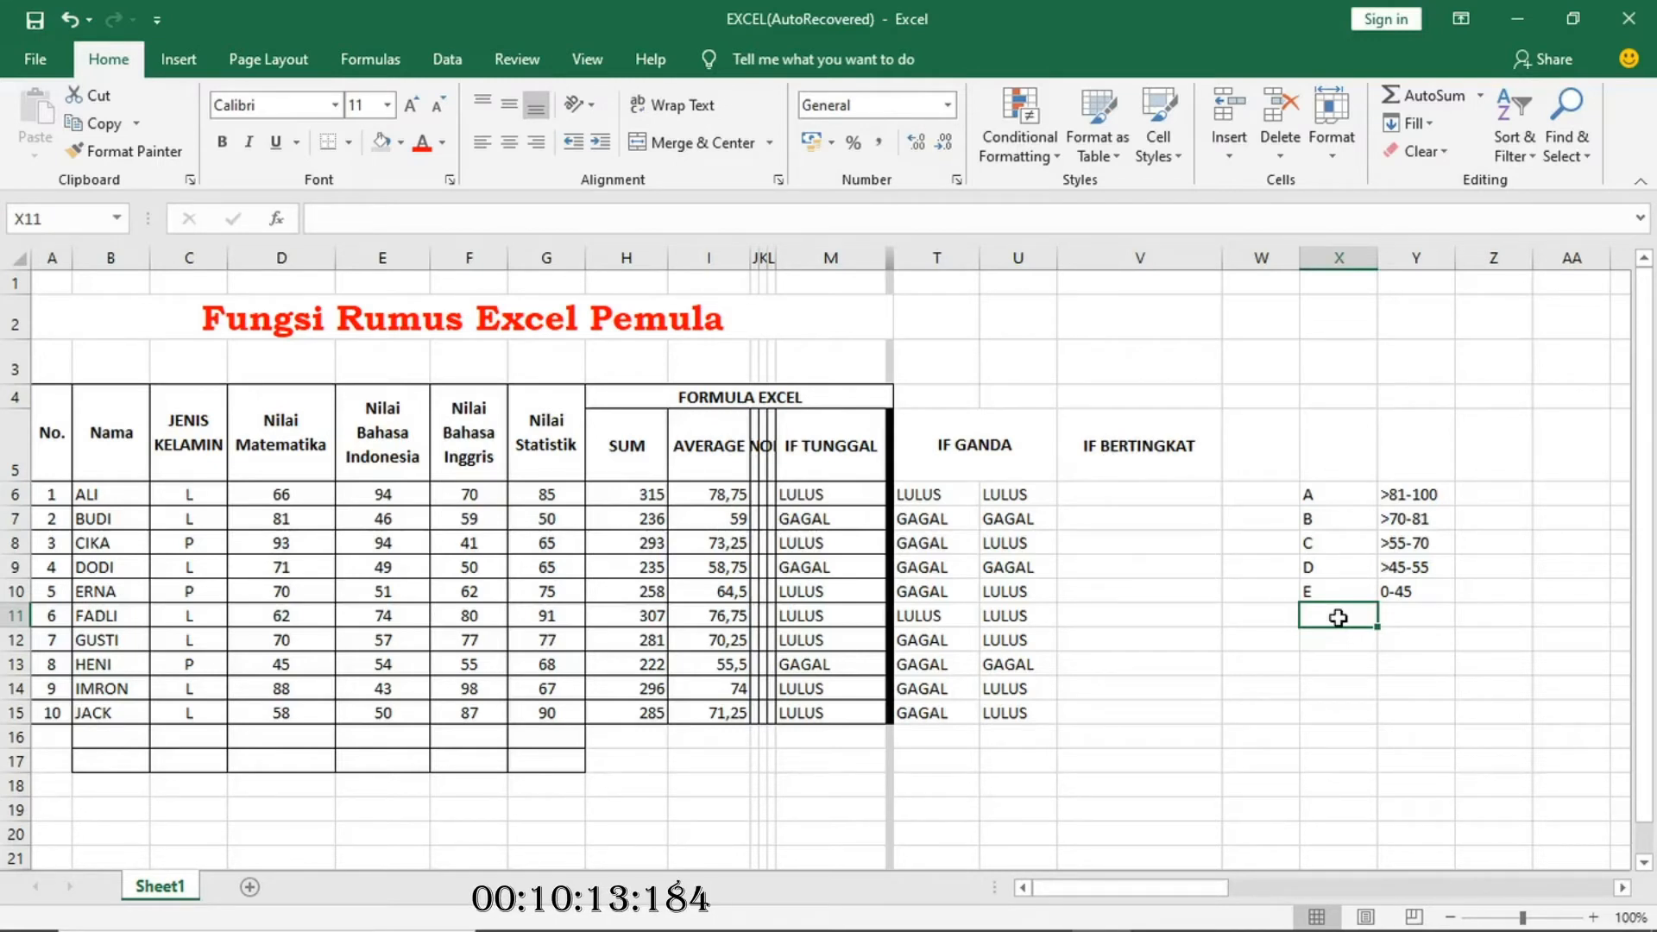
# Begin an IF formula in V6 under IF BERTINGKAT whose condition tests whether the average in I6 is >=0.
pyautogui.click(1118, 486)
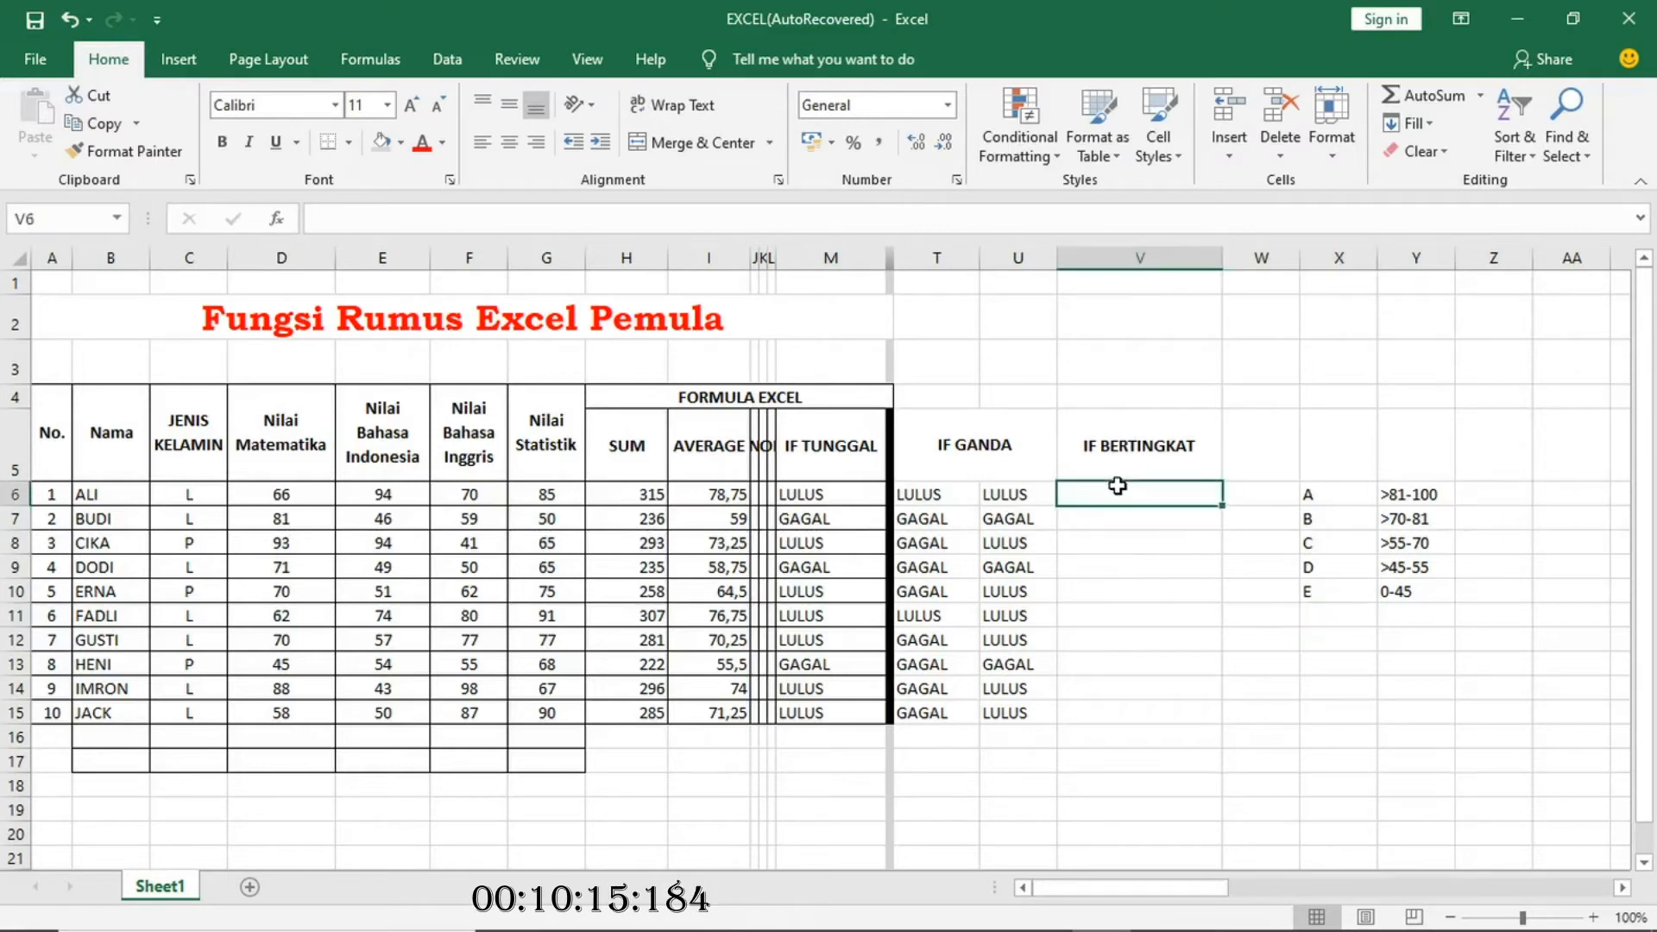
pyautogui.write('=IF')
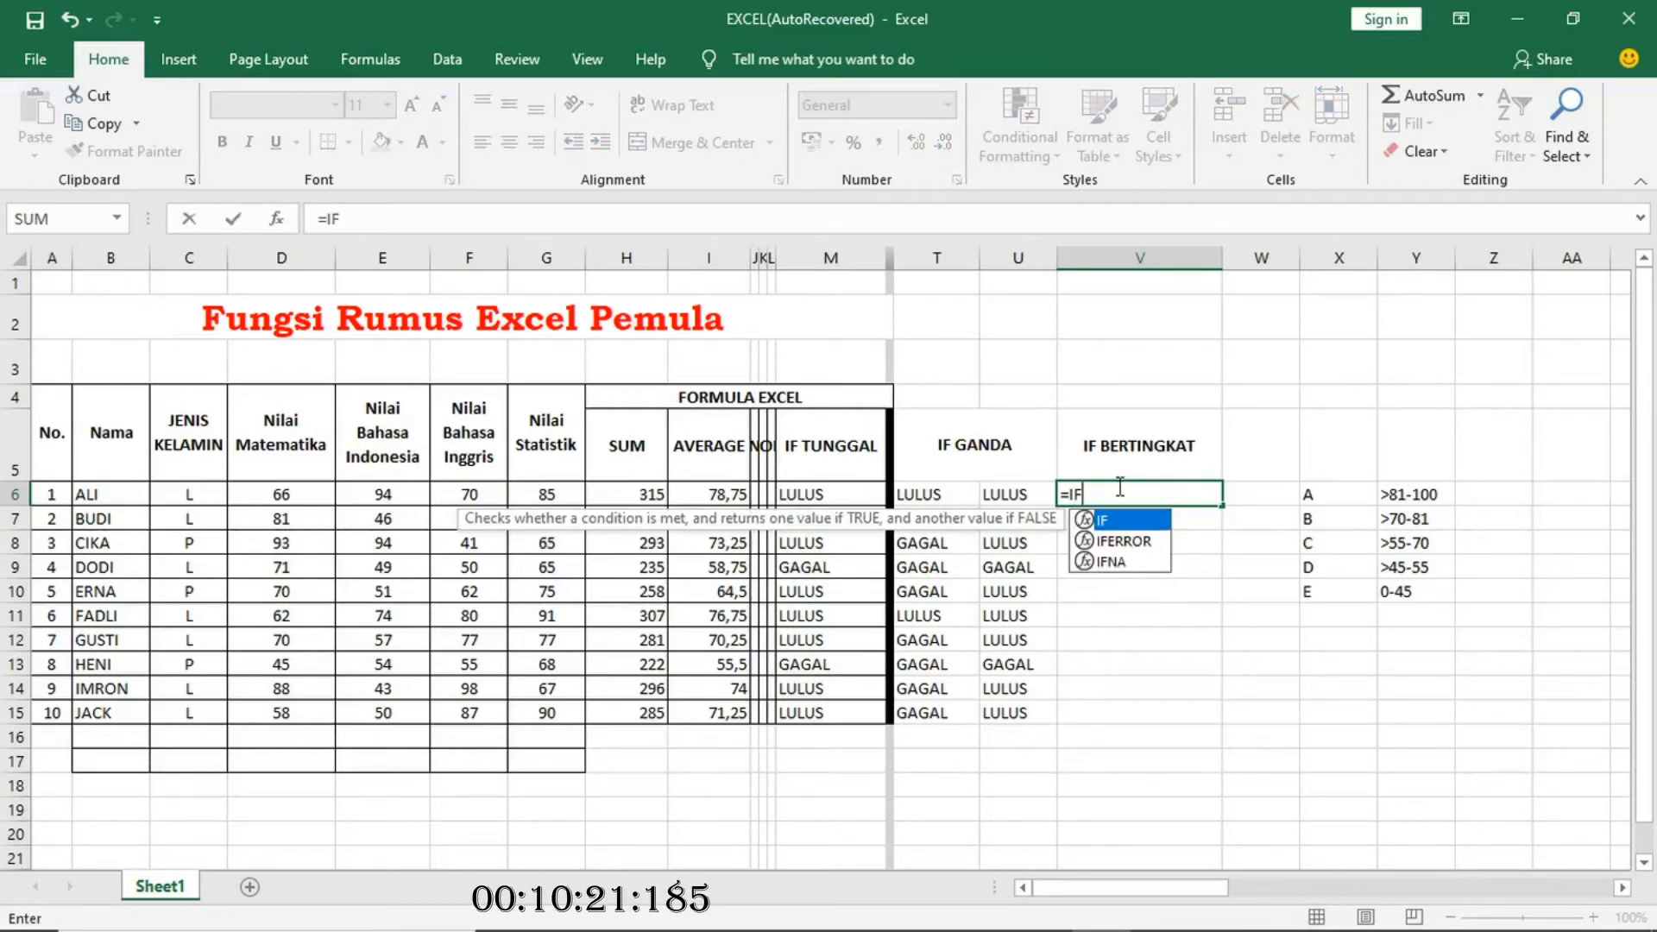
pyautogui.write('(')
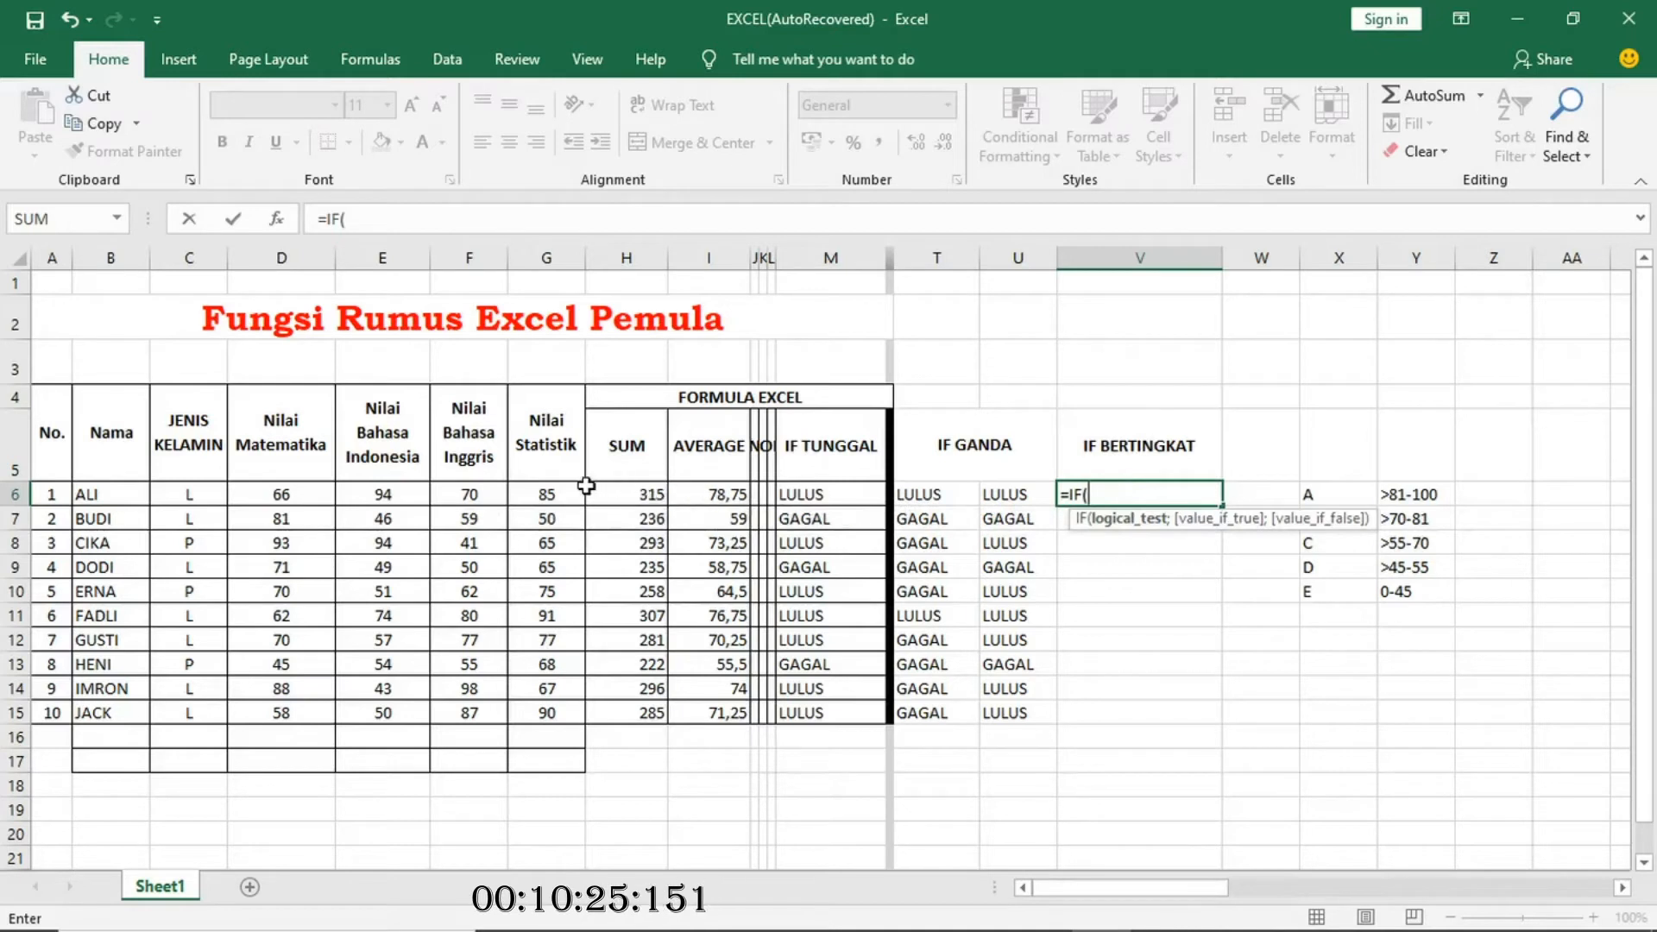
pyautogui.click(707, 494)
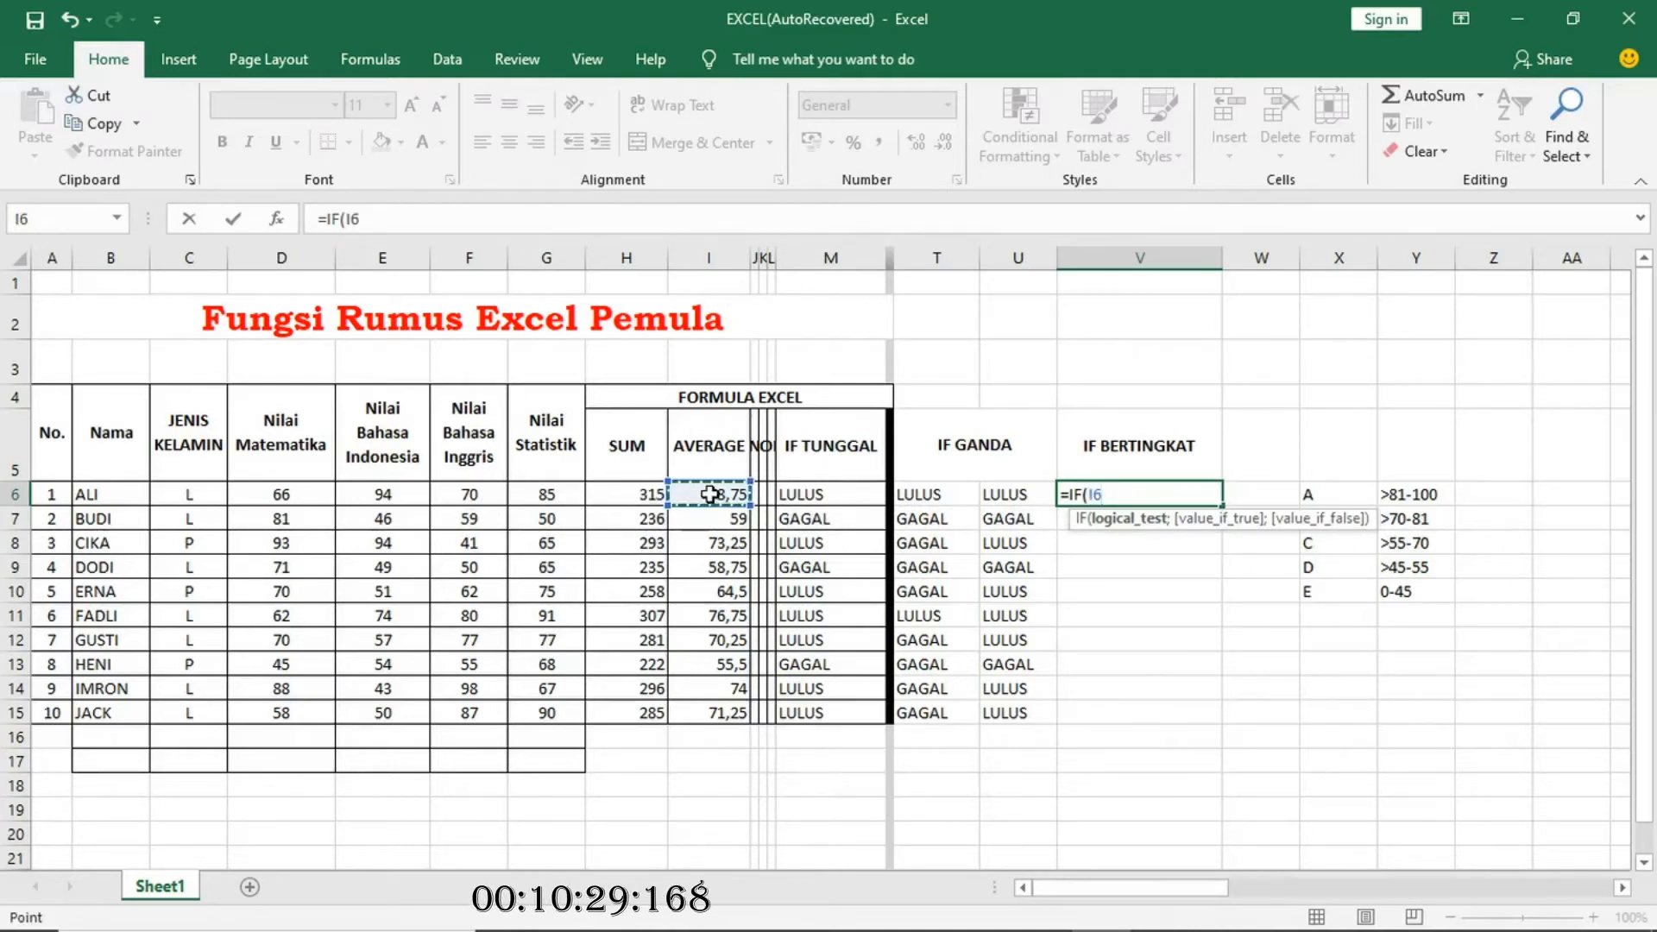
pyautogui.write('>=0')
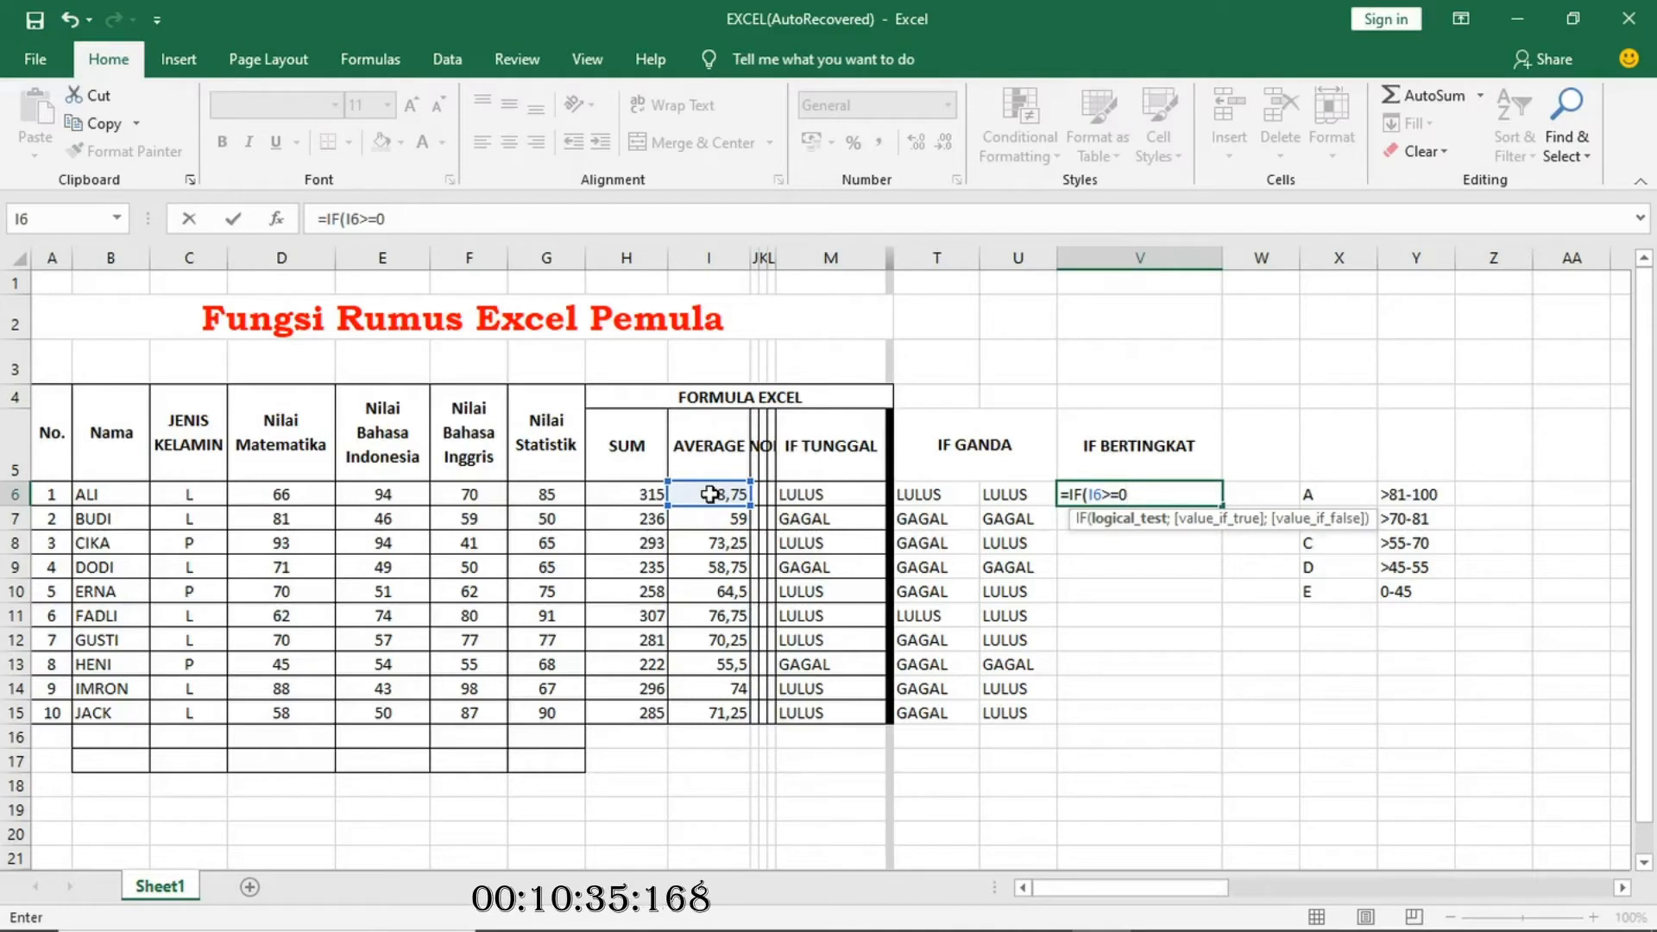
pyautogui.write(';')
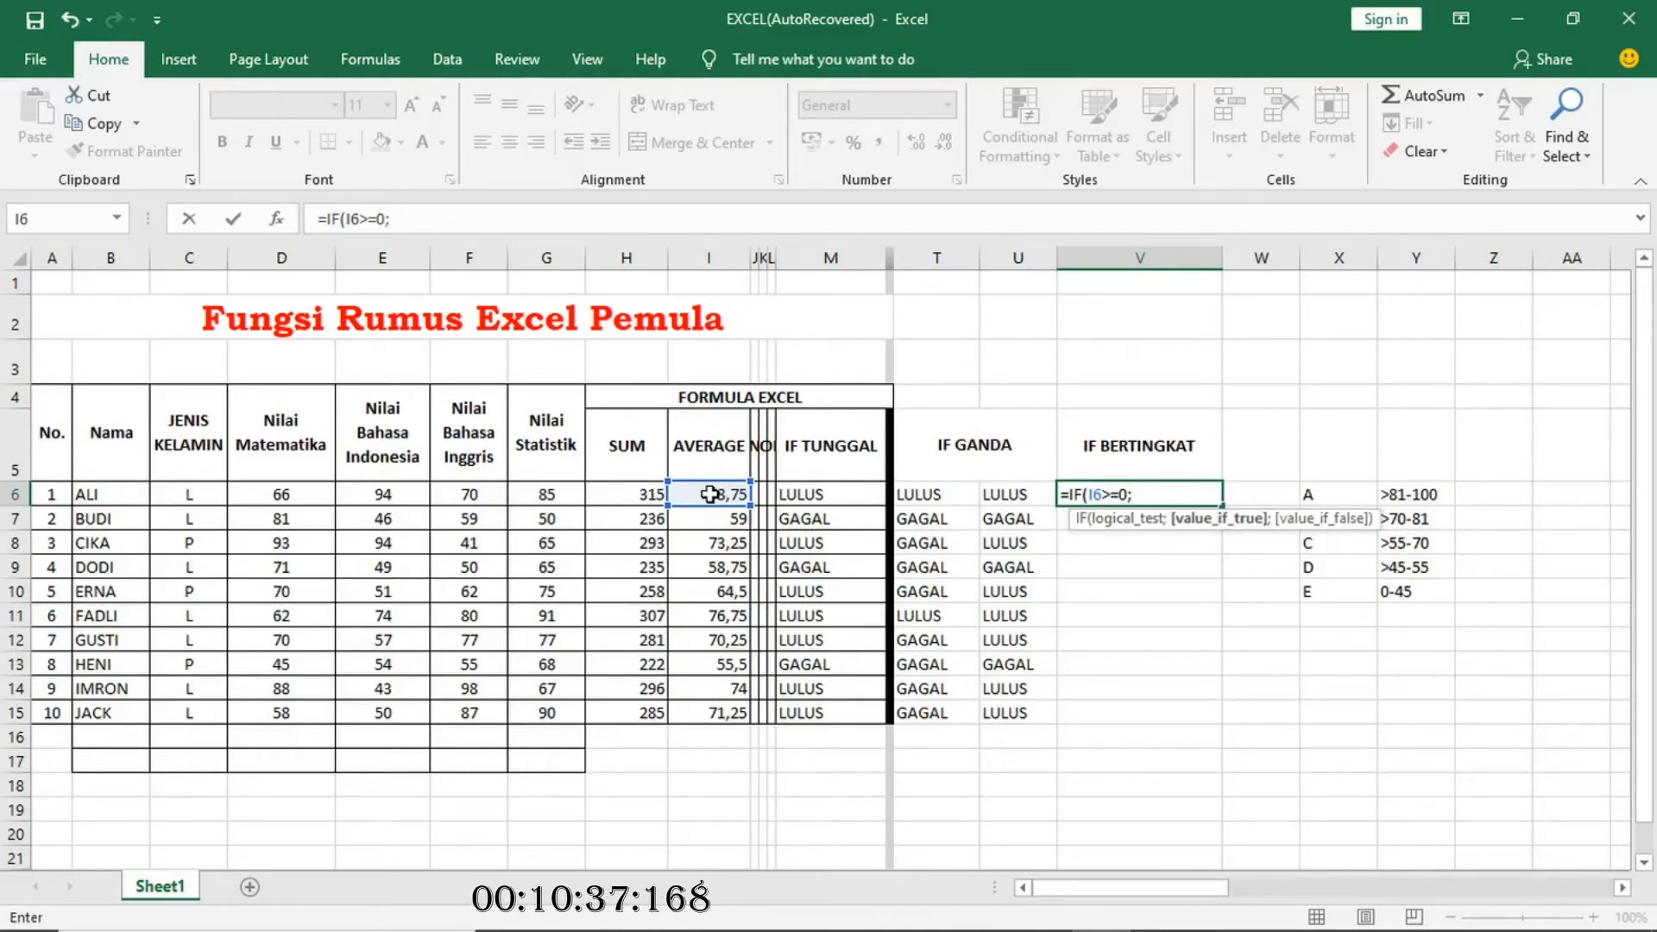
# Nest an IF with the condition <=45 and the result "E" as the value-if-true of the V6 formula.
pyautogui.write('I')
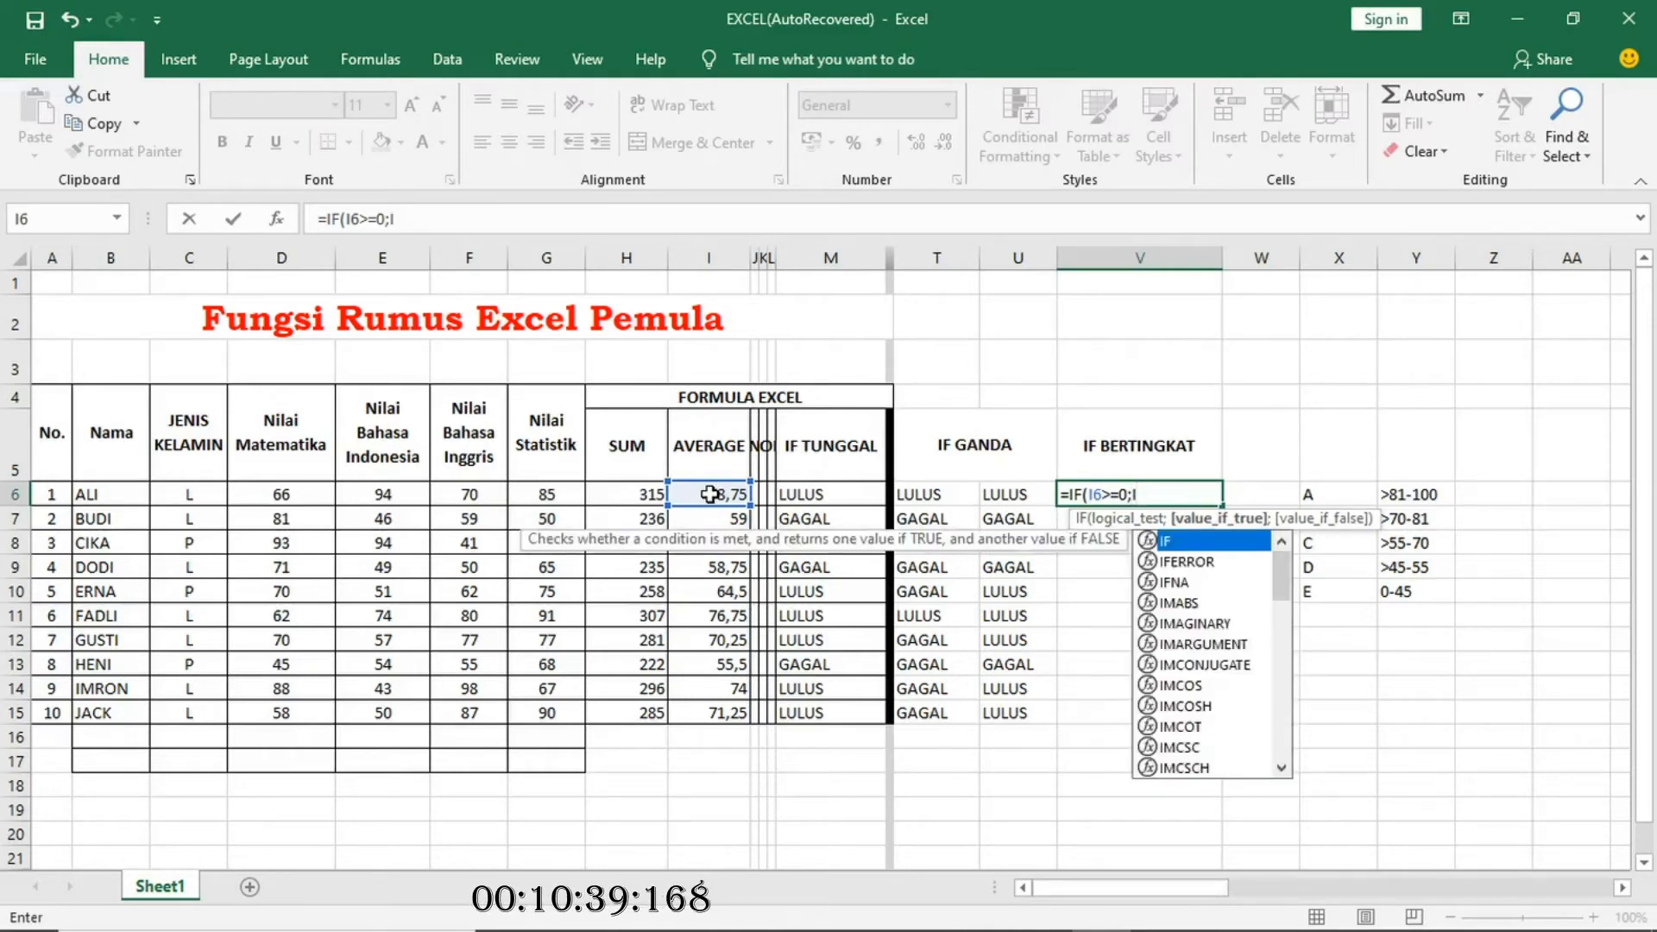
pyautogui.write('F(')
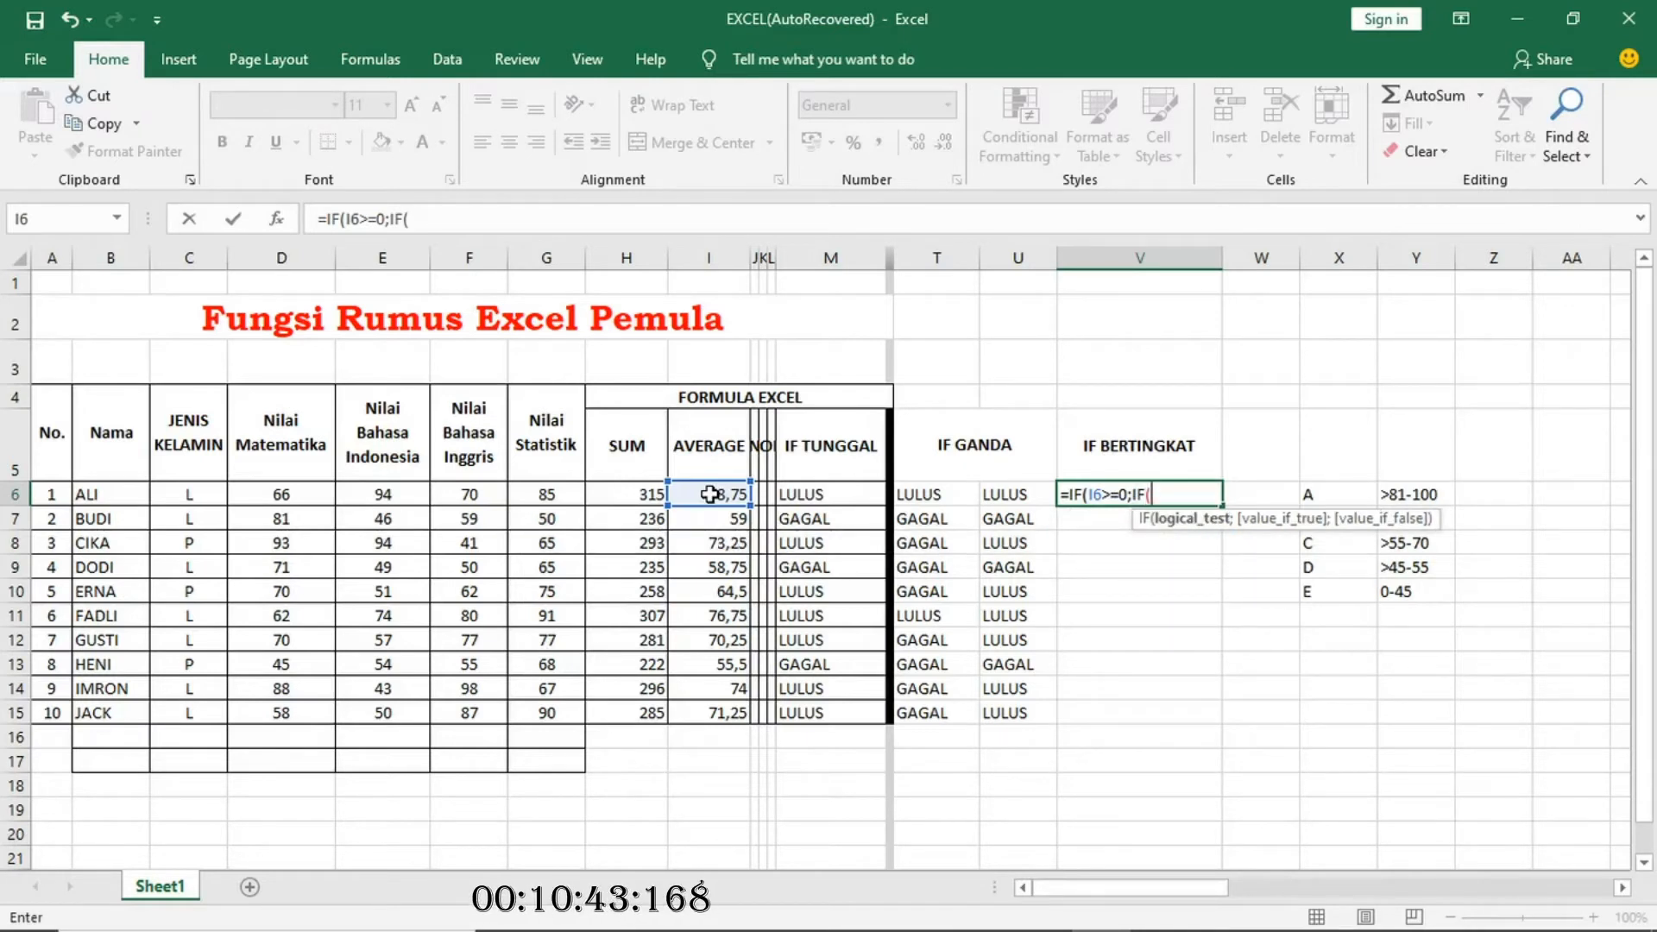
pyautogui.write('<')
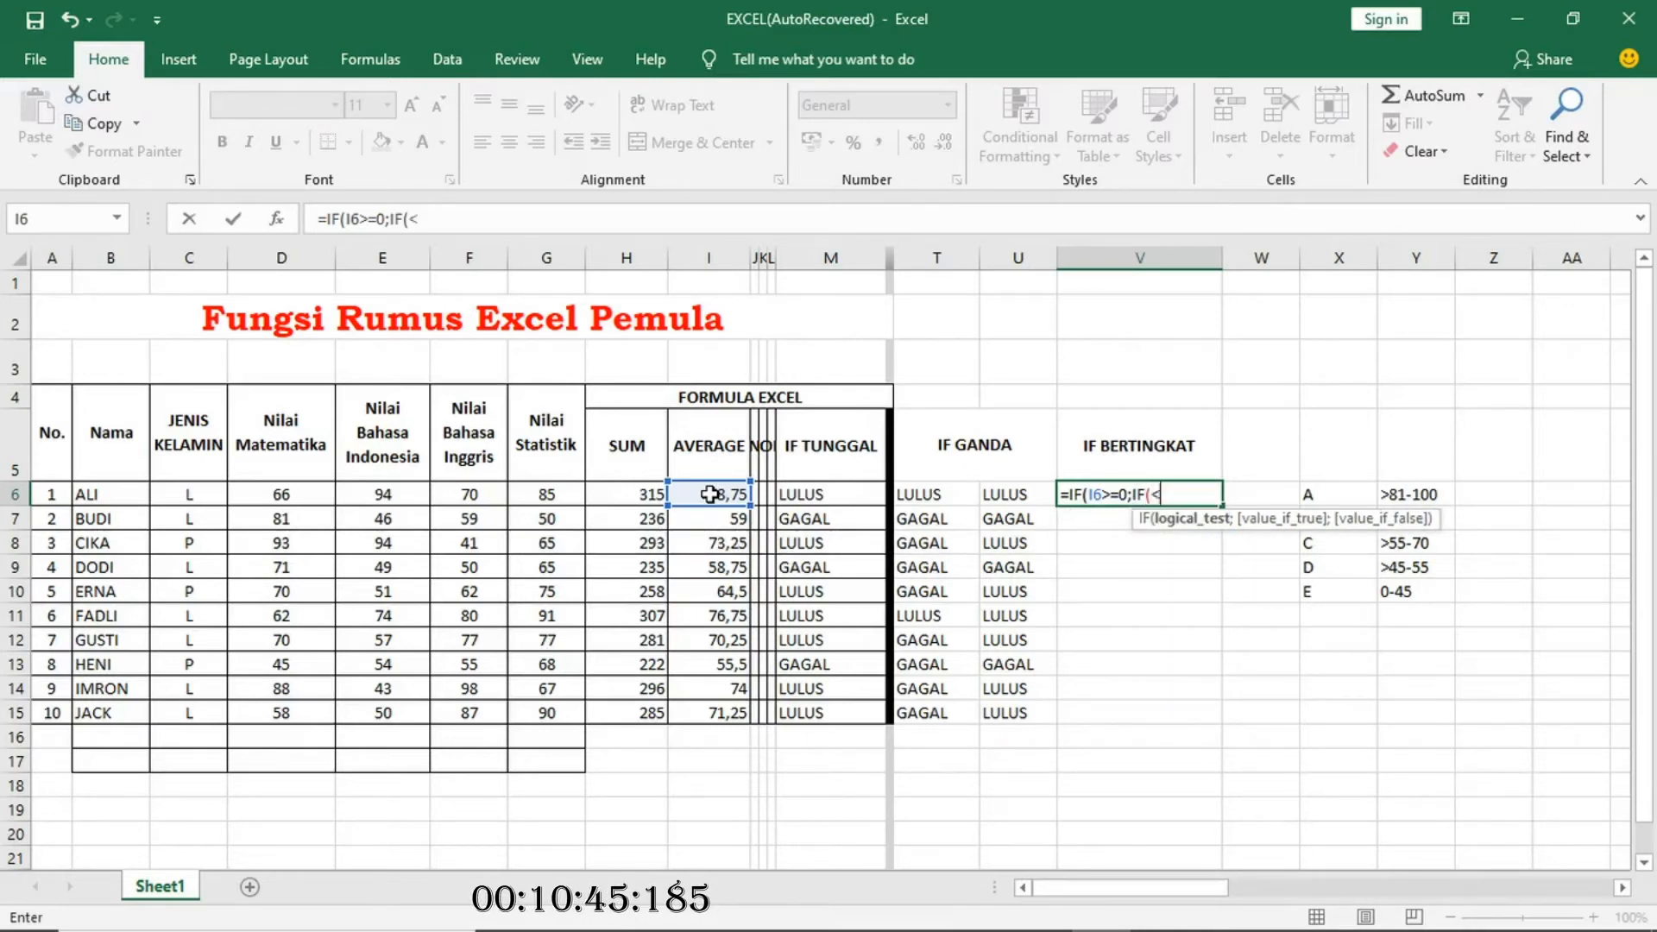
pyautogui.write('=45;')
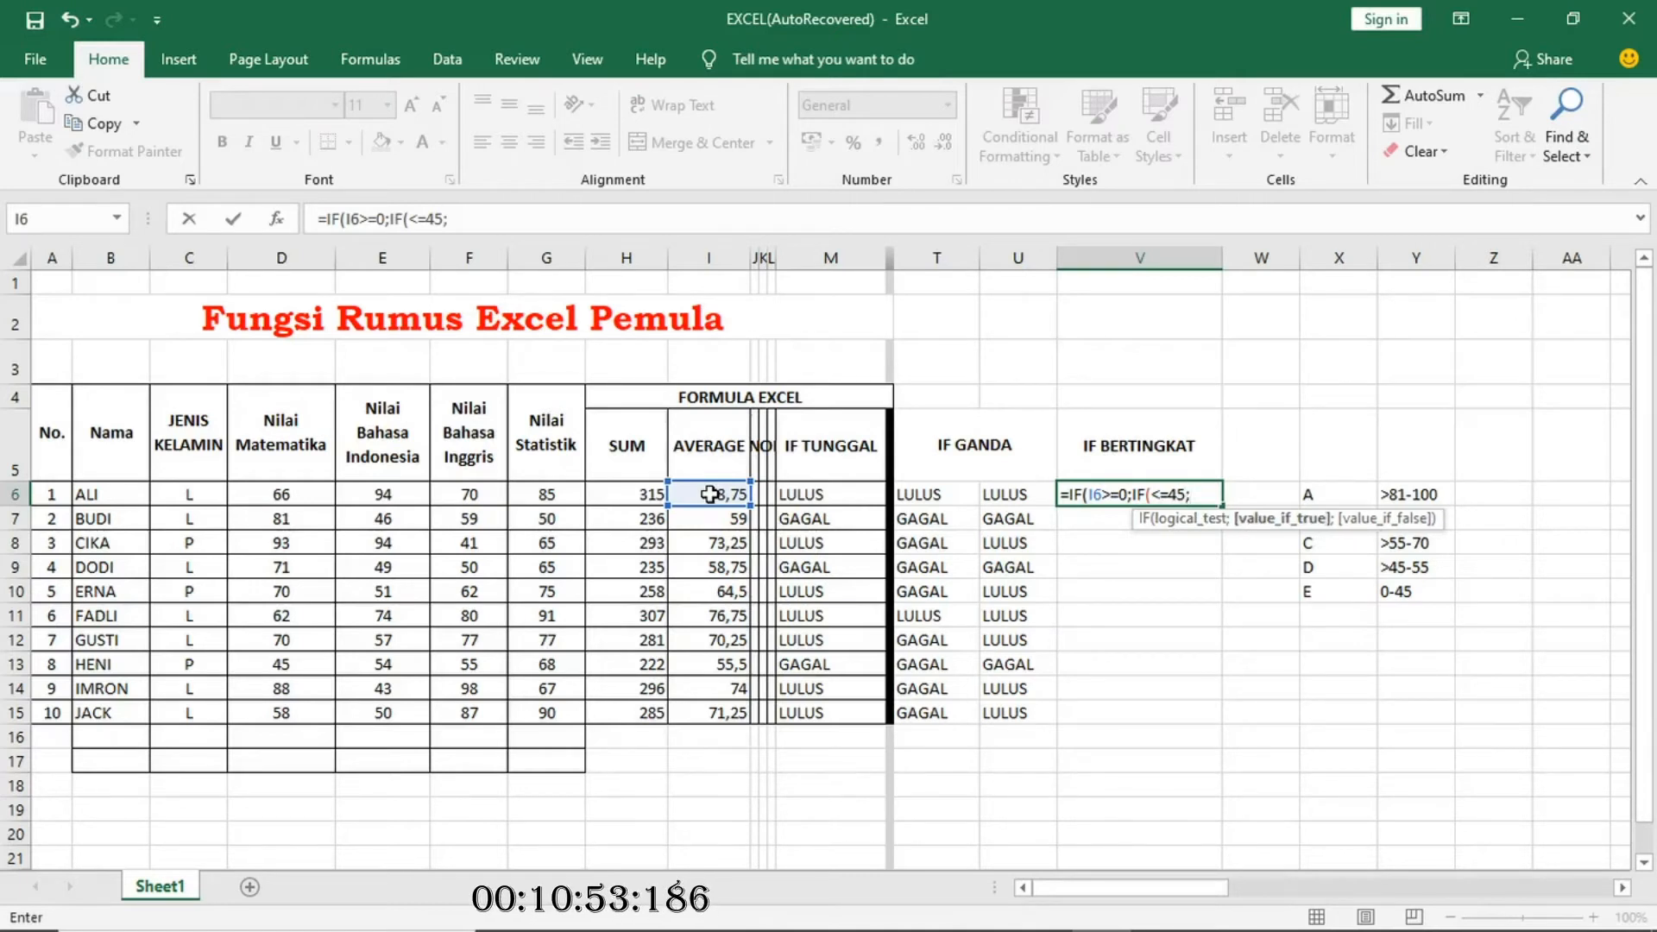
pyautogui.write('"E"')
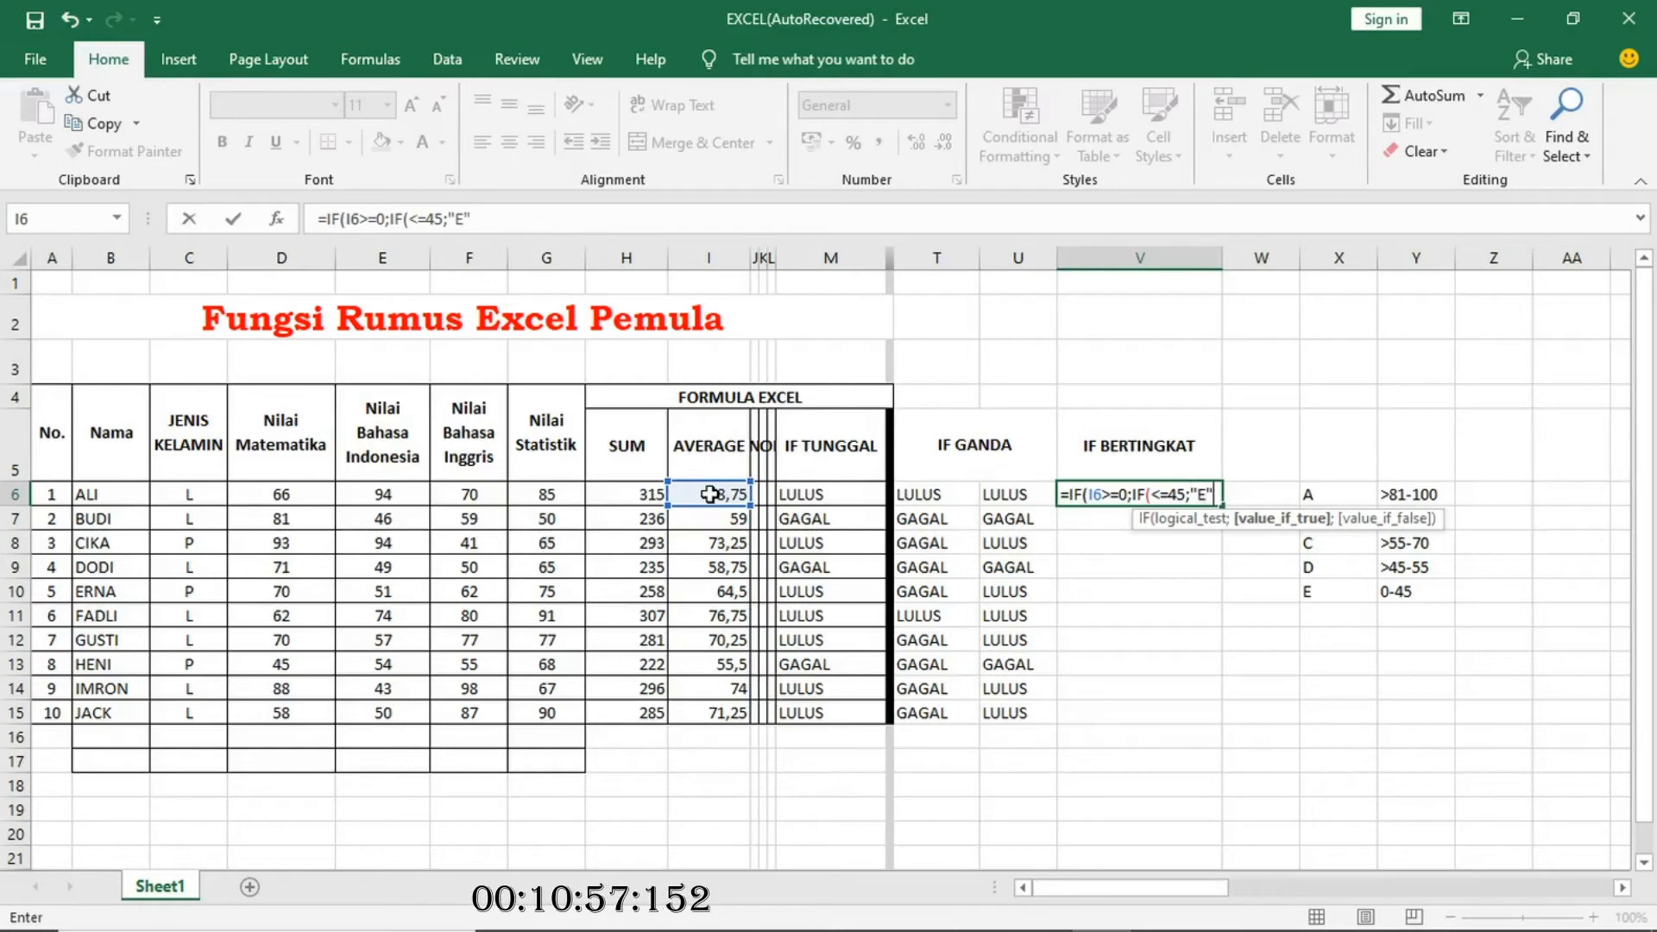
pyautogui.write(';')
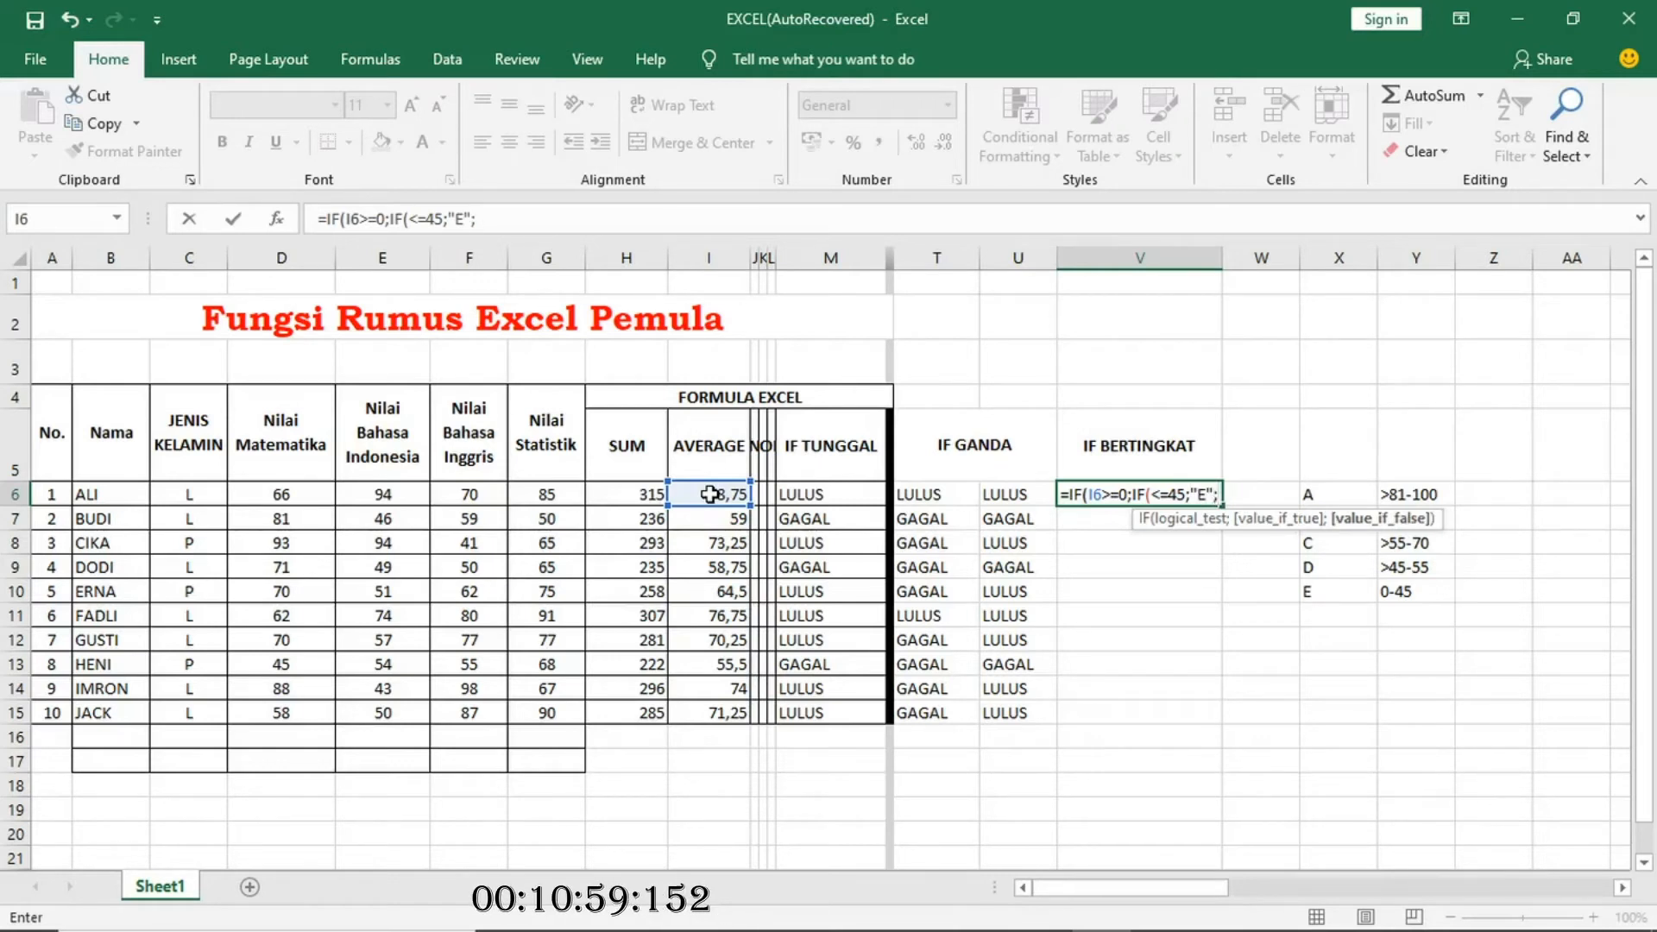
# Nest an IF testing I6>45 as the value-if-false after "E" in V6, and insert the missing I6 before <=45.
pyautogui.write('I')
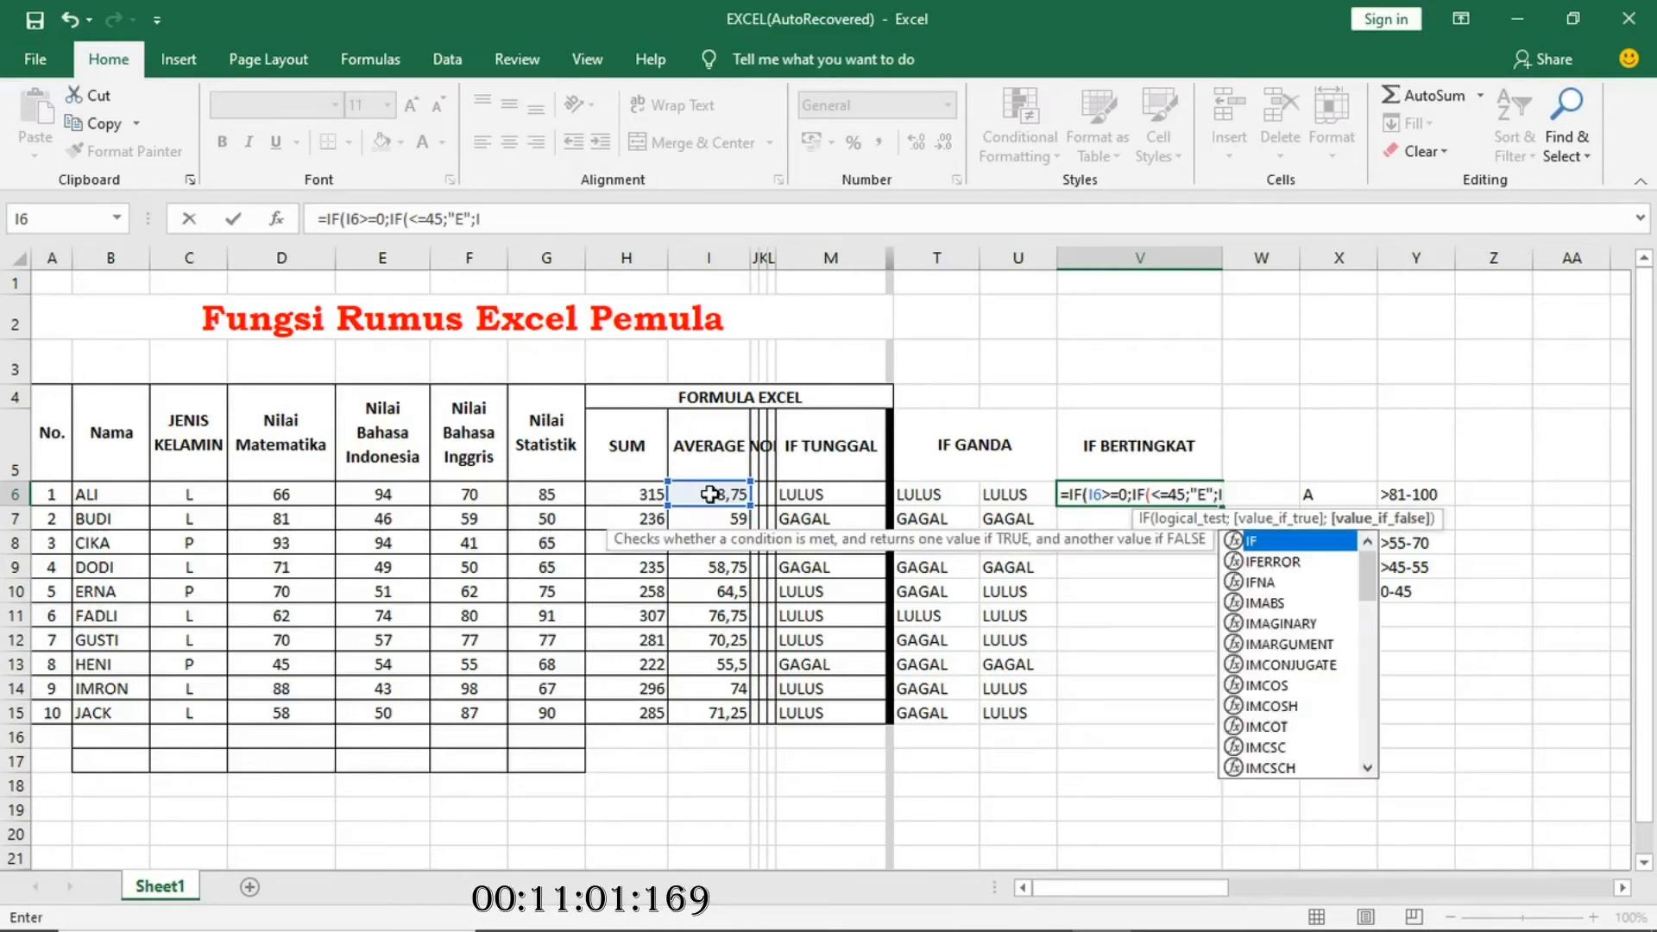
pyautogui.write('F(')
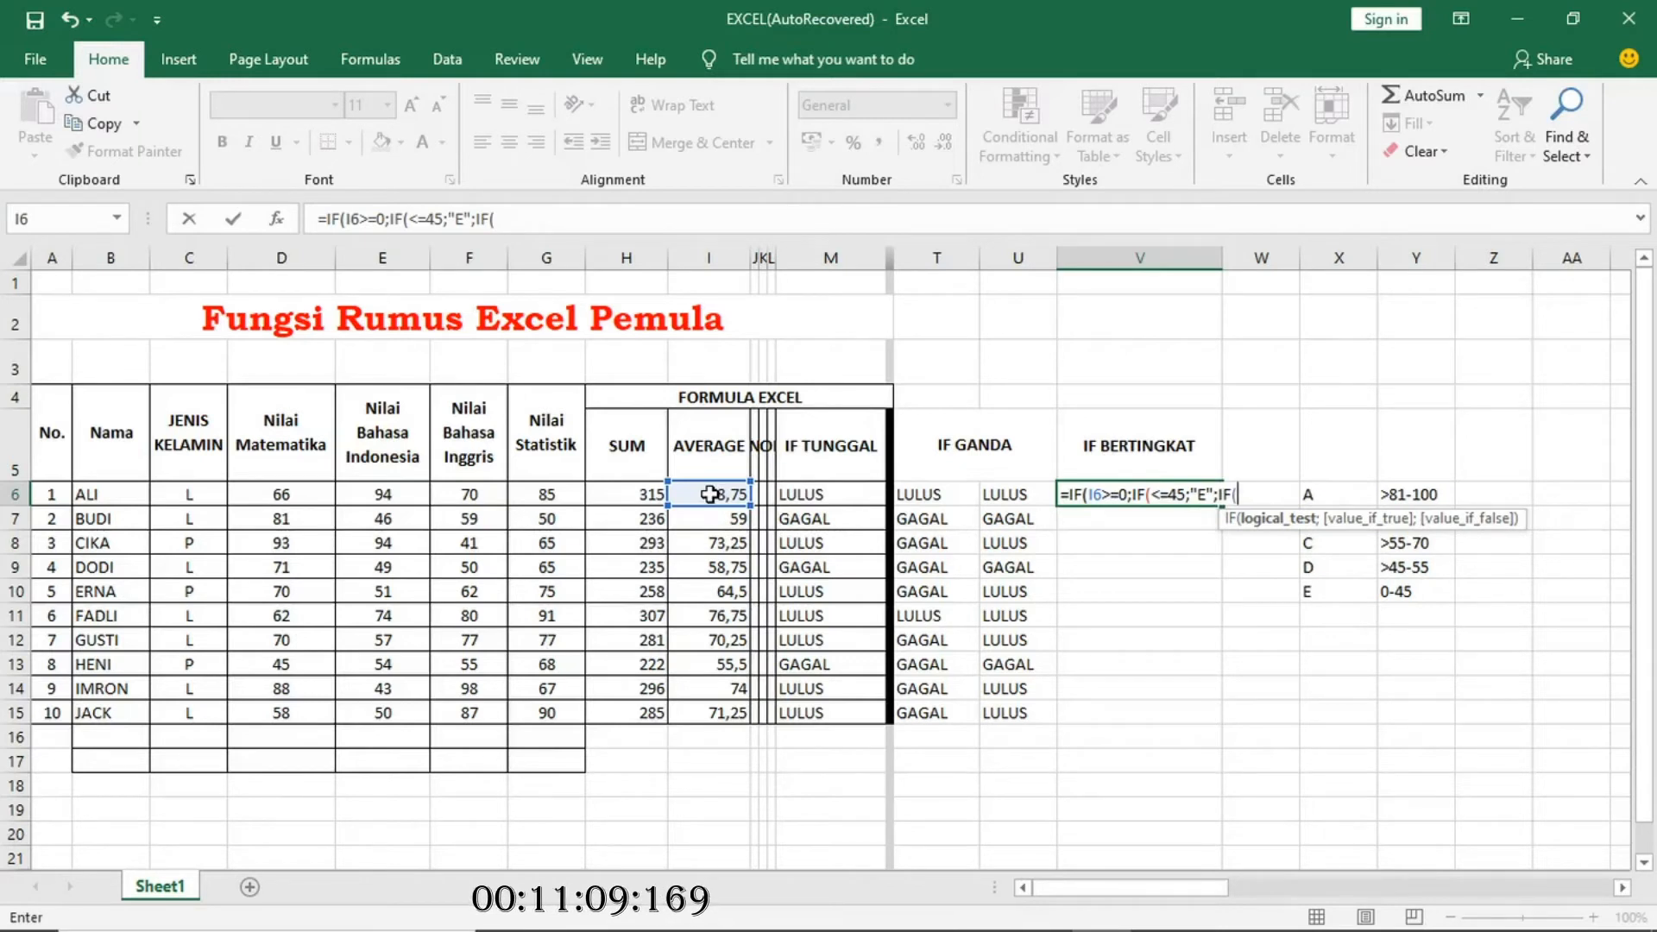
pyautogui.write('>')
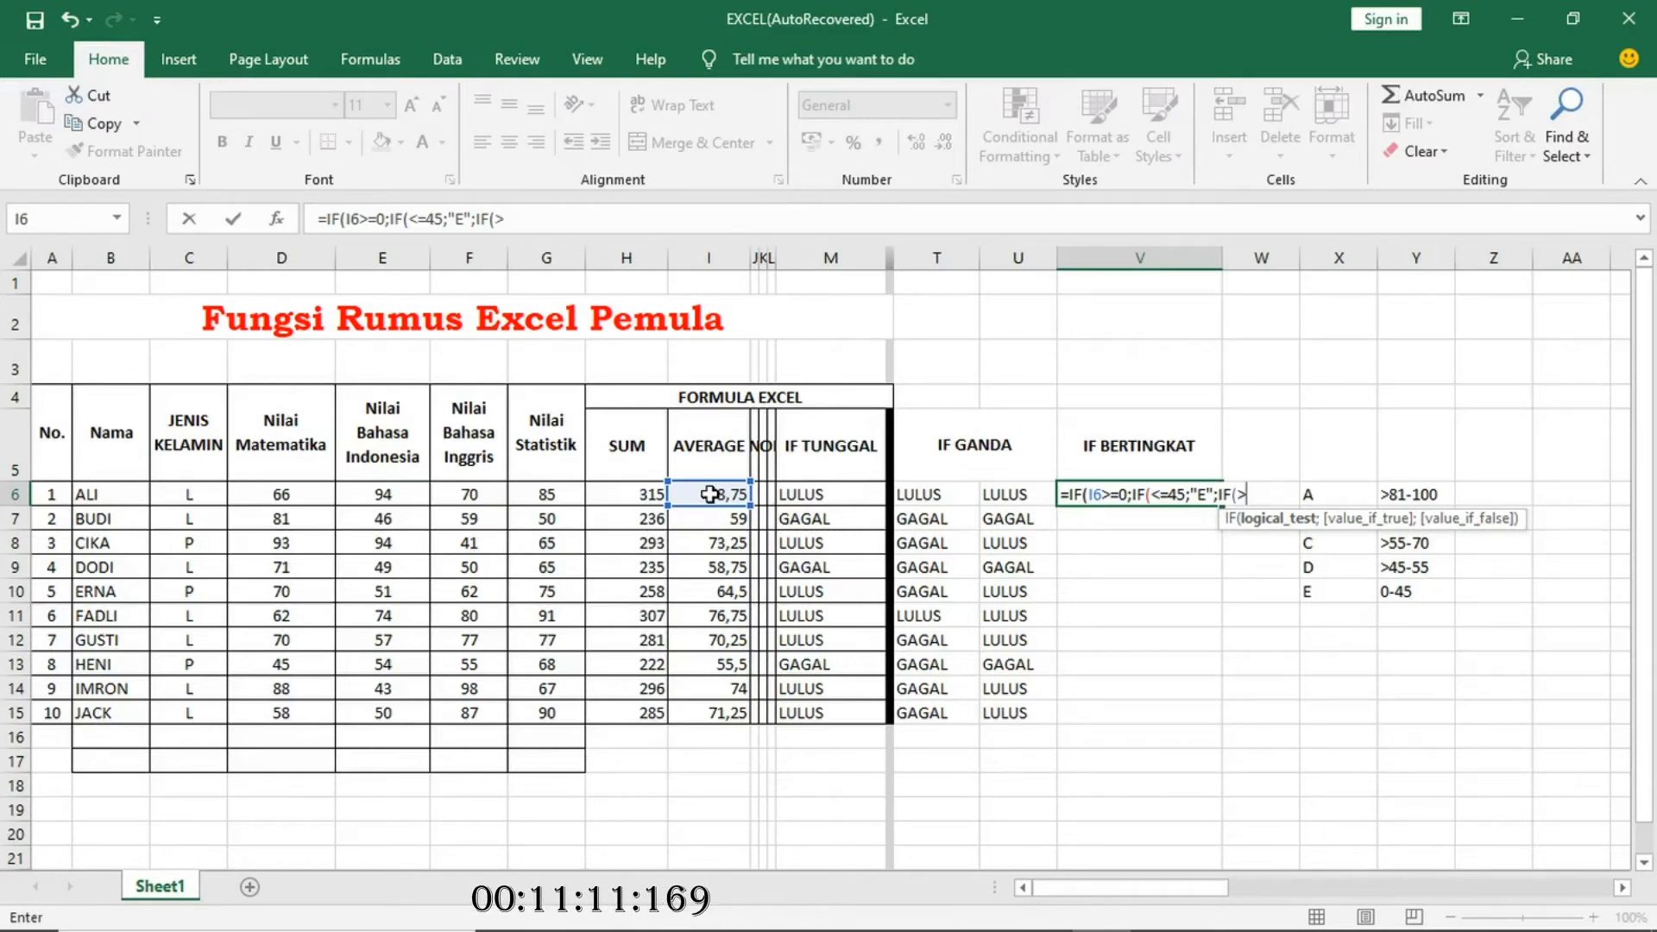
pyautogui.press('BackSpace')
pyautogui.click(730, 494)
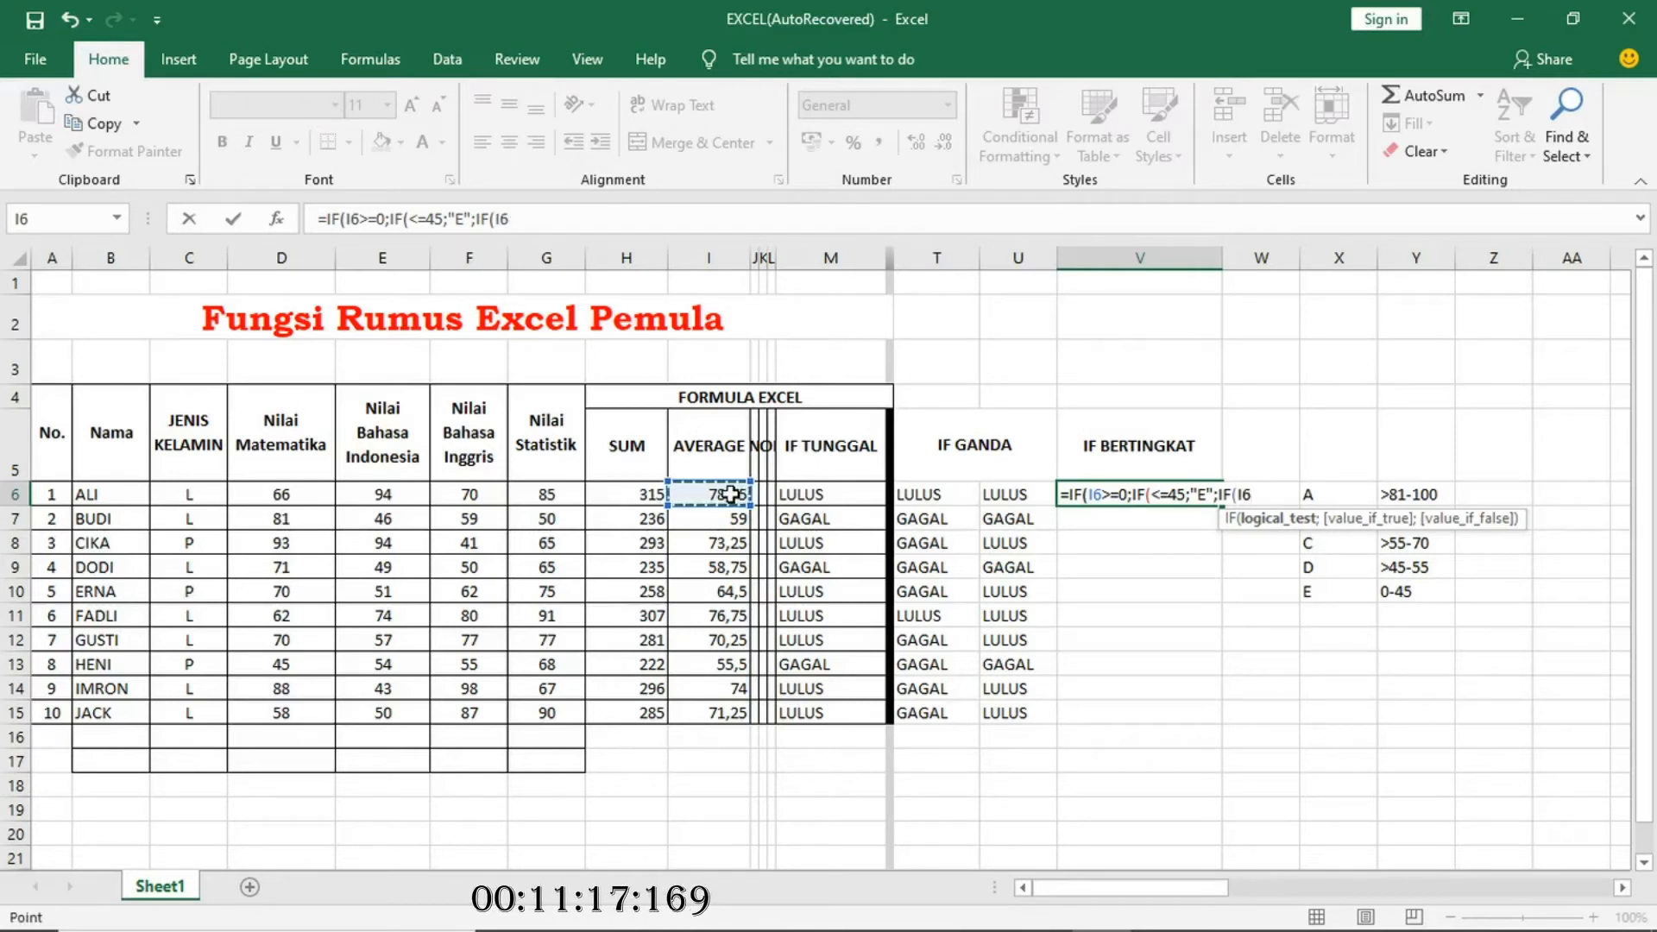
pyautogui.click(1151, 499)
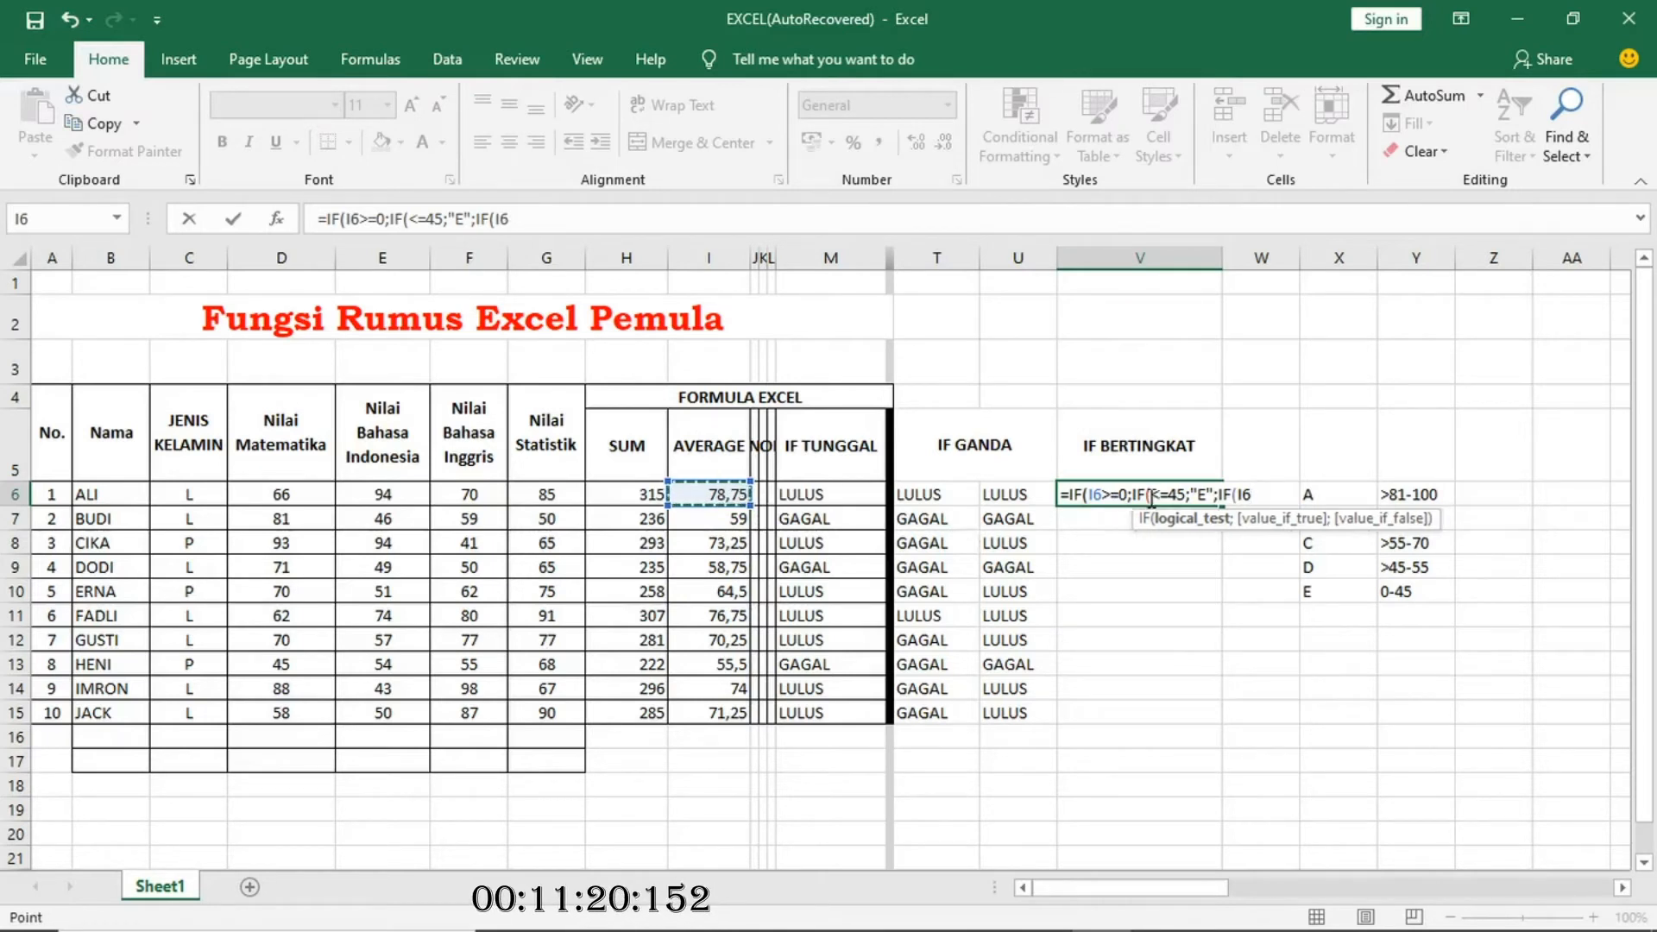
pyautogui.click(730, 492)
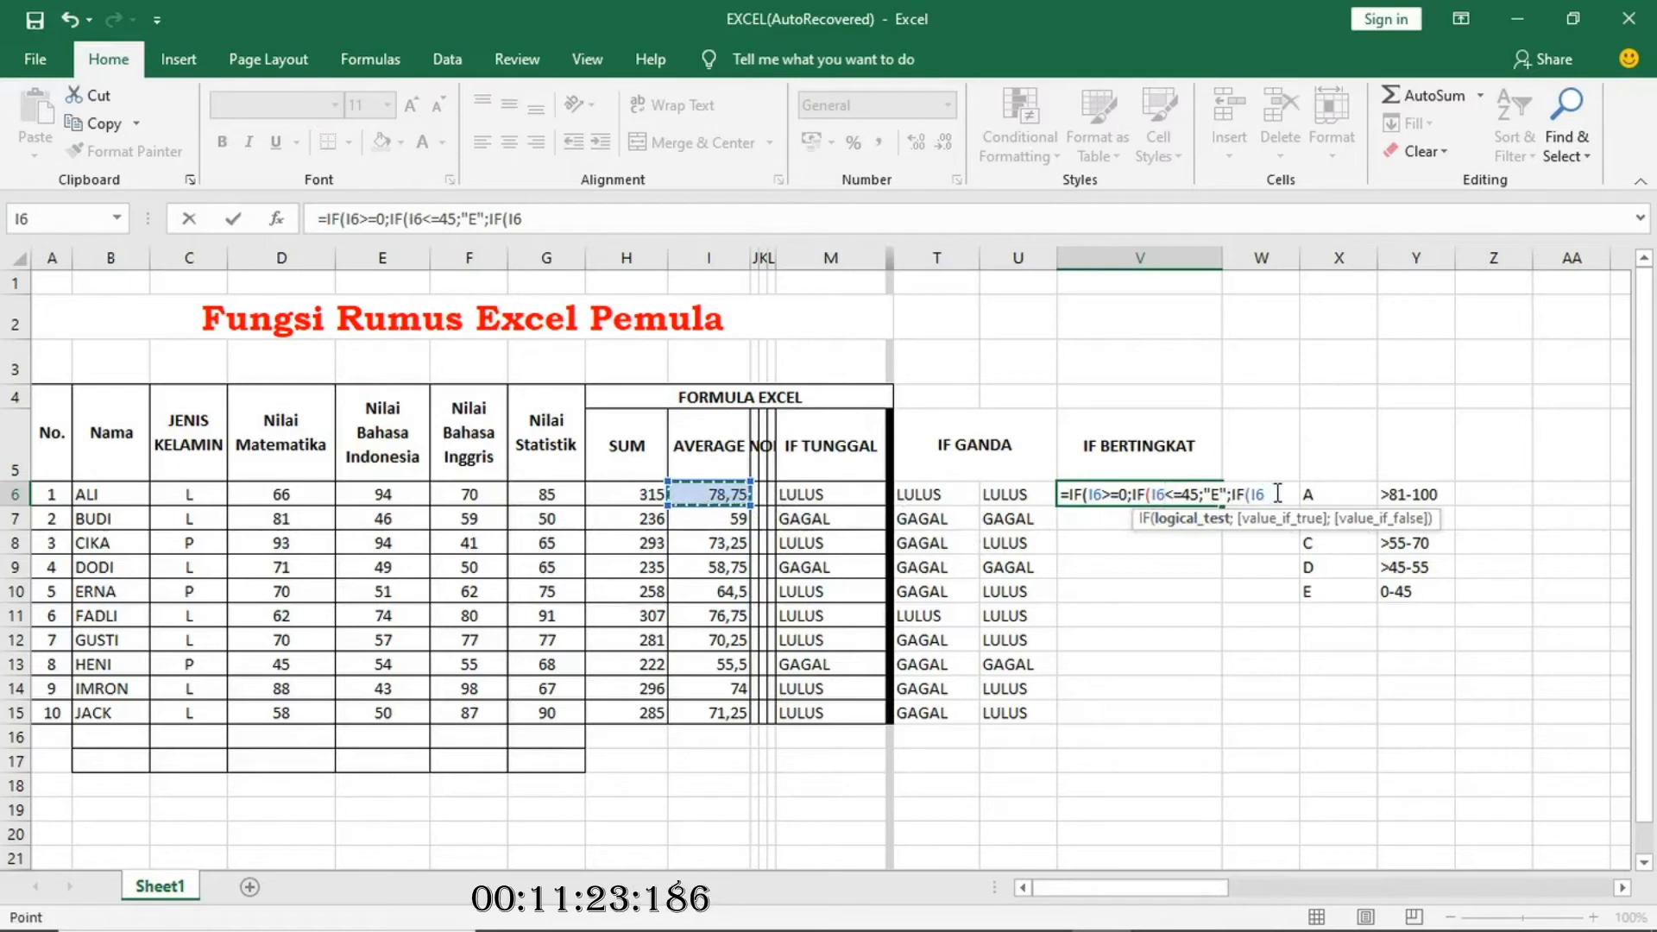
pyautogui.click(1277, 494)
pyautogui.write('>45')
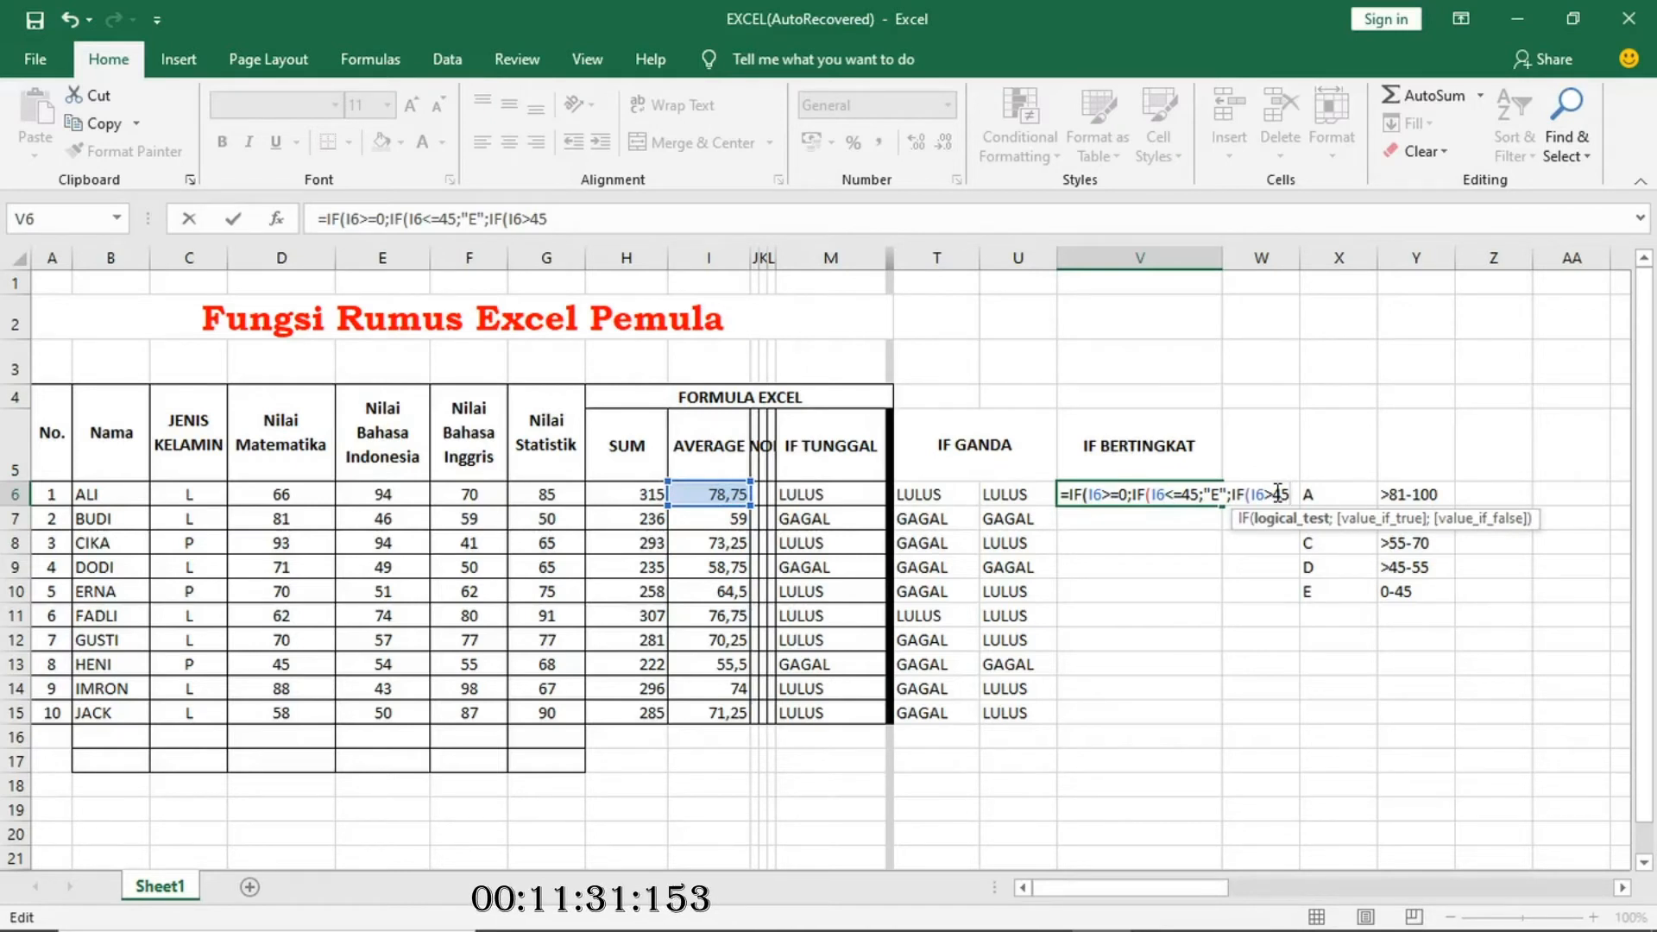
# Nest an IF with the condition I6<=45 and the result "D" as the value-if-true of the I6>45 test.
pyautogui.write(';I')
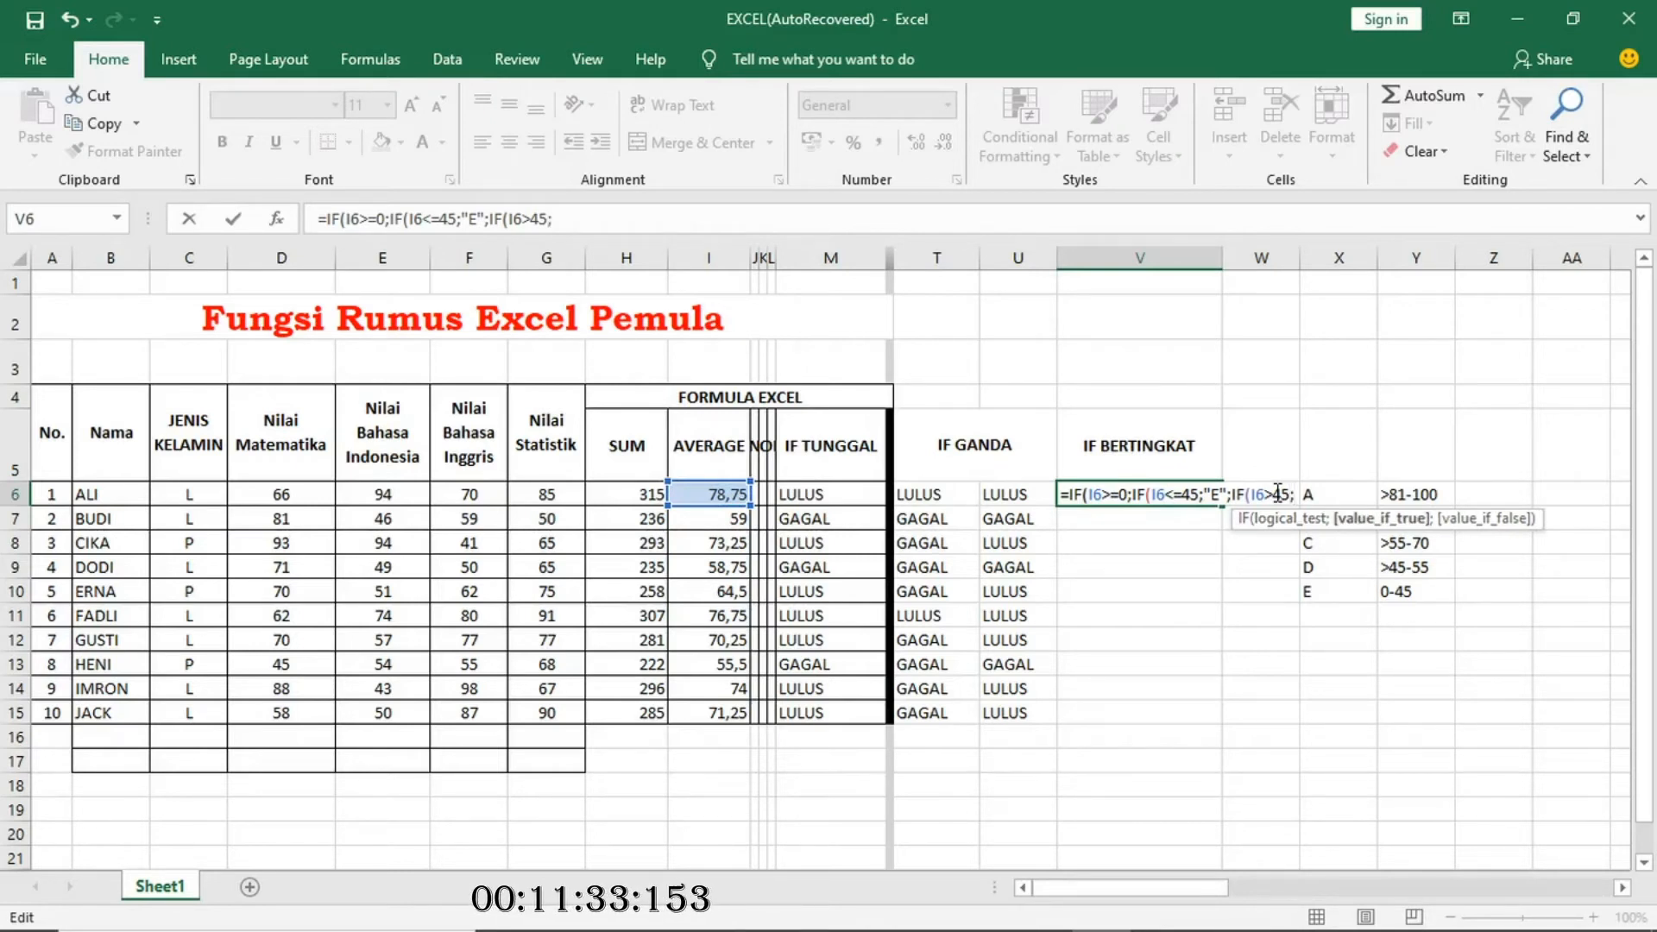
pyautogui.write('F')
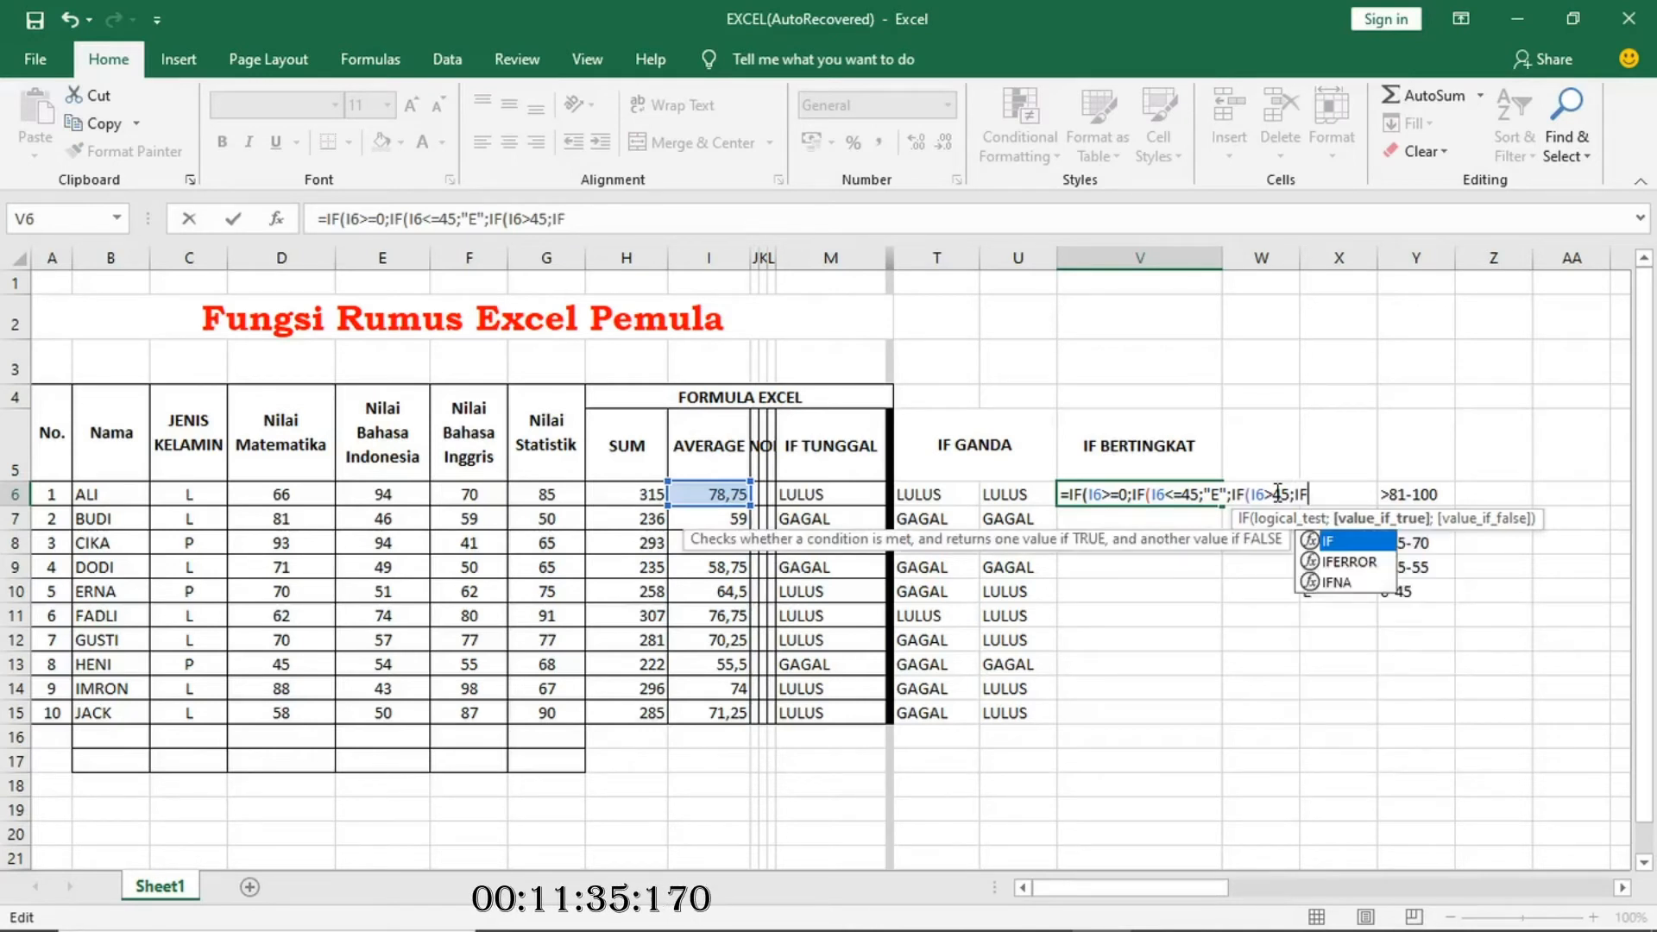
pyautogui.write('(')
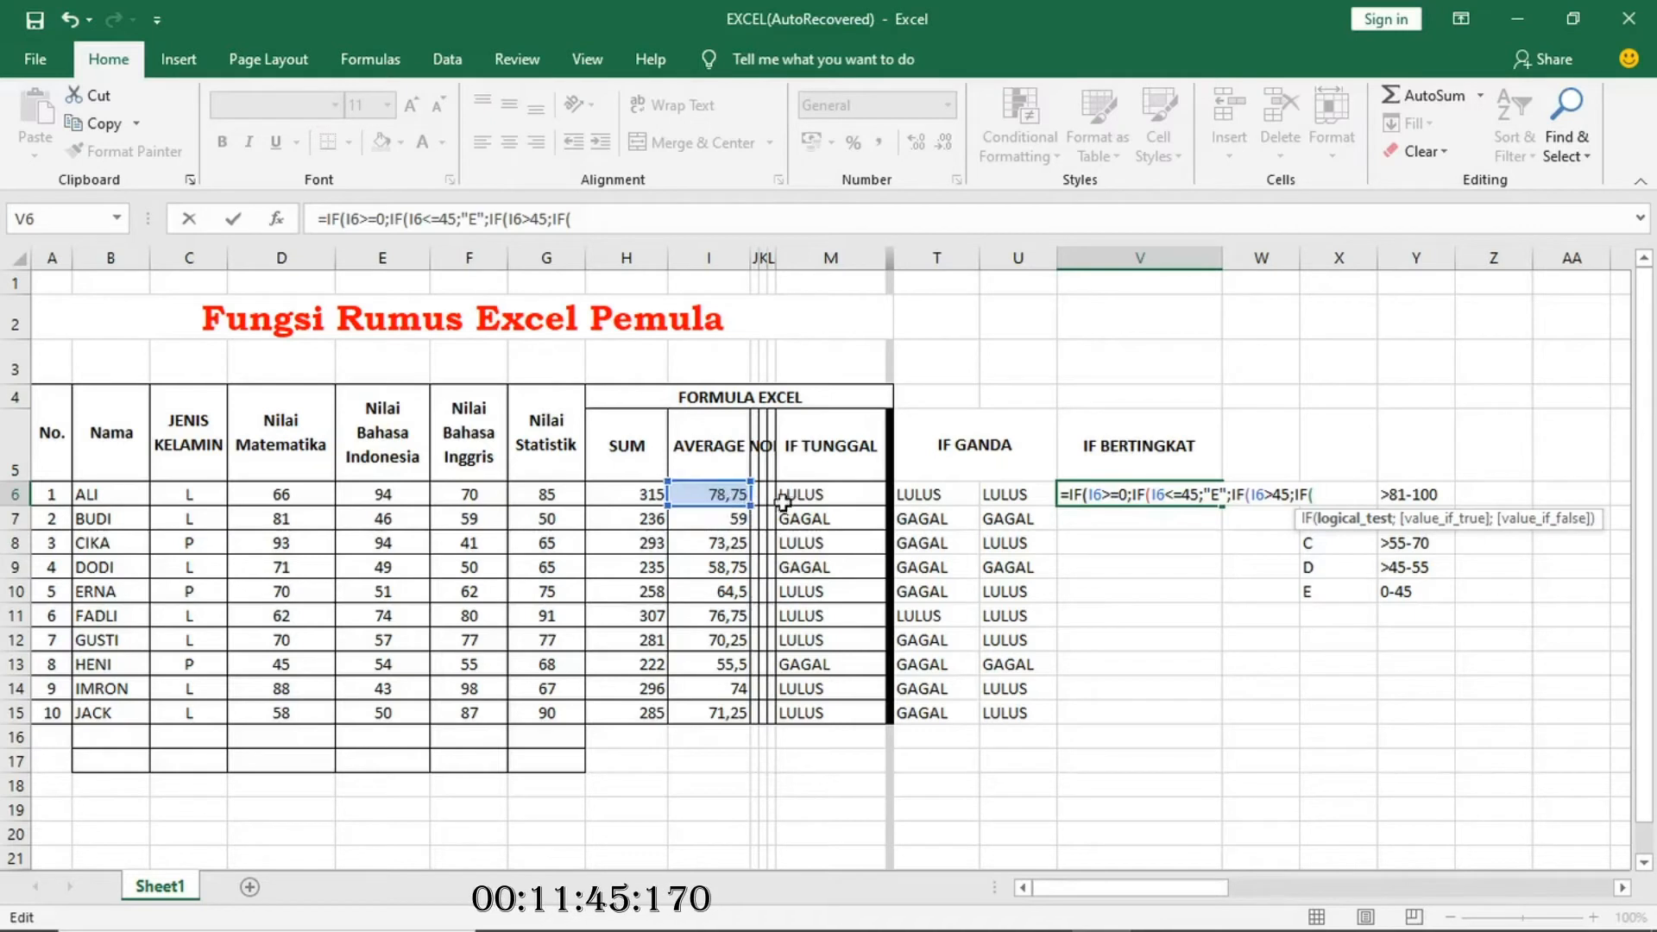
pyautogui.click(725, 492)
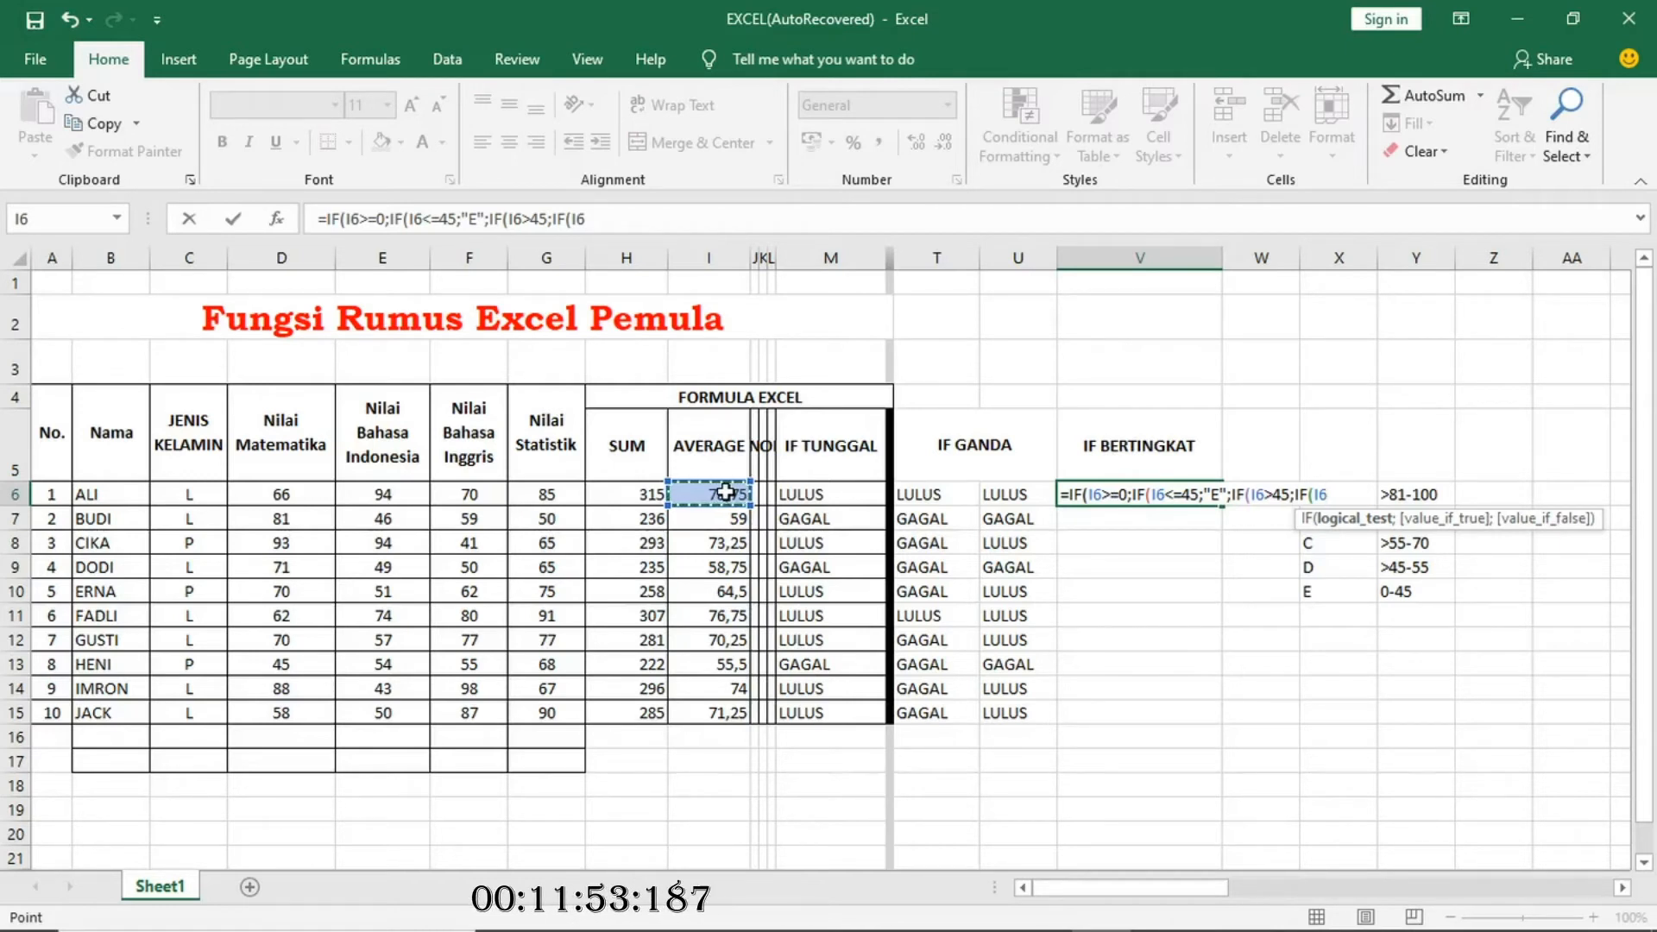
pyautogui.write('<')
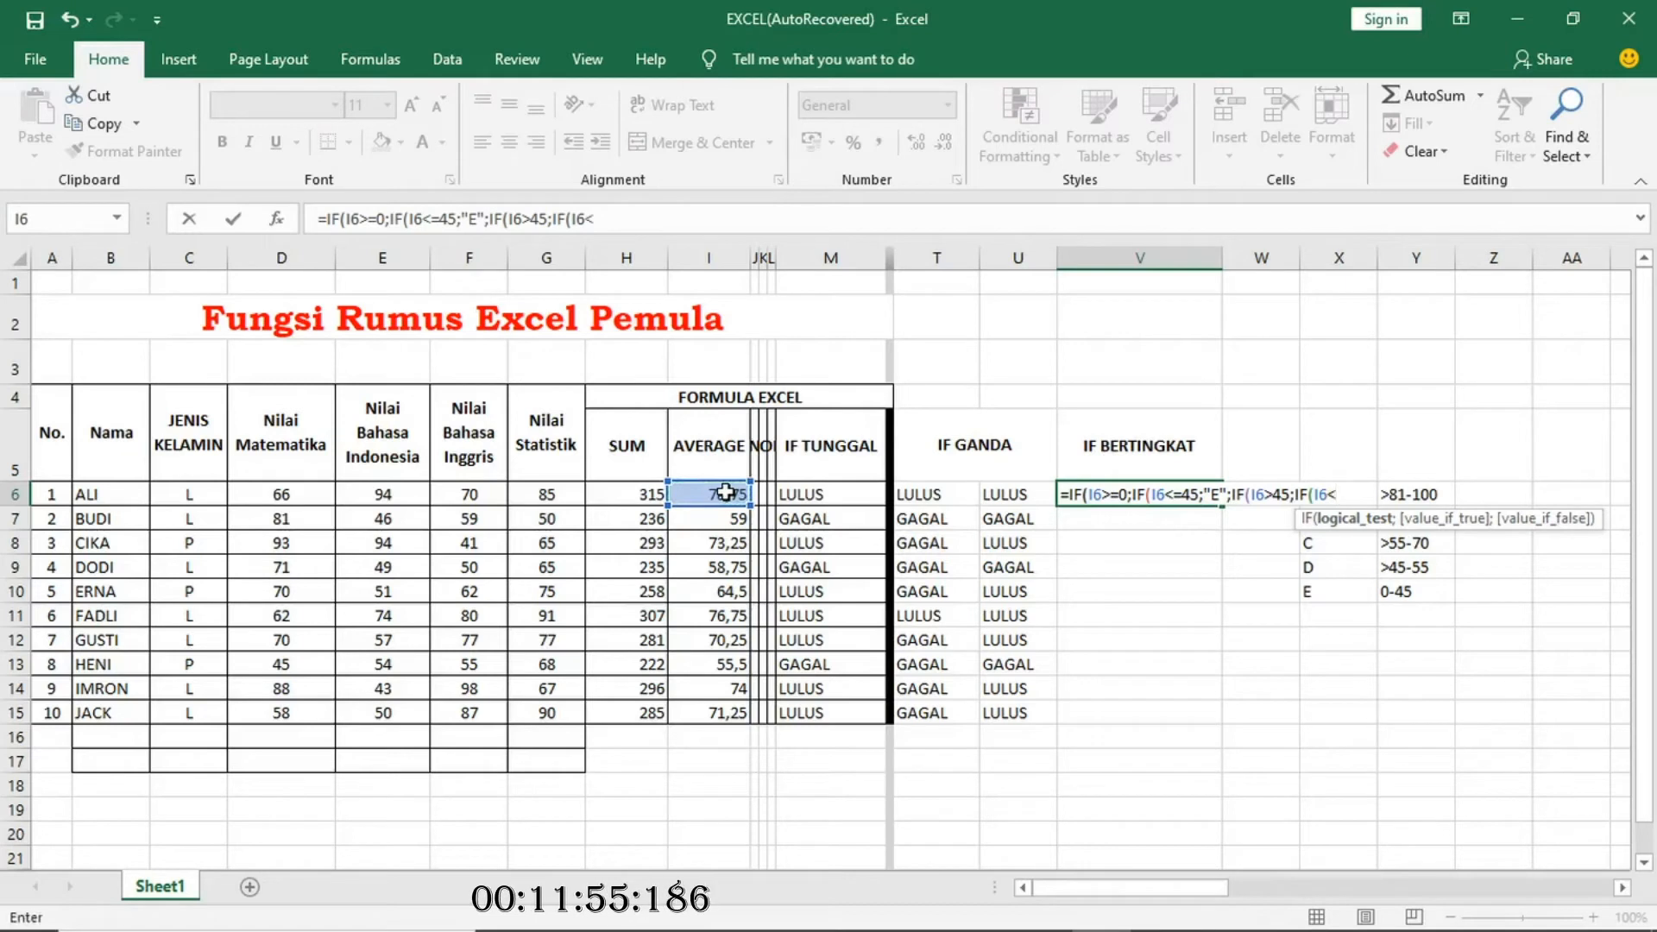
pyautogui.write('=45')
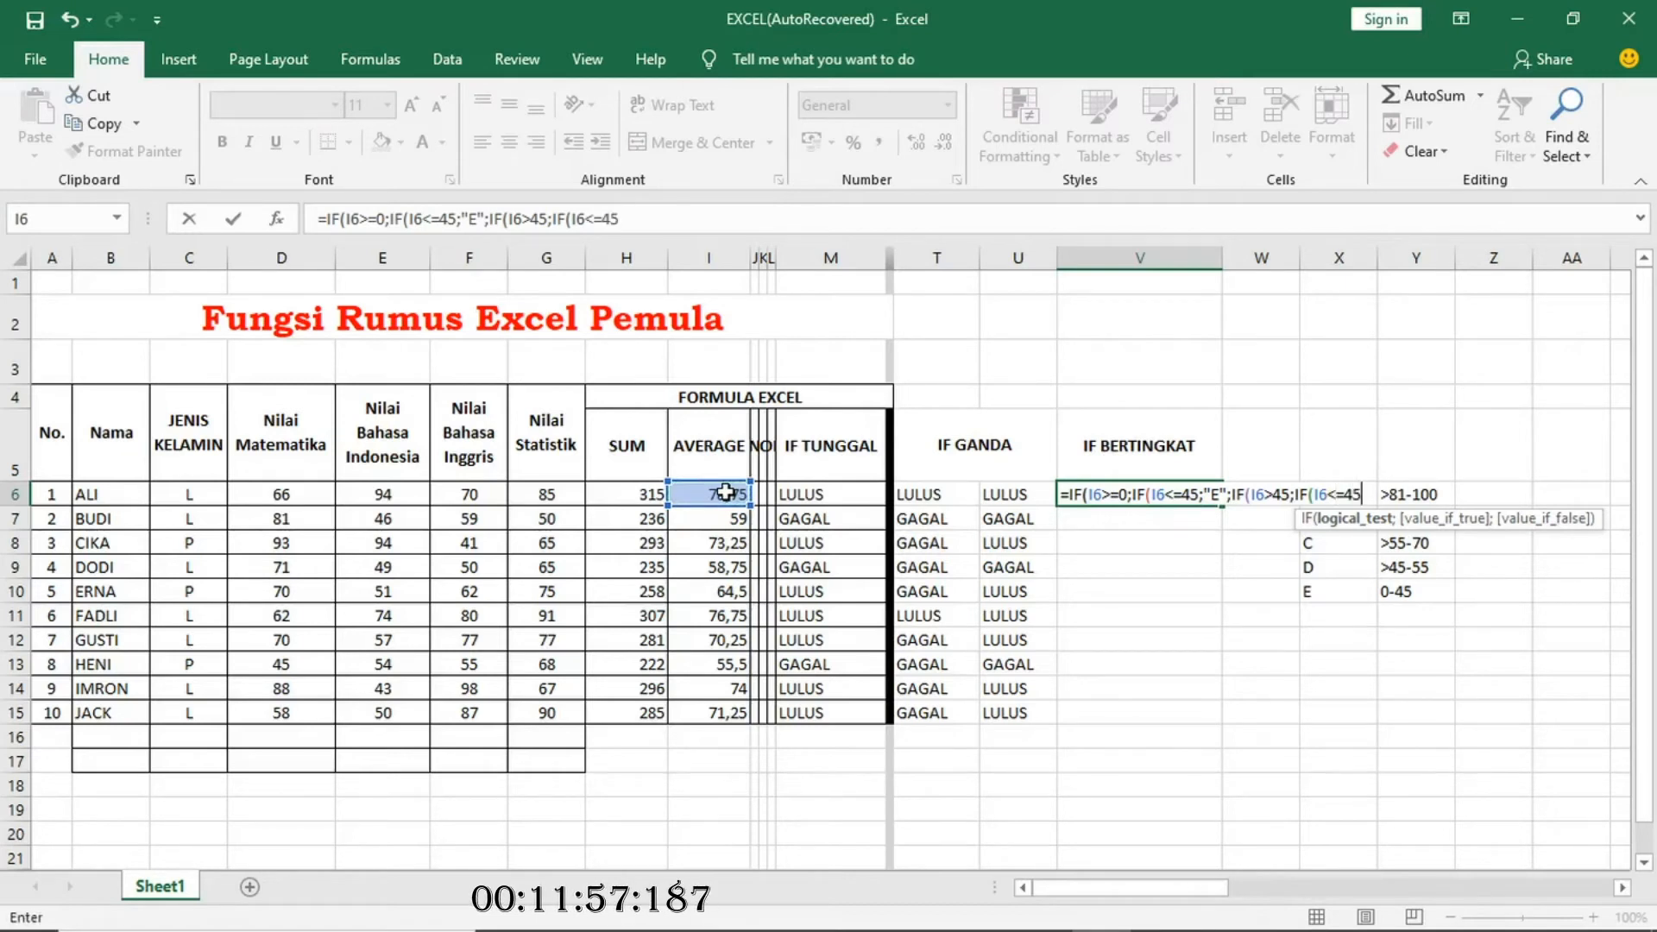
pyautogui.write(';"D')
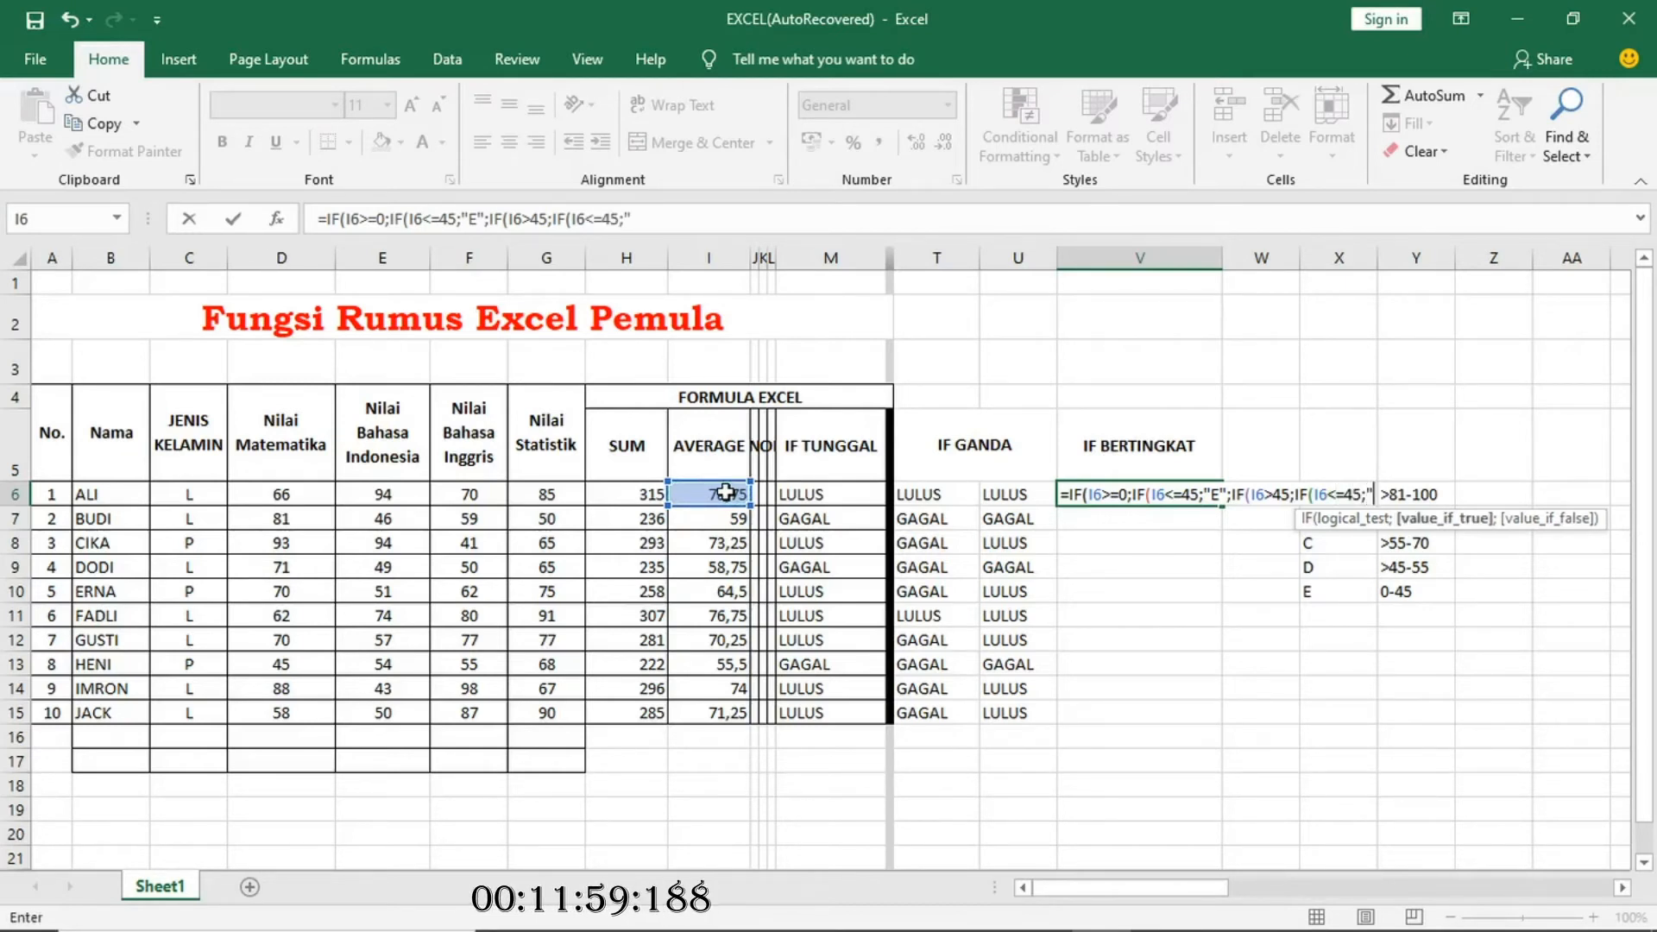
pyautogui.write('"')
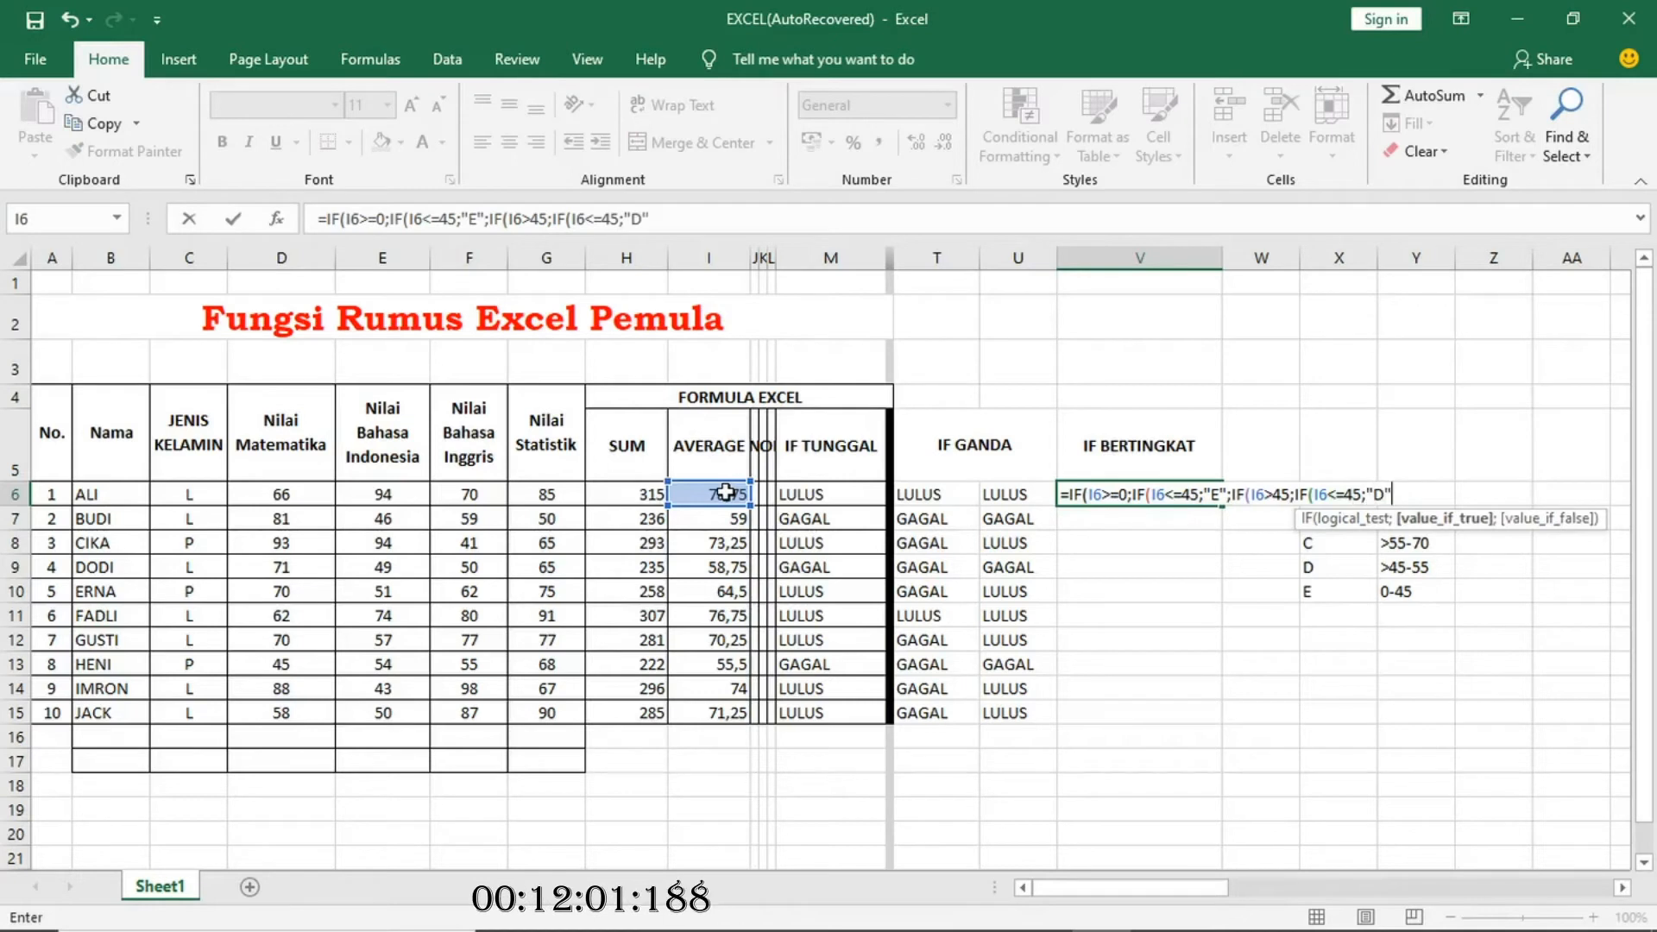
# Nest an IF with the condition I6>55 as the value-if-false of the "D" test in the V6 formula.
pyautogui.write(';IF')
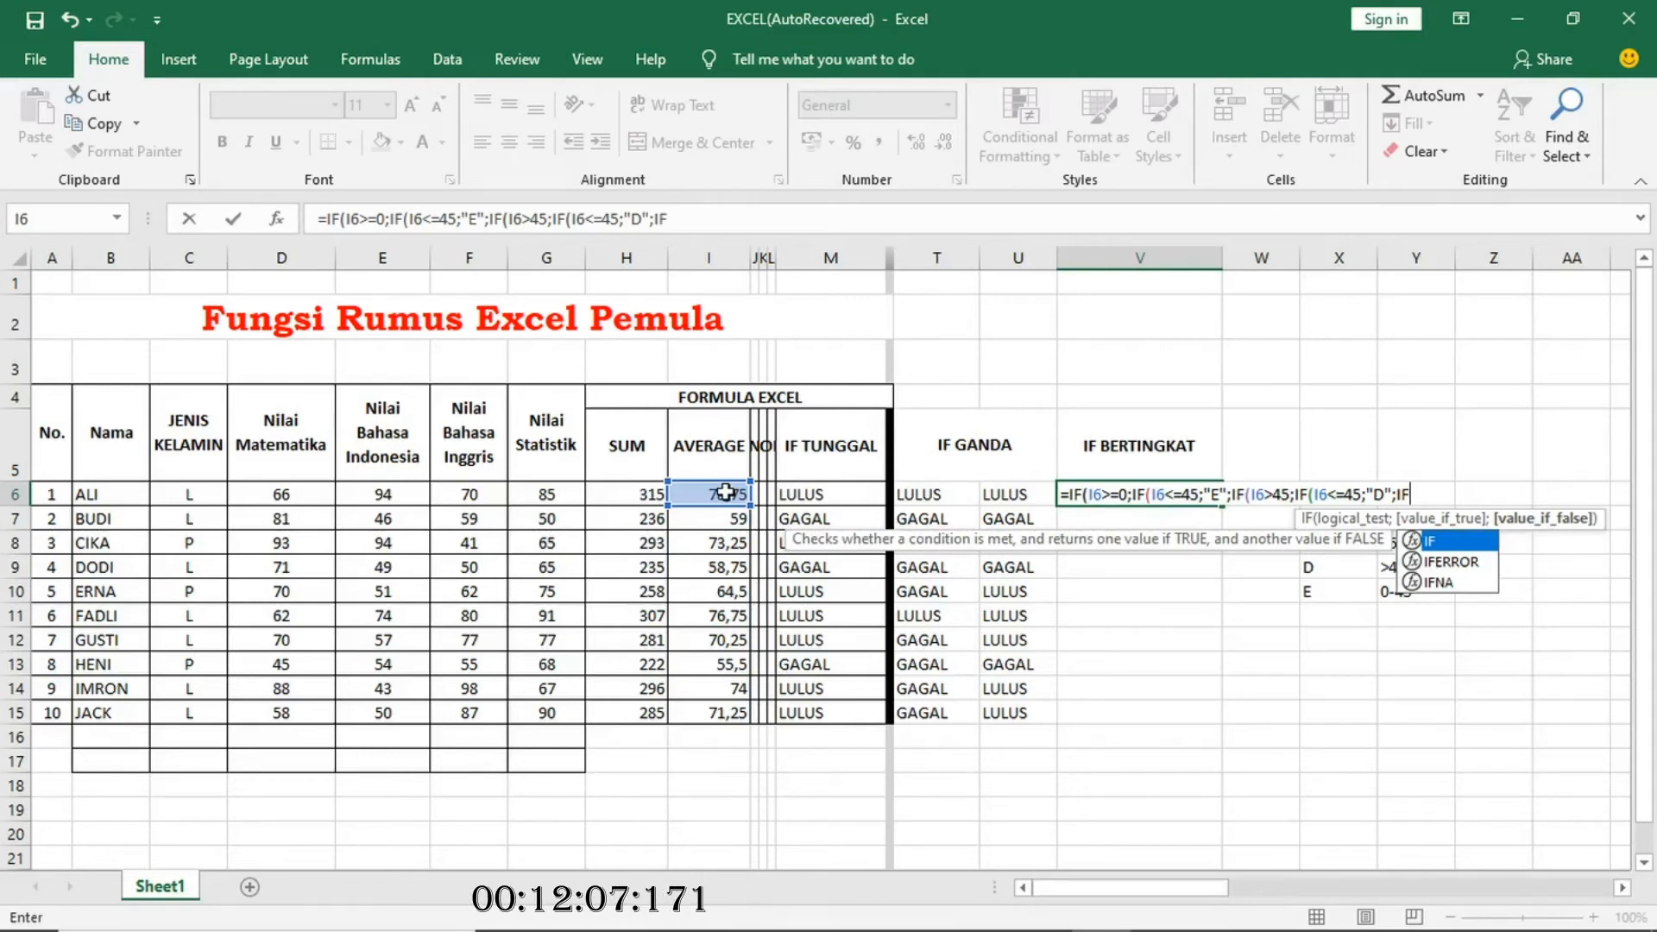
pyautogui.write('(')
pyautogui.click(725, 492)
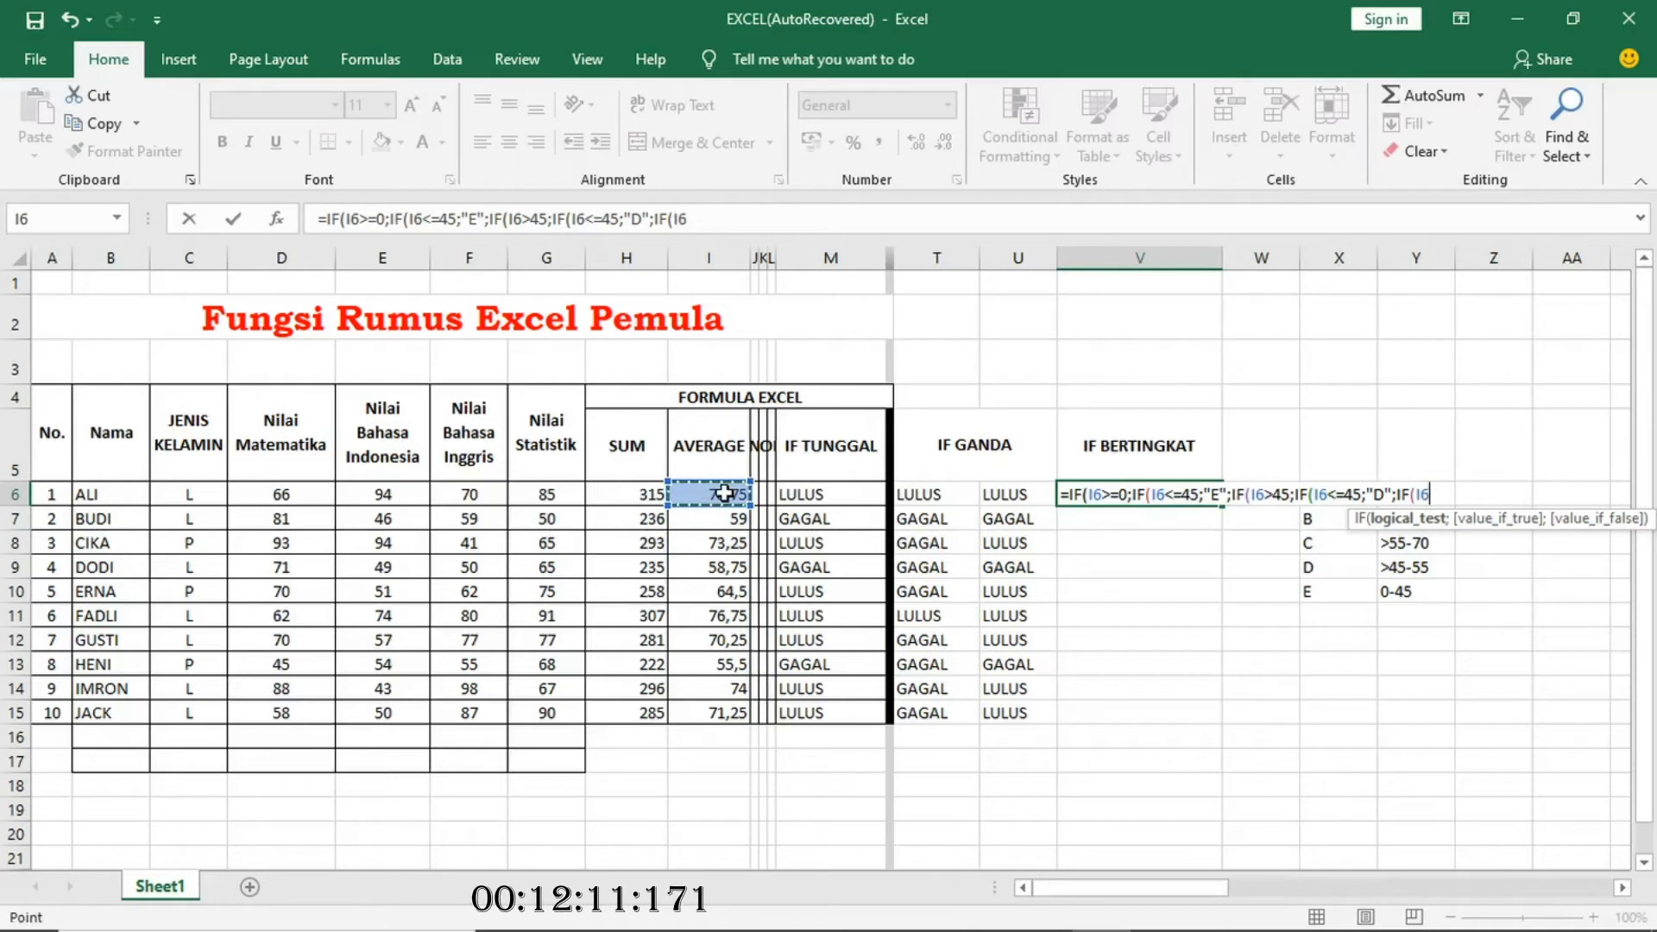
pyautogui.write('>55;IF')
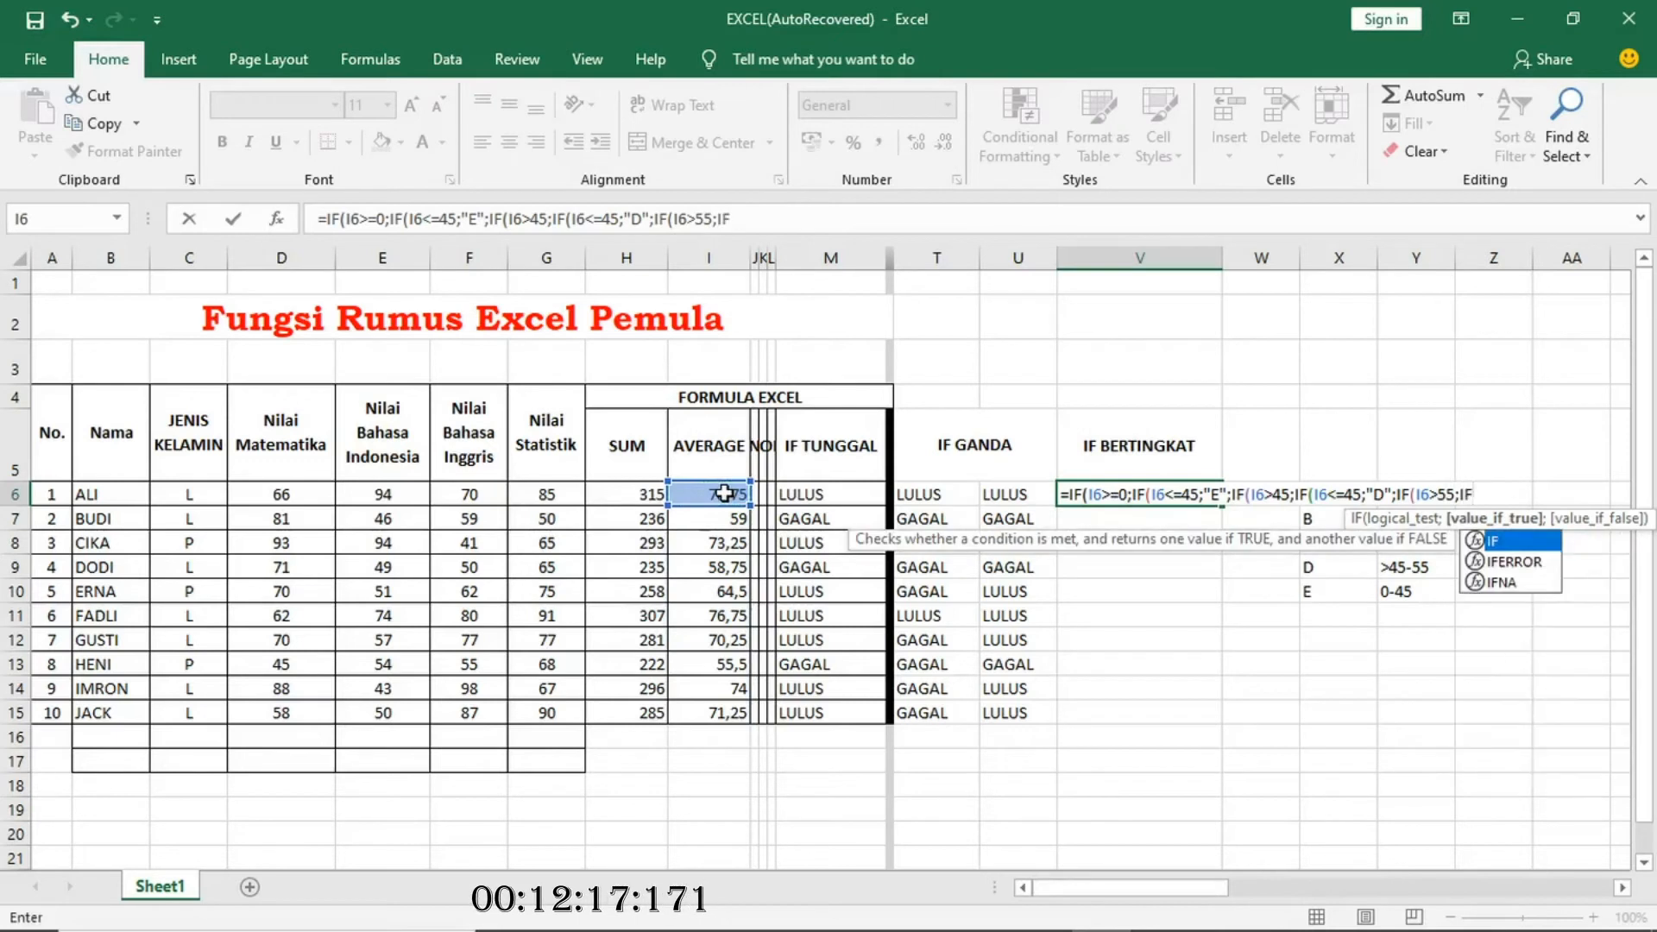
pyautogui.press('Return')
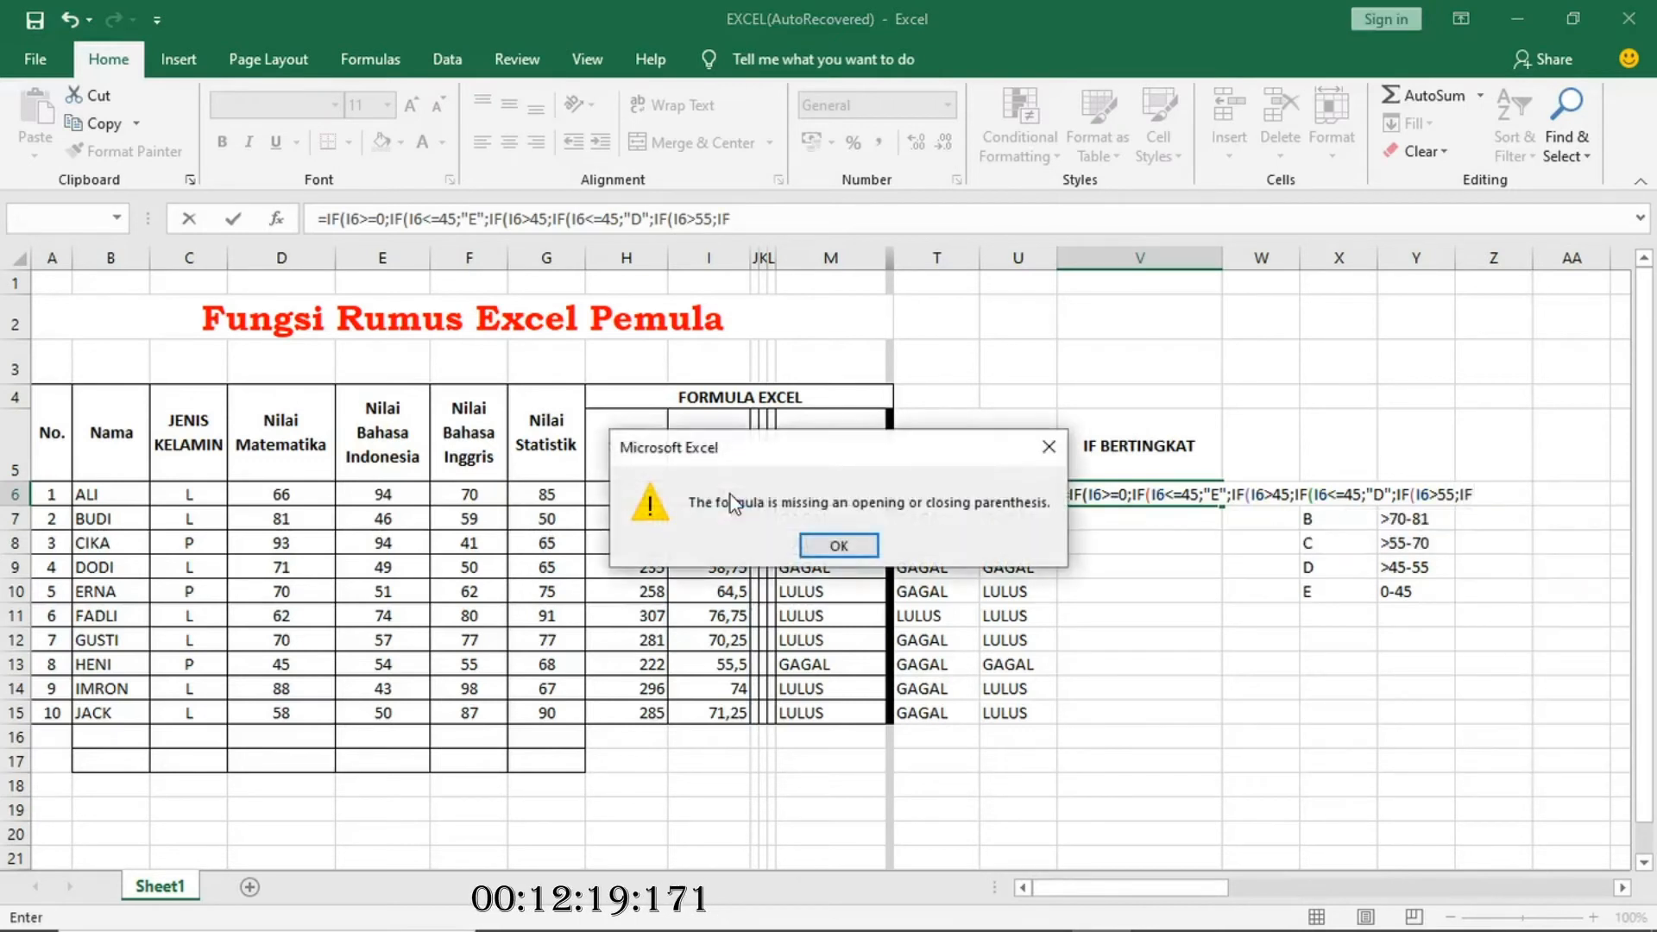
pyautogui.click(1046, 442)
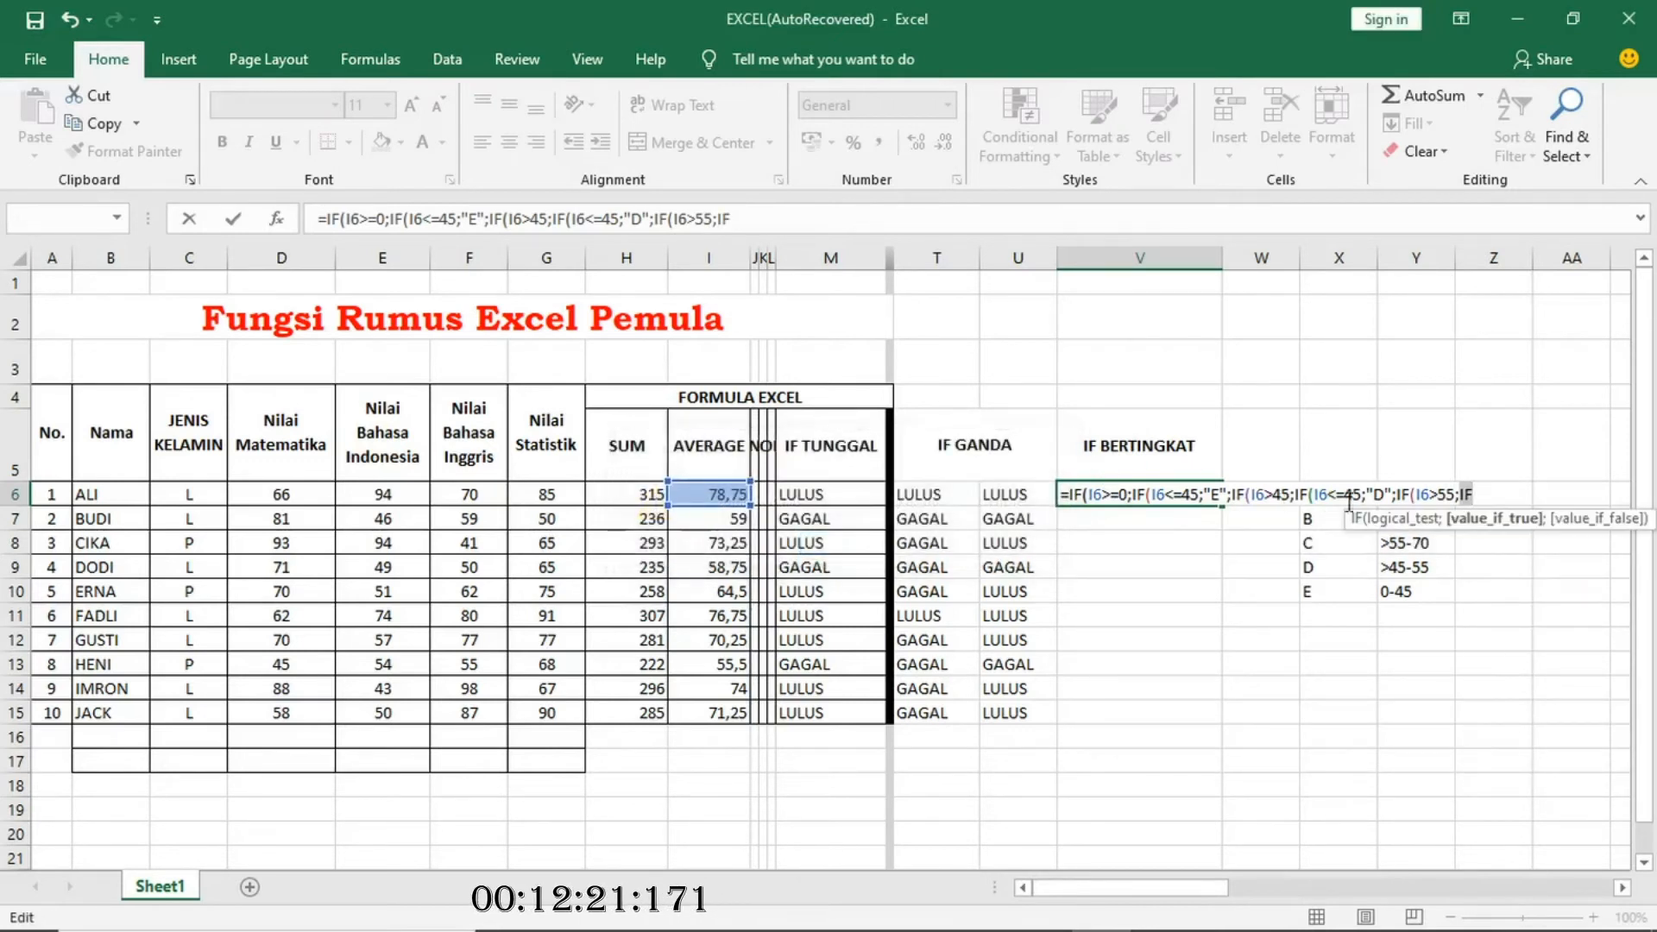
pyautogui.click(1476, 496)
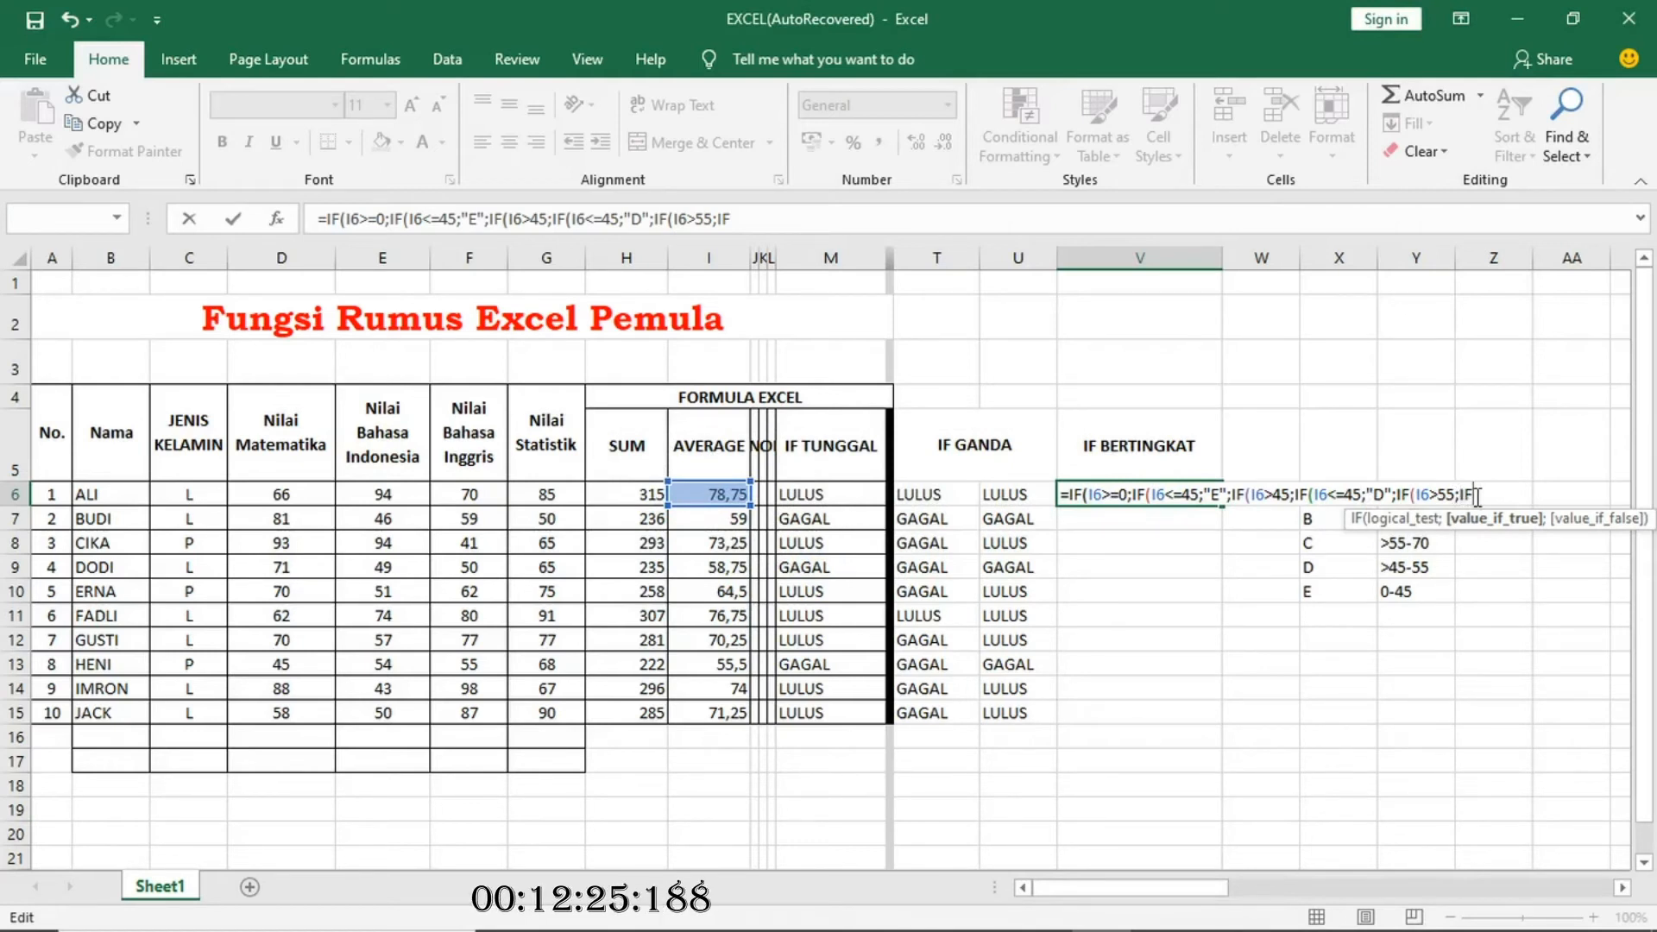
pyautogui.press('Return')
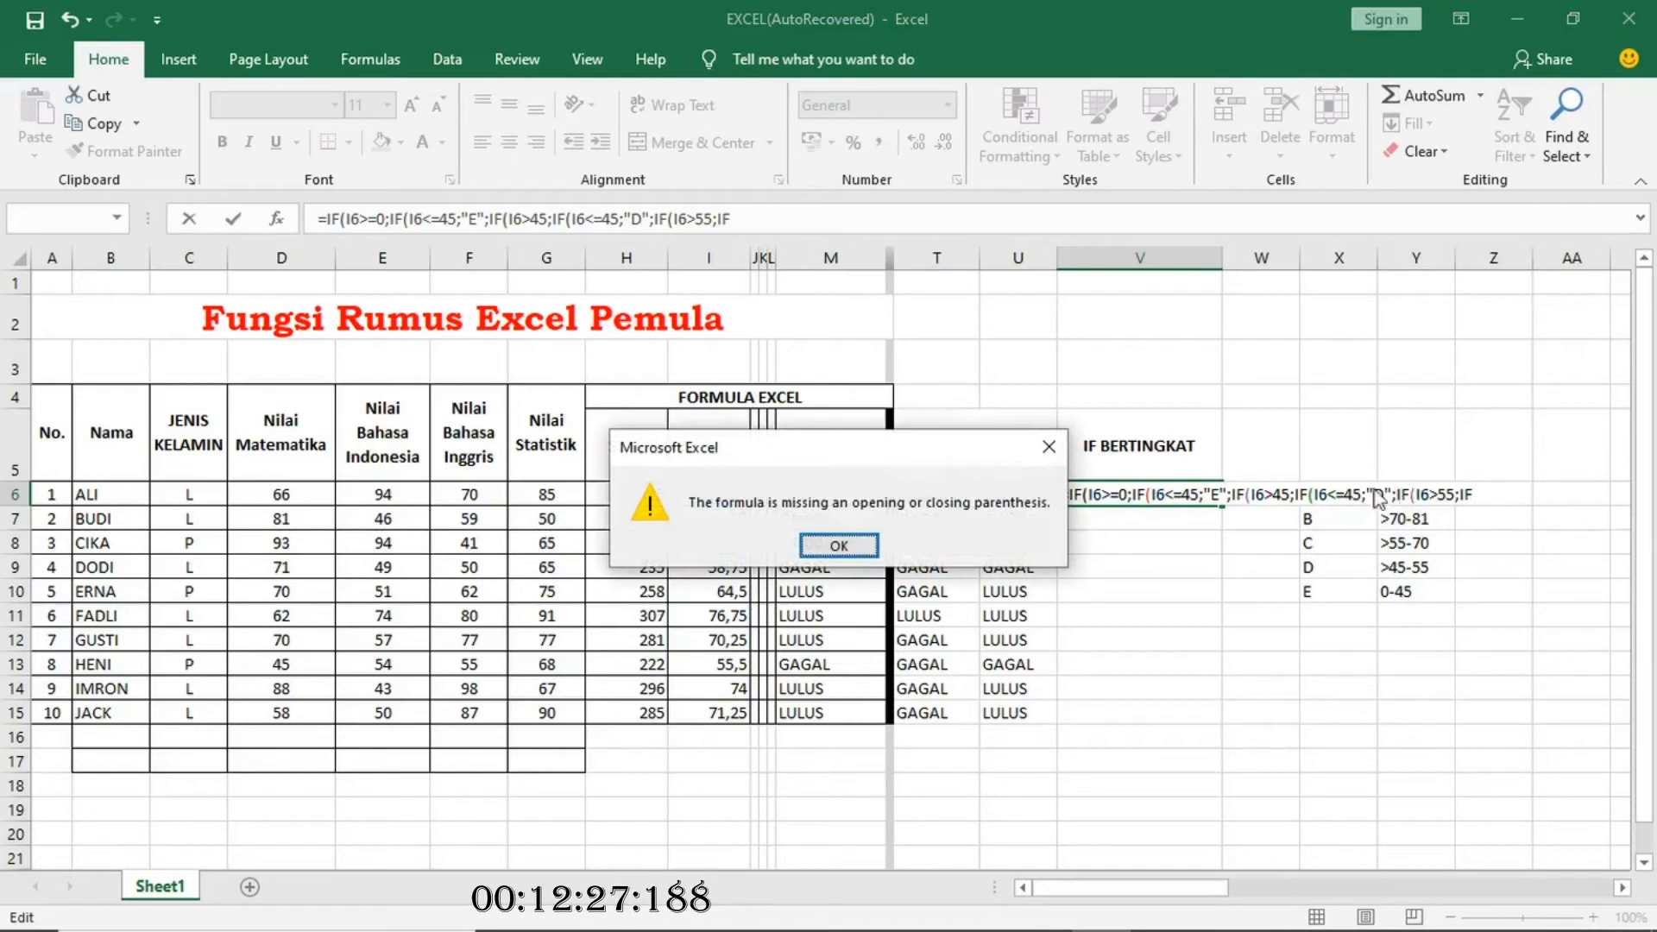
pyautogui.press('Return')
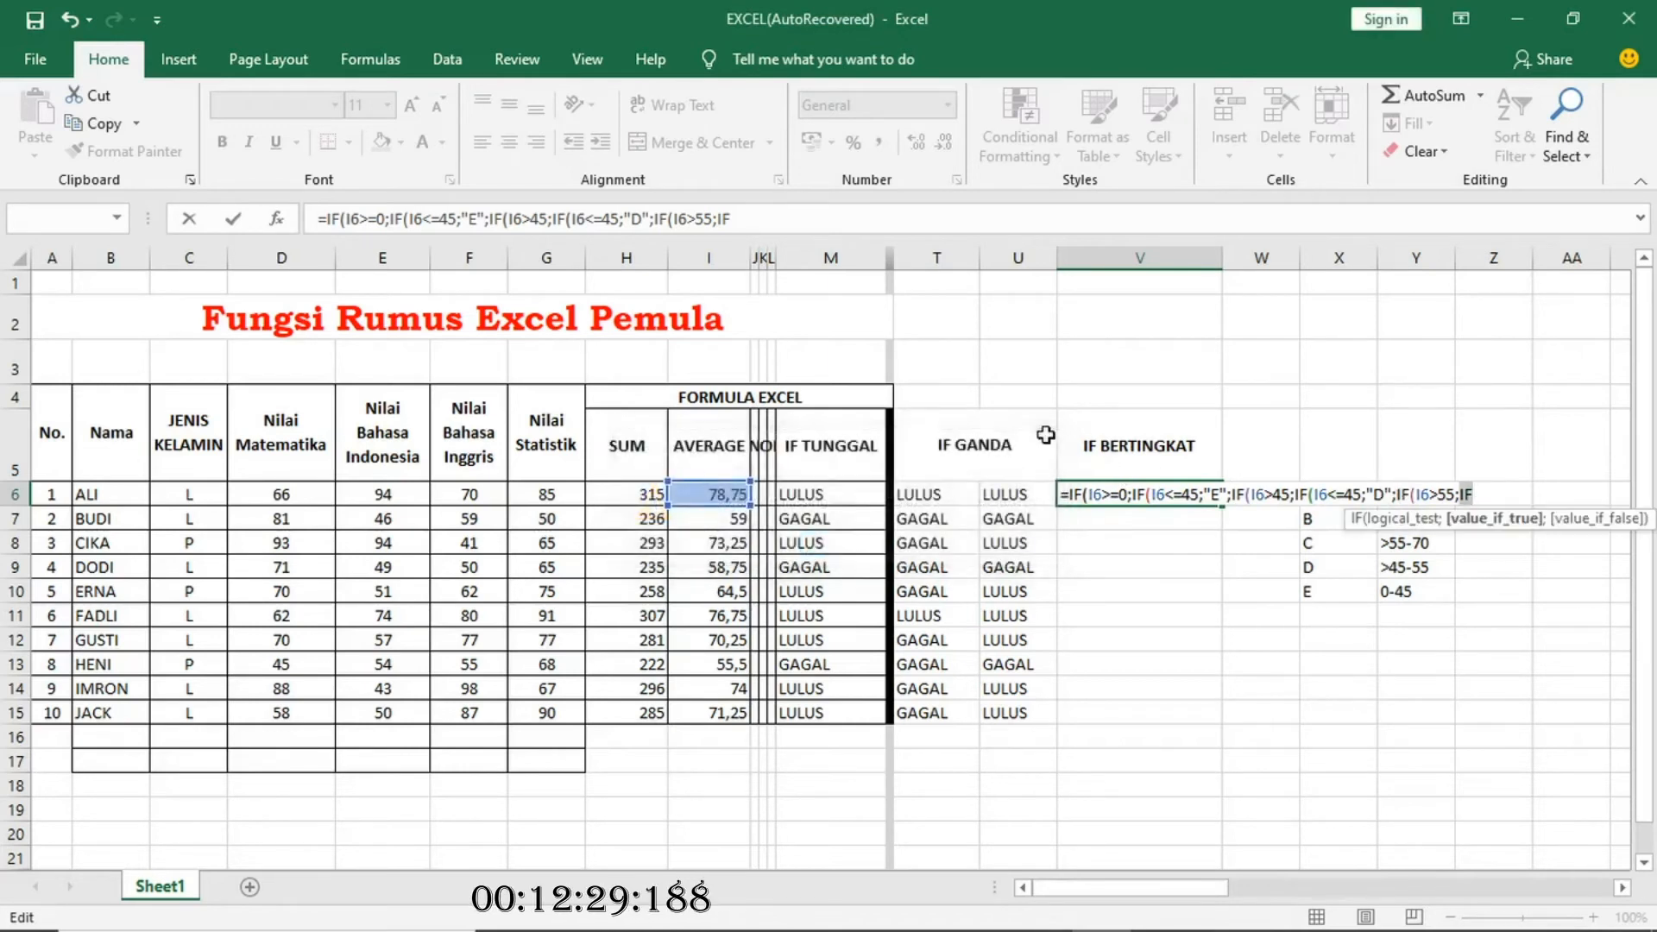
# Nest an IF with the condition I6<=70 and the result "C" as the value-if-true of the I6>55 test.
pyautogui.write('(')
pyautogui.click(687, 498)
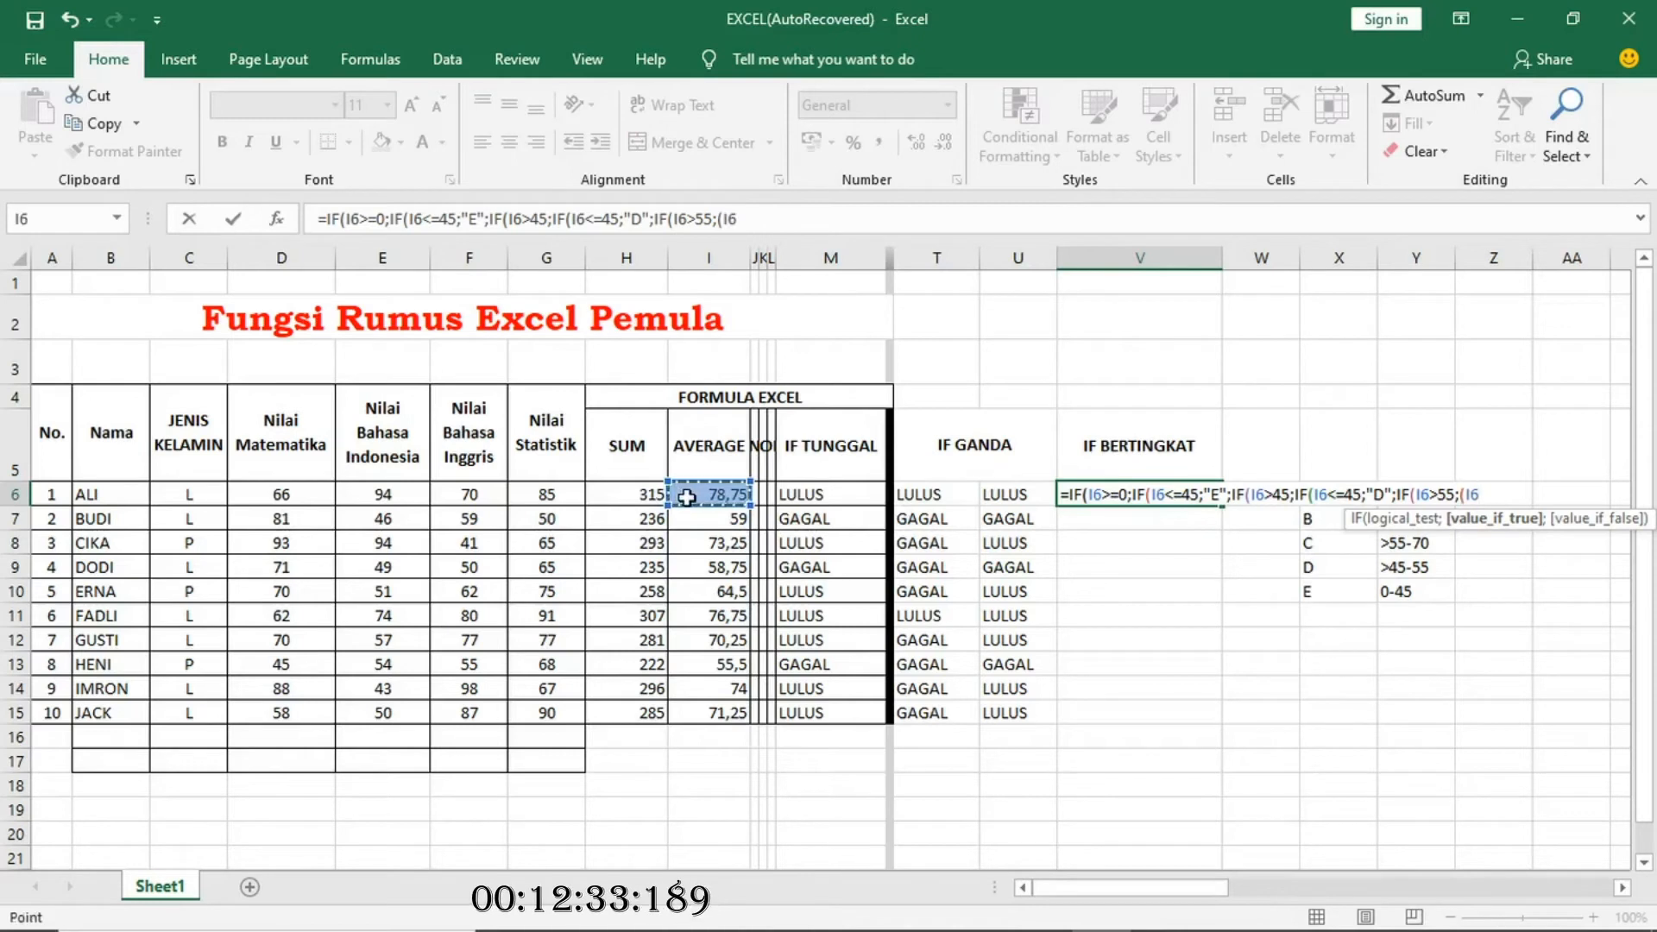
pyautogui.write('<=')
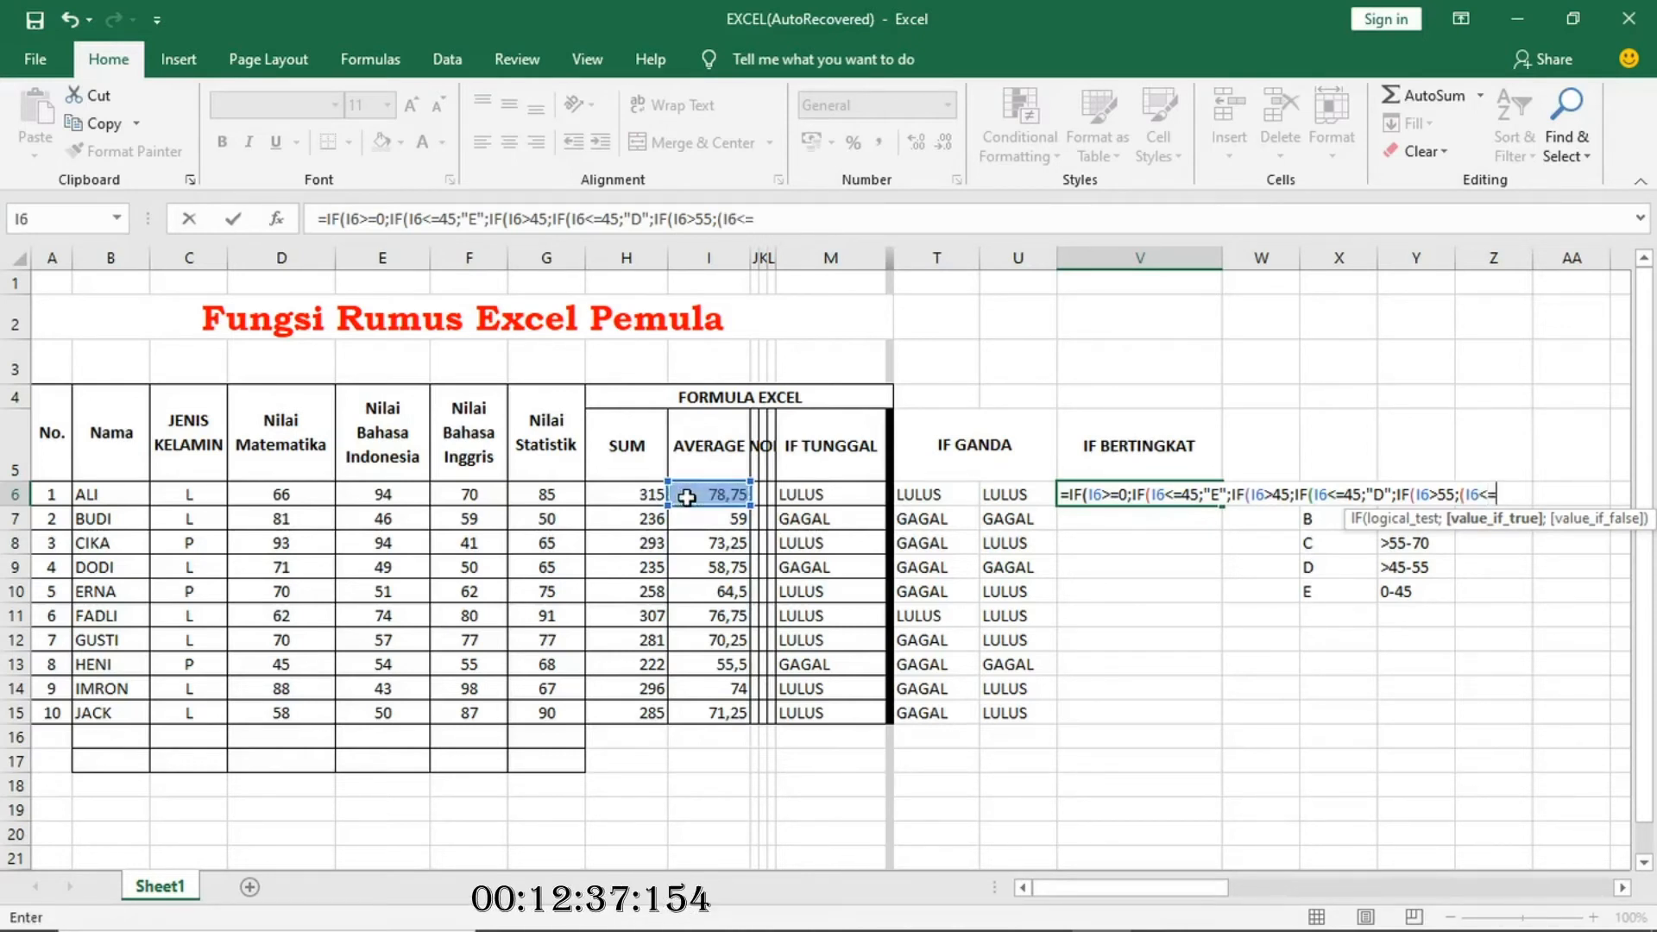
pyautogui.write('70')
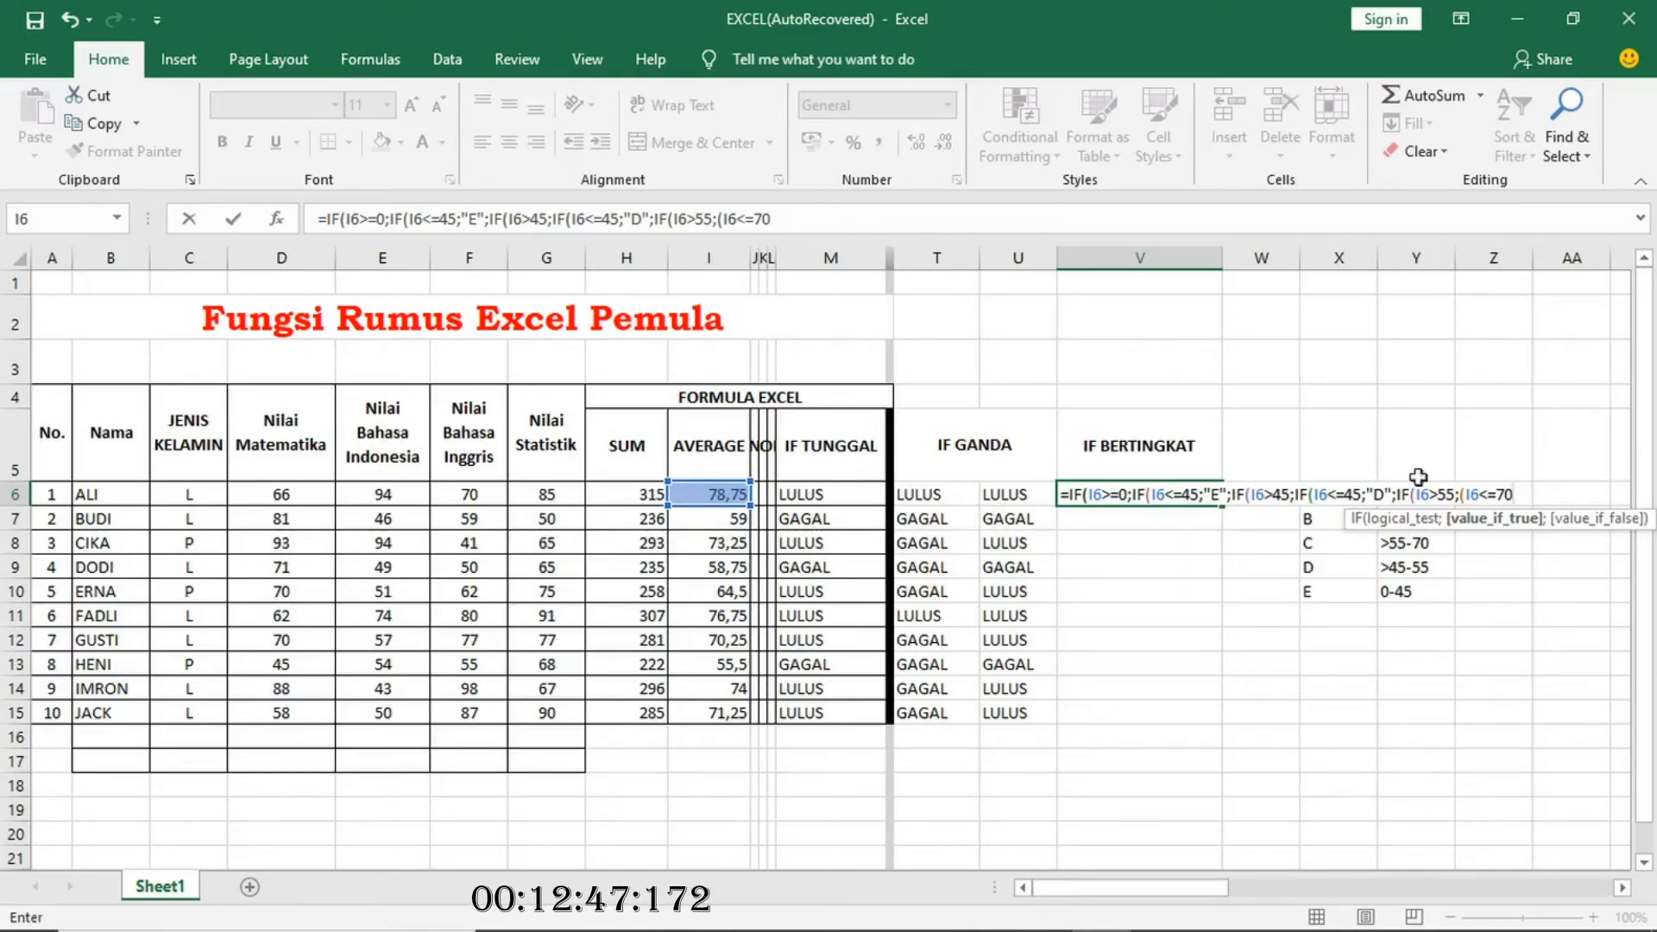
pyautogui.click(1460, 494)
pyautogui.write('IF')
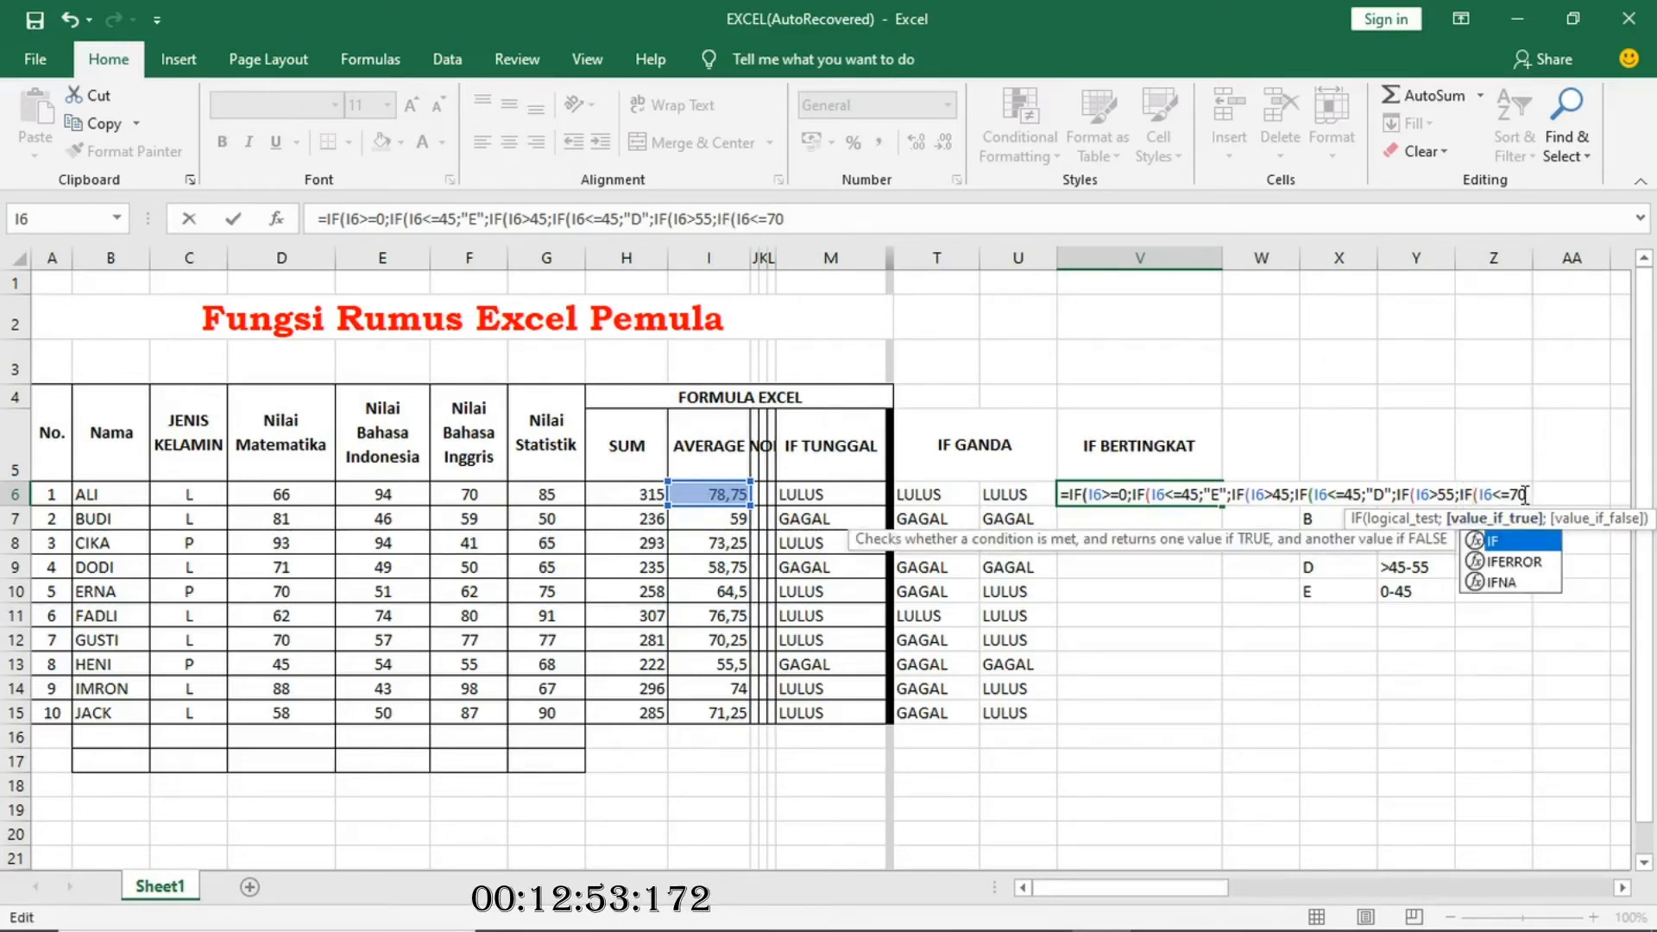
pyautogui.click(813, 215)
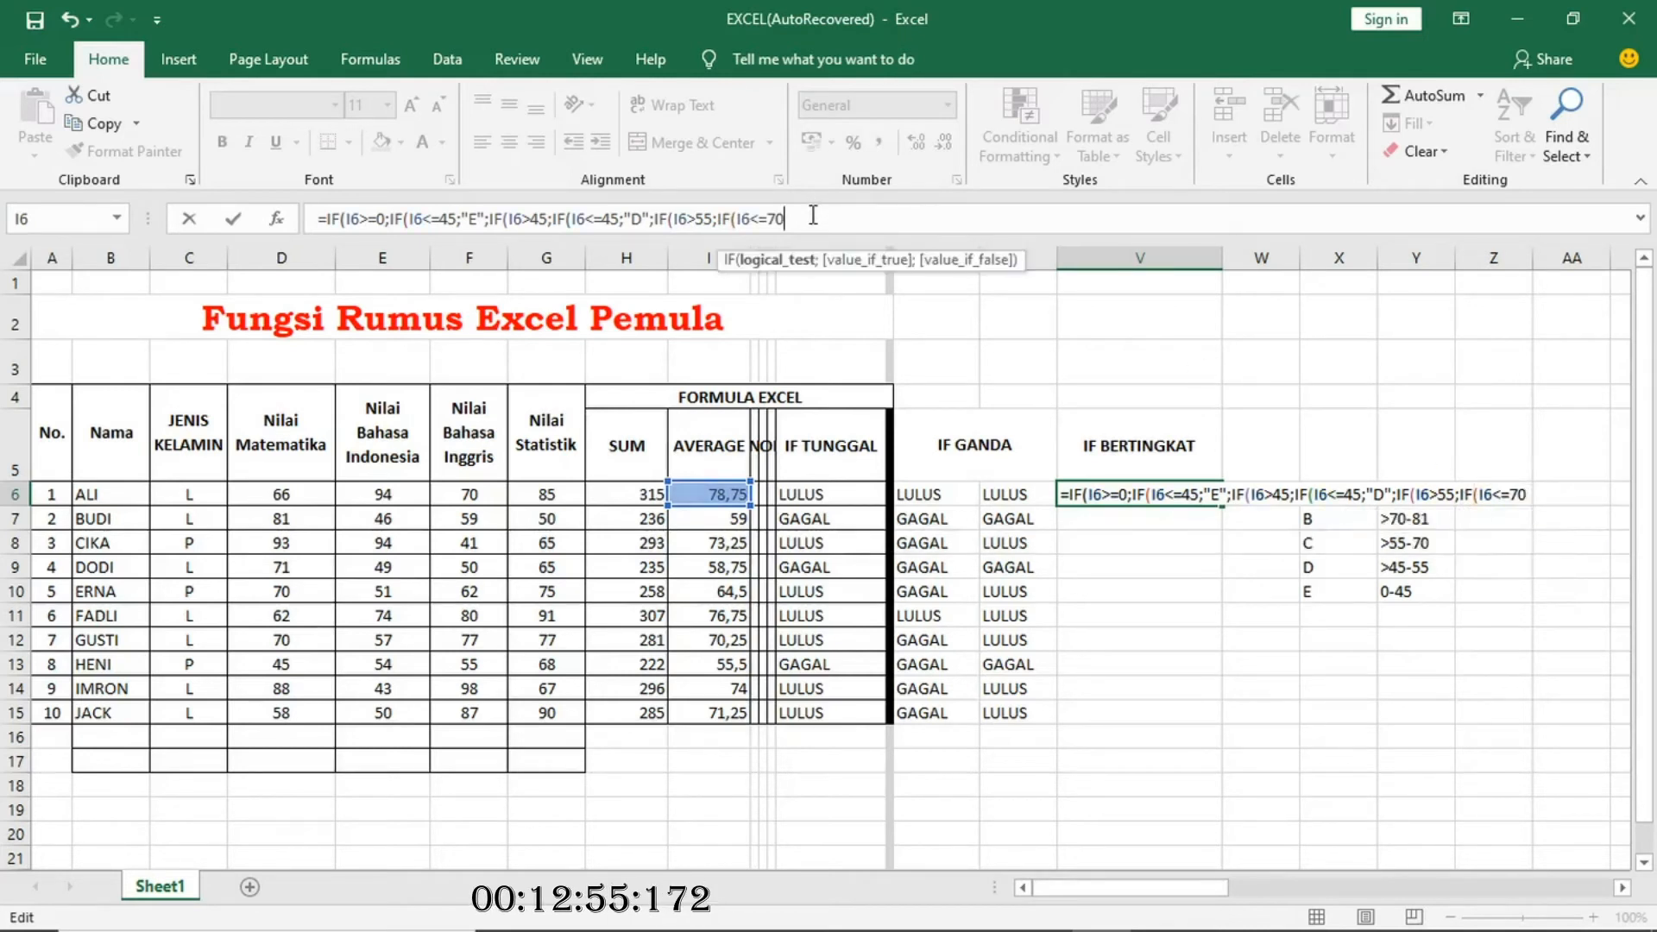
pyautogui.write(';')
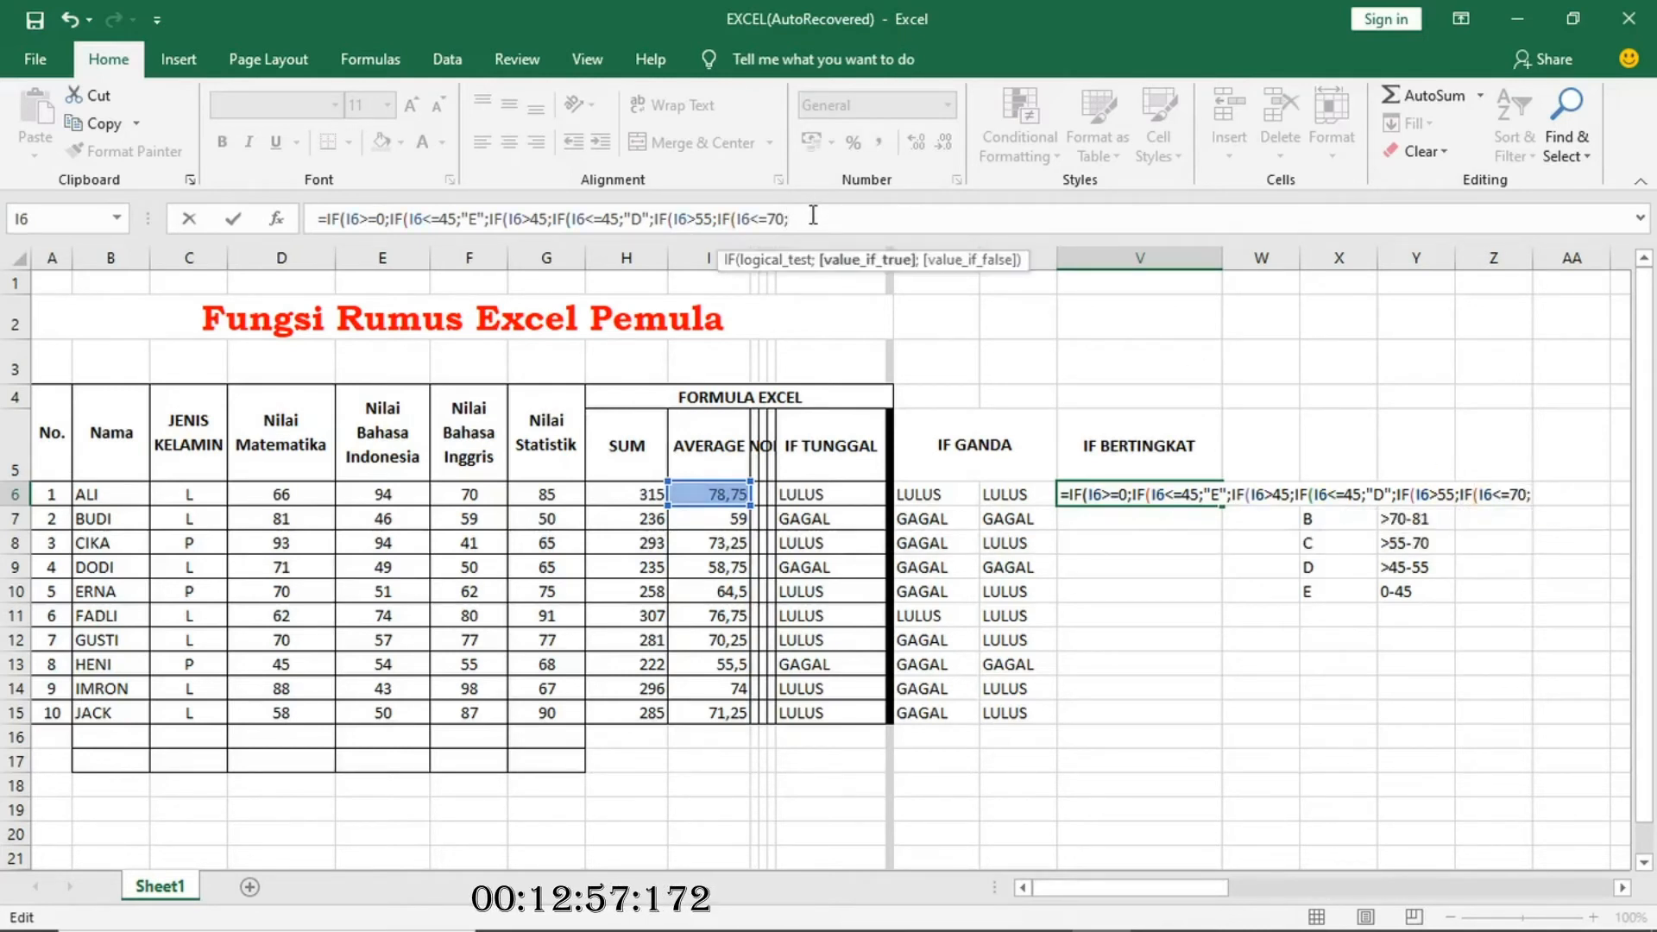
pyautogui.write('"C')
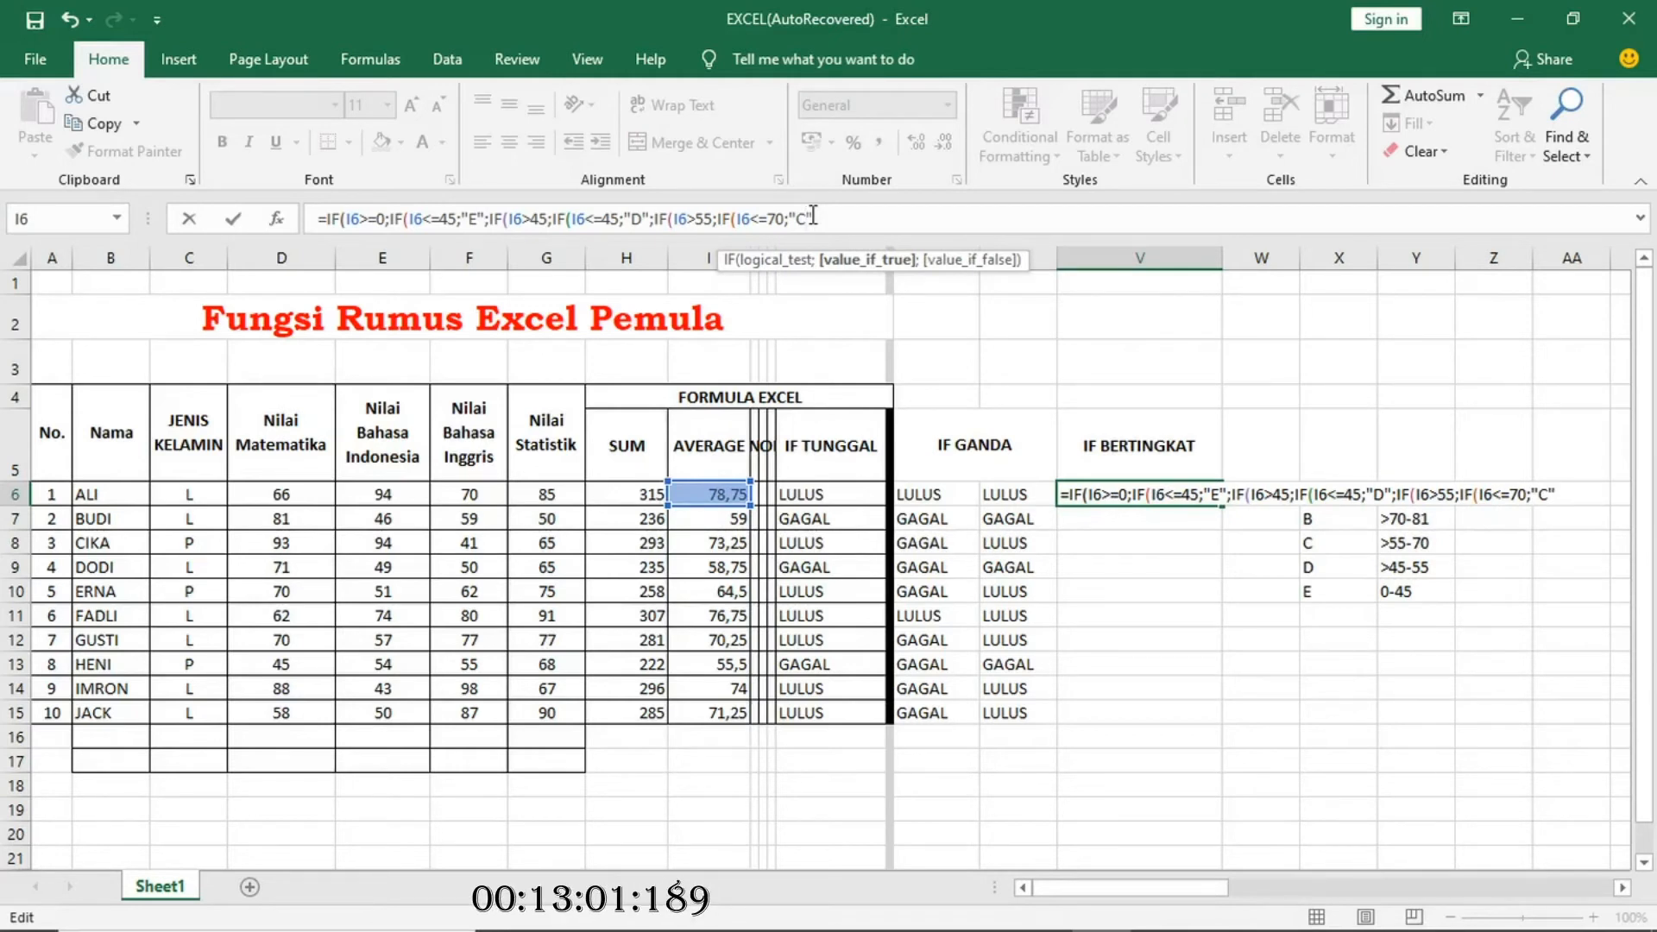
# Nest an IF with the condition I6>70 as the value-if-false of the "C" test in the V6 formula.
pyautogui.write('";I')
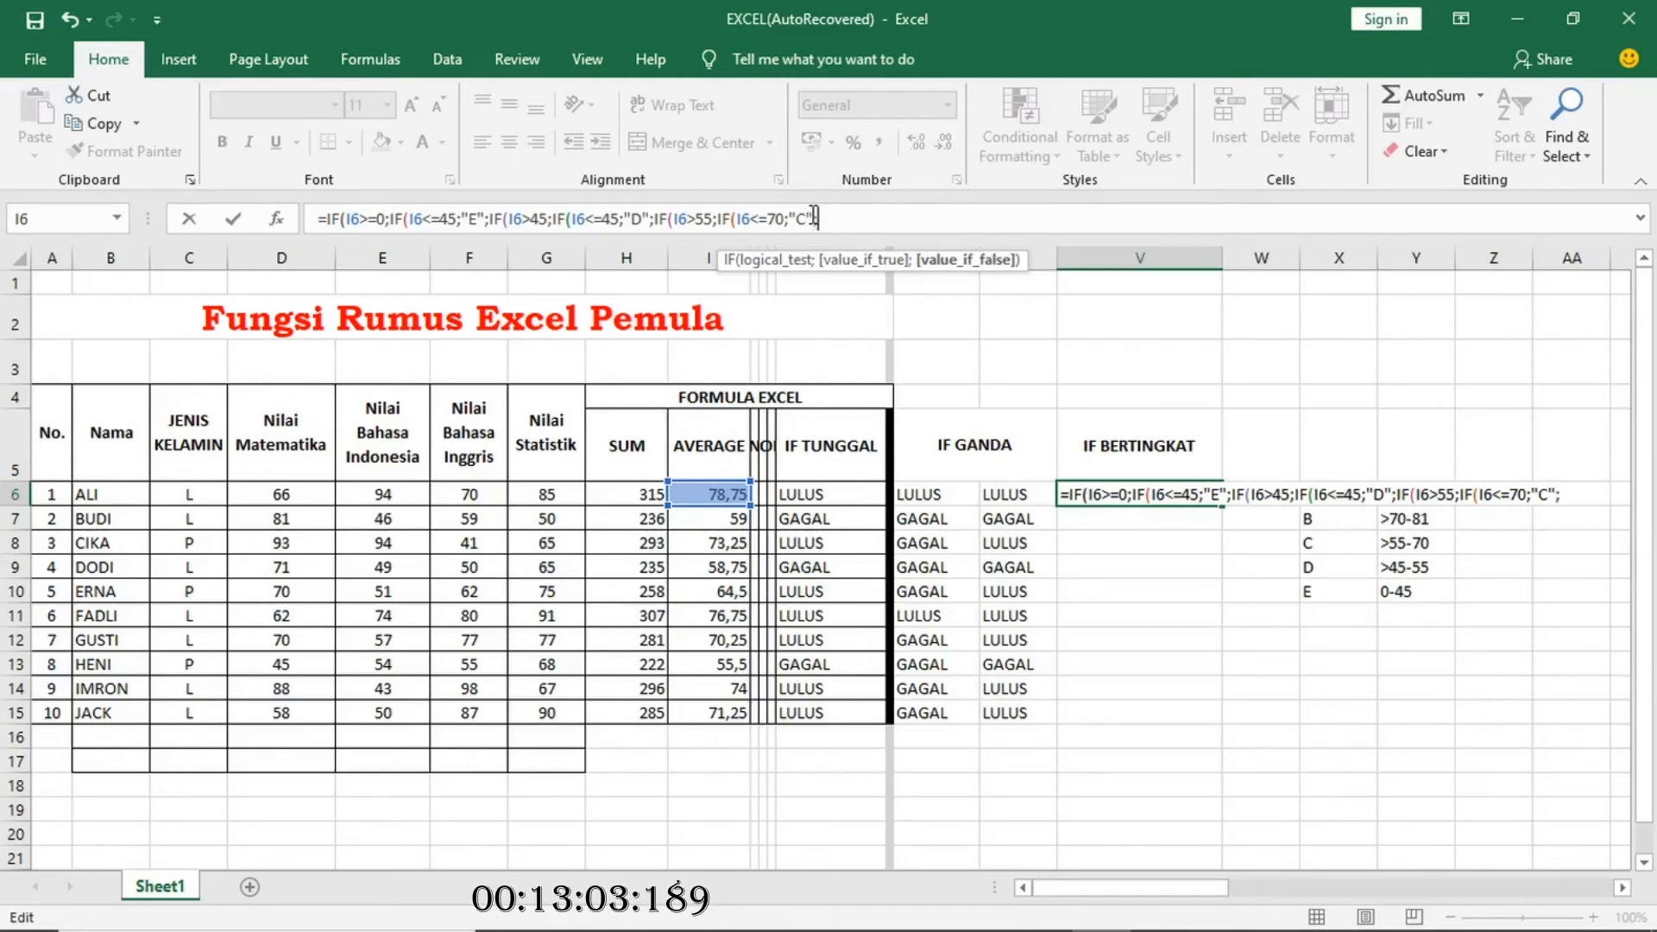
pyautogui.write('F(')
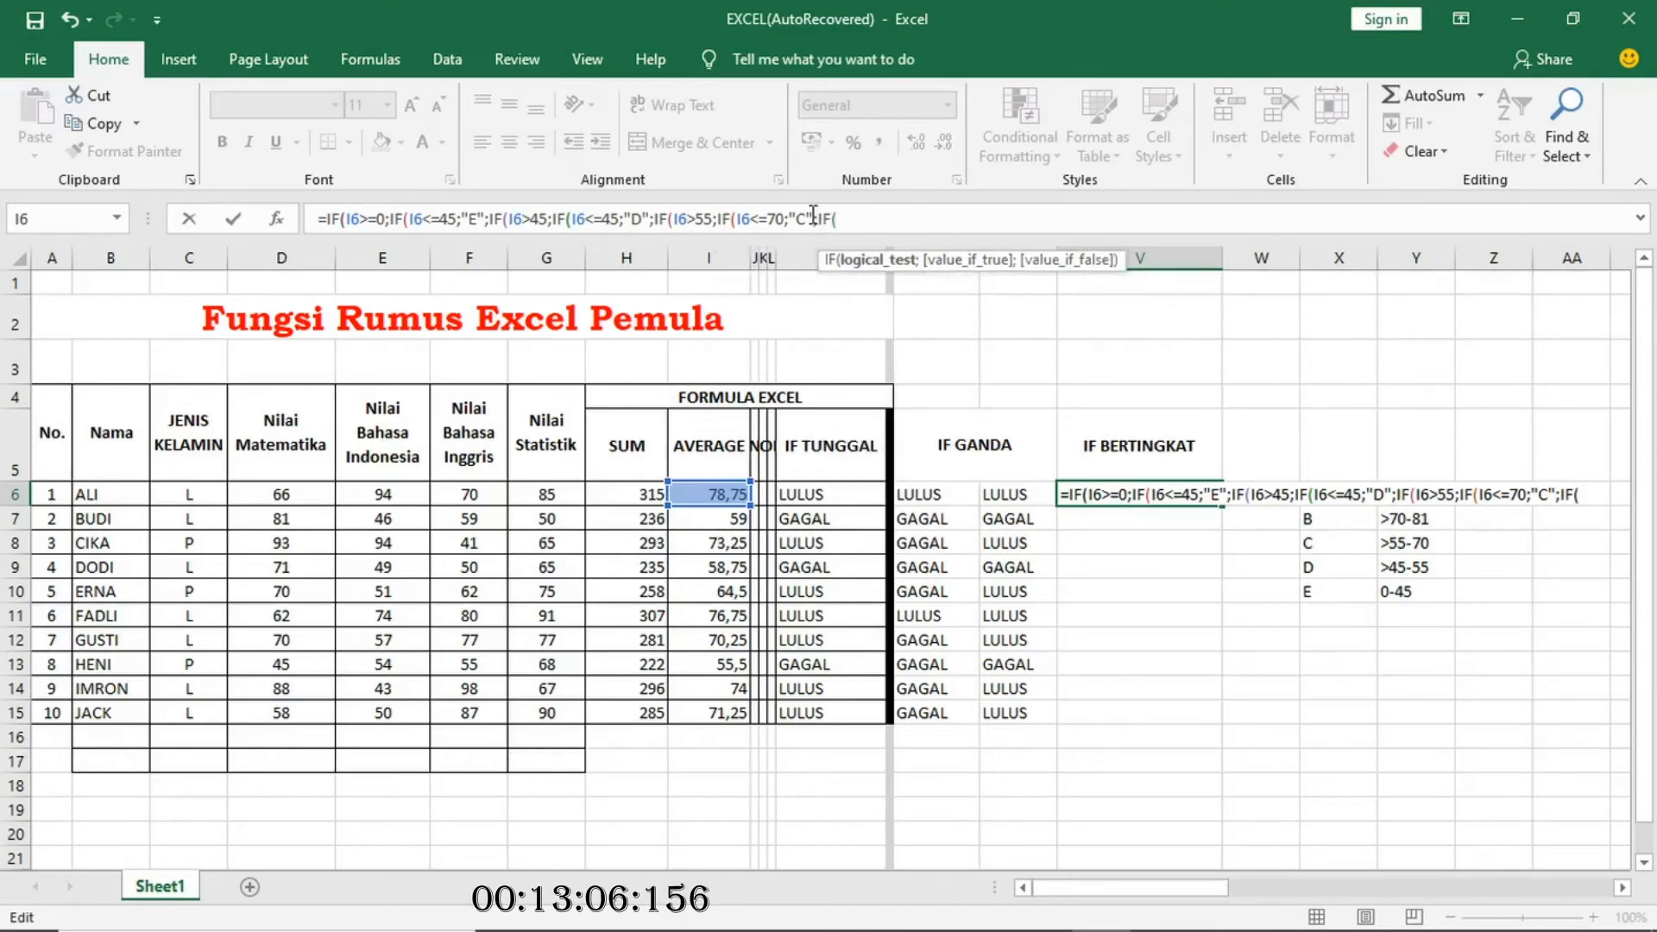
pyautogui.click(698, 494)
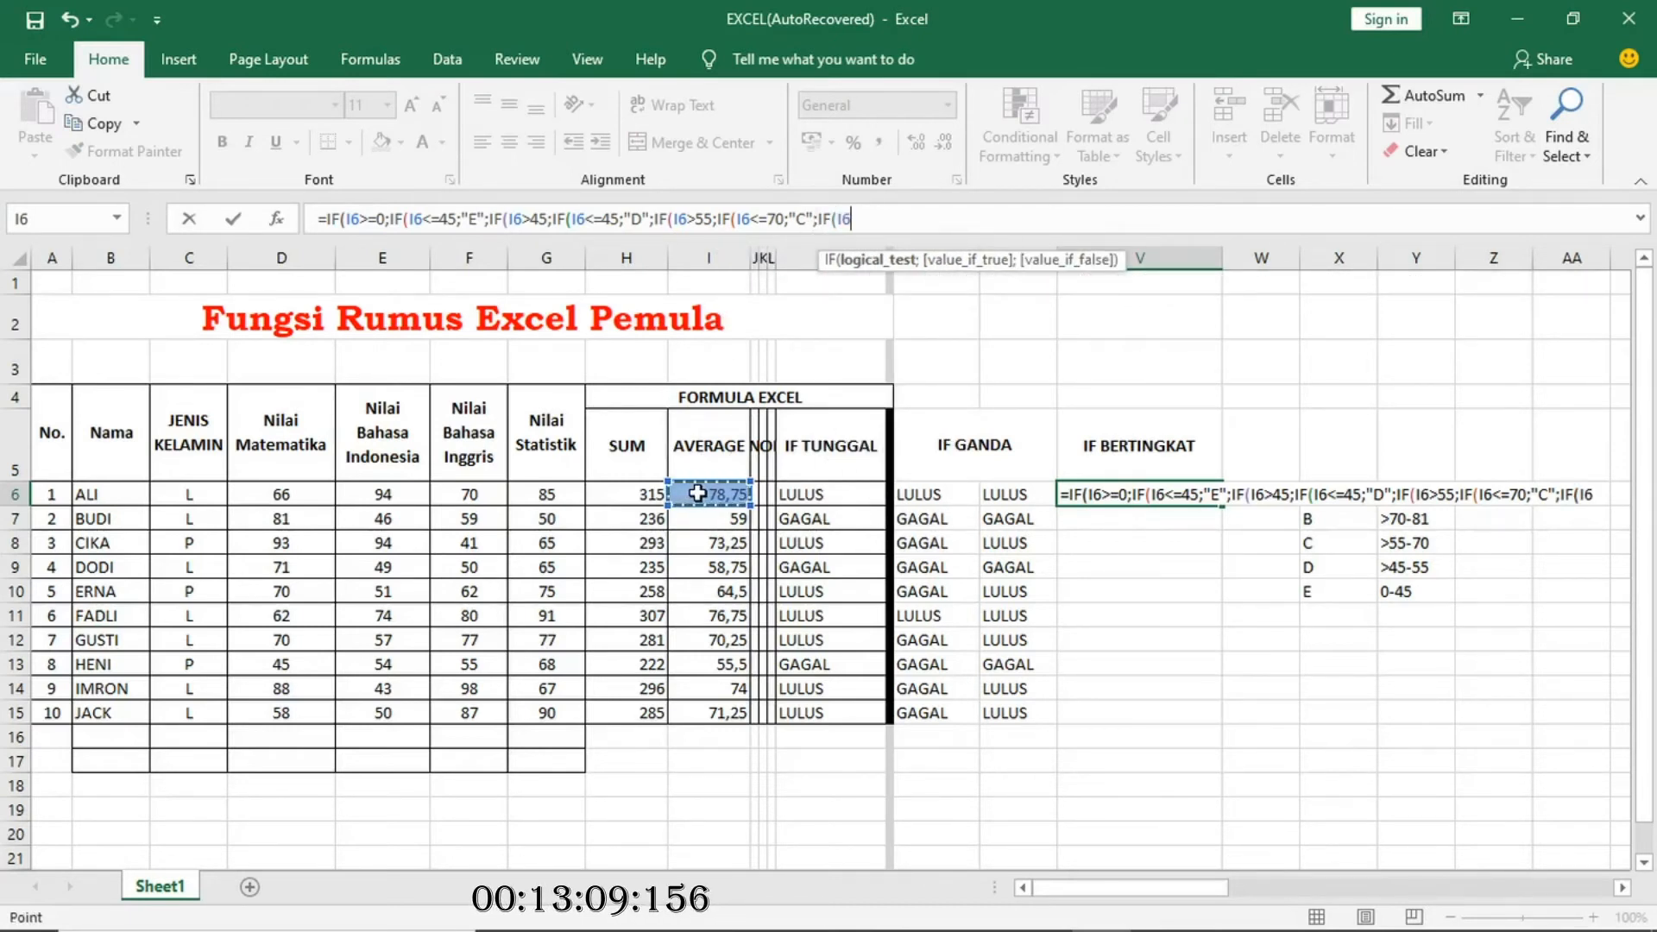
pyautogui.write('>70')
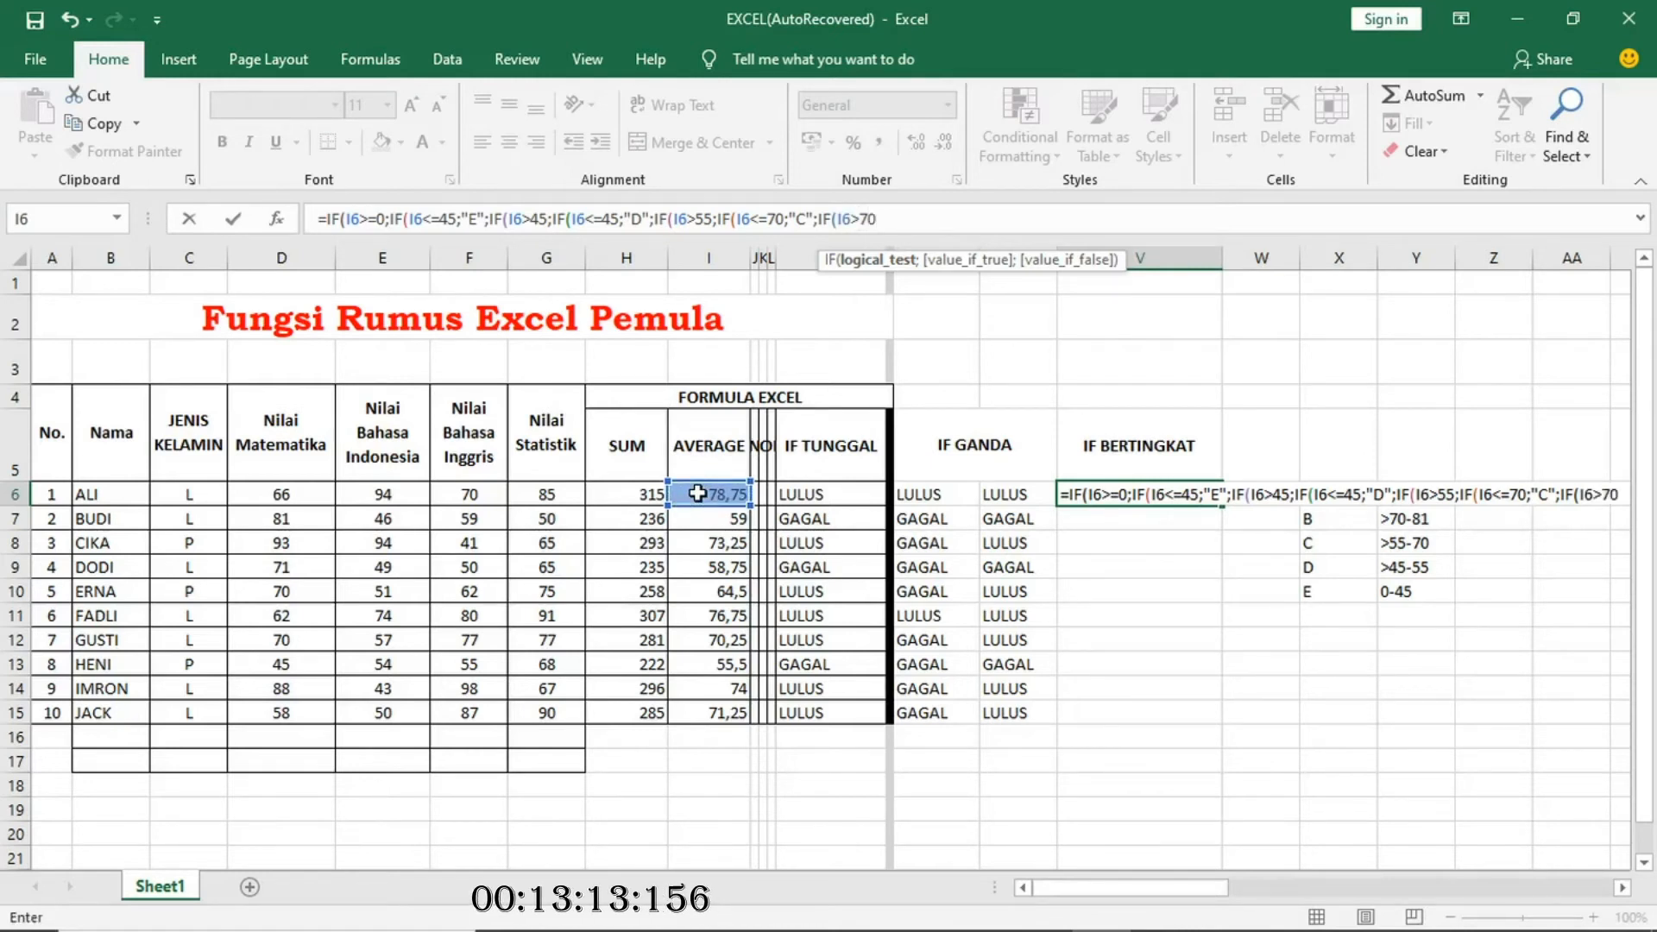
pyautogui.write(';')
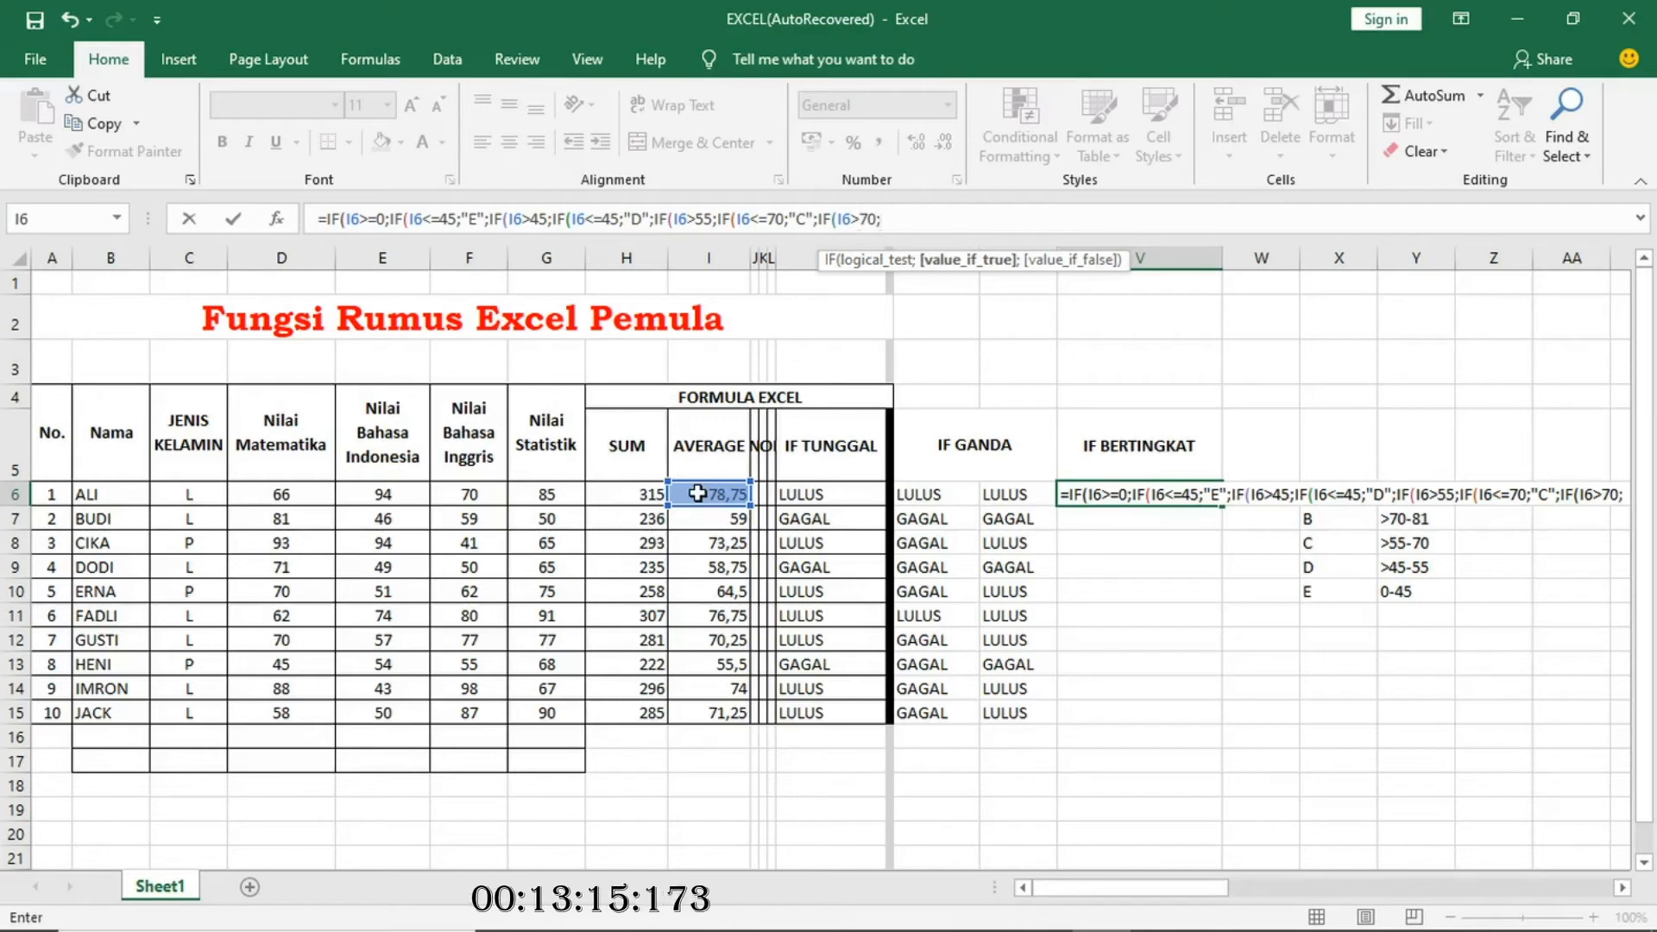
# Nest an IF with the condition I6<=81 and the result "B" as the value-if-true of the I6>70 test.
pyautogui.write('IF(')
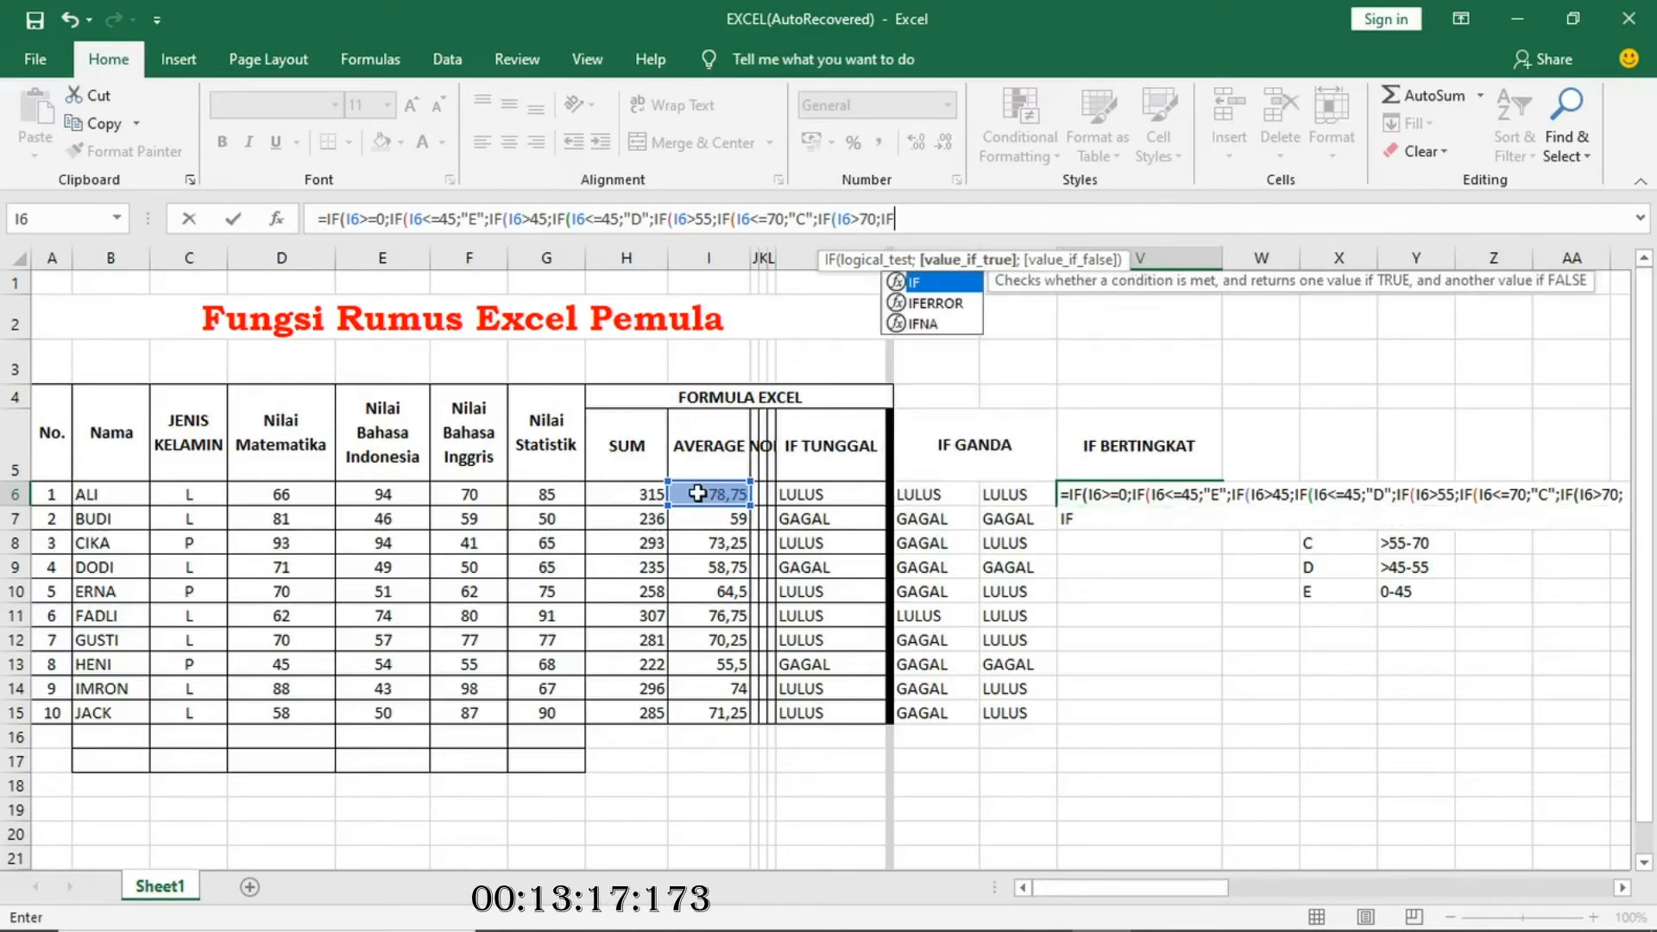
pyautogui.click(698, 494)
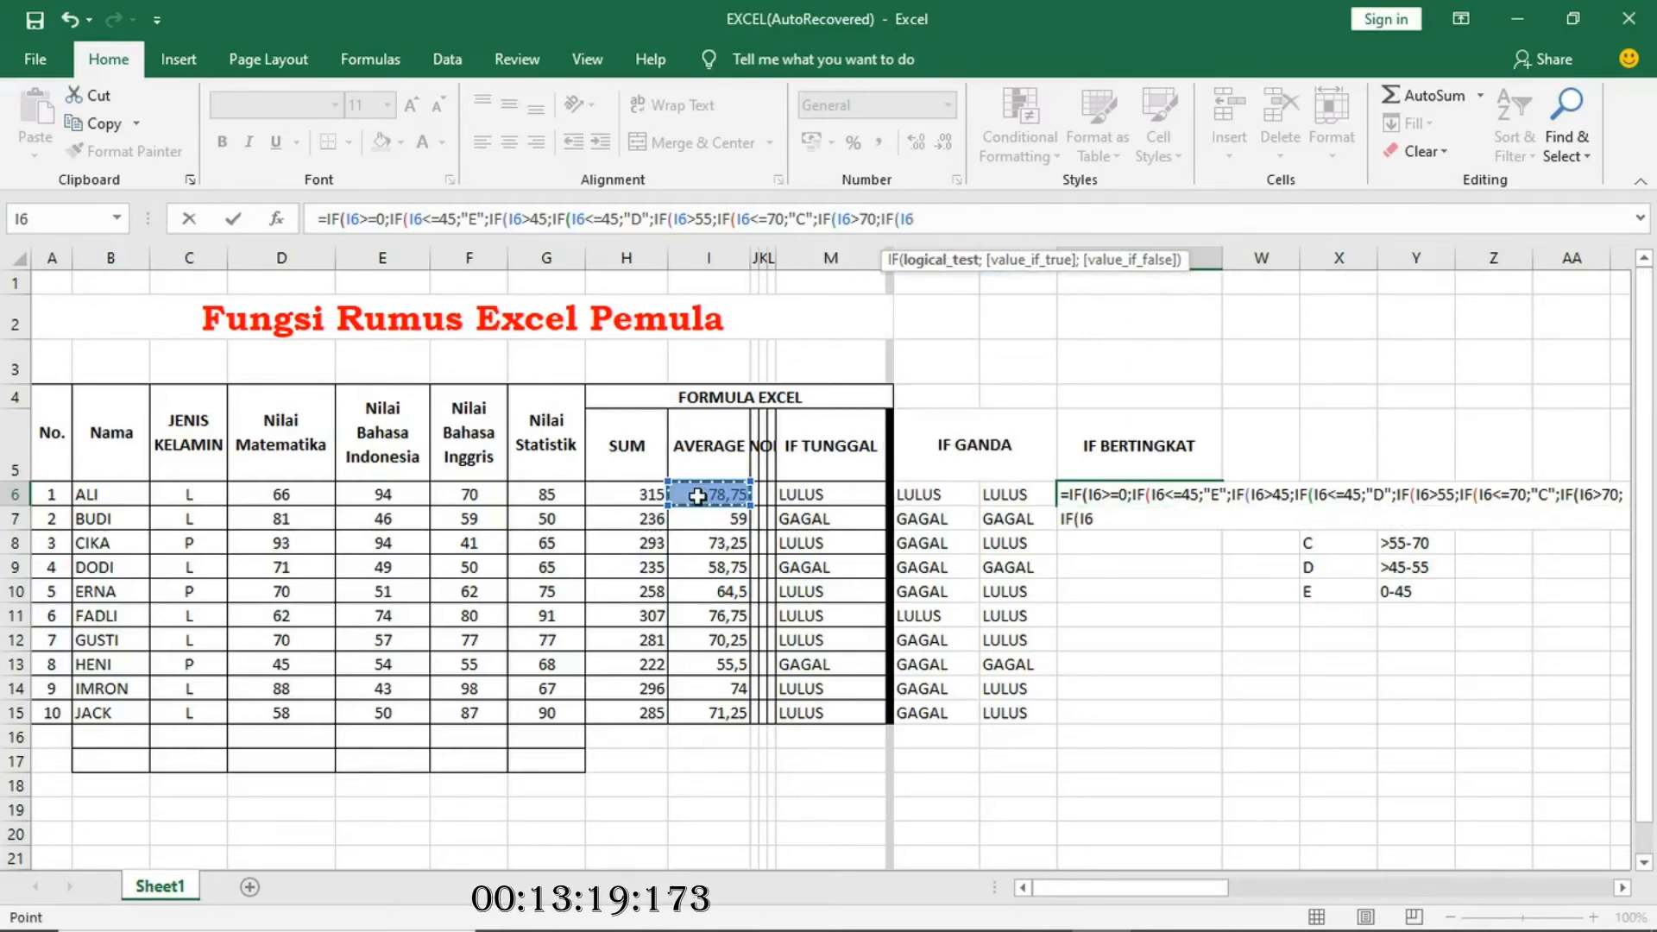
pyautogui.write('<=')
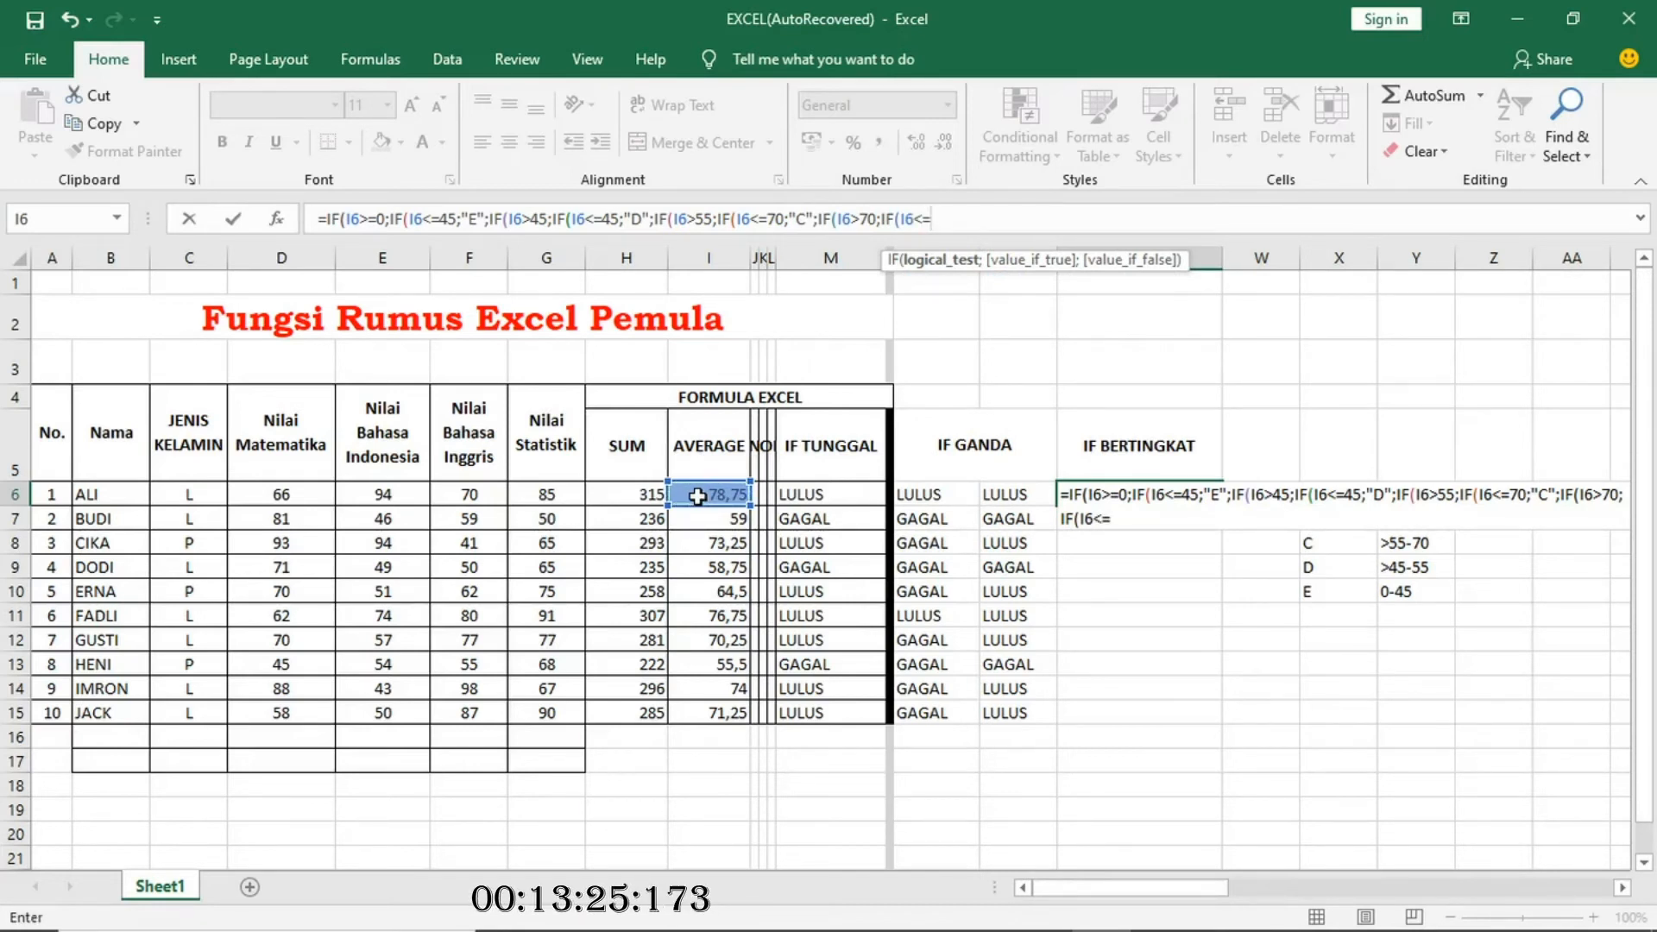
pyautogui.write('81')
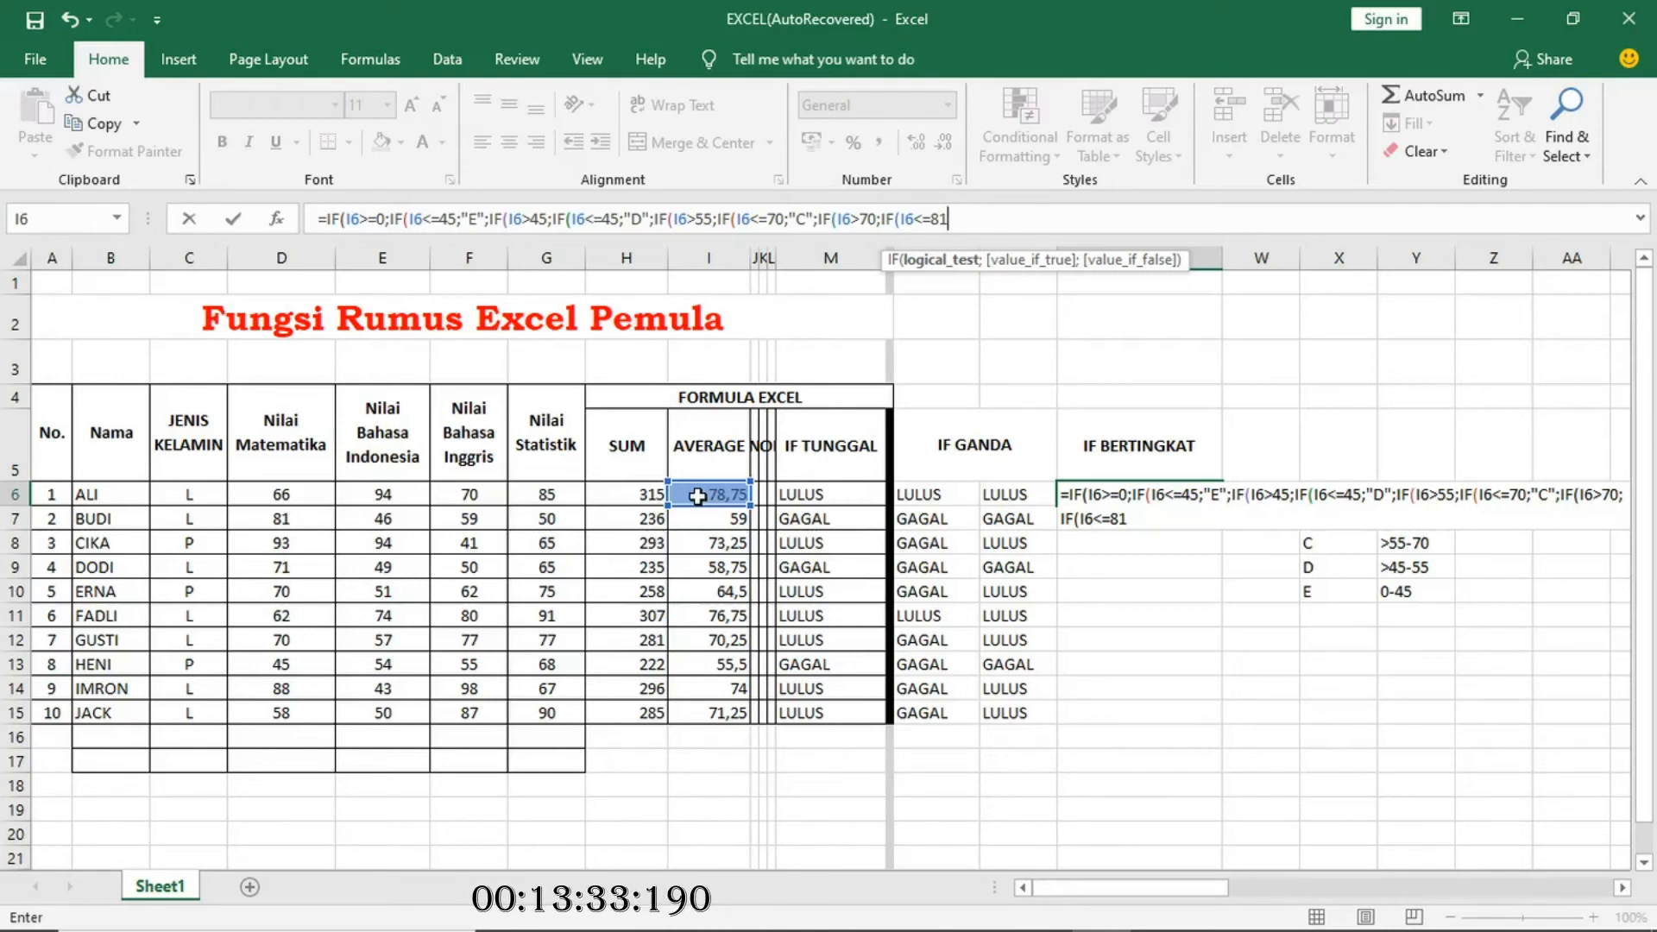
pyautogui.write(';B')
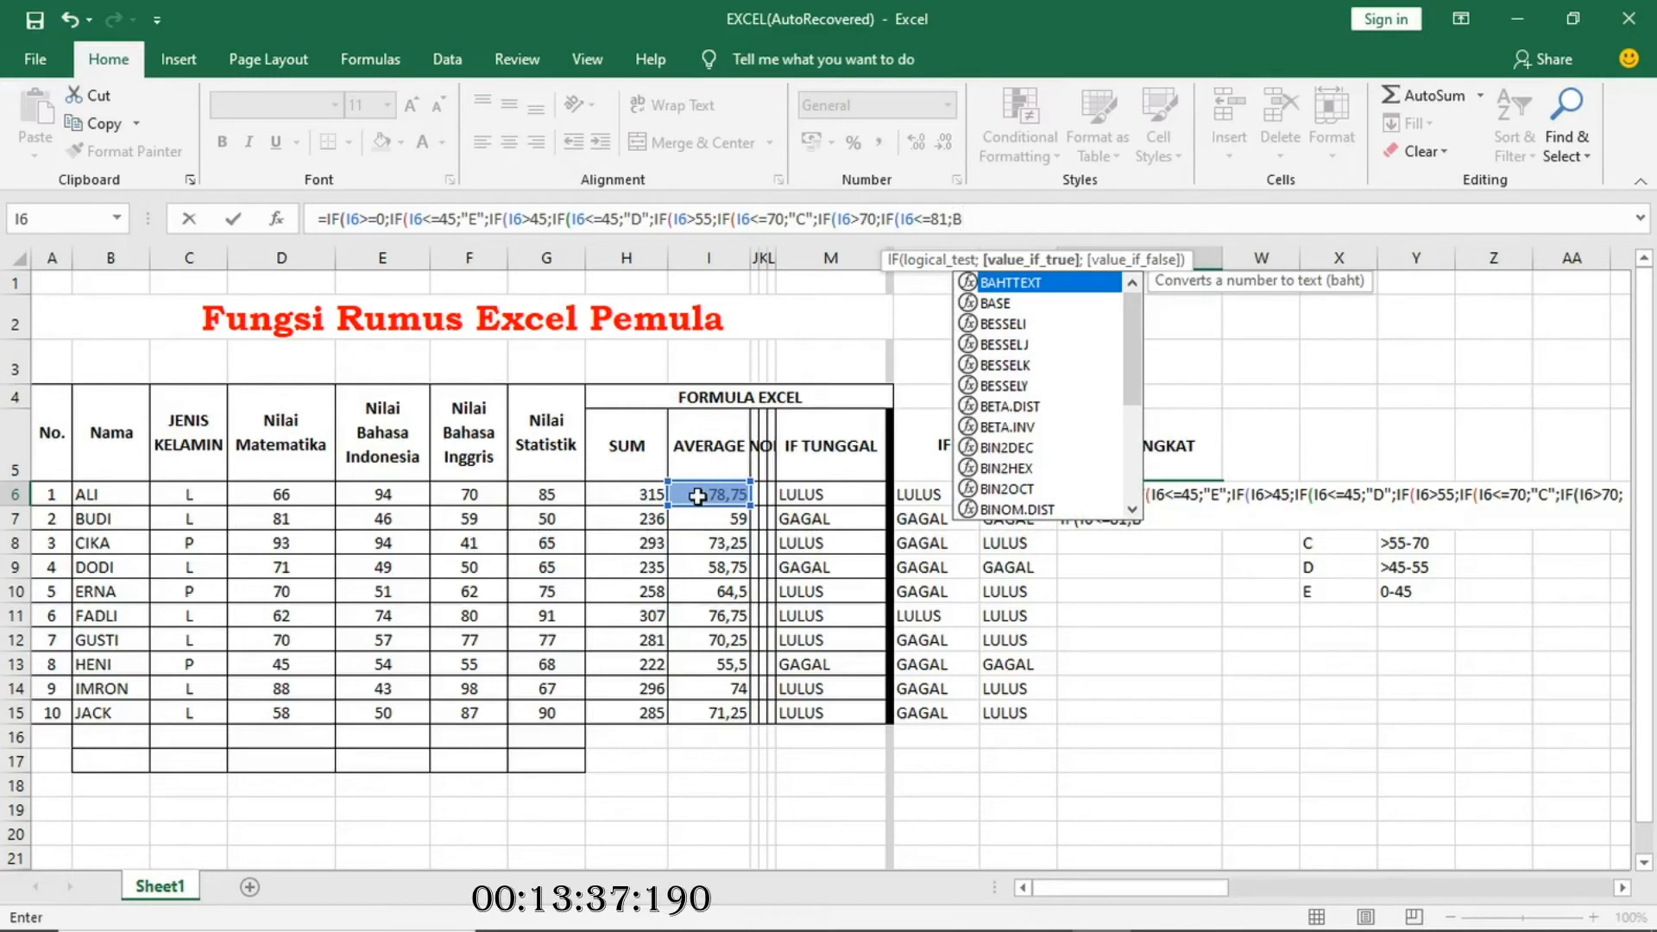
pyautogui.press('BackSpace')
pyautogui.write('"')
pyautogui.write('B"')
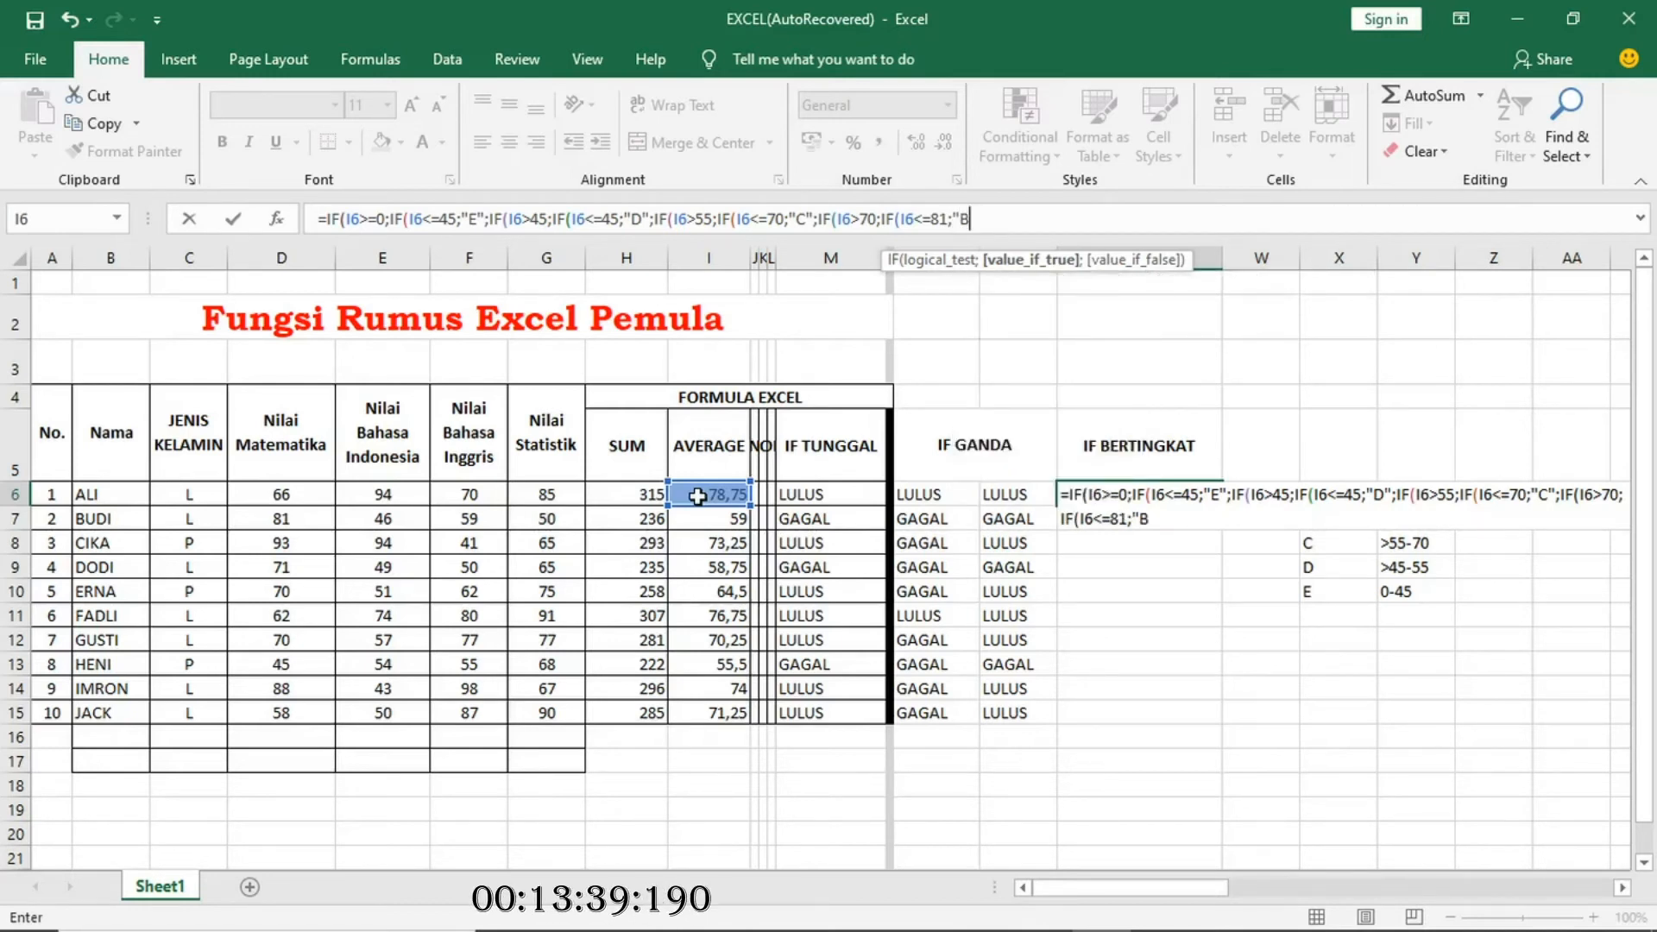
# Nest an IF with the condition I6>81 as the value-if-false of the "B" test in the V6 formula.
pyautogui.write(';IF')
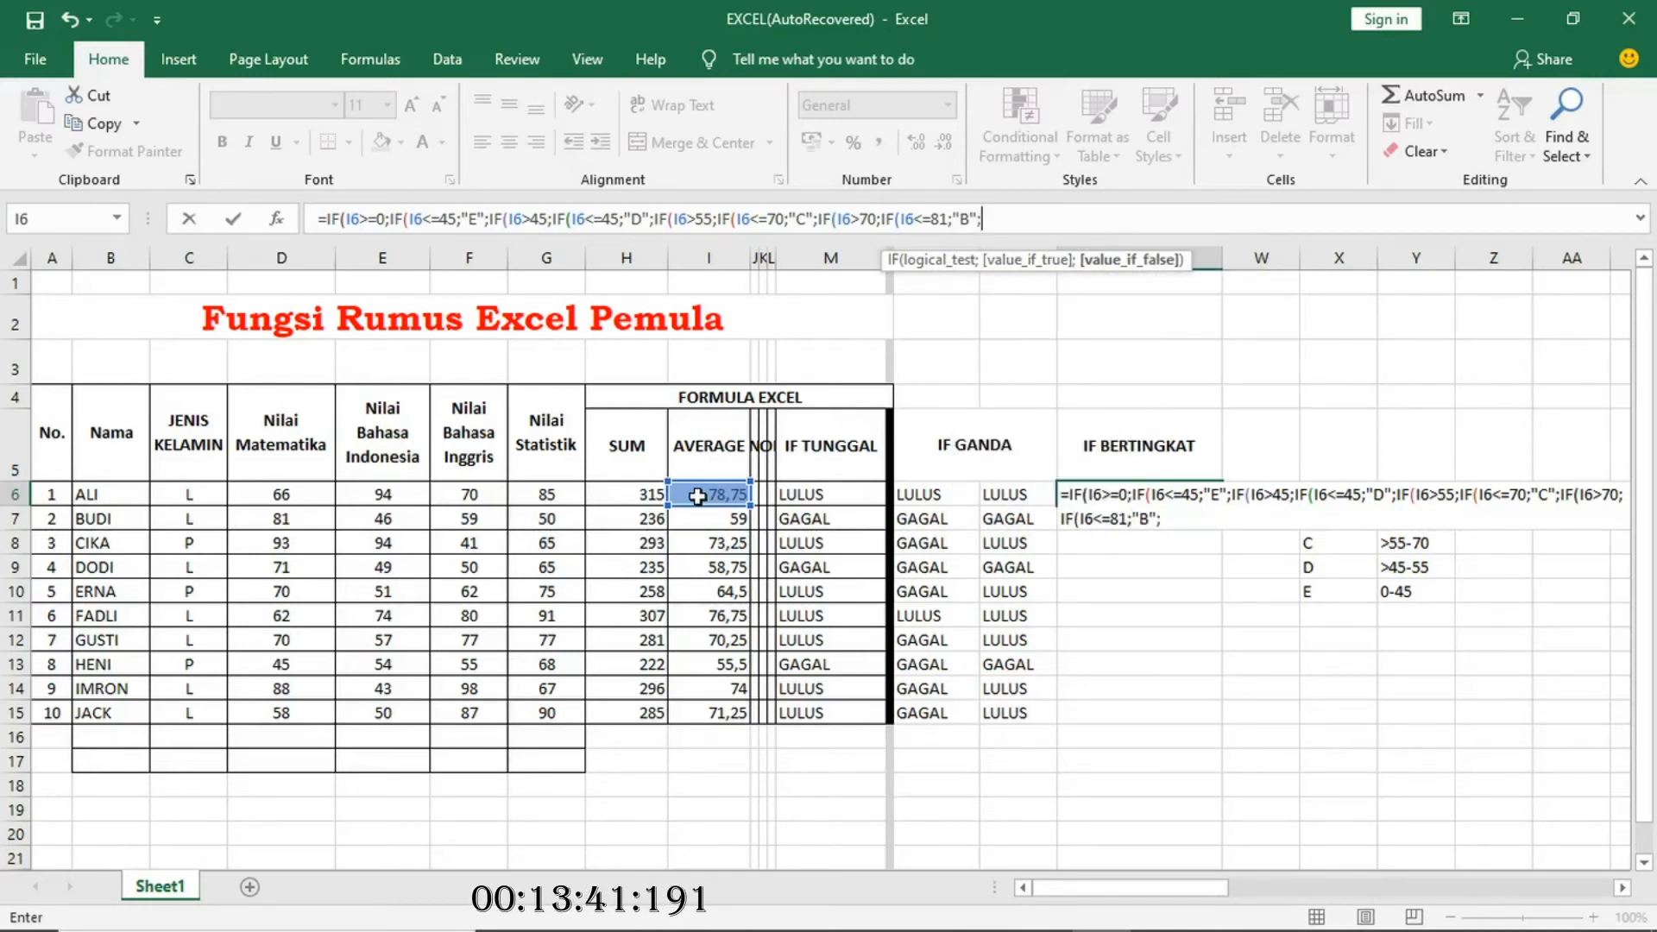
pyautogui.write('(')
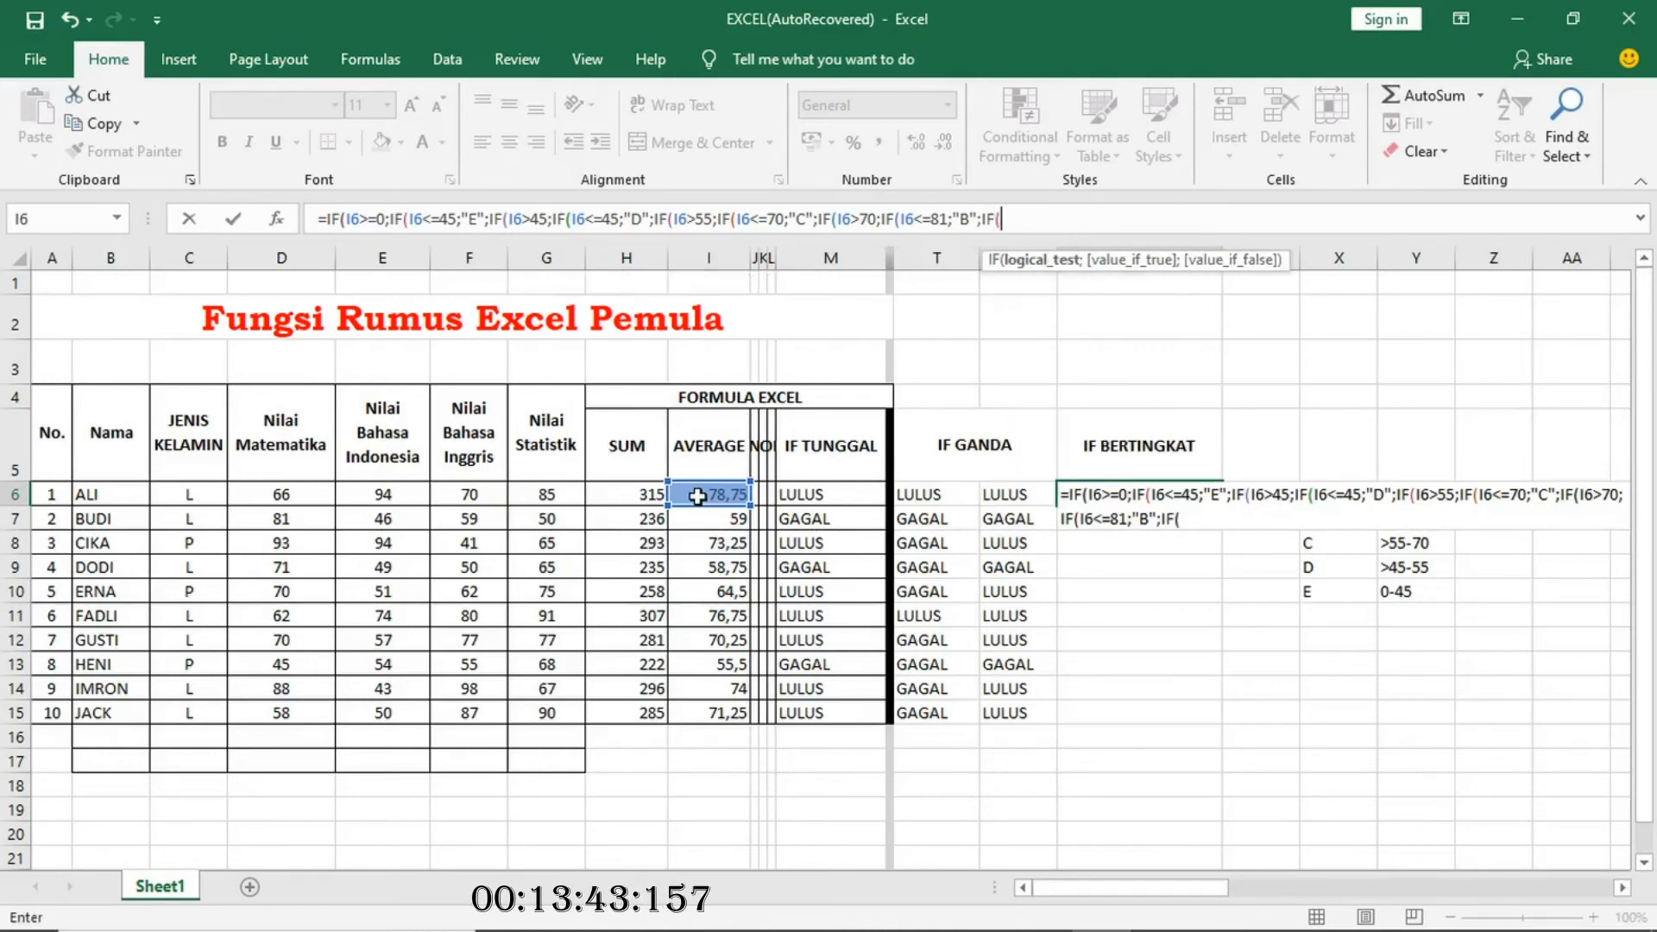
pyautogui.click(697, 496)
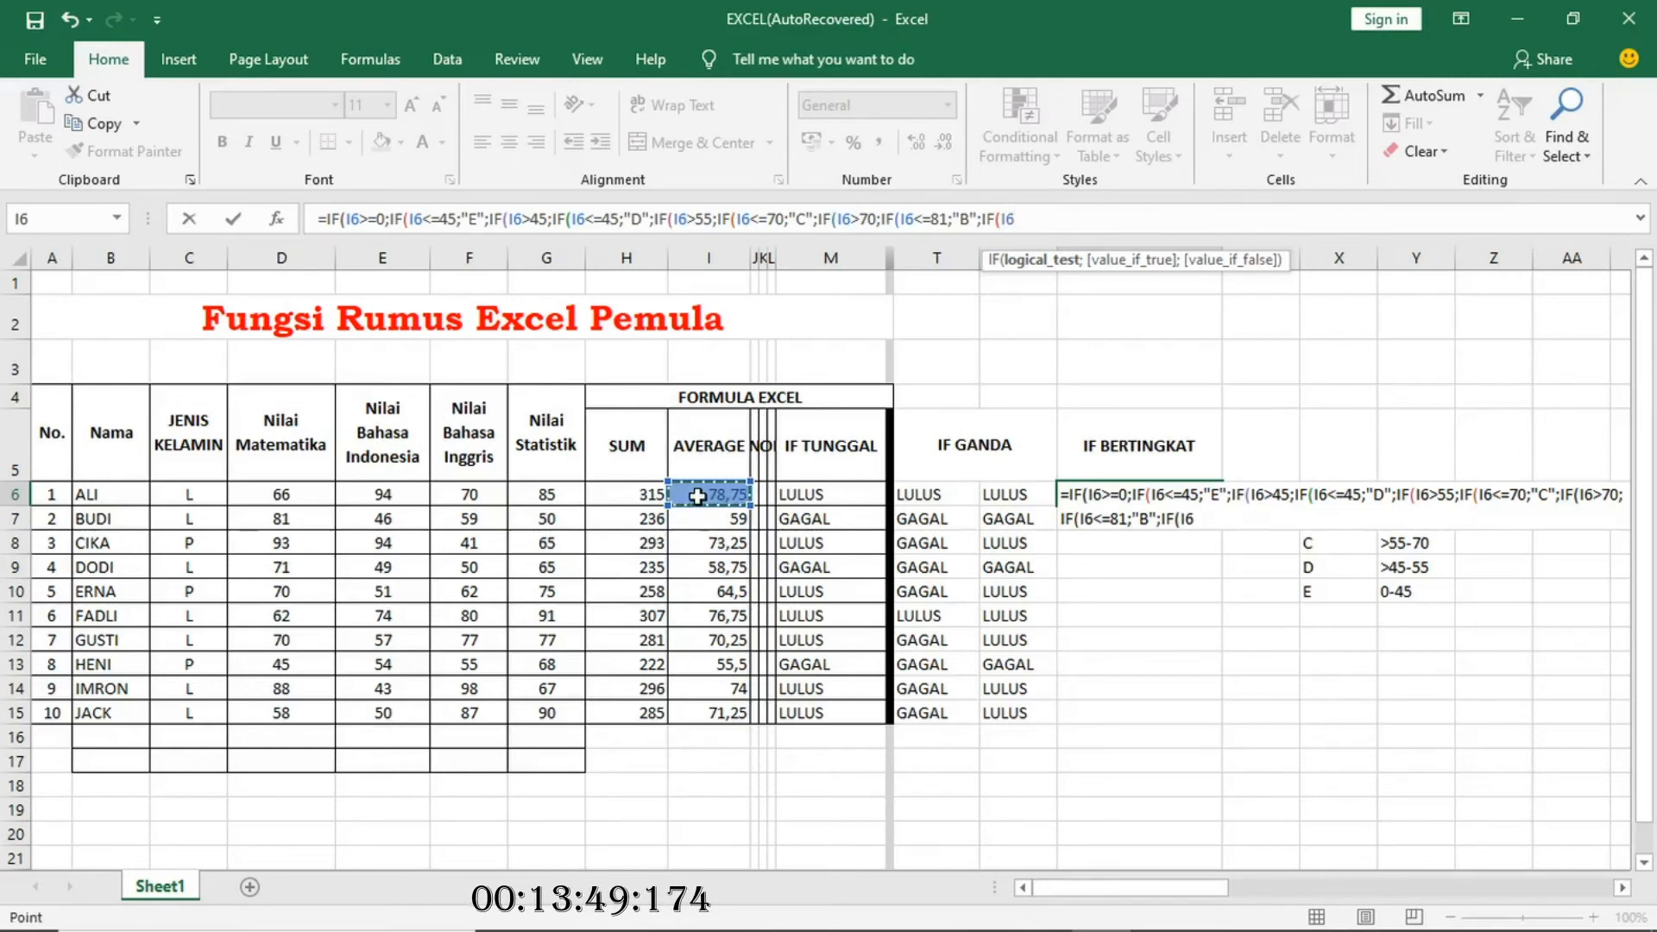
pyautogui.write('>81')
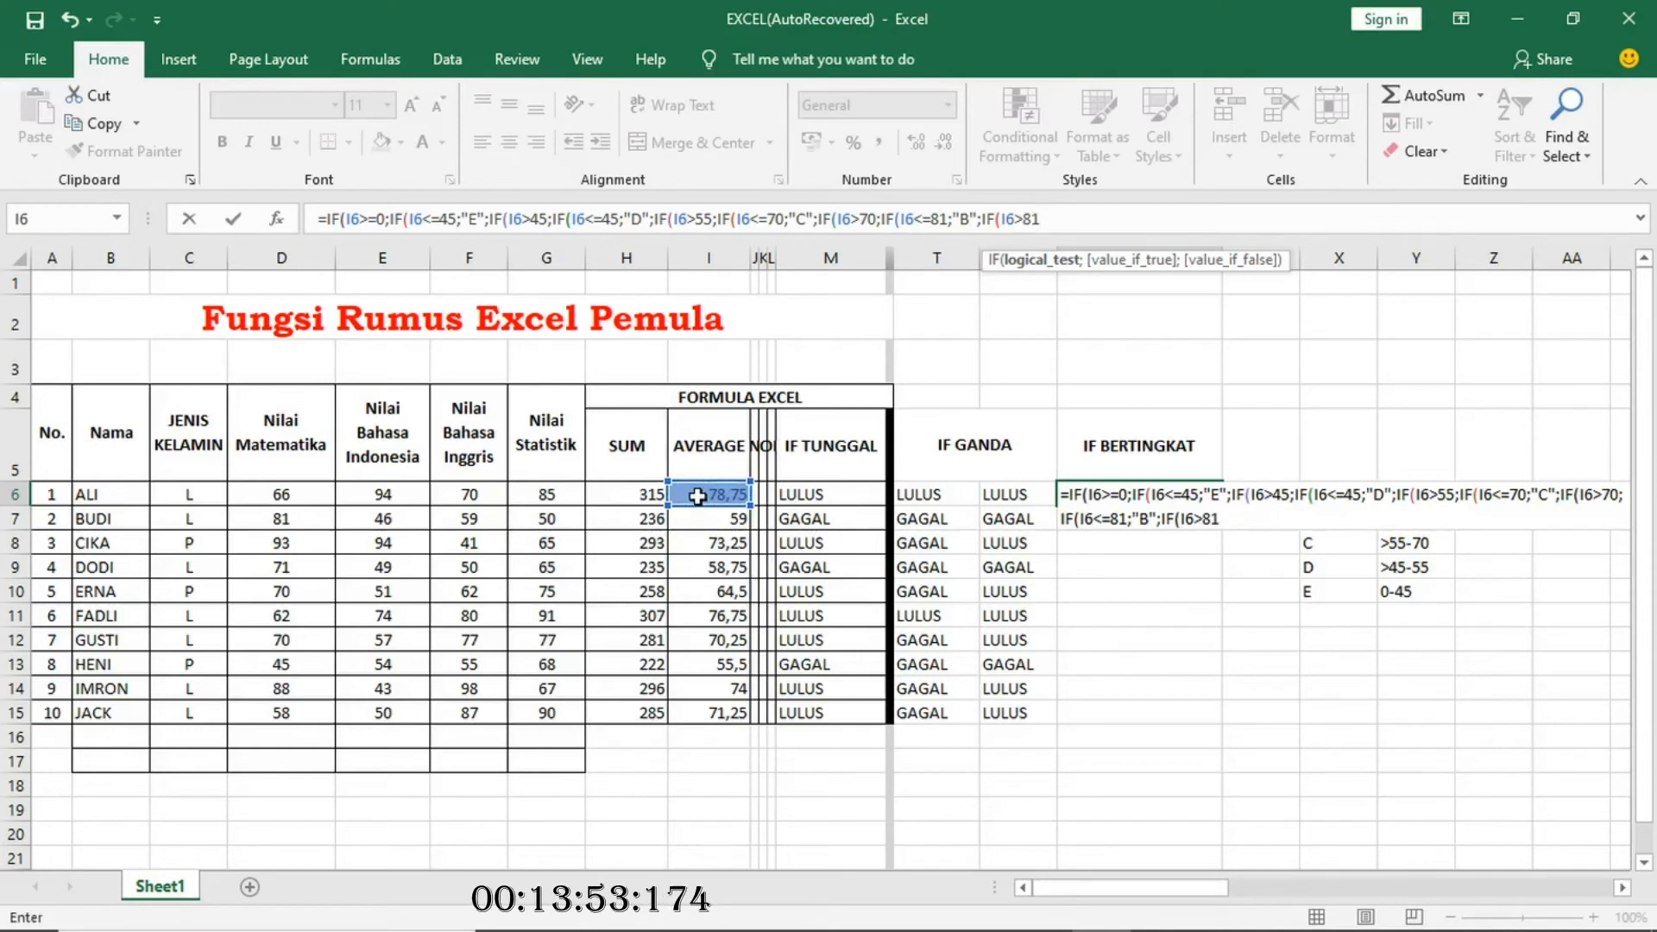
# Nest an IF with the condition I6<=100 and the result "A" as the value-if-true of the I6>81 test.
pyautogui.write(';IF')
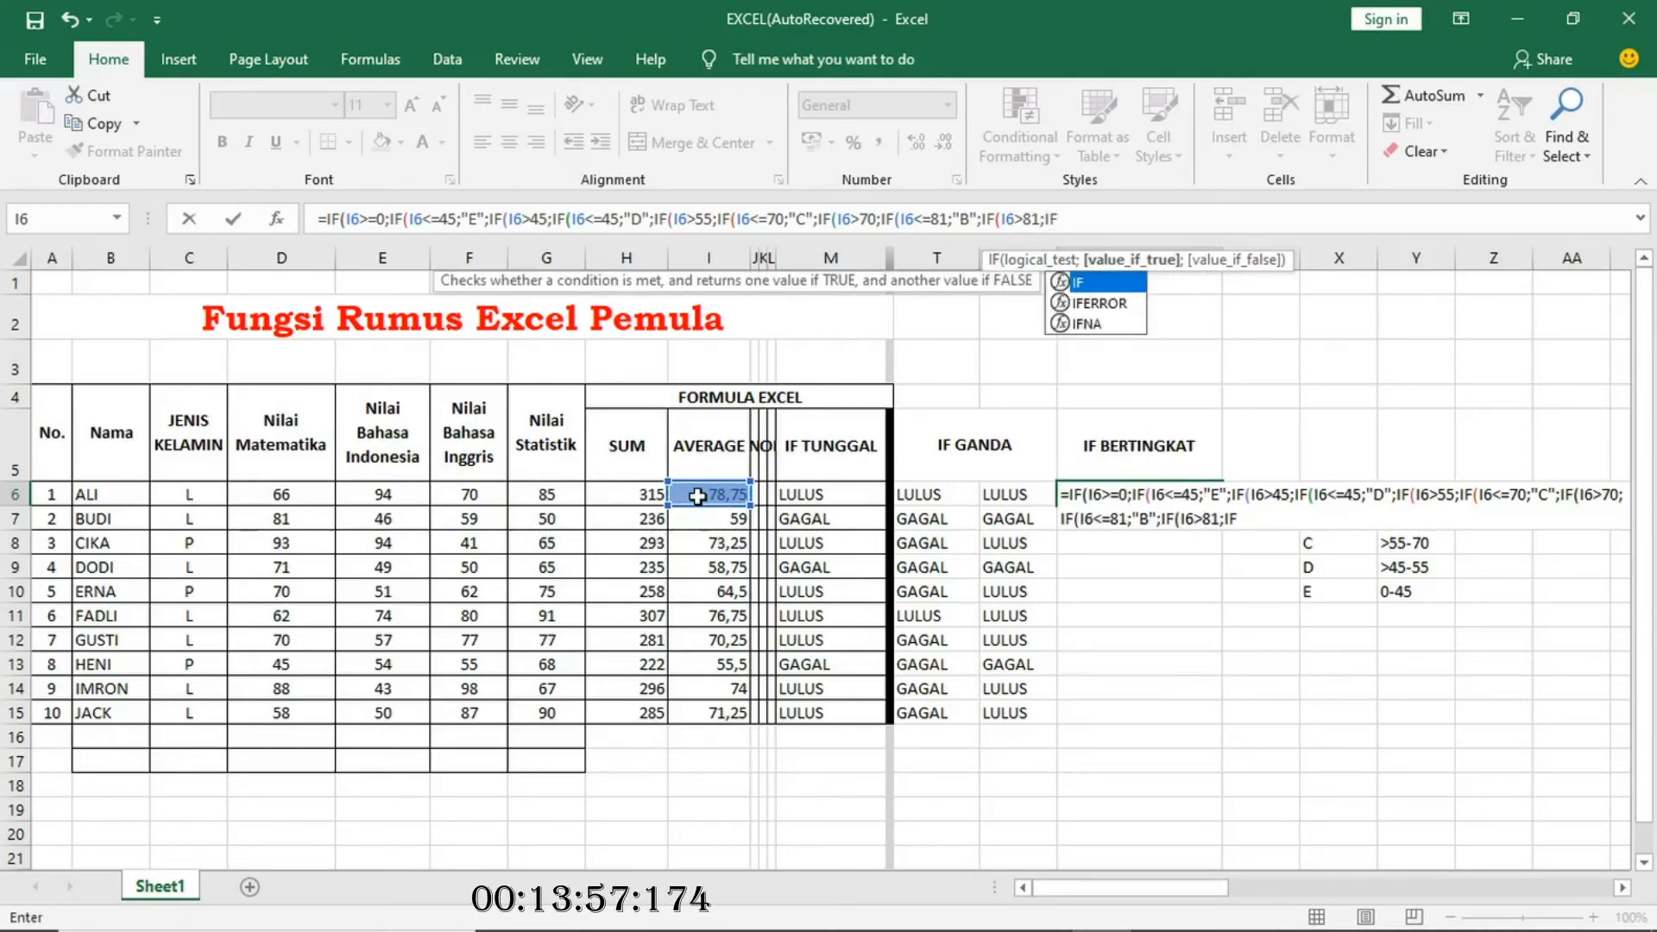
pyautogui.write('(')
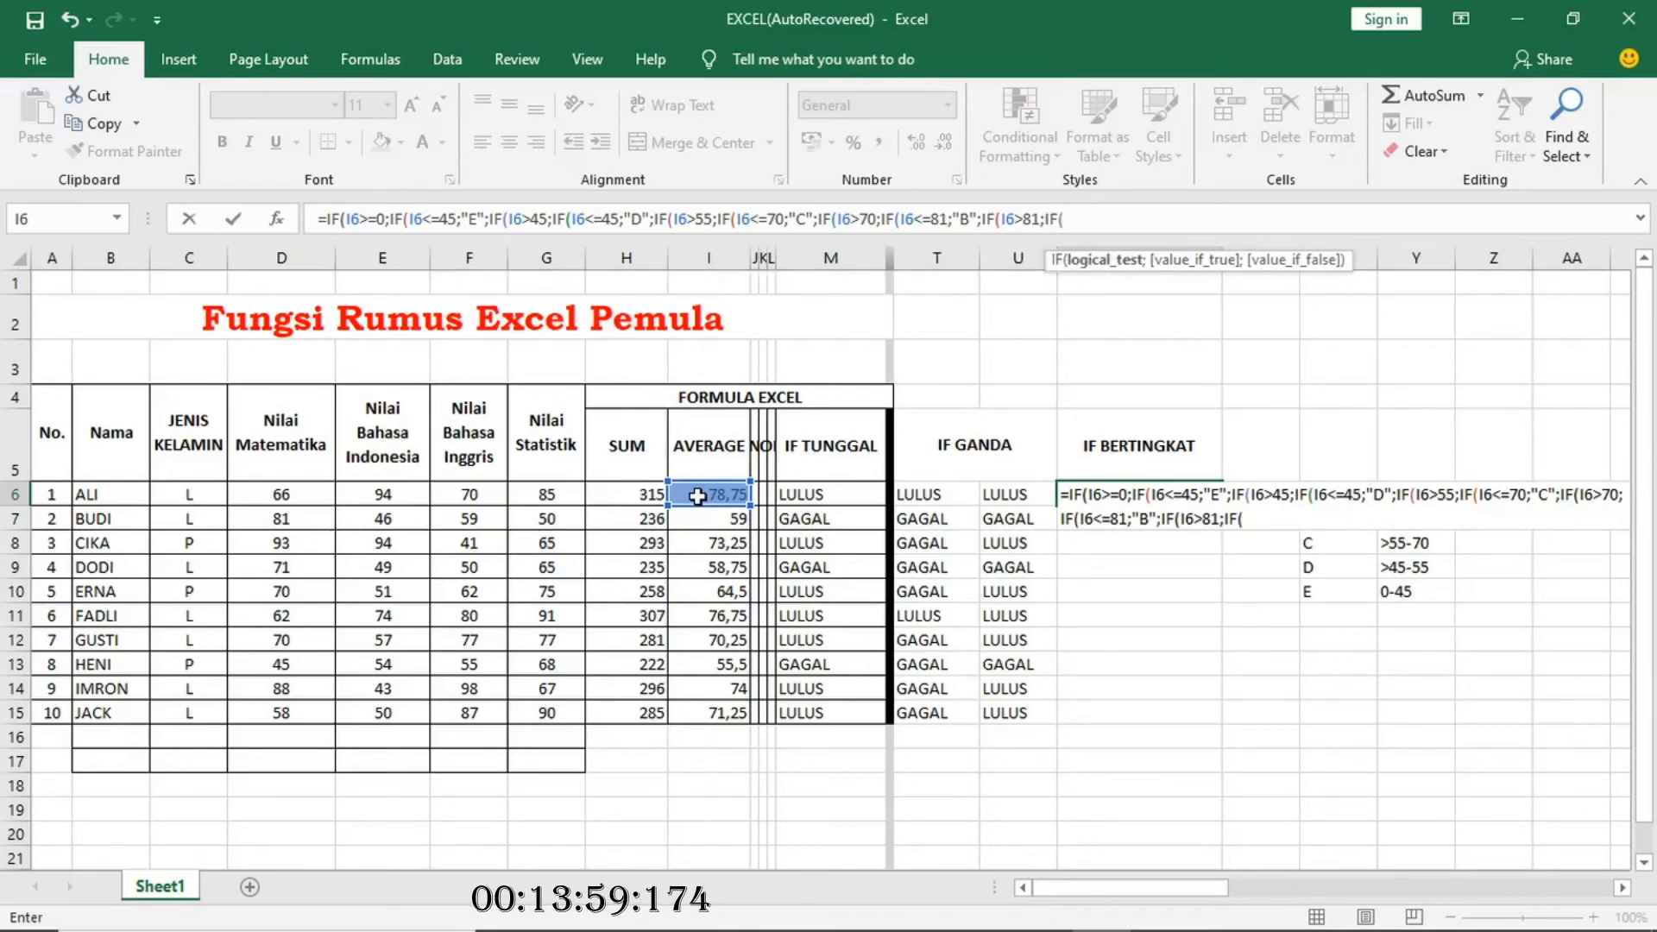
pyautogui.click(697, 497)
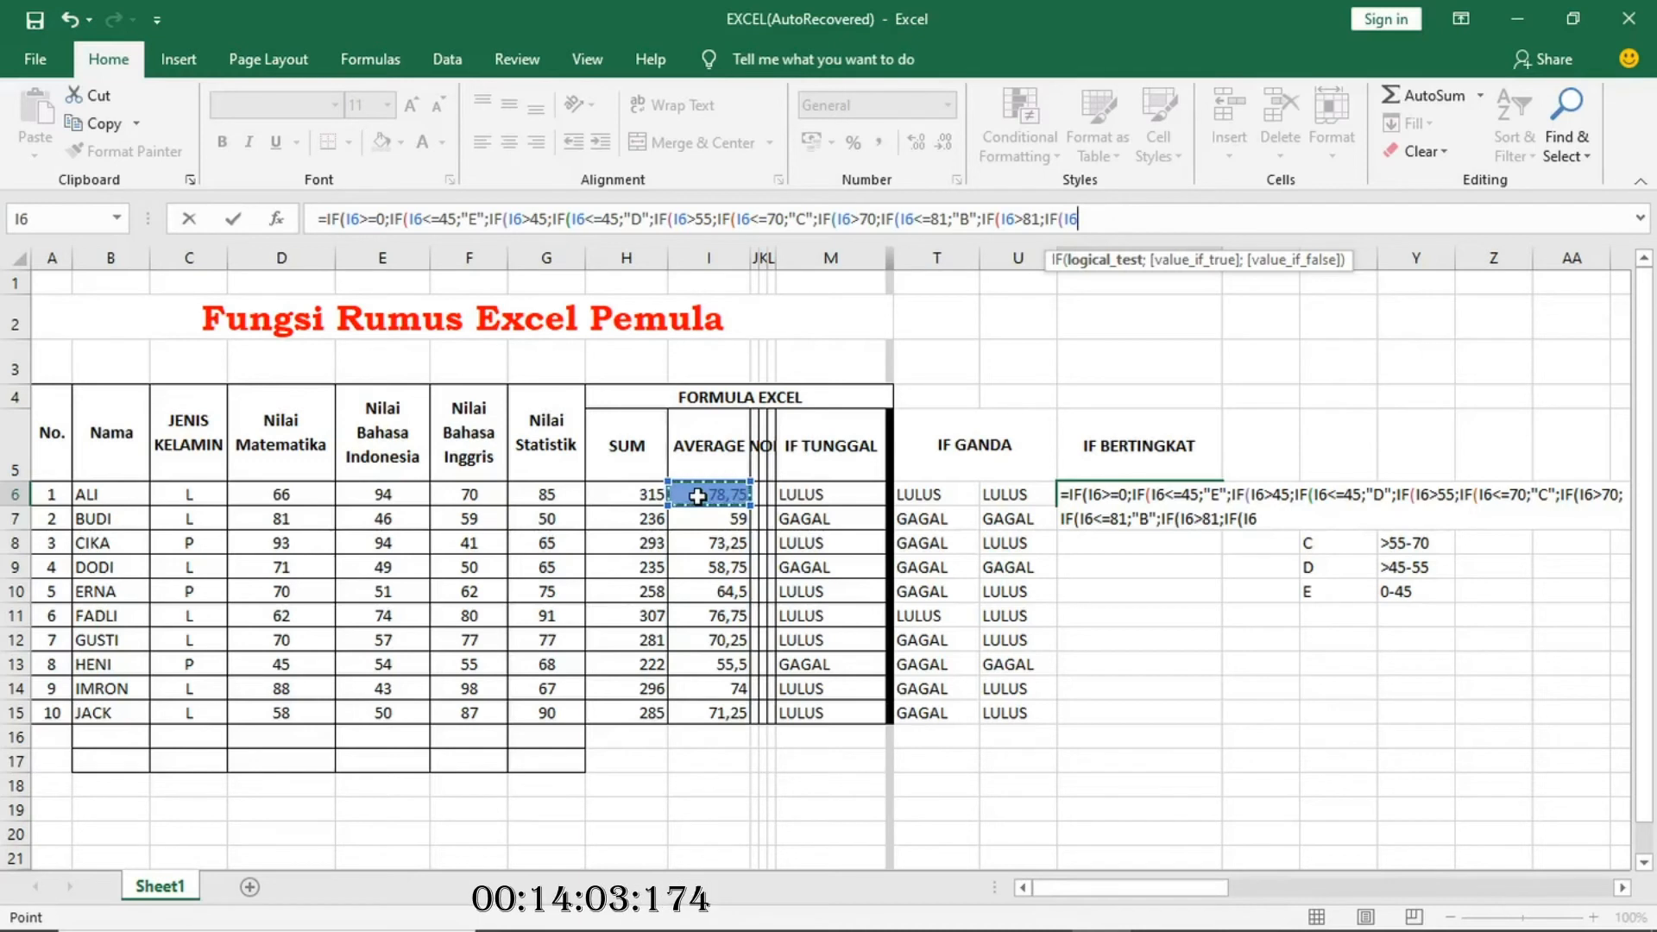
pyautogui.write('<=1')
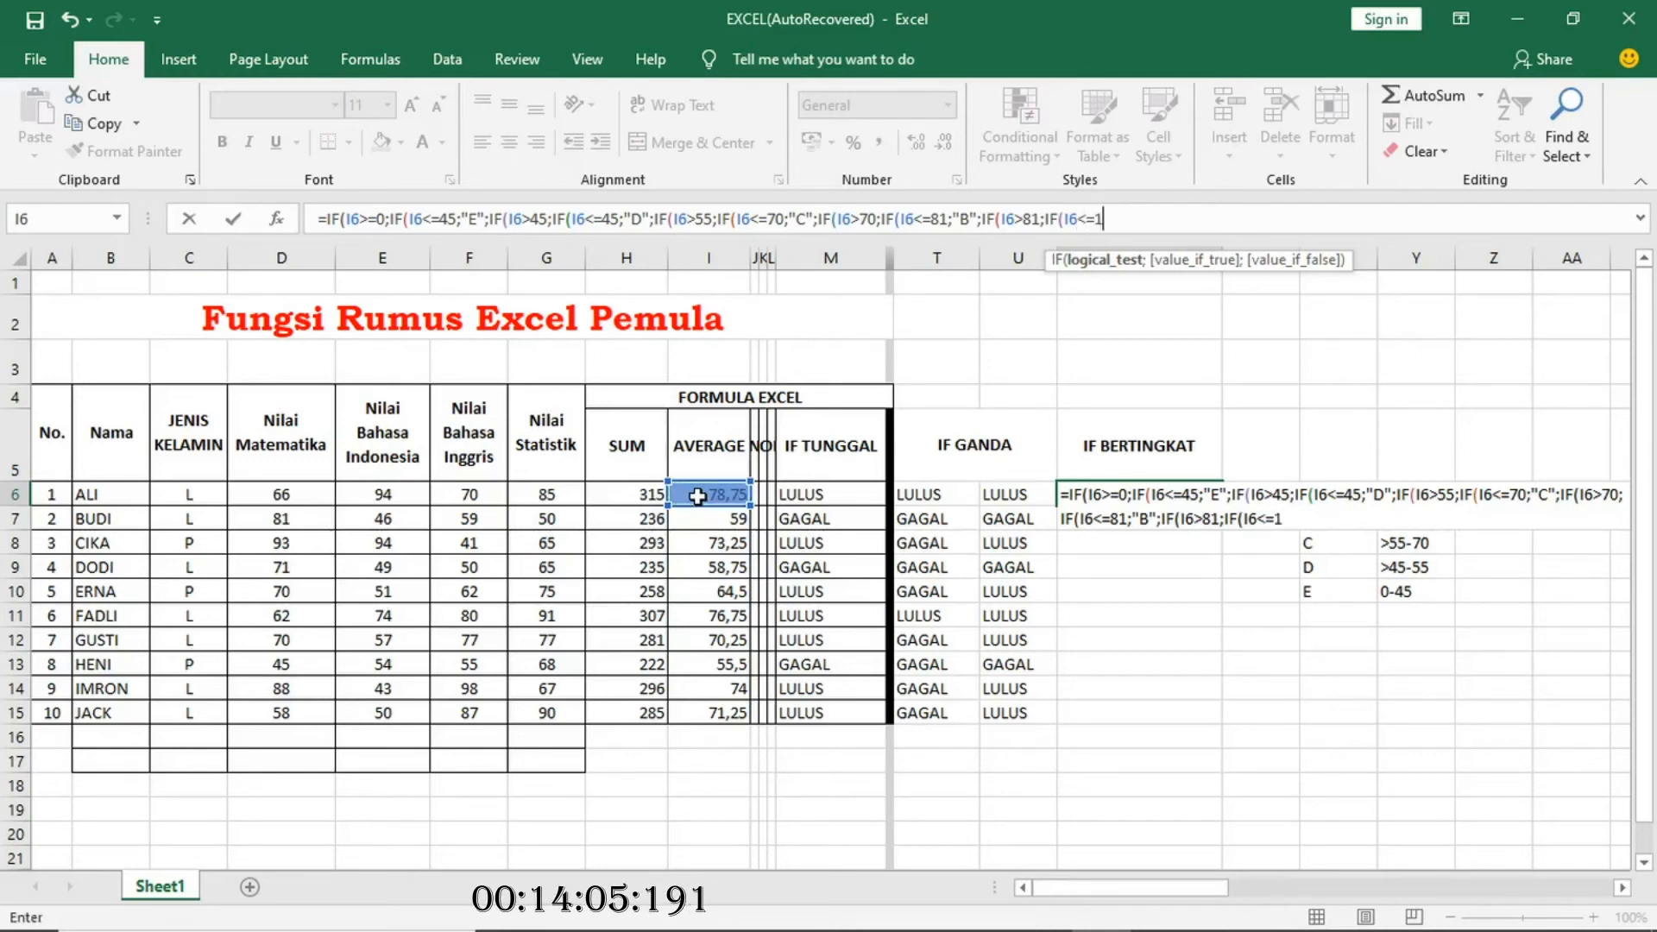
pyautogui.write('000')
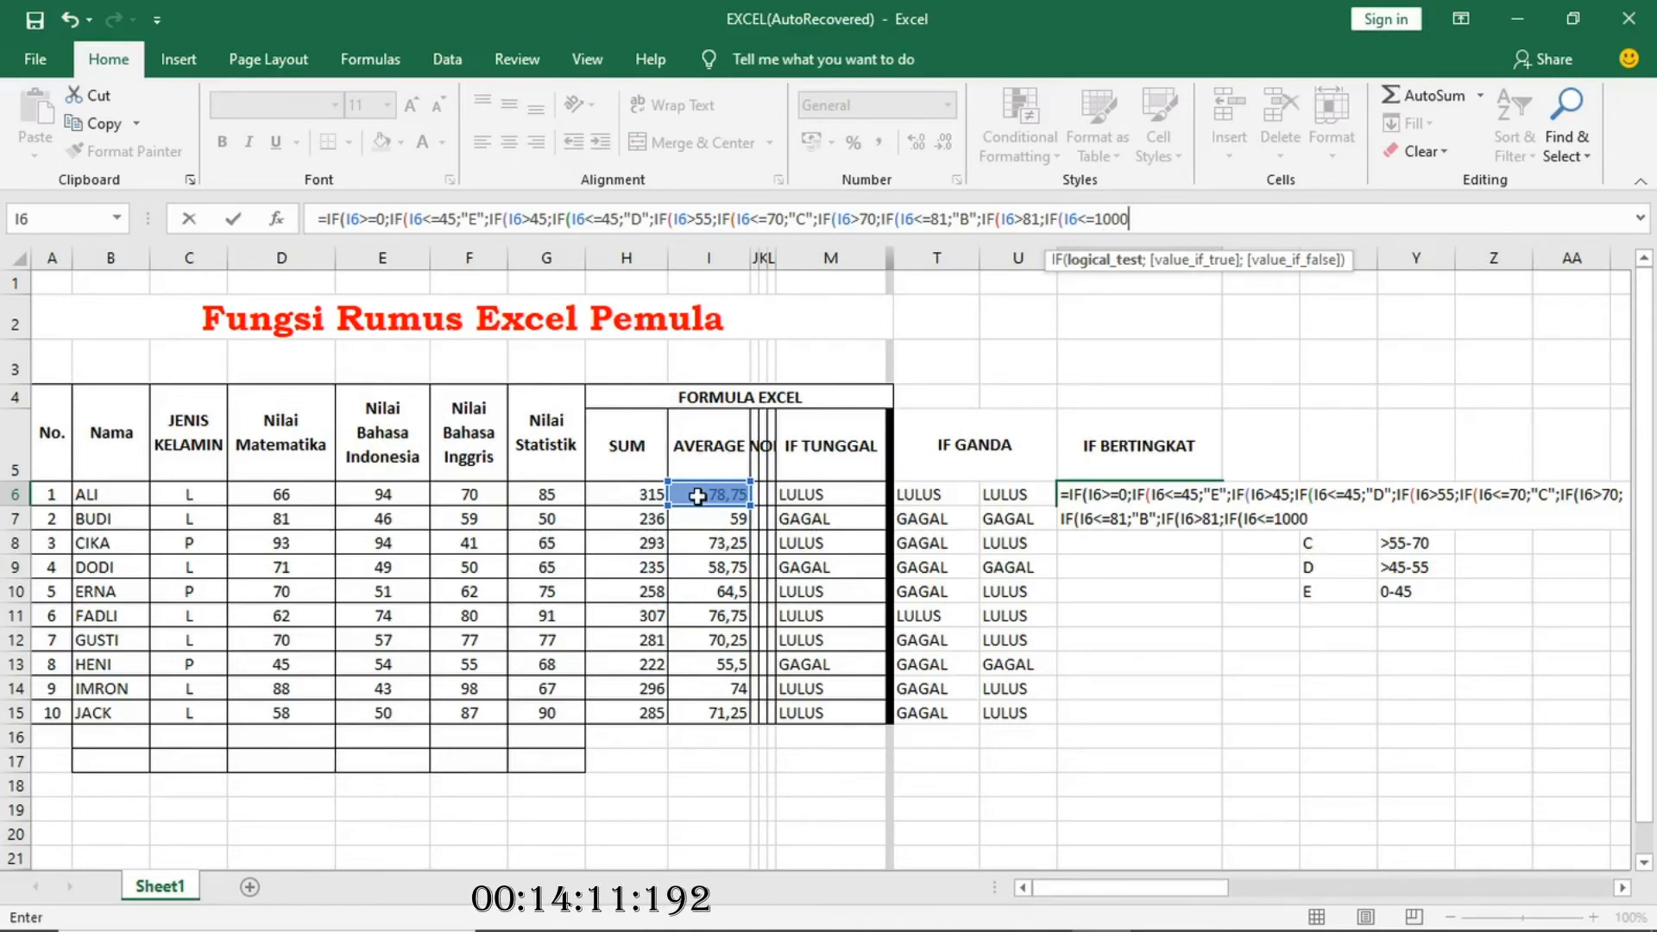
pyautogui.write(';')
pyautogui.press('BackSpace')
pyautogui.press('BackSpace')
pyautogui.write(';"')
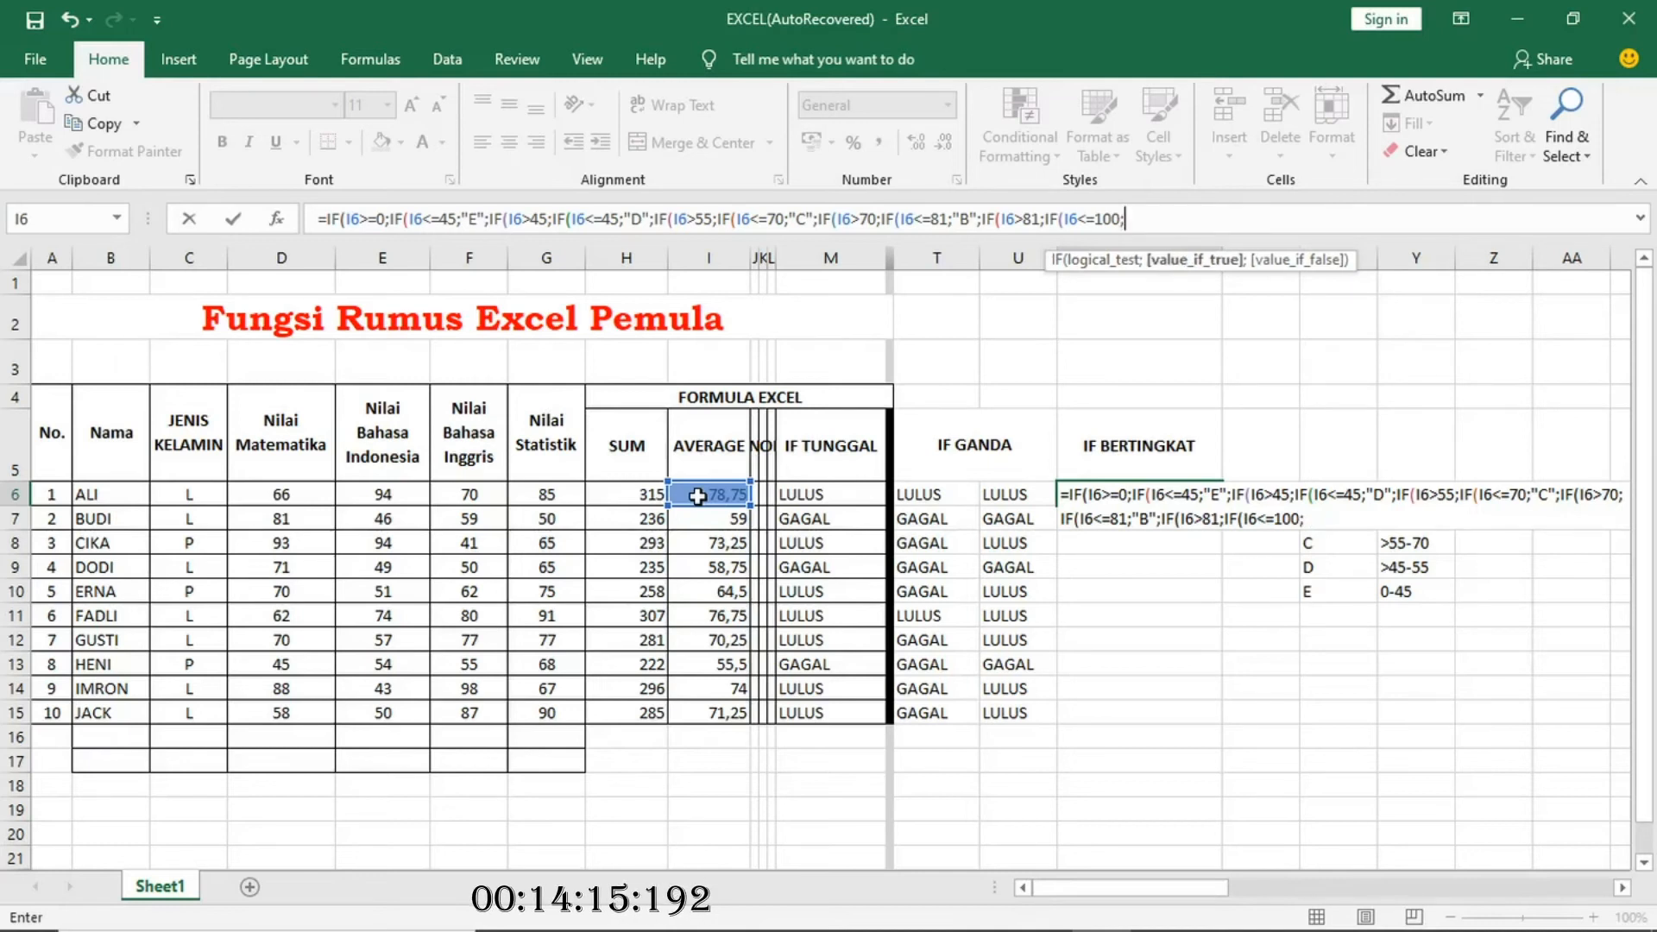
pyautogui.write('A"')
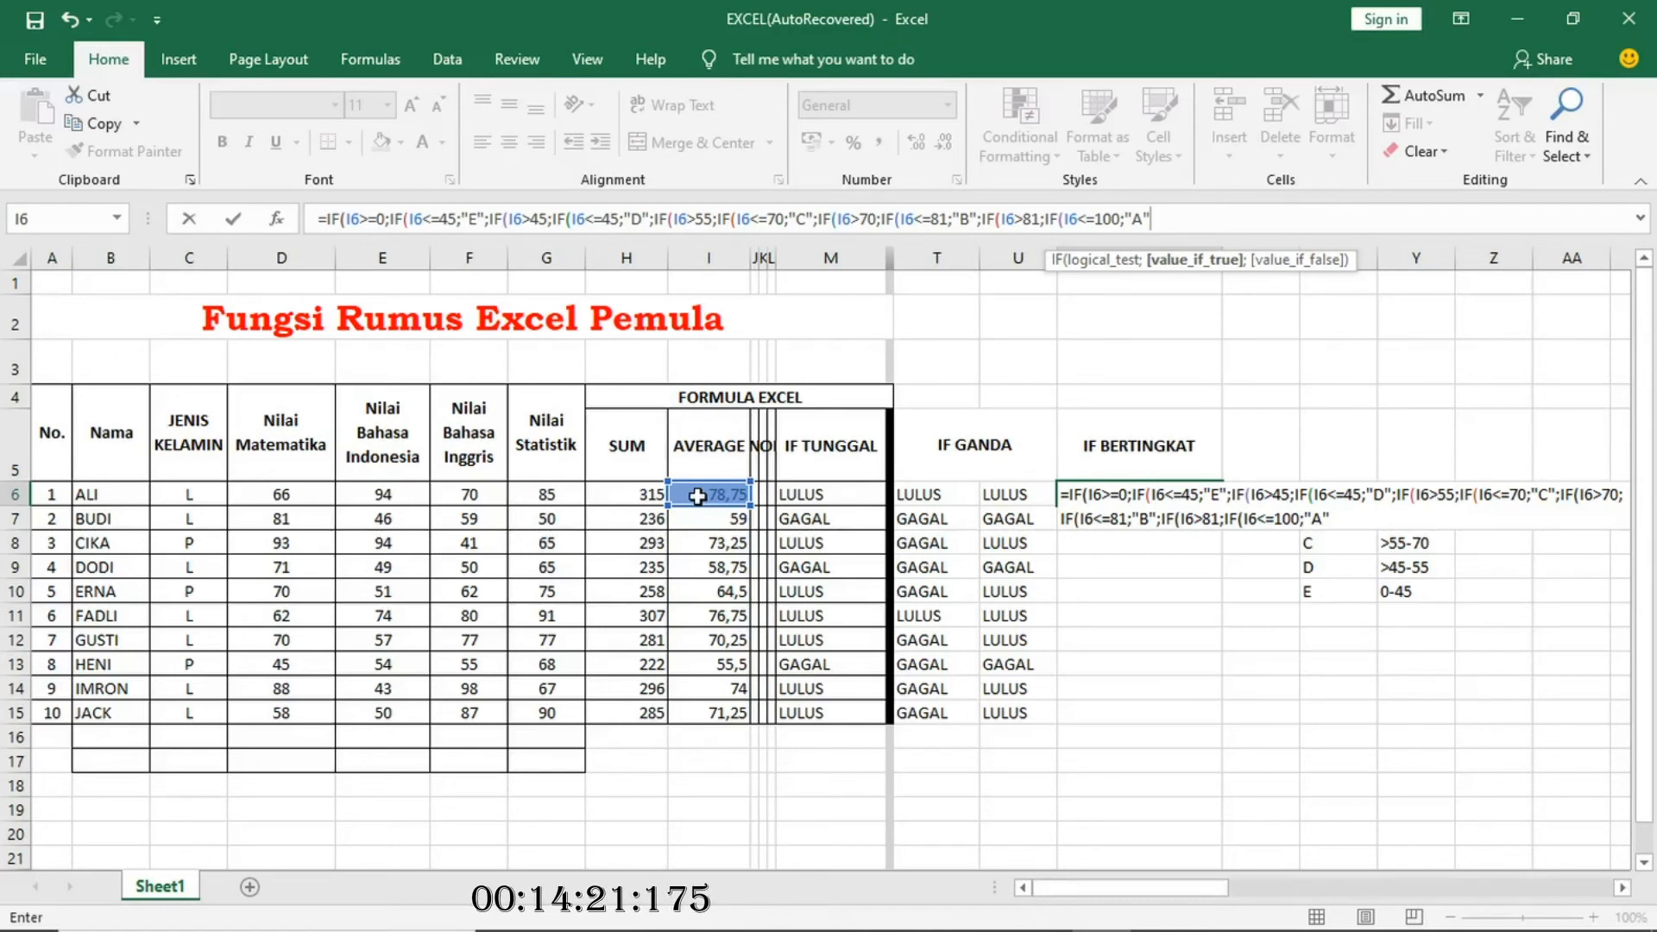
# Add "NILAI DIATAS 100" as the value-if-false of the "A" test and close the nine inner IFs.
pyautogui.write(';')
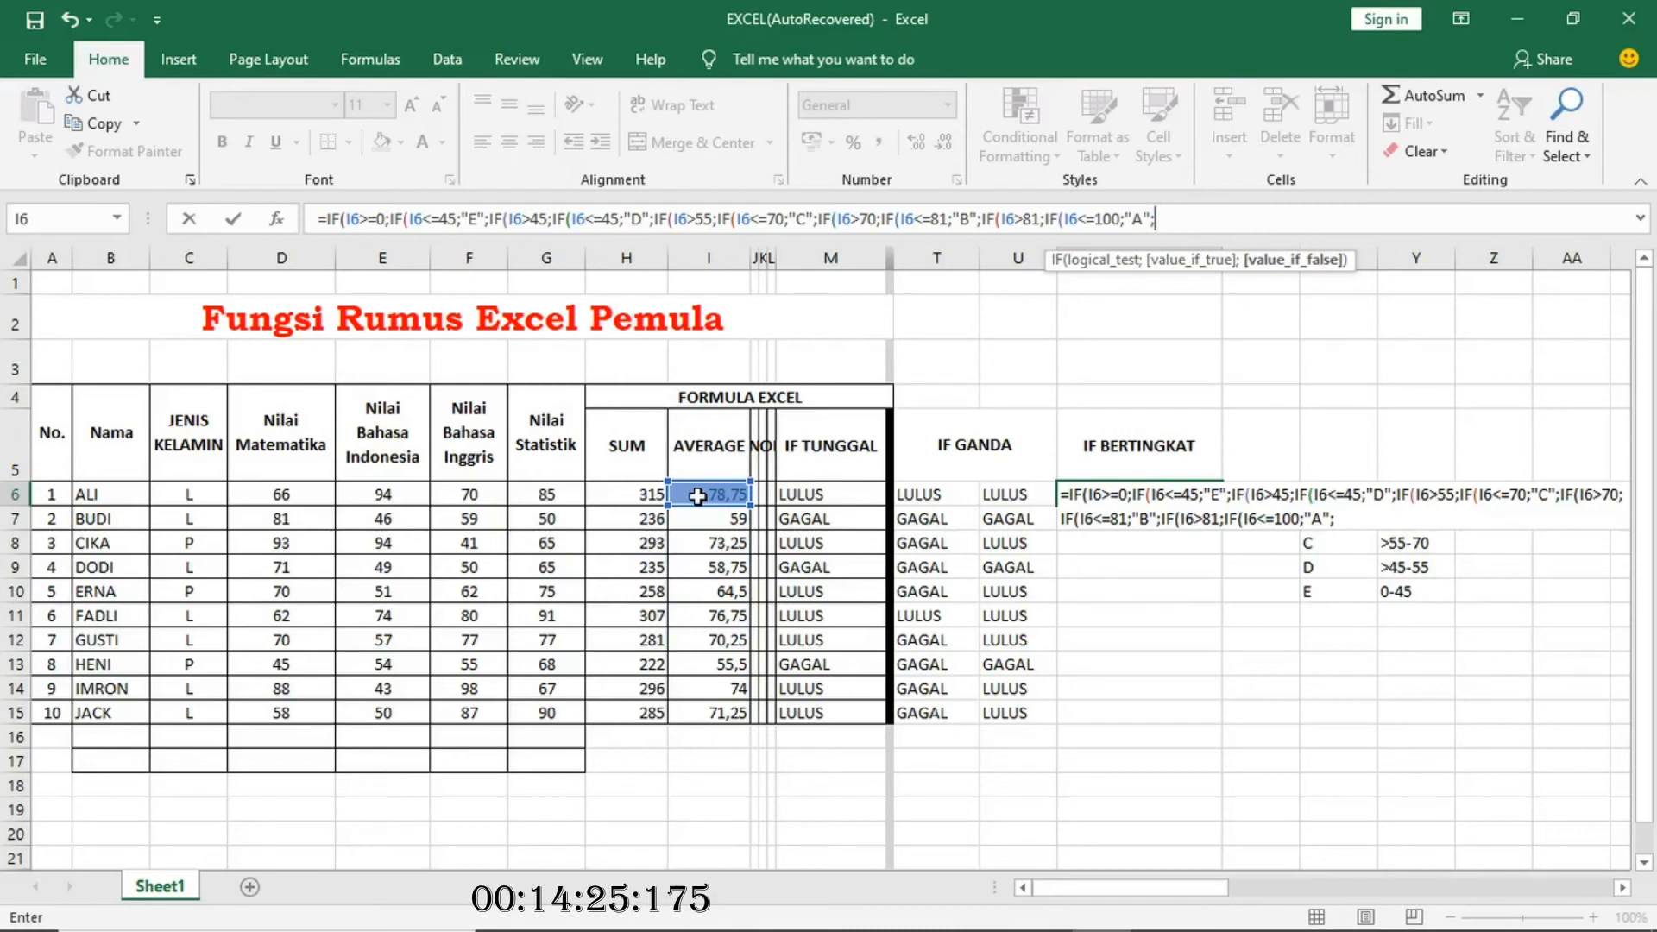
pyautogui.write('"NILAI')
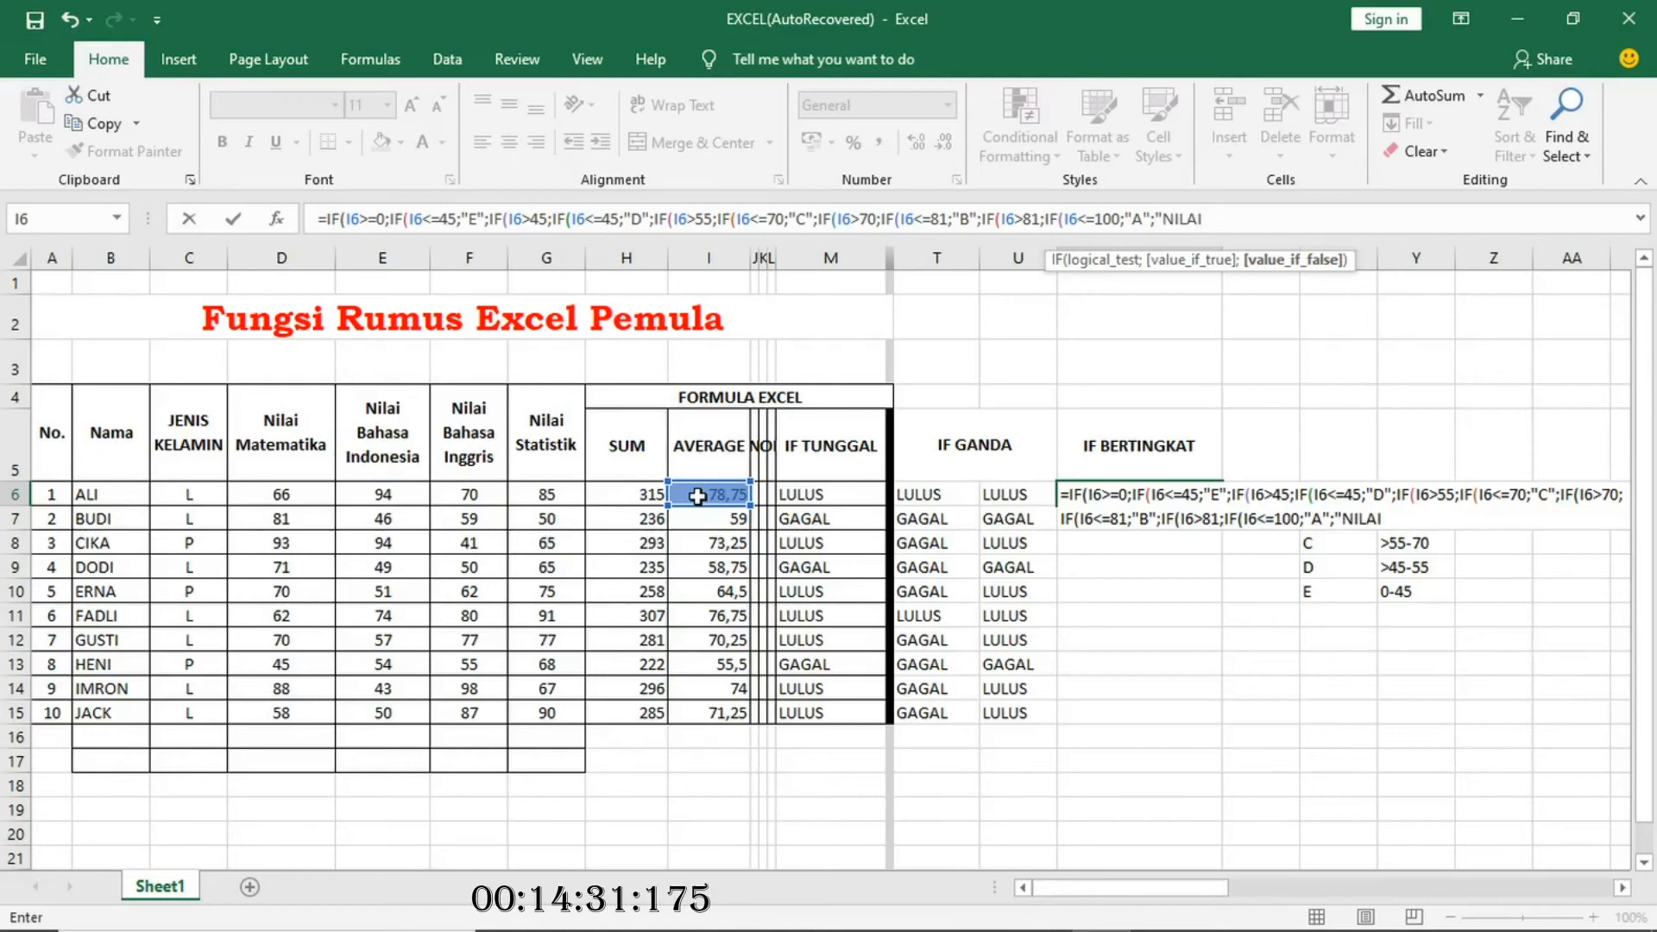
pyautogui.write(' DIATAS 100')
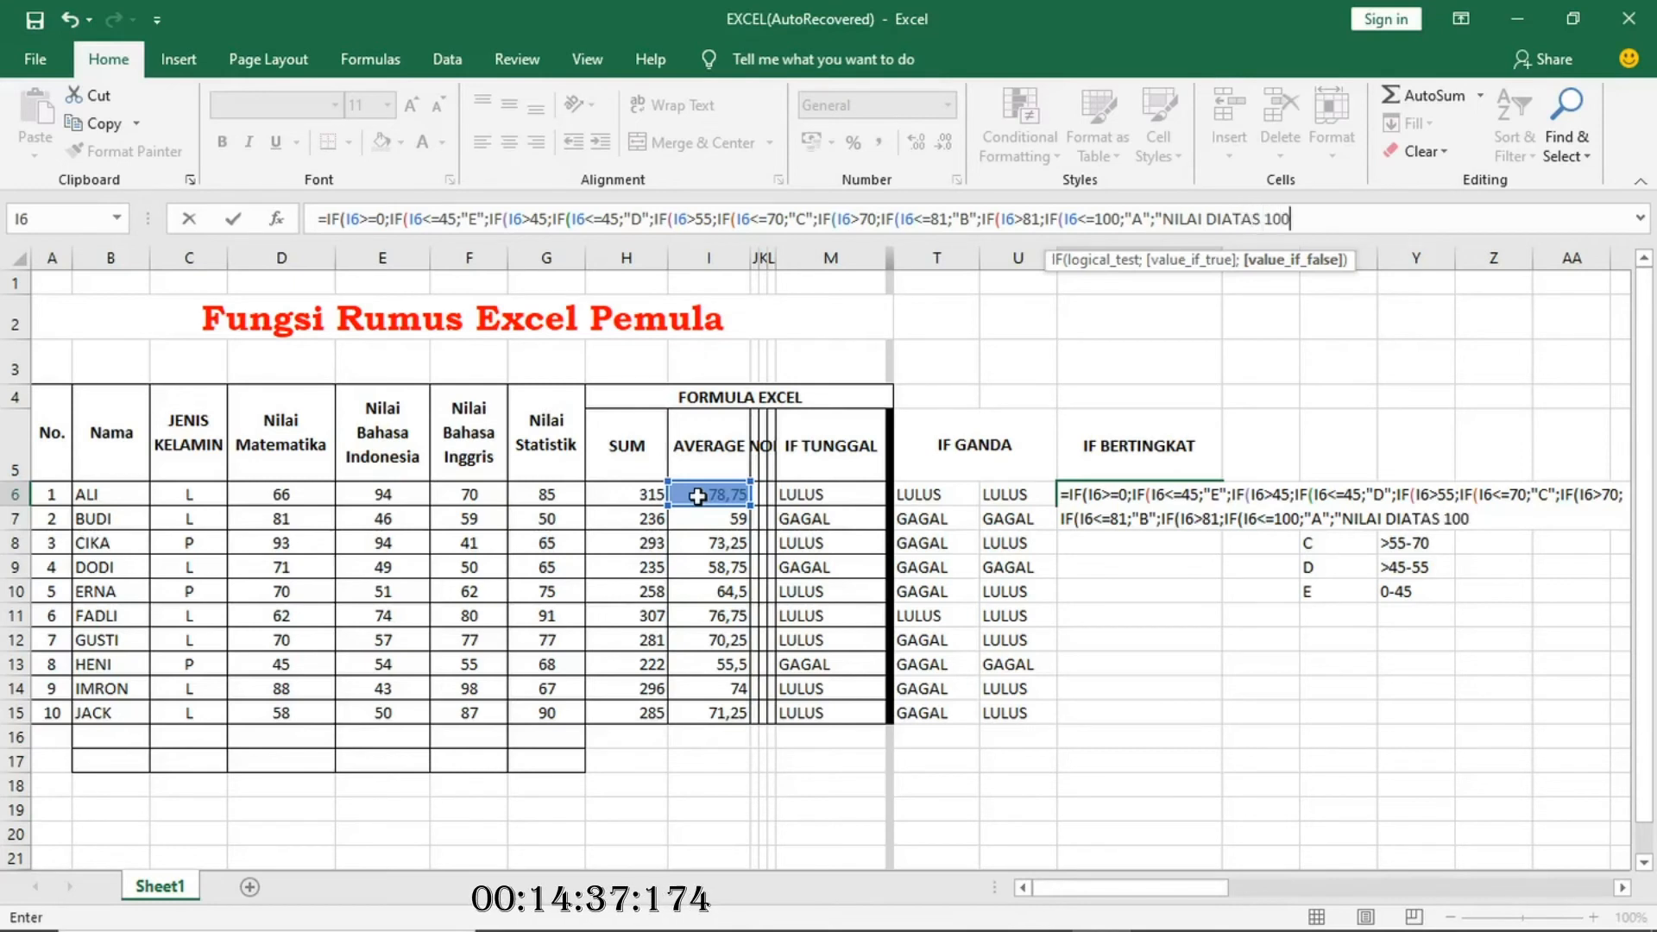
pyautogui.write('"')
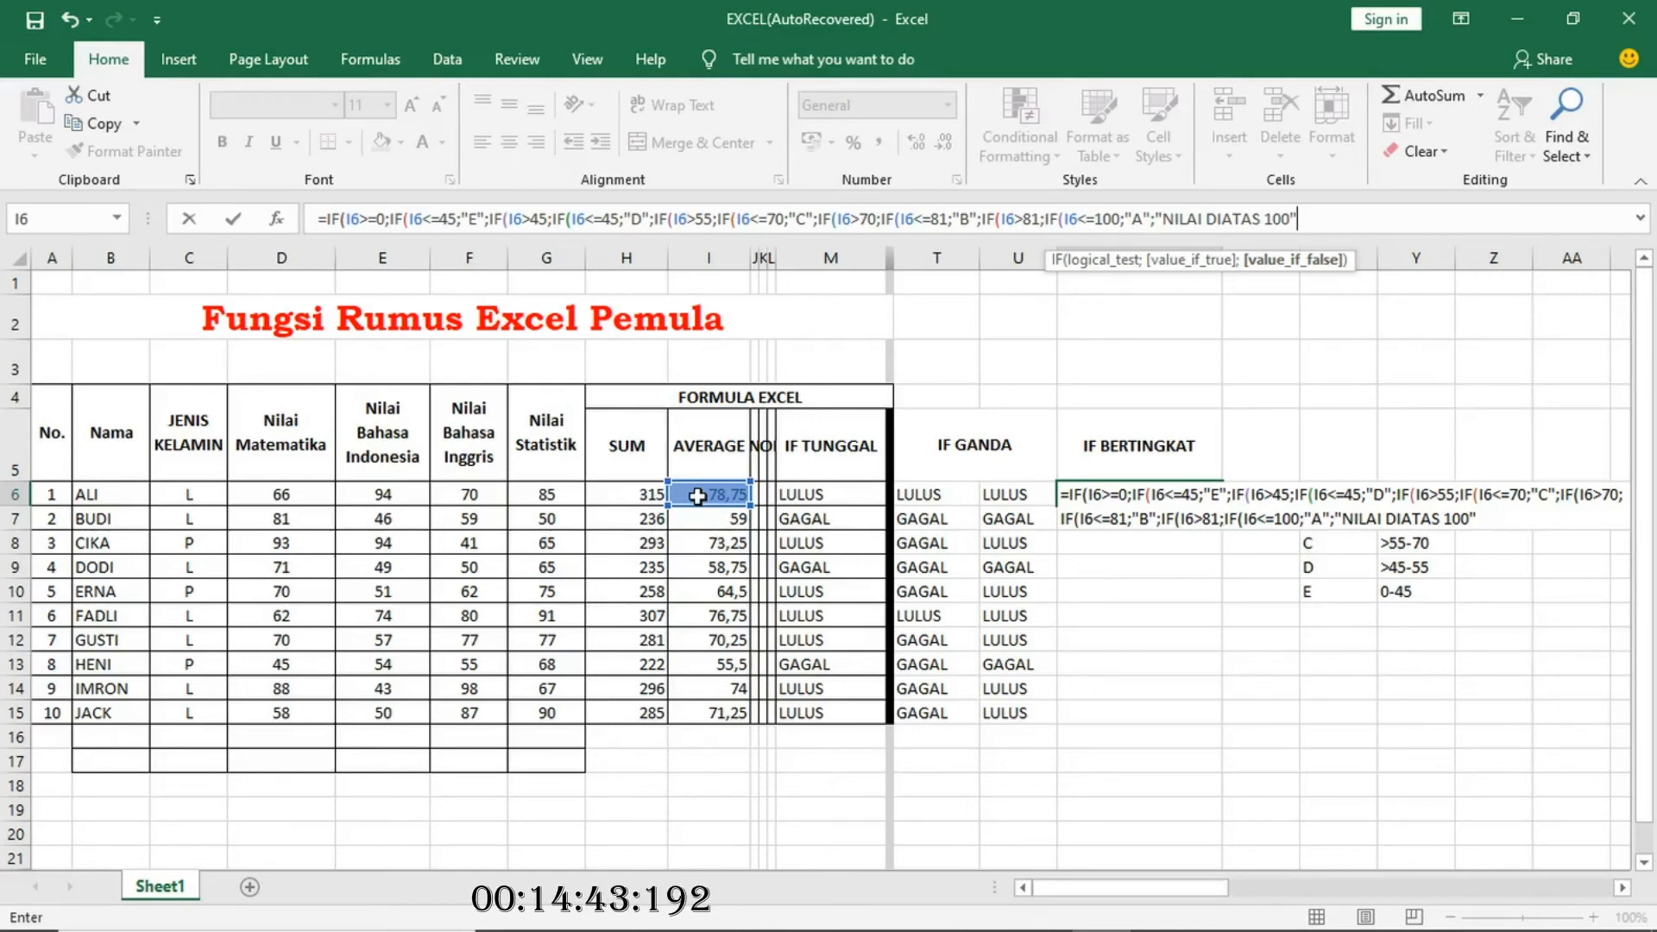
pyautogui.write(')')
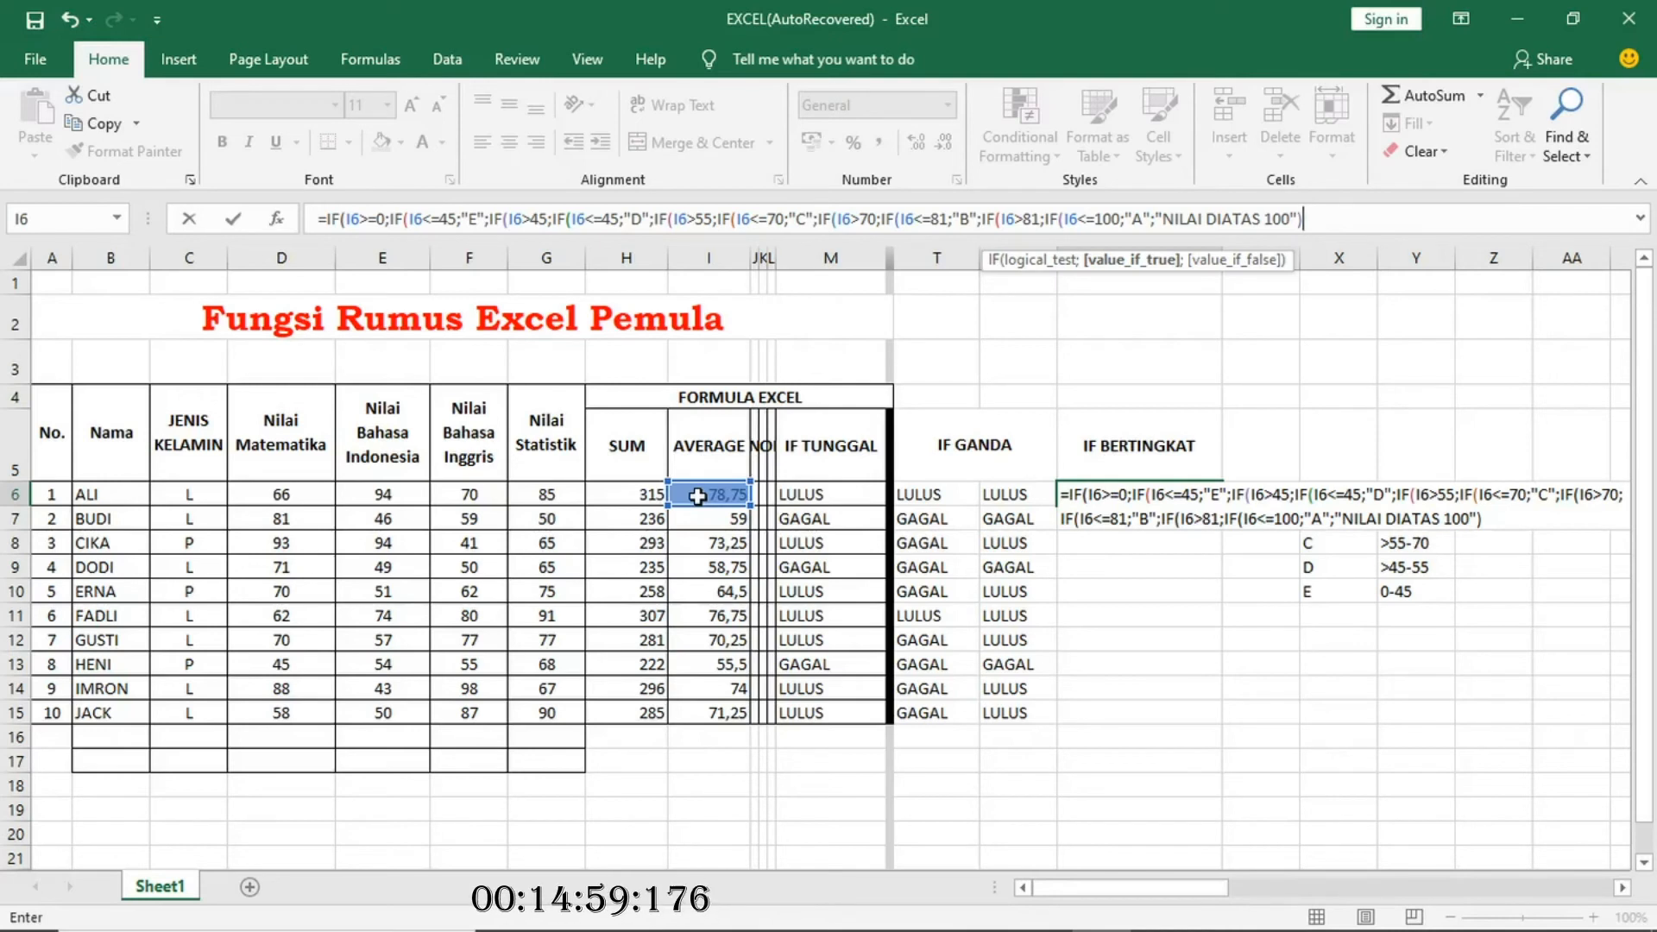
pyautogui.write(')))')
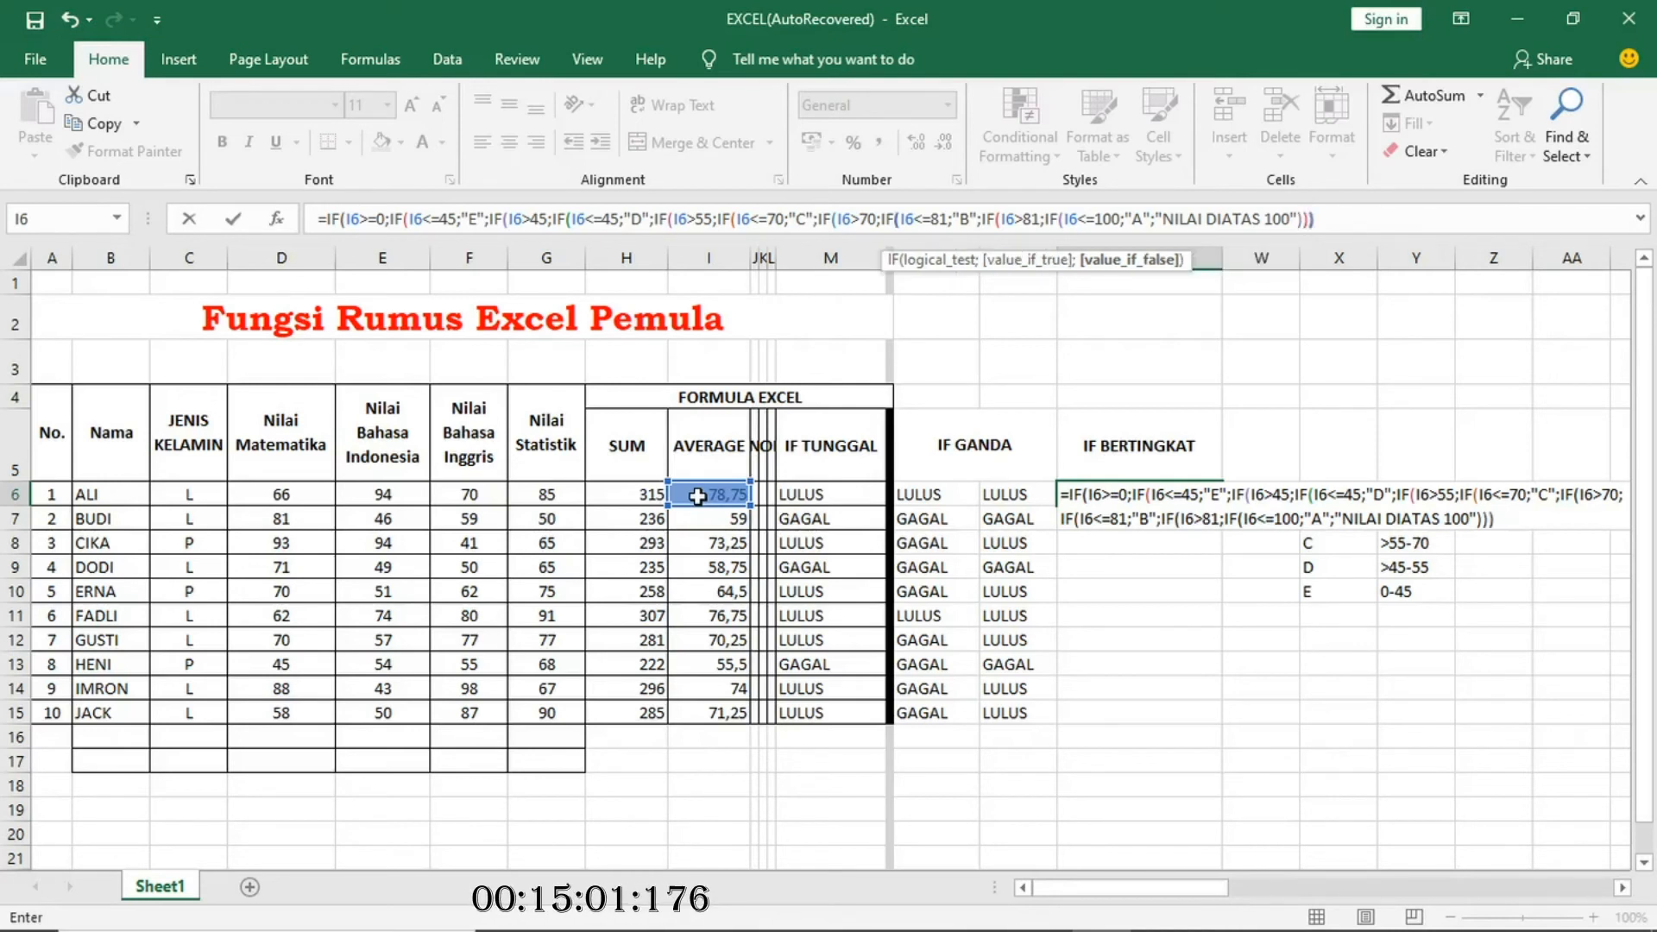
pyautogui.write('))))))')
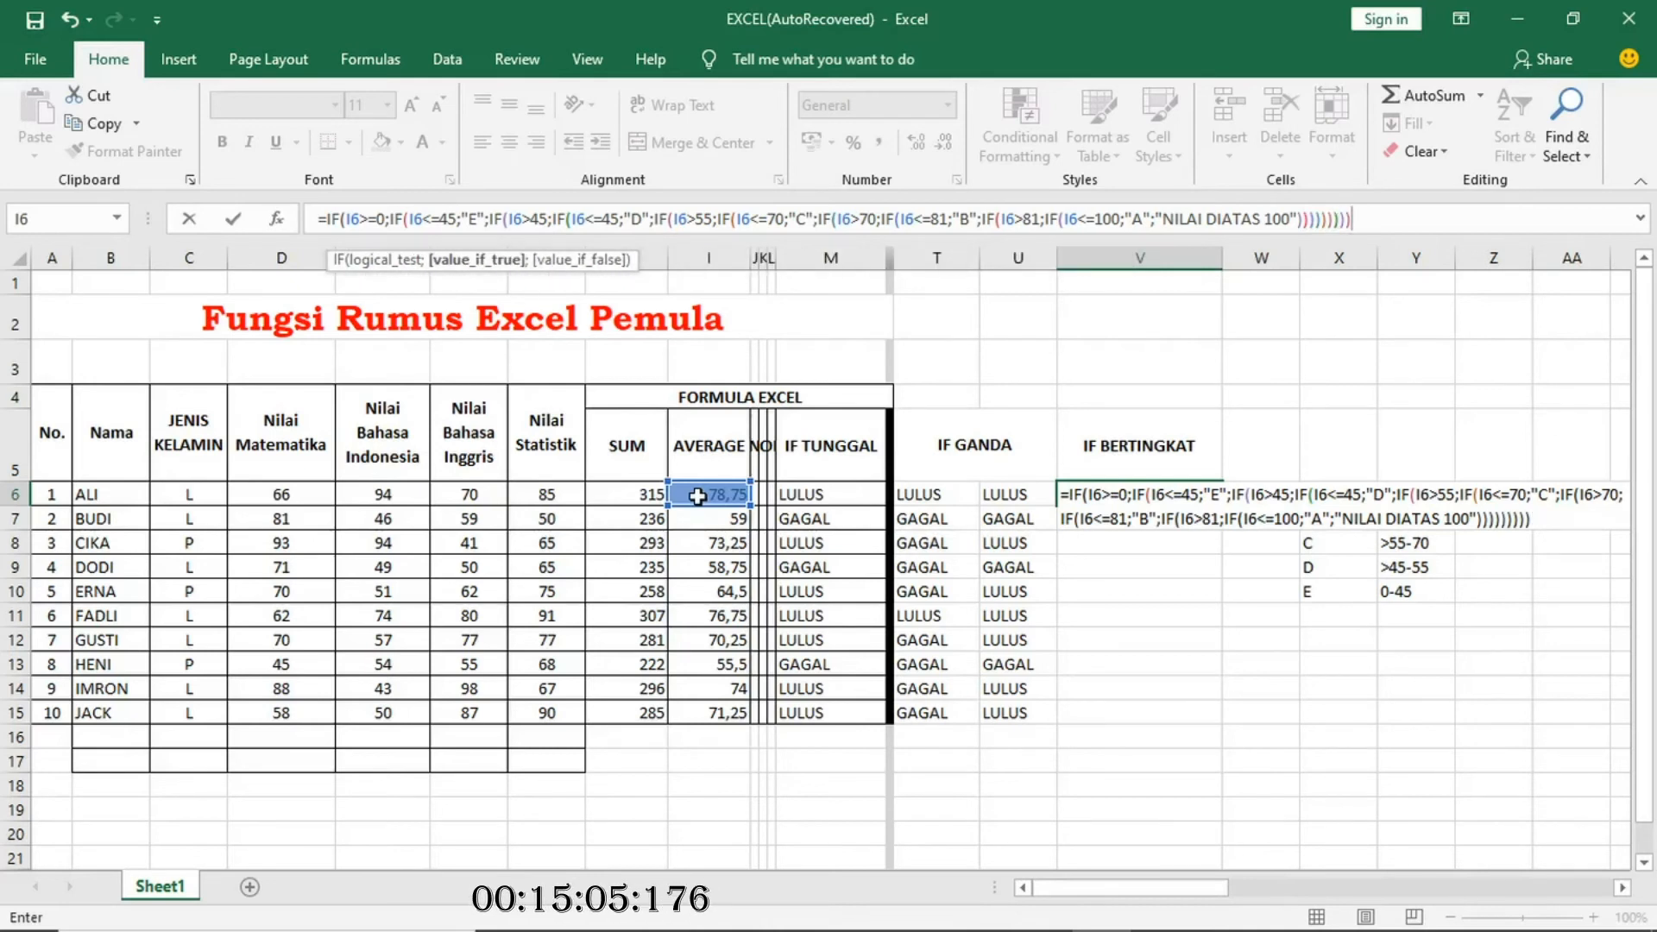
# Set "NILAI MINUS" as the value-if-false of the outermost I6>=0 test and enter the completed formula in V6.
pyautogui.write(';')
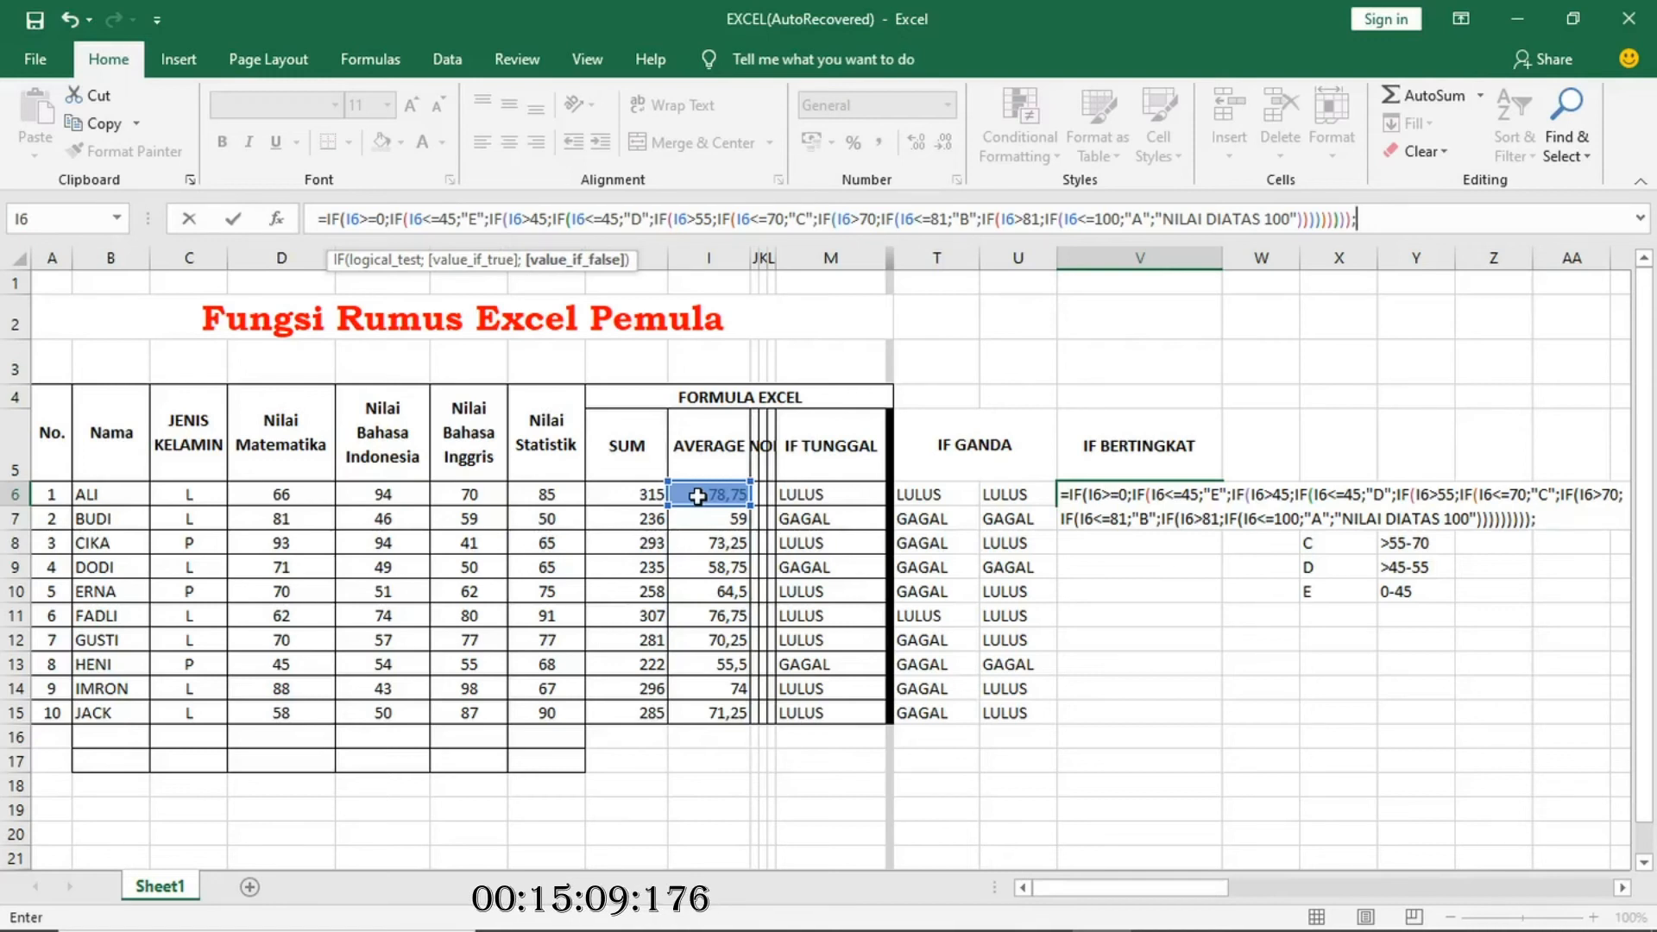
pyautogui.write('"NILI')
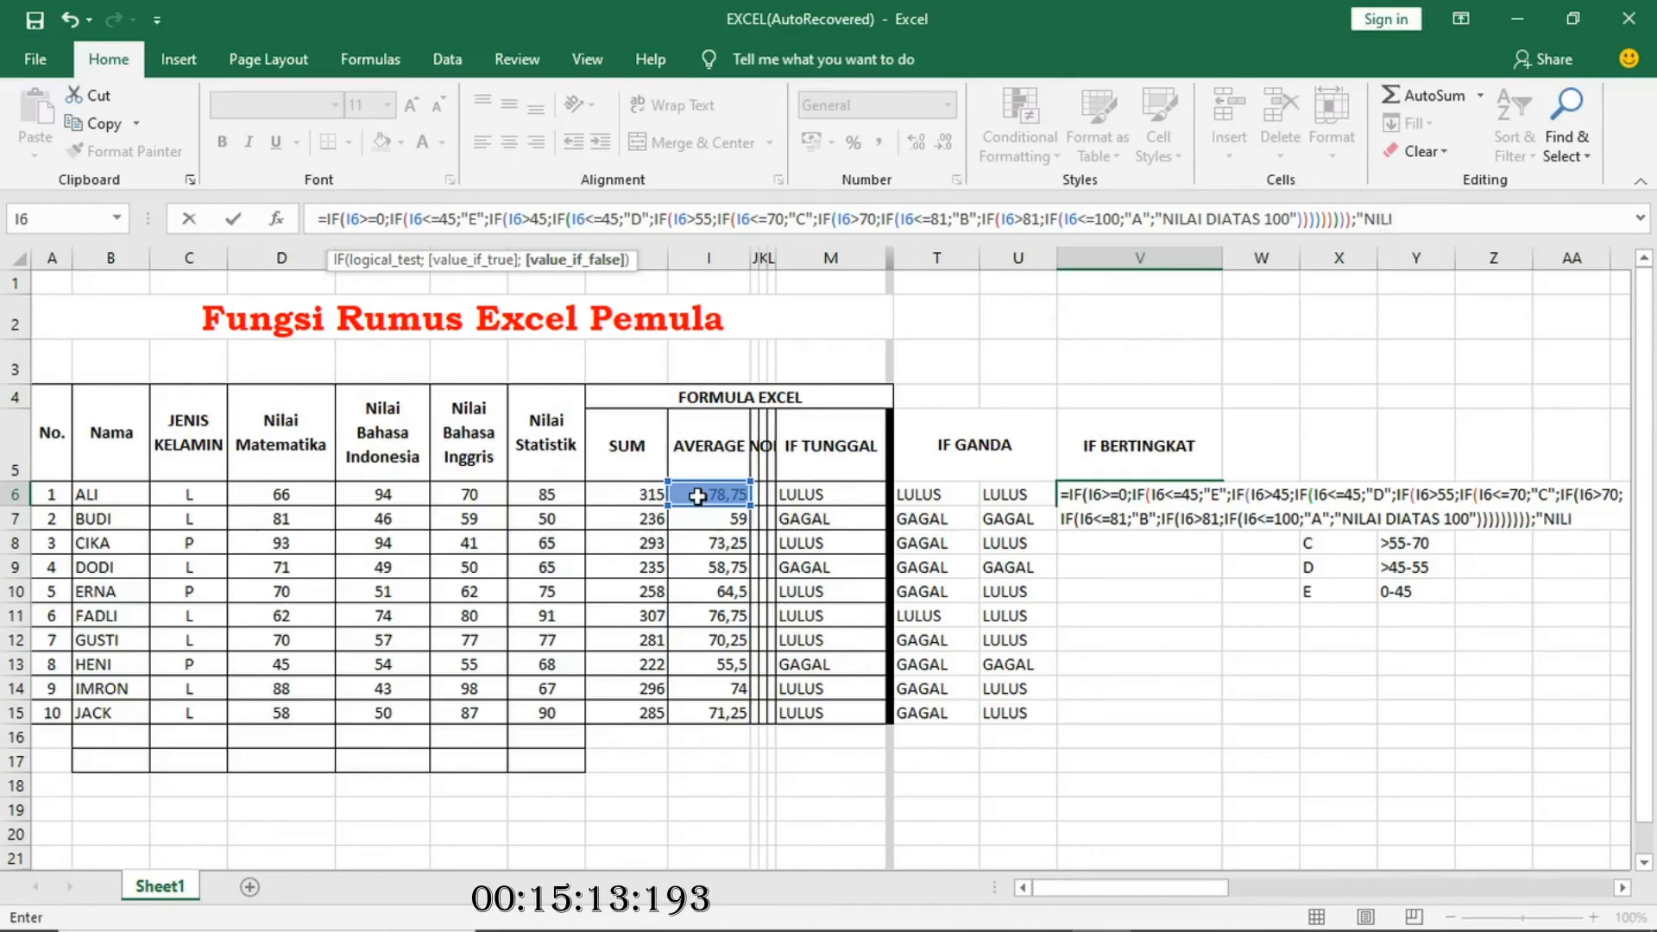
pyautogui.press('BackSpace')
pyautogui.write('AI MINUS')
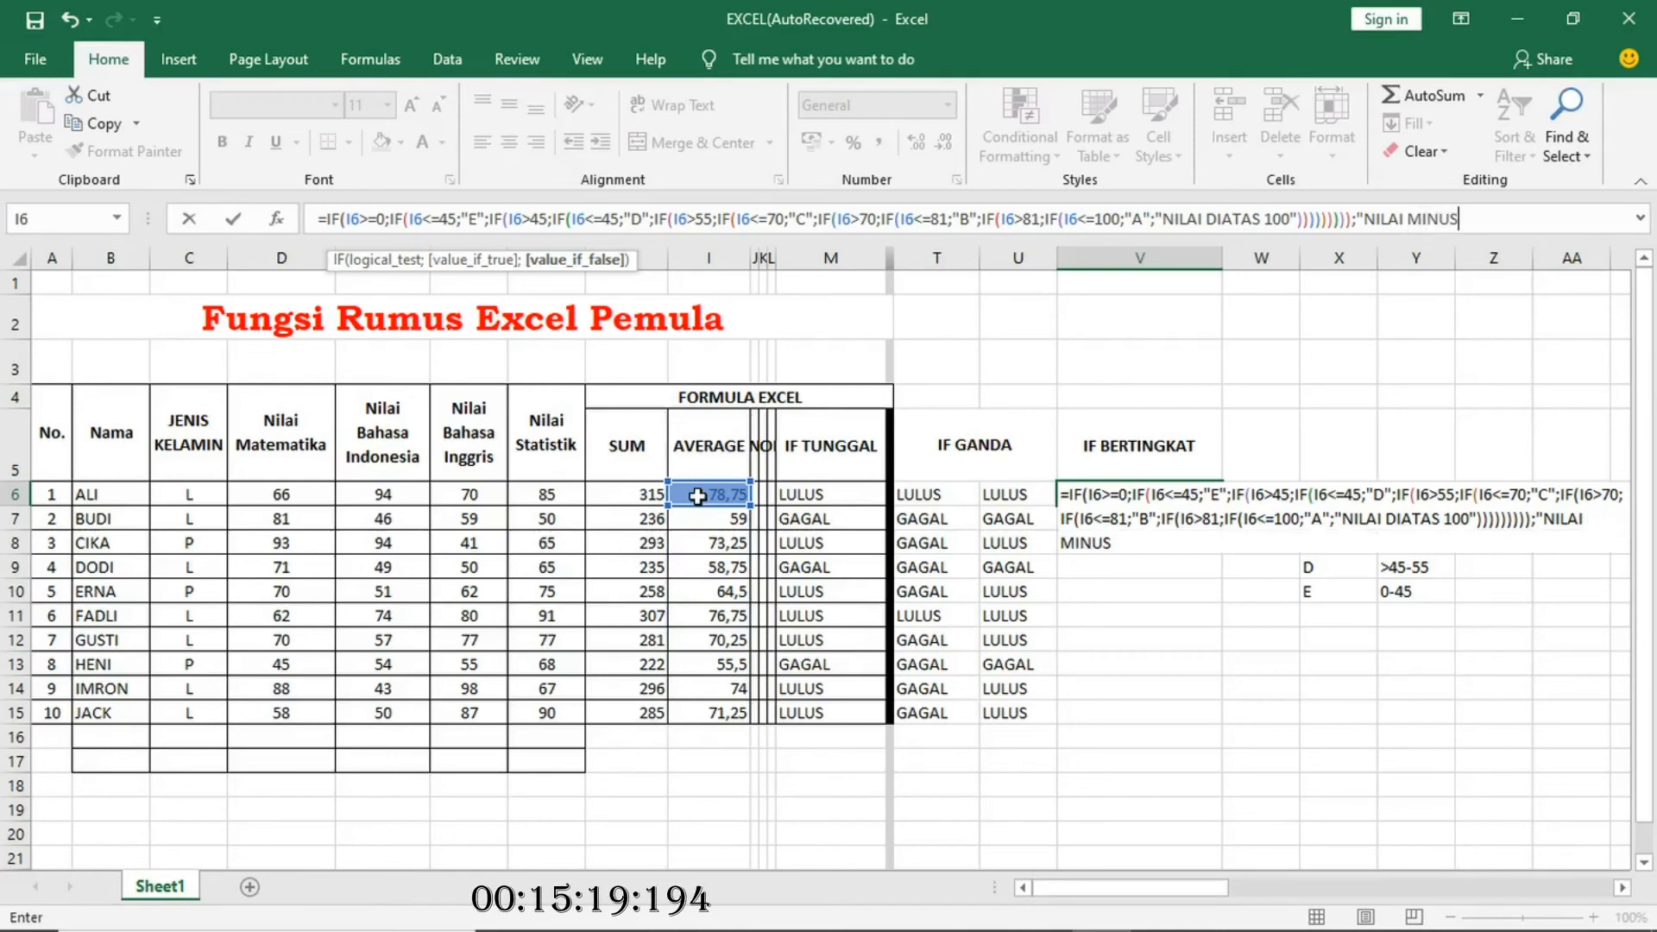
pyautogui.write('")')
pyautogui.press('Return')
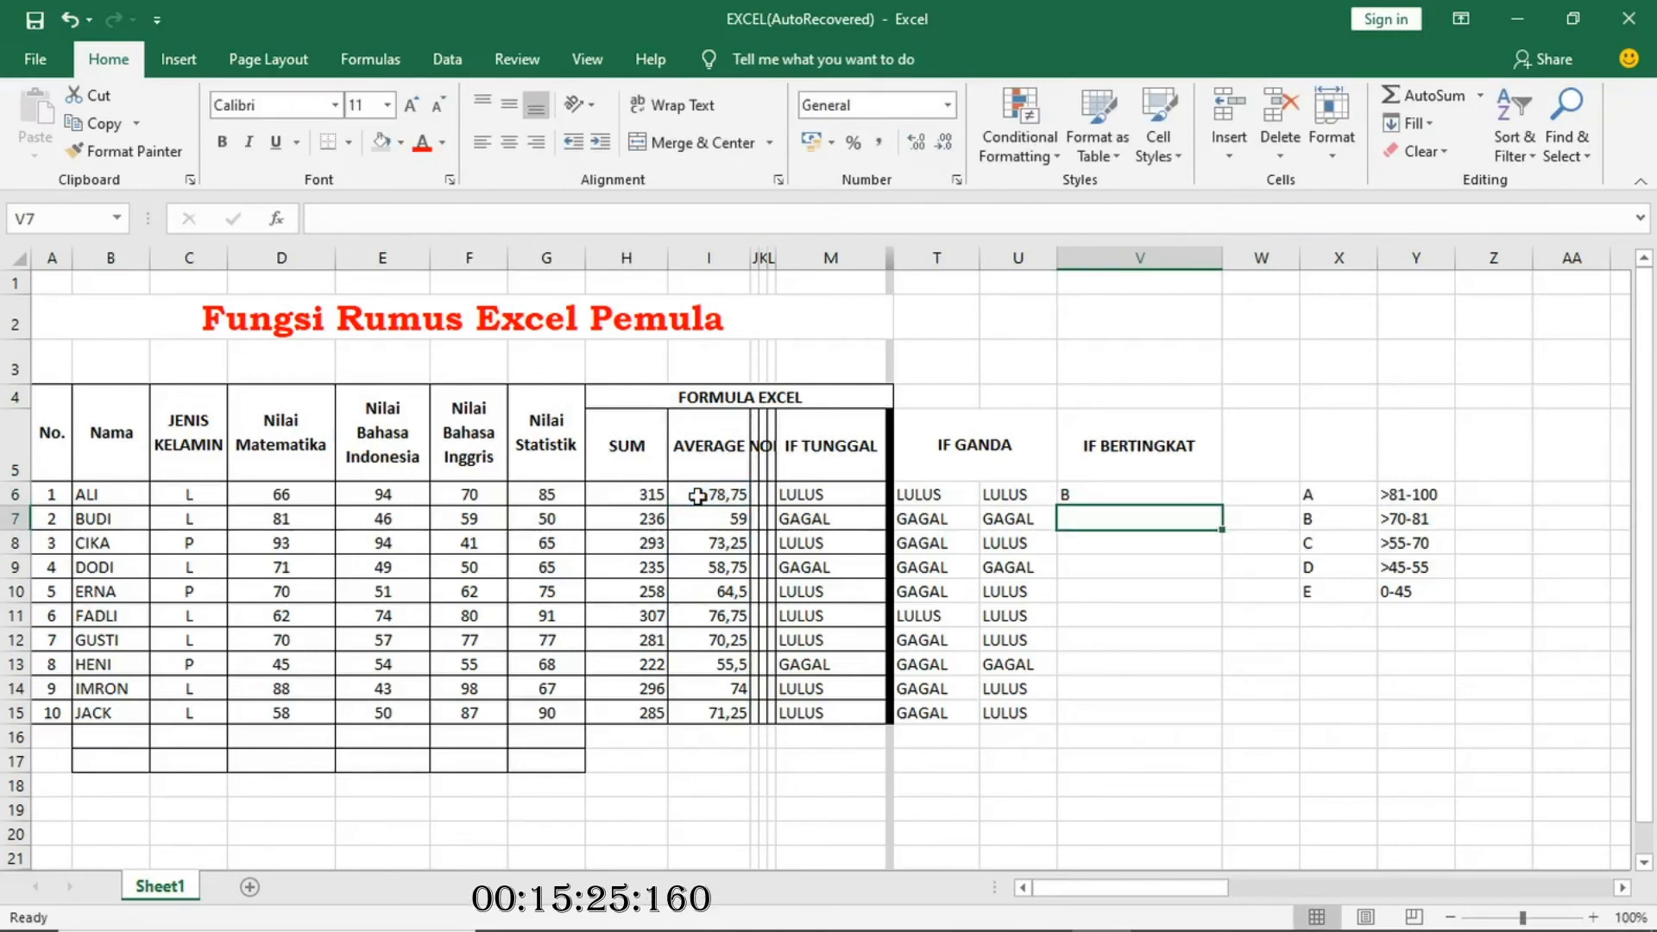
# Copy the nested IF formula from V6 down through V15.
pyautogui.click(1157, 493)
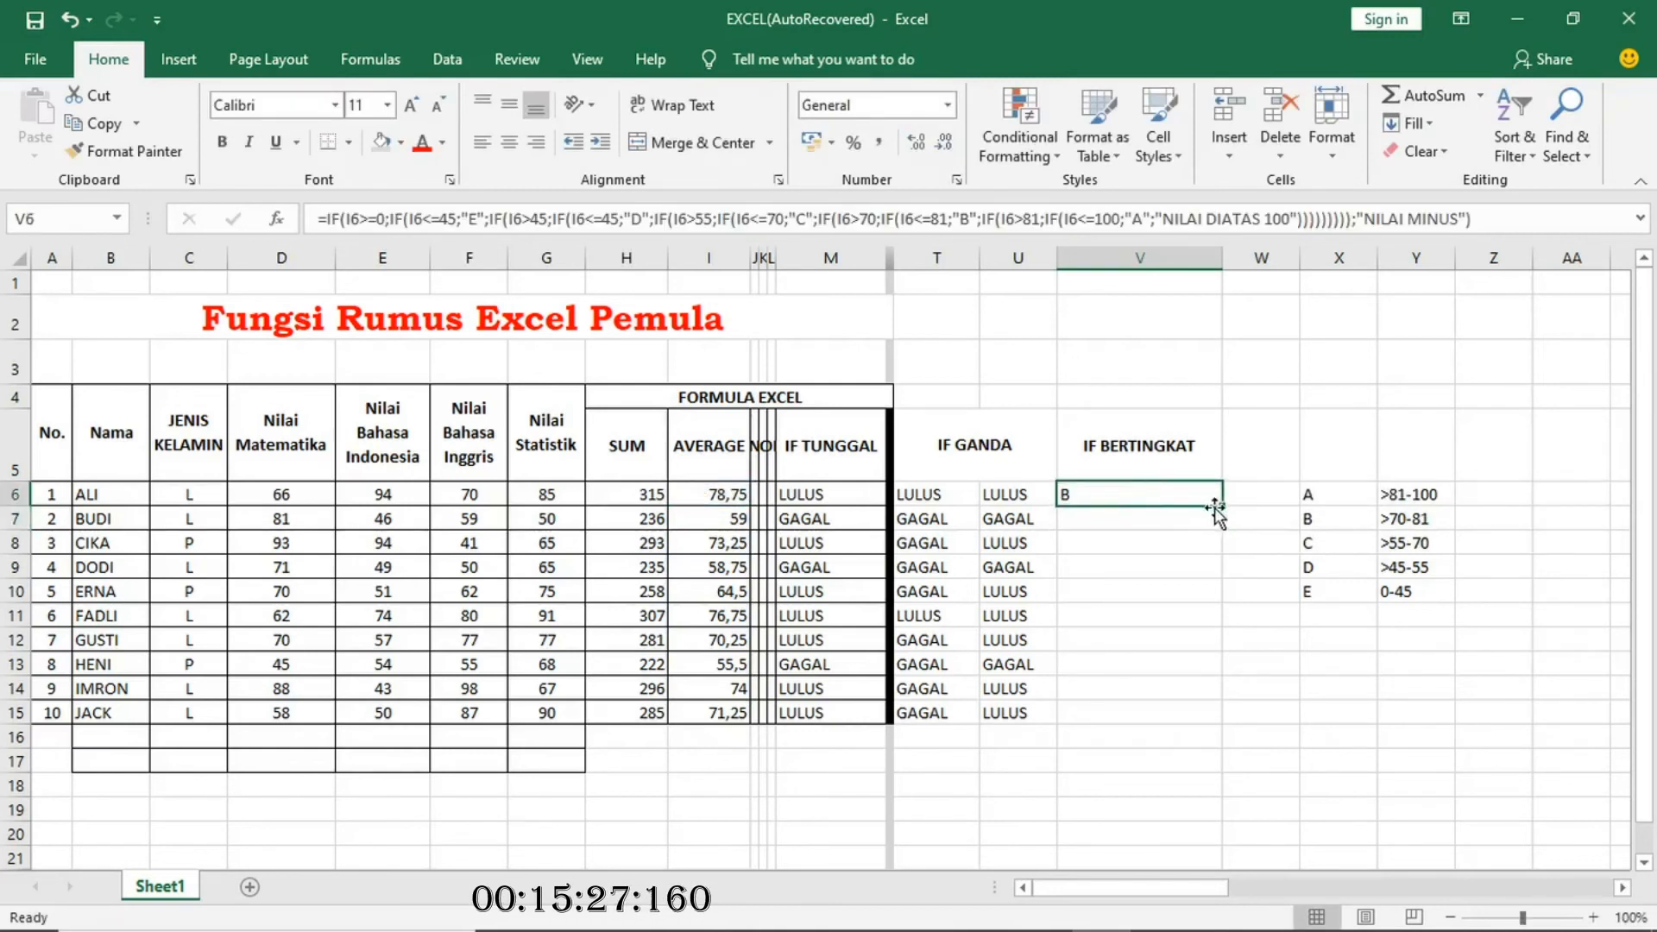
pyautogui.moveTo(1217, 506); pyautogui.dragTo(1192, 718)
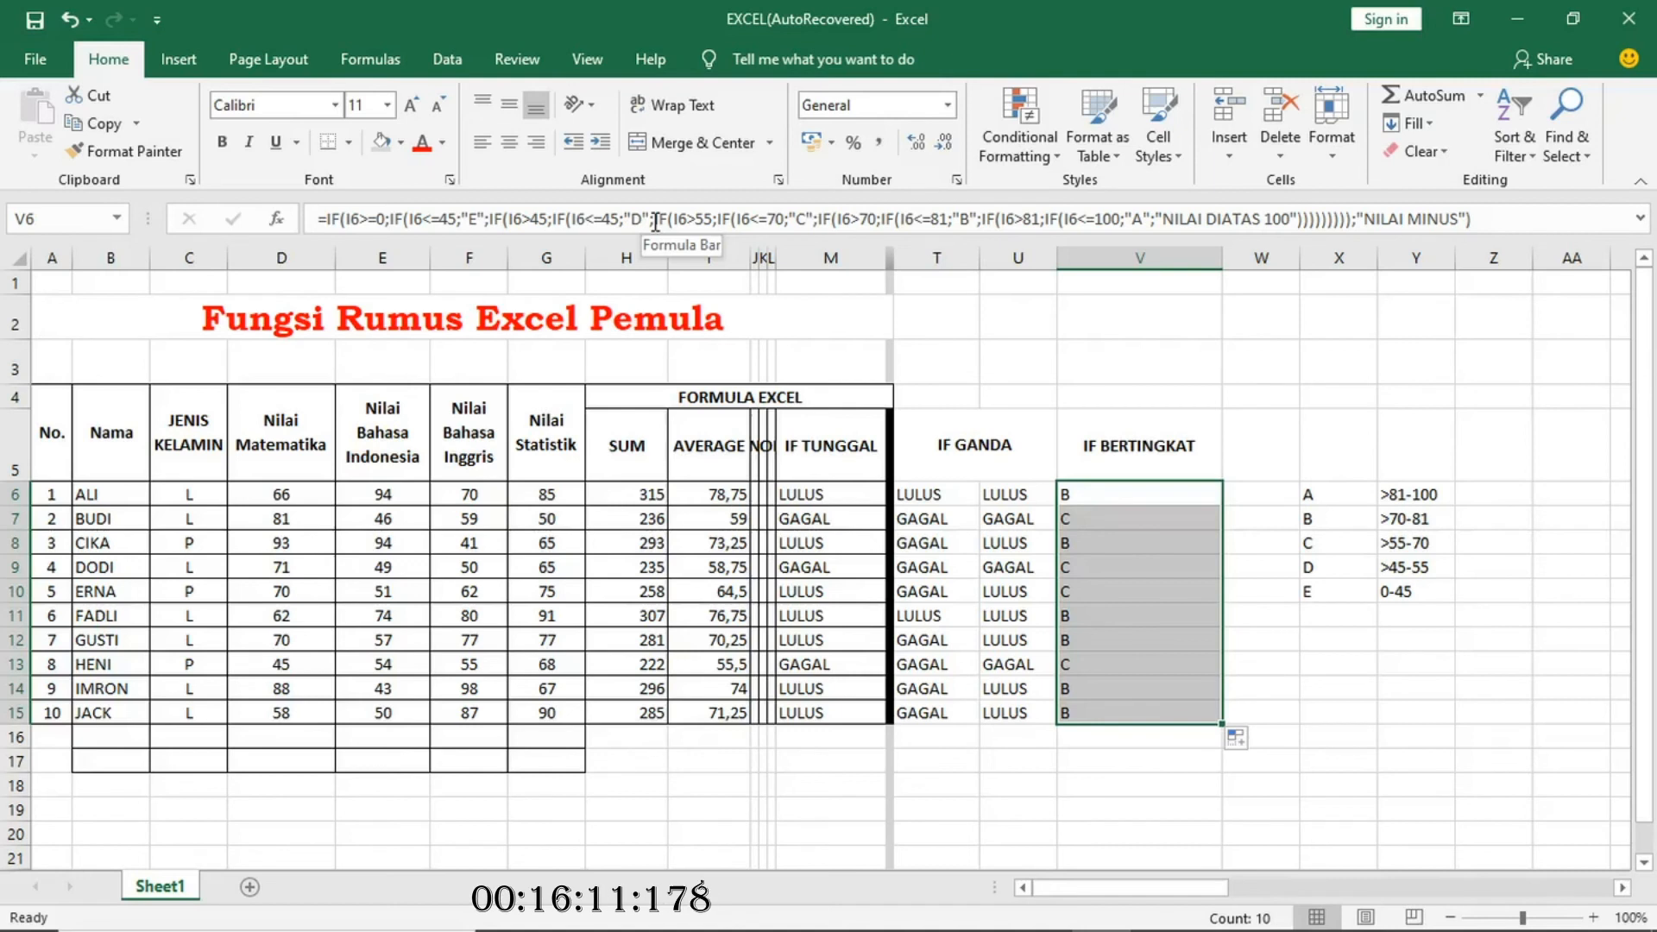
# Compare the average in I7 with its grade in V7, and replace the average with 82 to test the formula.
pyautogui.click(730, 521)
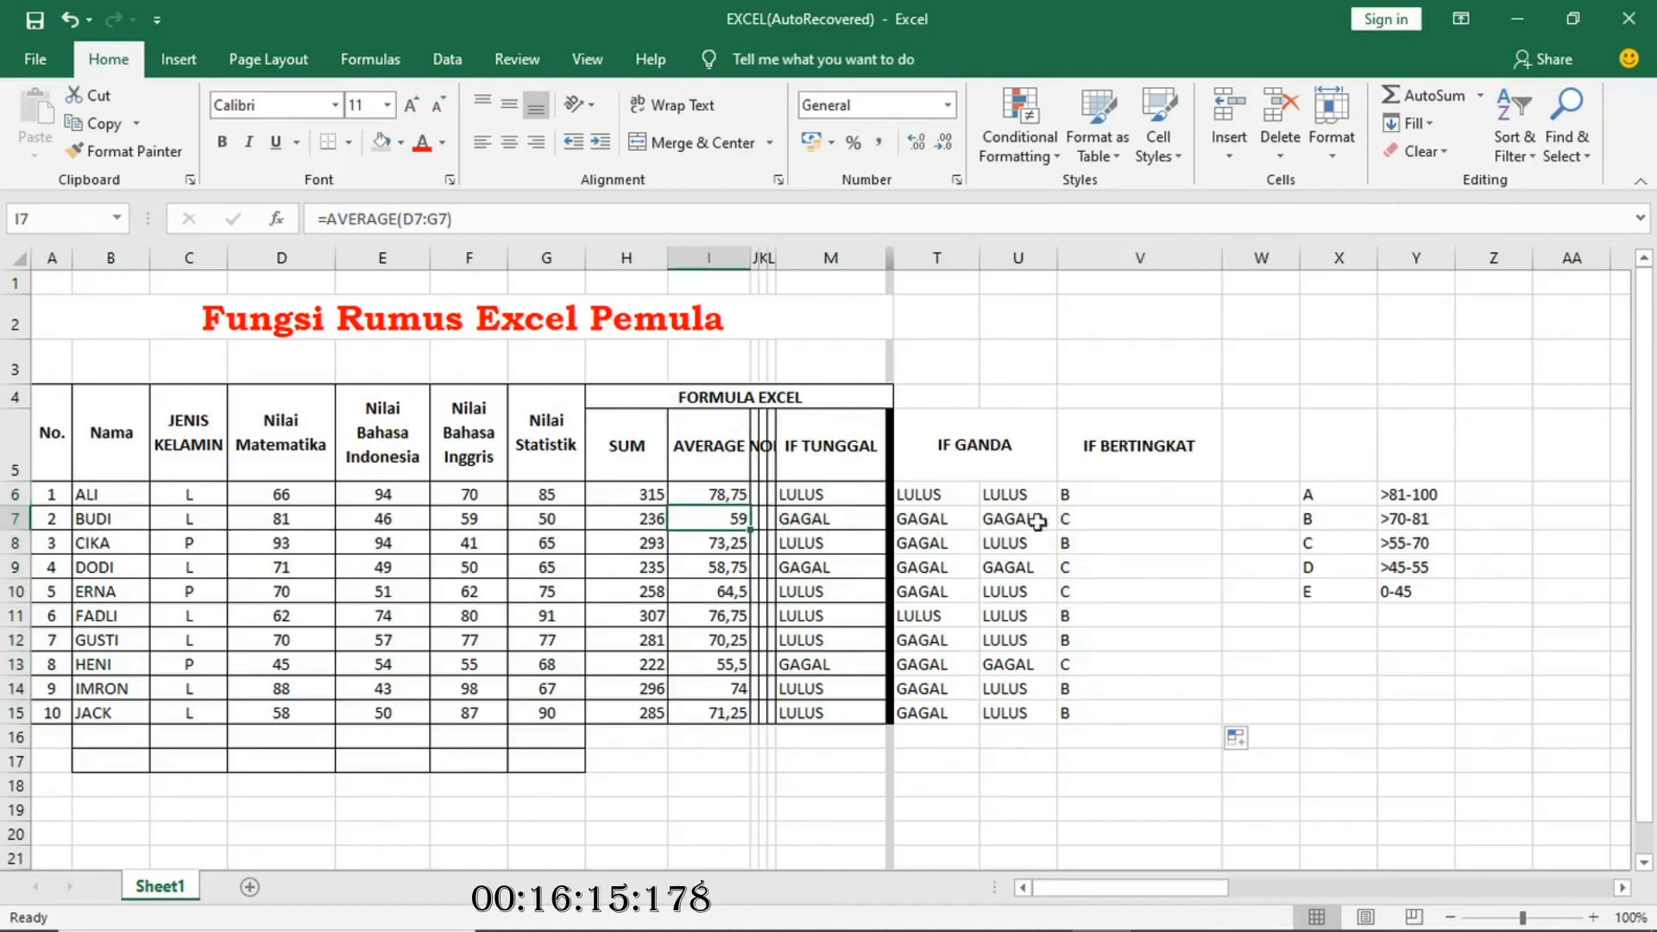
pyautogui.click(1084, 514)
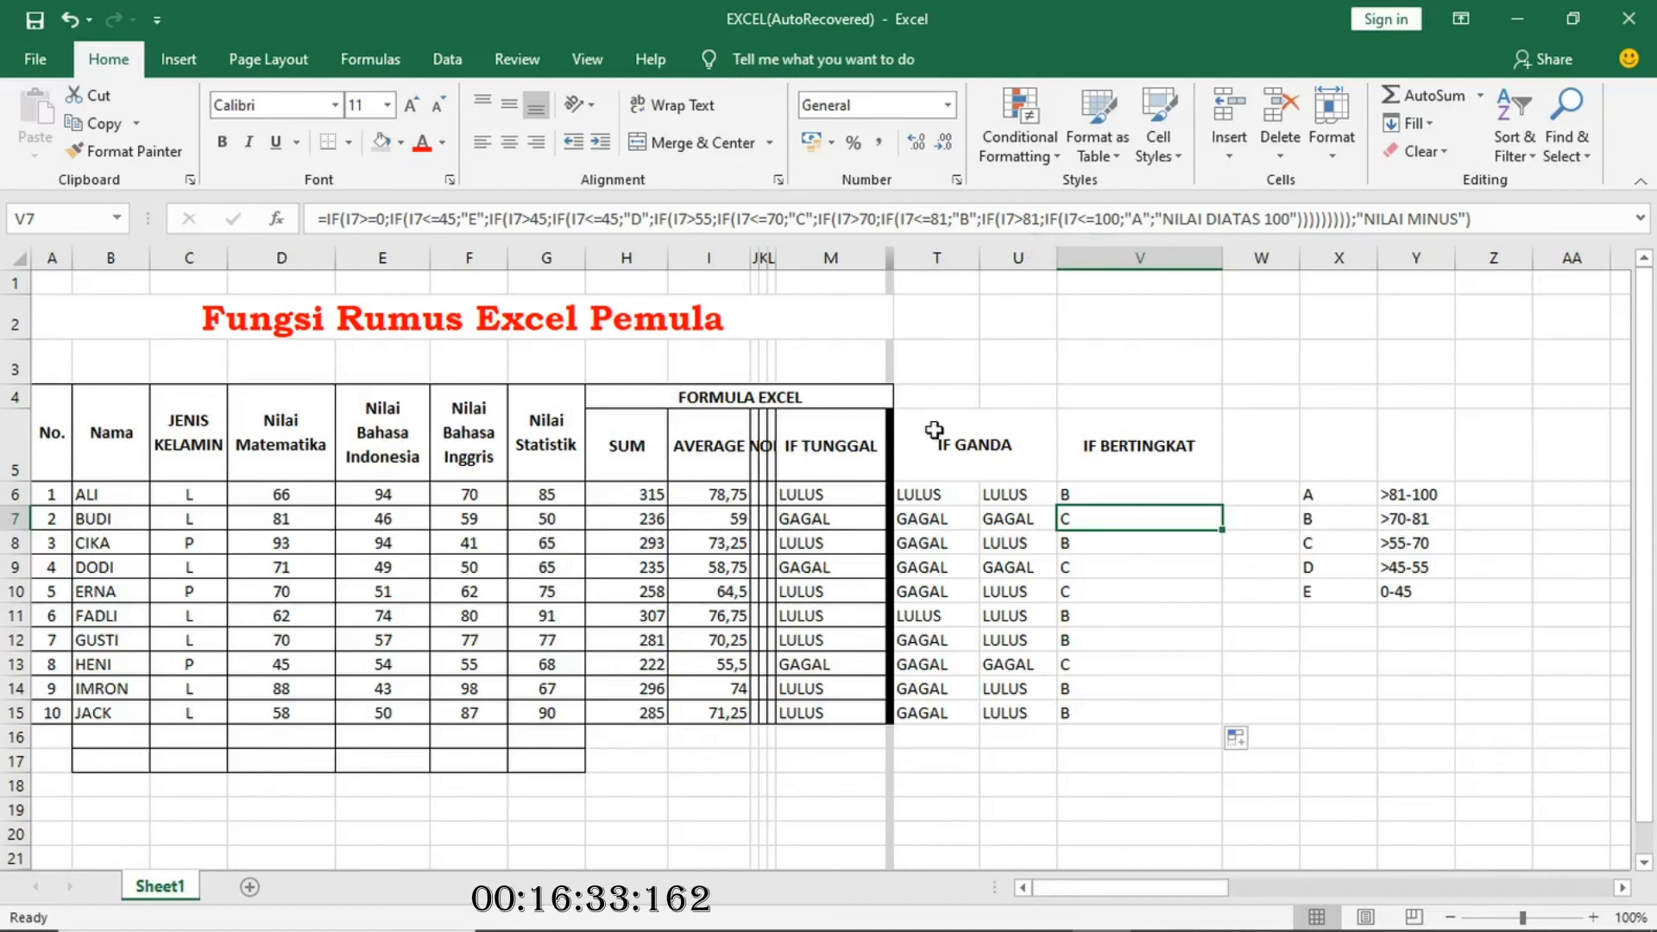
pyautogui.click(731, 517)
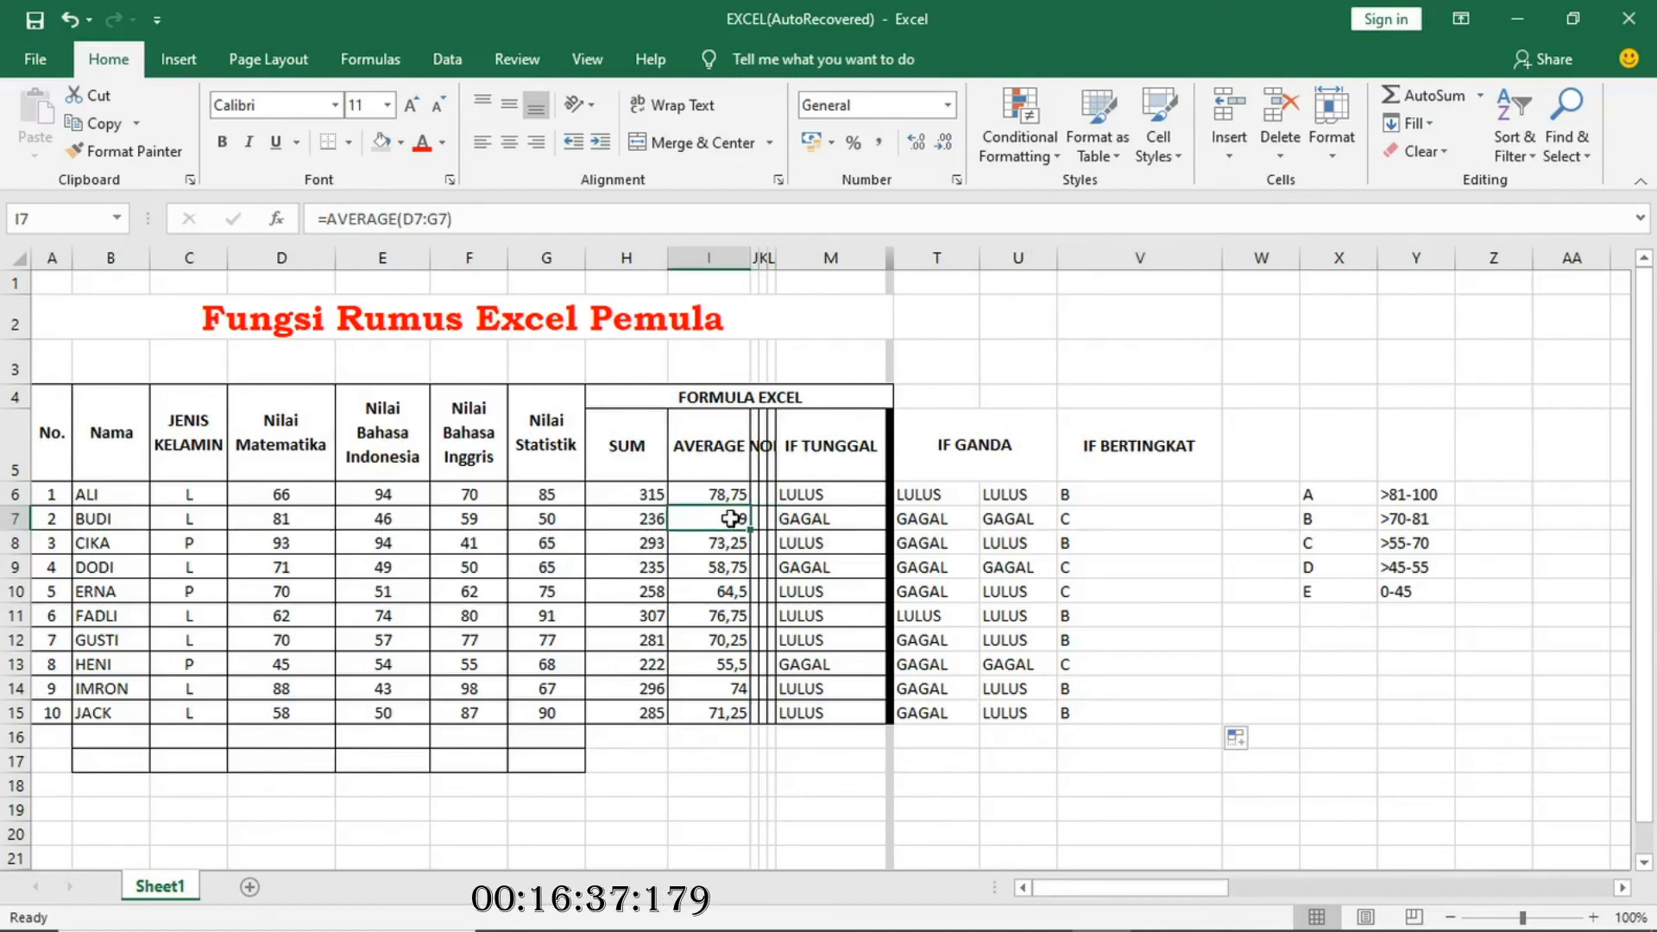
pyautogui.write('82')
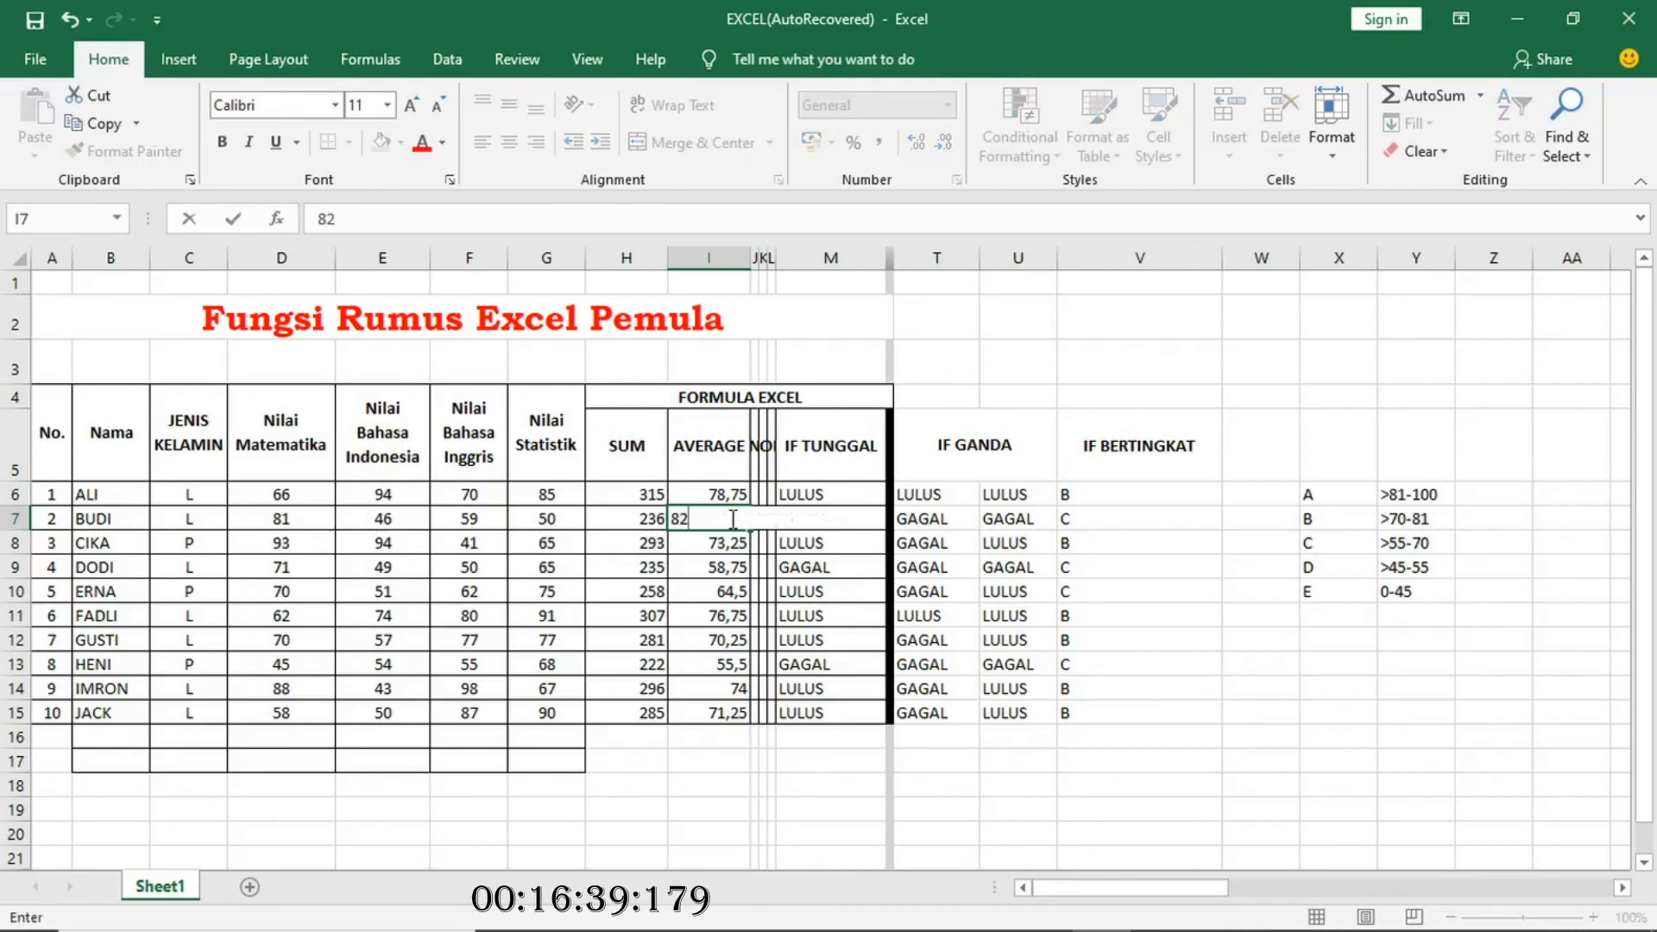
pyautogui.press('Return')
pyautogui.click(731, 518)
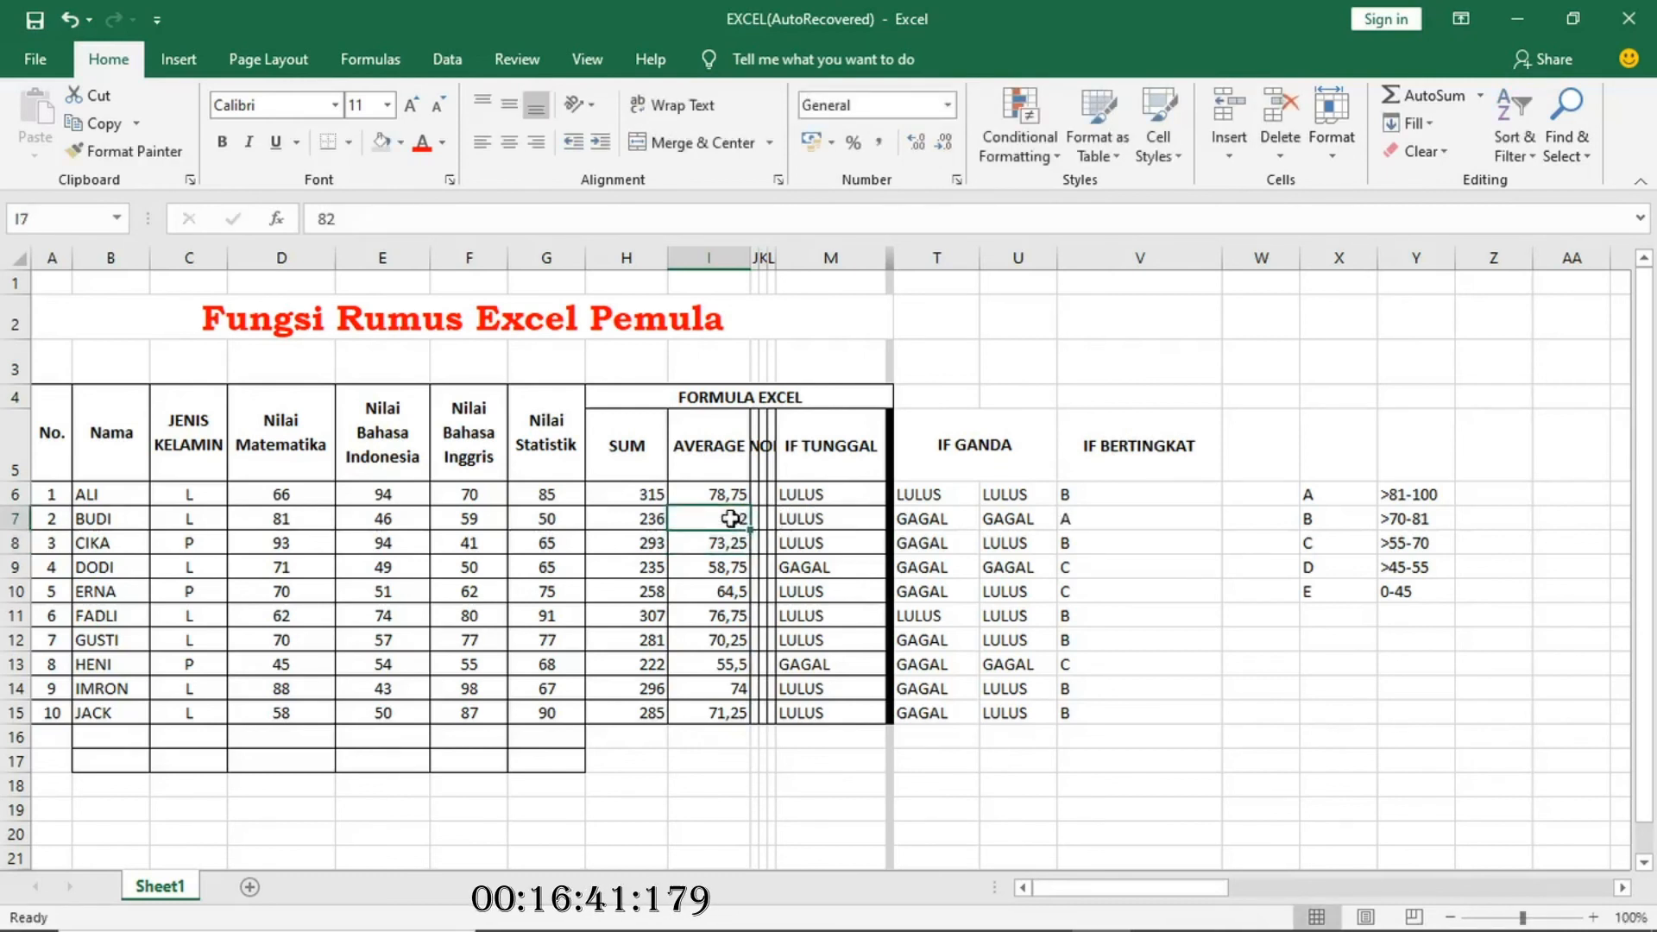
# Test the nested IF formula in V7 by replacing the average in I7 with 81 and with 102.
pyautogui.write('81')
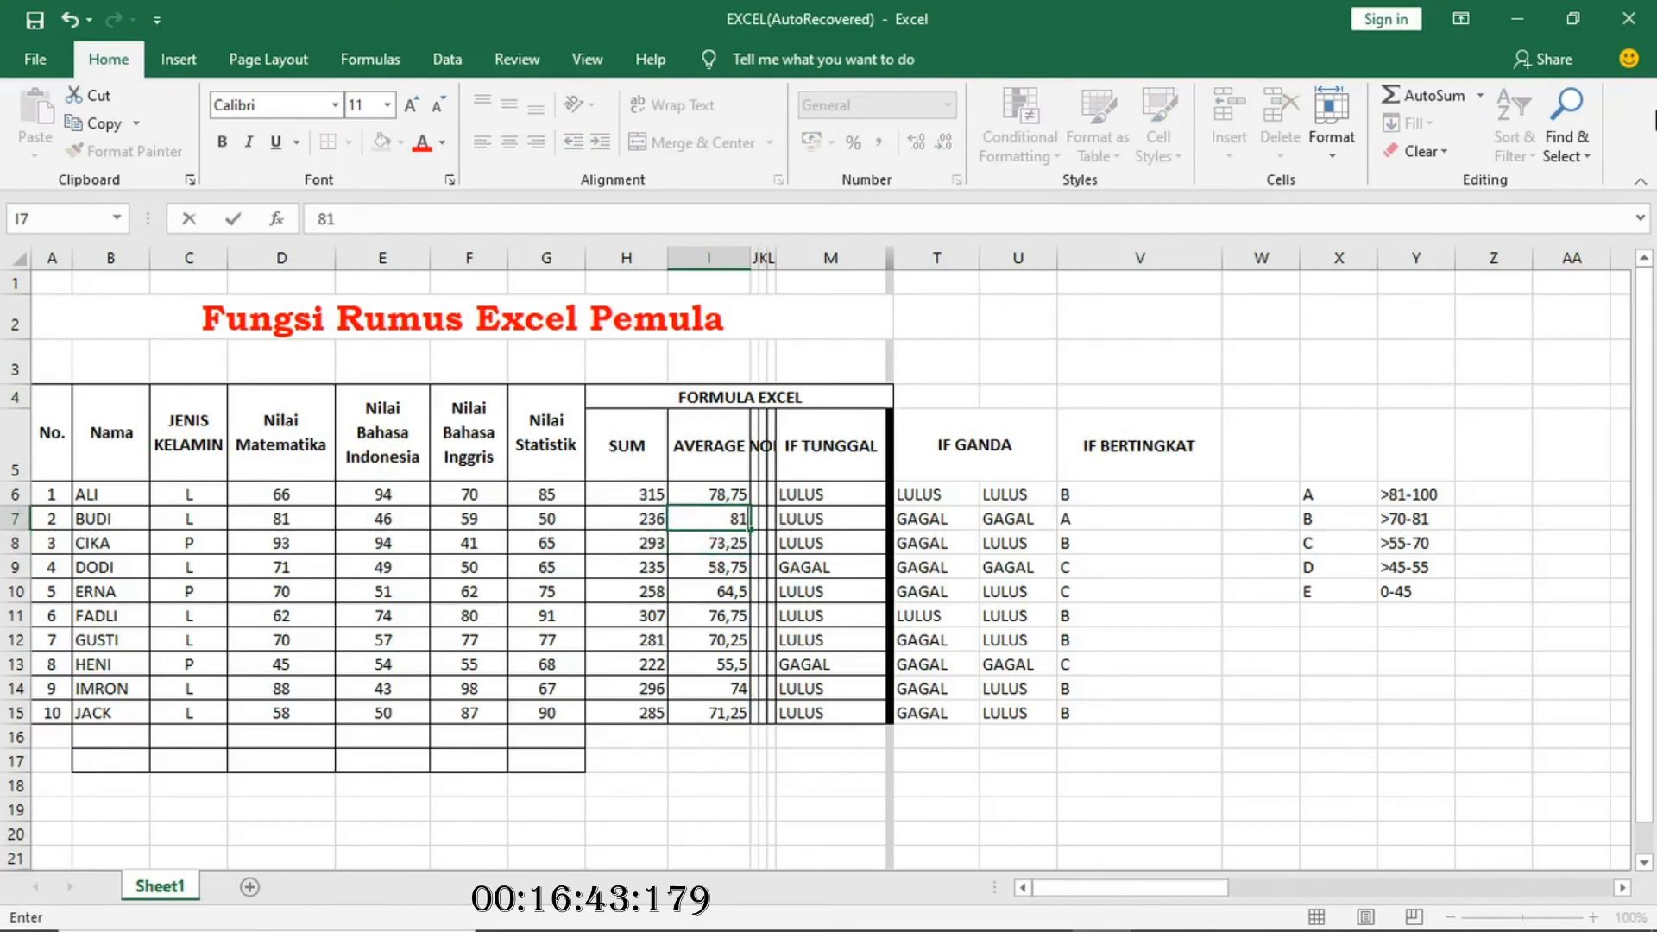
pyautogui.press('Return')
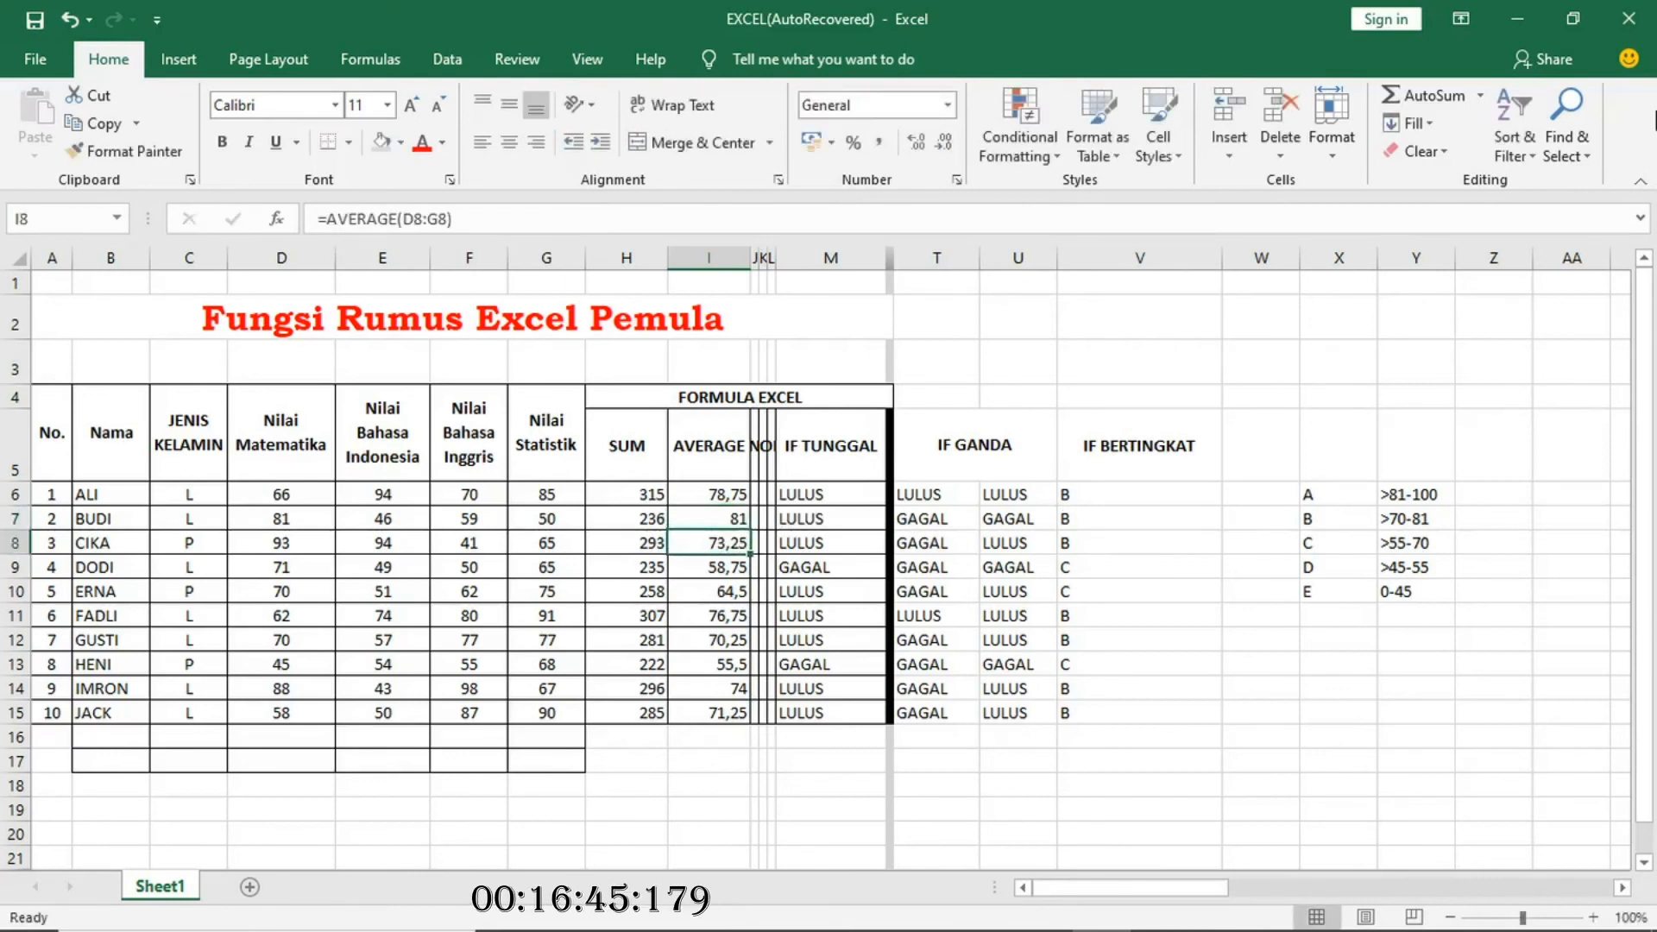
pyautogui.click(719, 515)
pyautogui.write('102')
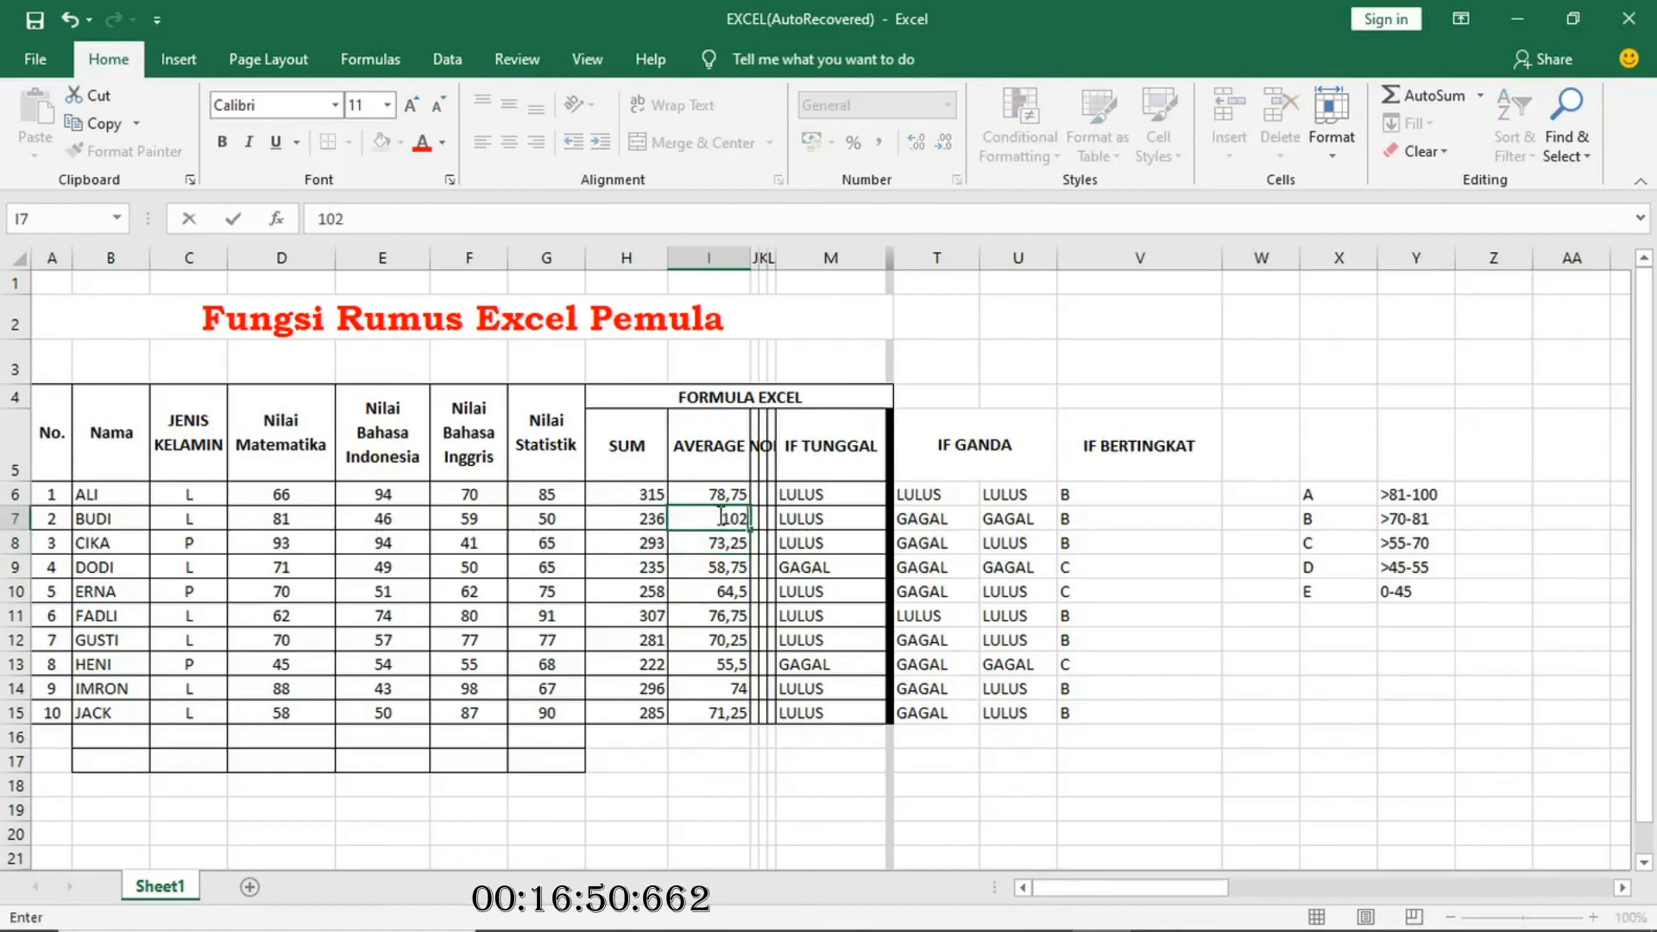
pyautogui.press('Return')
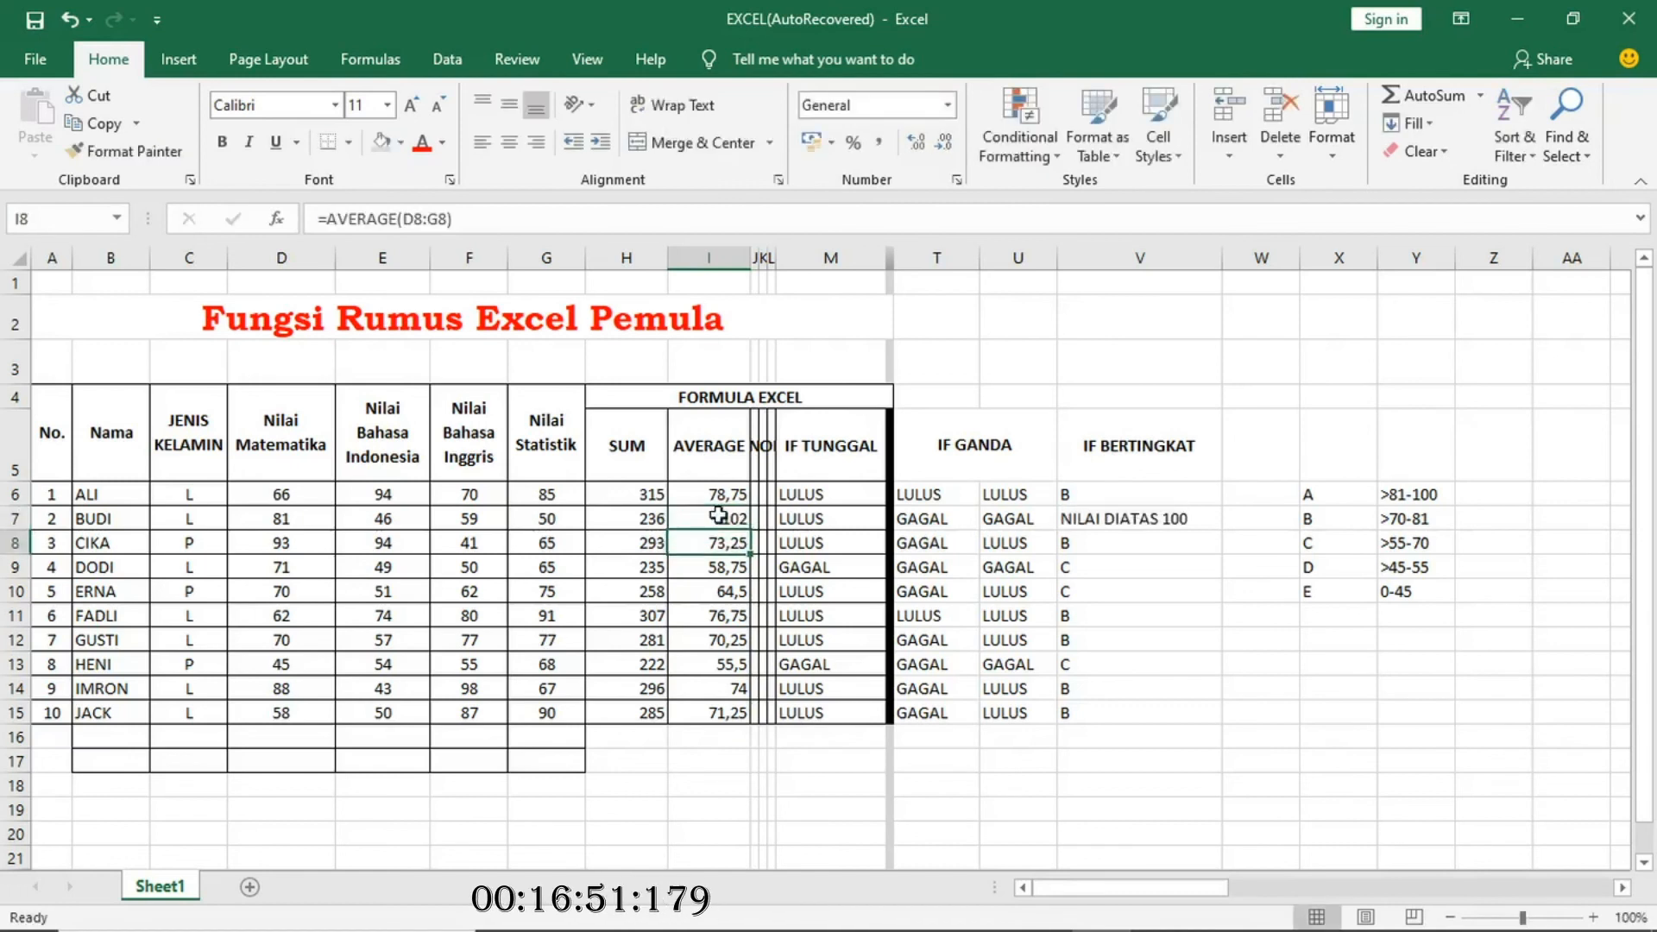
# Set the average in I7 to -90 to test the negative case, and select V6 to review the nested IF formula.
pyautogui.click(719, 515)
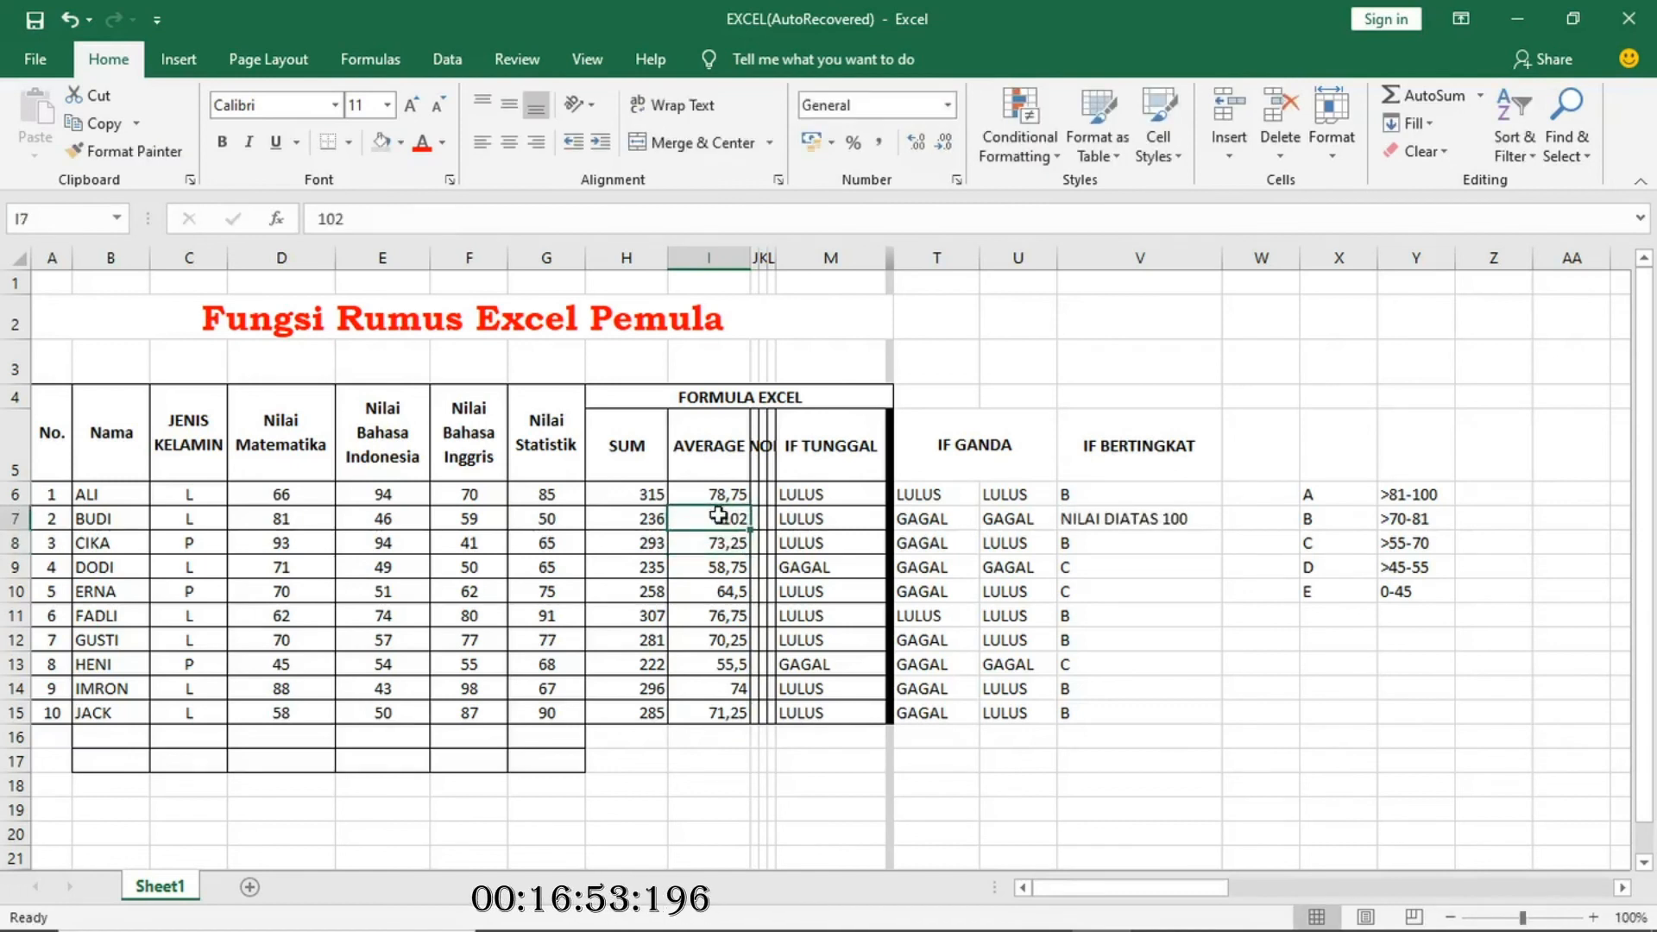
pyautogui.write('-90')
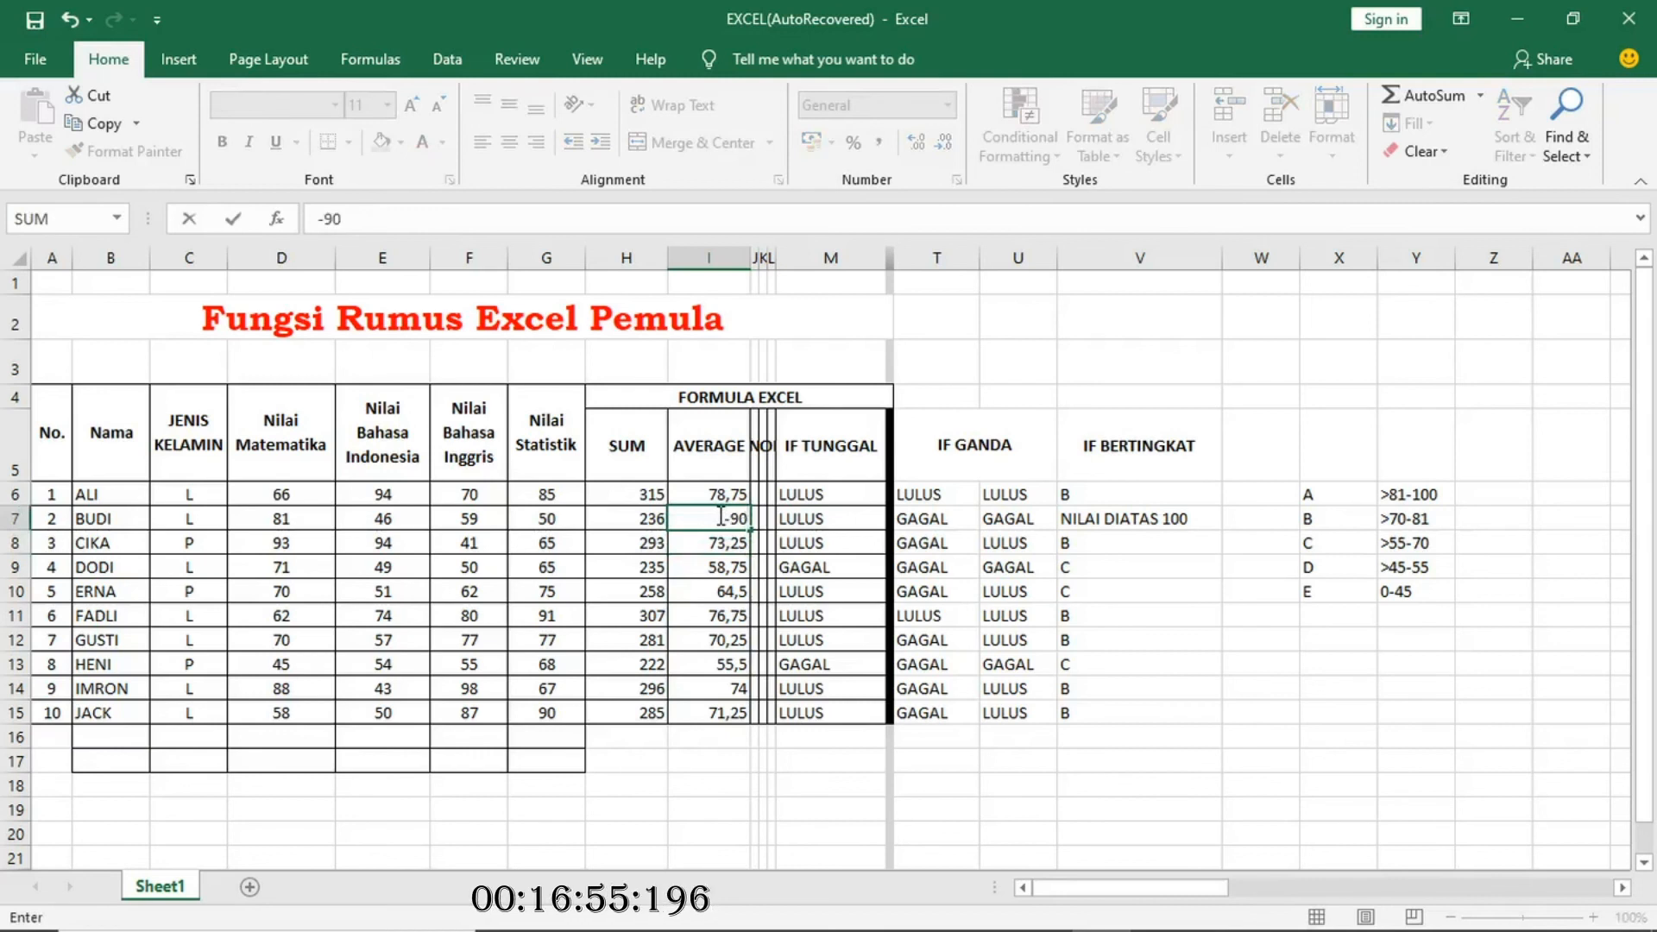
pyautogui.press('Return')
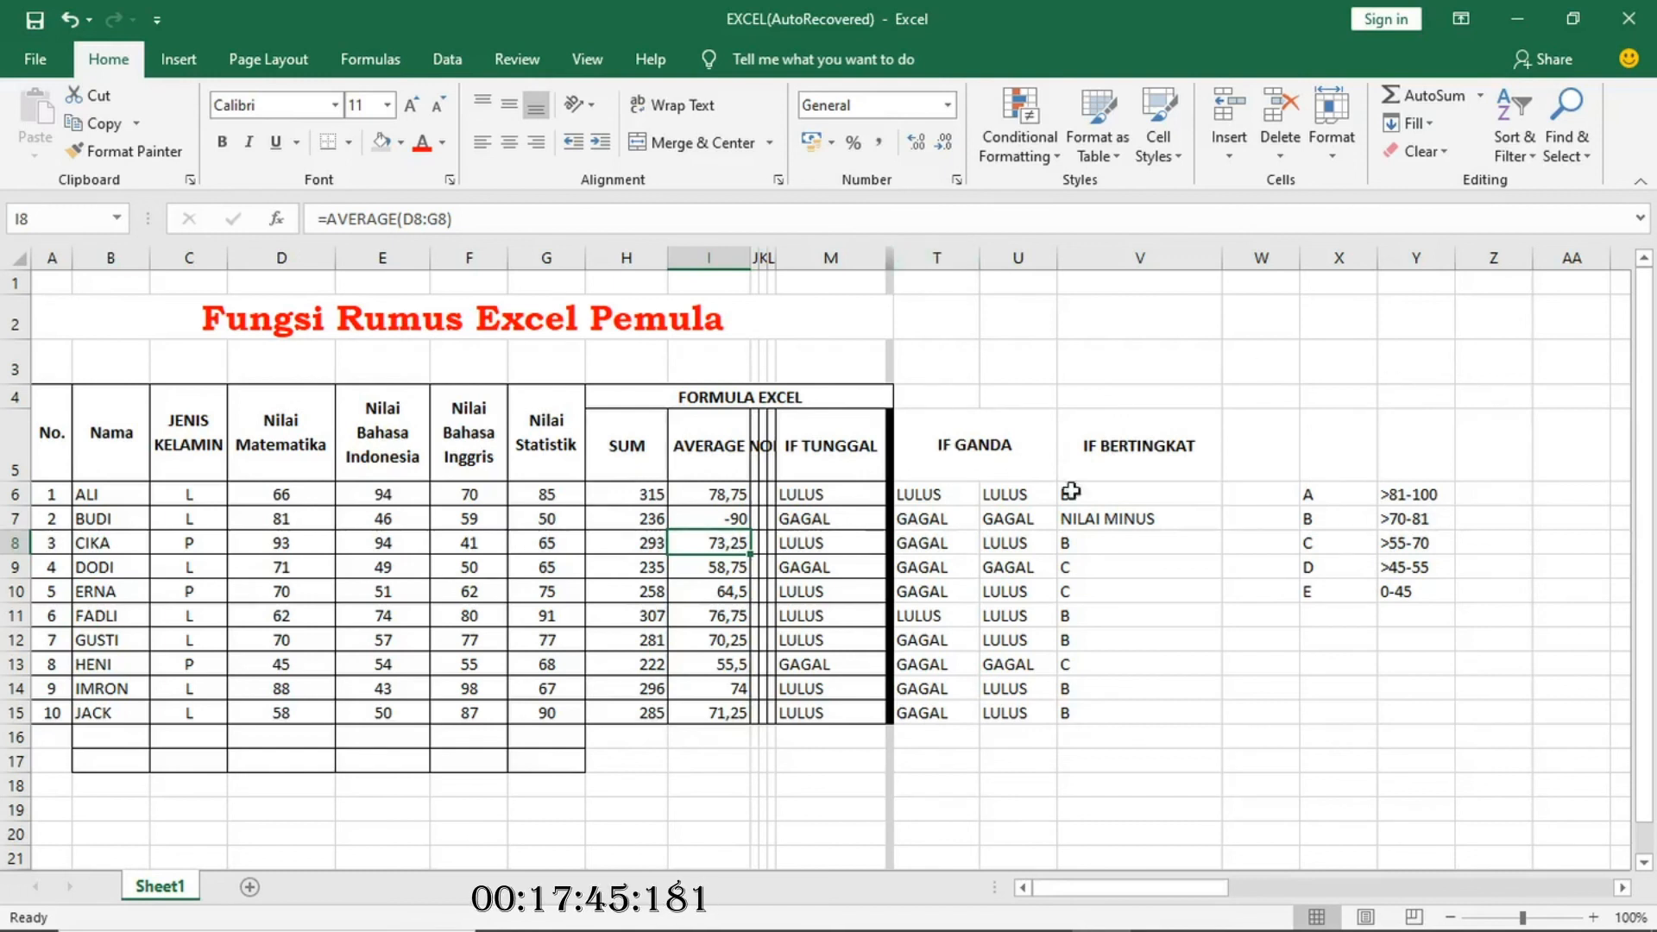
pyautogui.click(1130, 499)
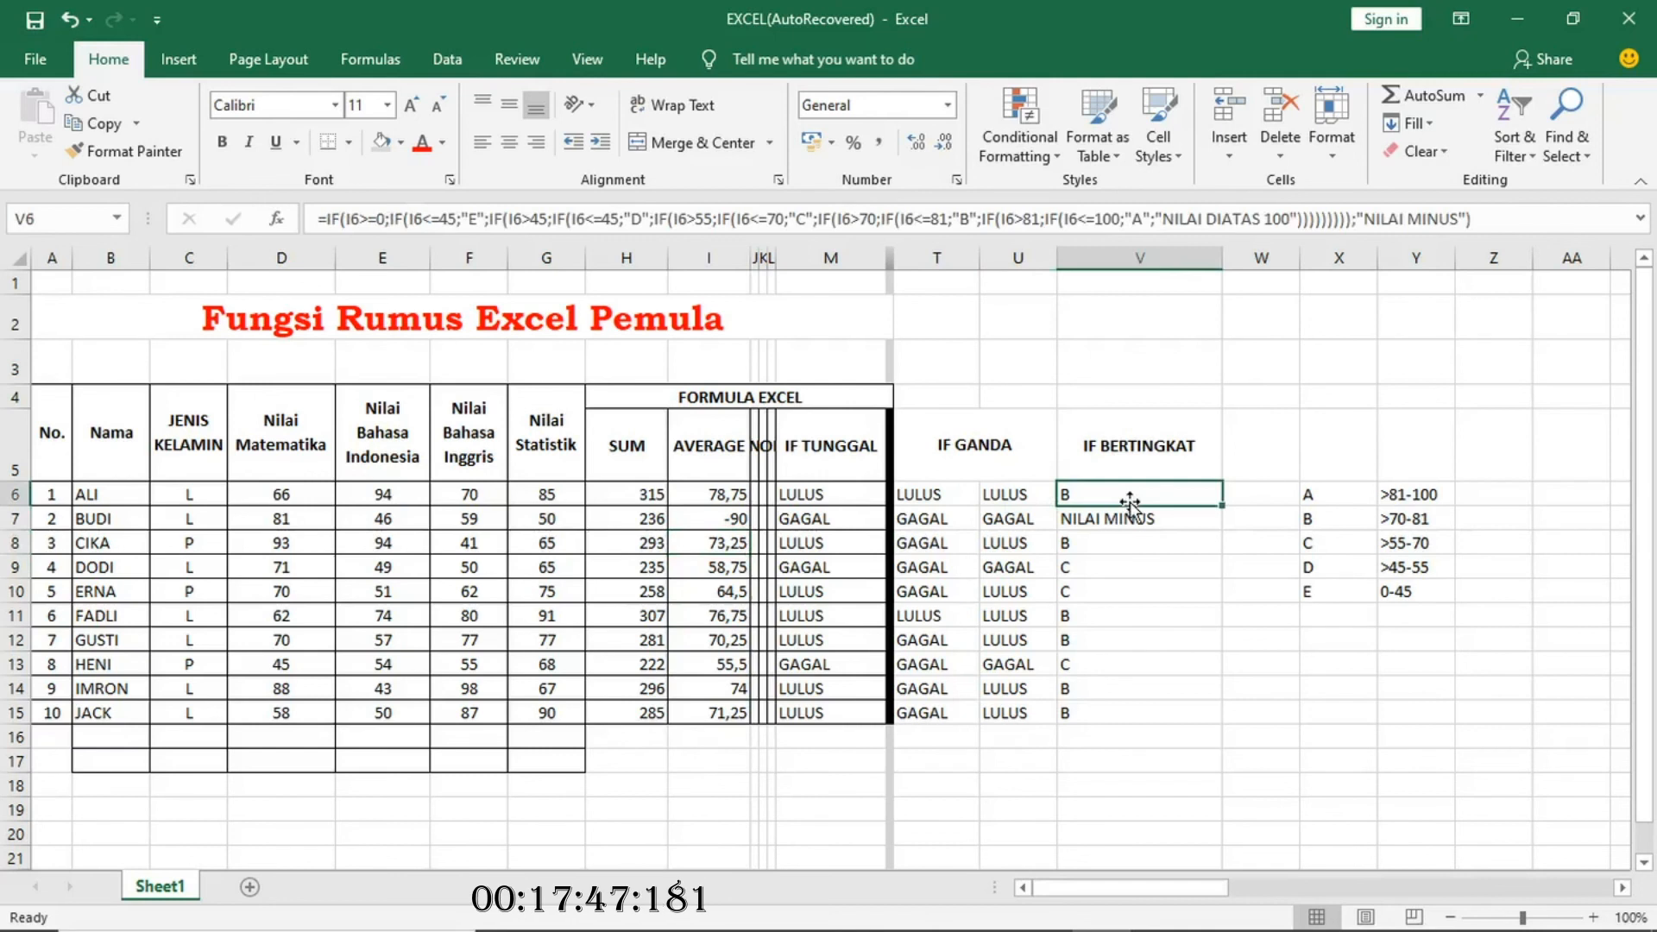